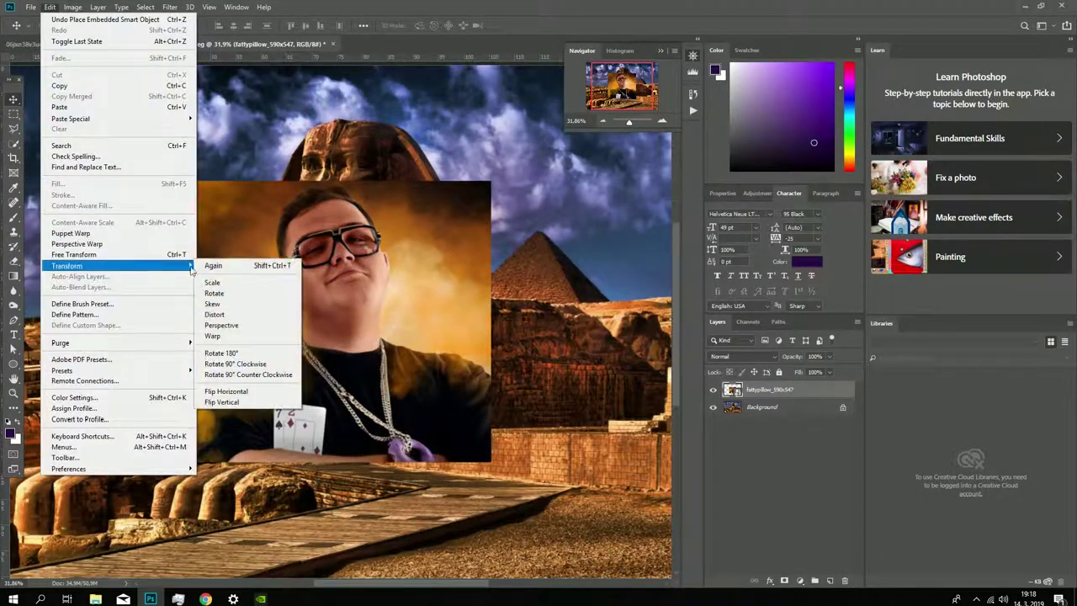
Step: Rotate and enlarge the man's photo over the Sphinx's head, then restore it to 100% opacity
left_click_drag(333, 311, 332, 295)
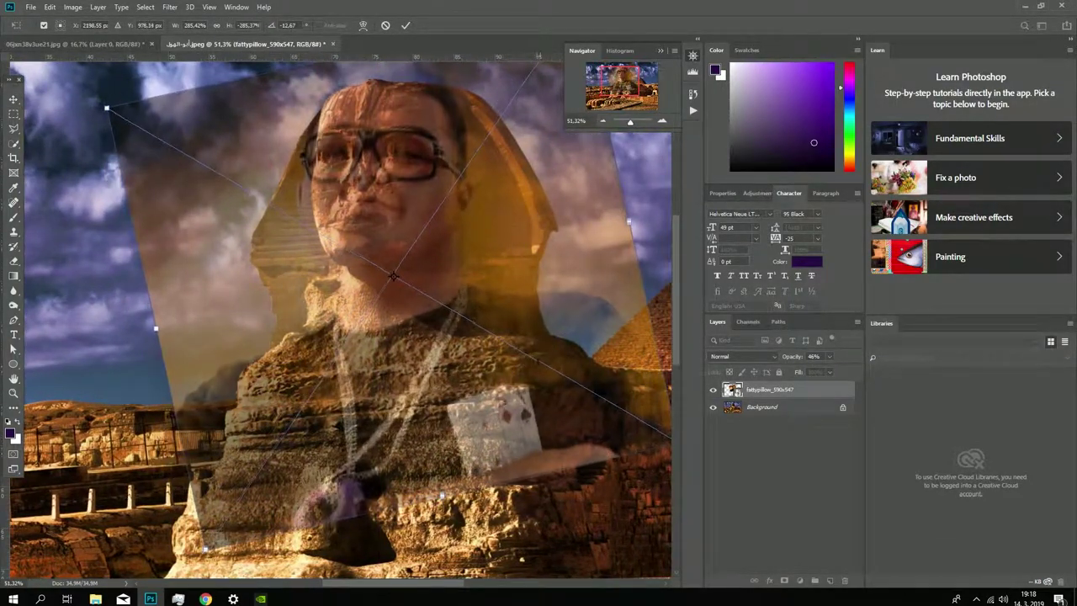
key("Return")
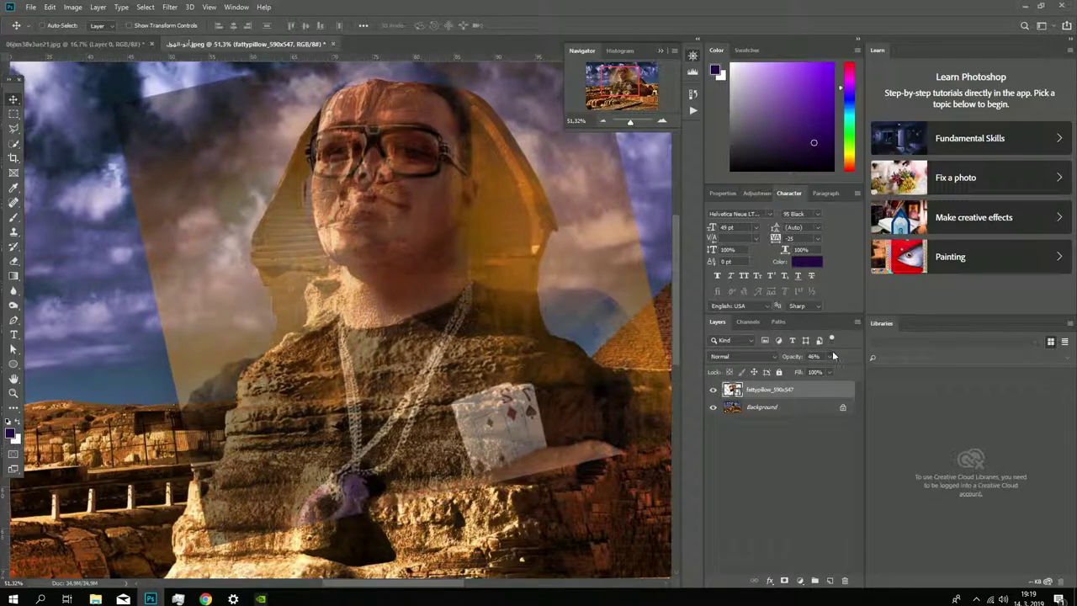
mouse_move(833, 355)
left_mouse_down()
mouse_move(838, 372)
mouse_move(870, 371)
left_mouse_up()
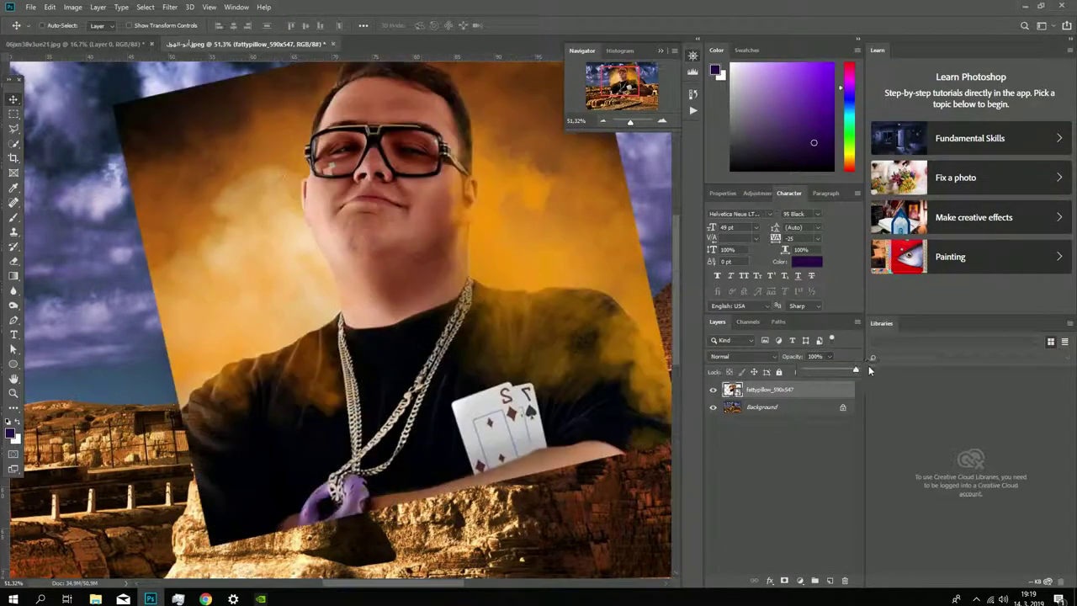
scroll(341, 455, "up", 2)
key("p")
scroll(341, 454, "up", 1)
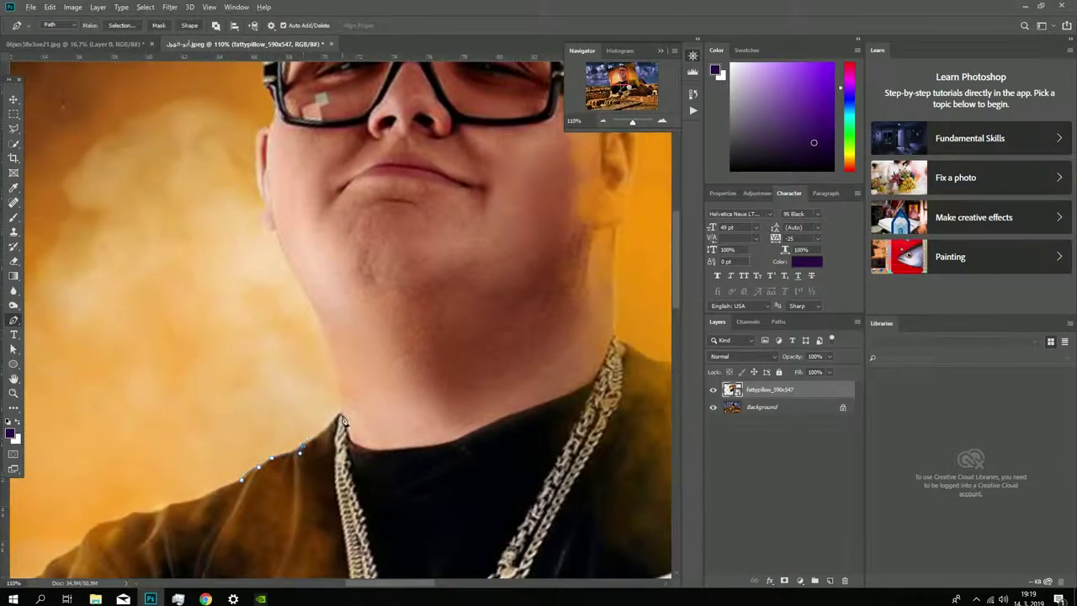
Step: Trace the Pen path from the chin up the neck and jaw to the glasses frame
left_click_drag(323, 327, 313, 308)
scroll(304, 295, "up", 1)
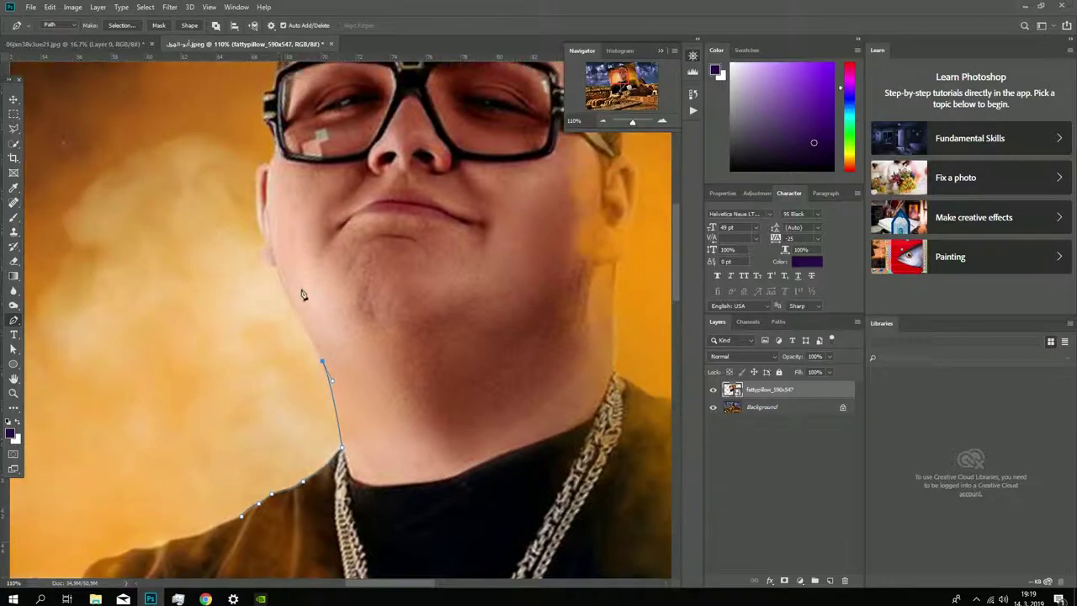
scroll(278, 274, "up", 3)
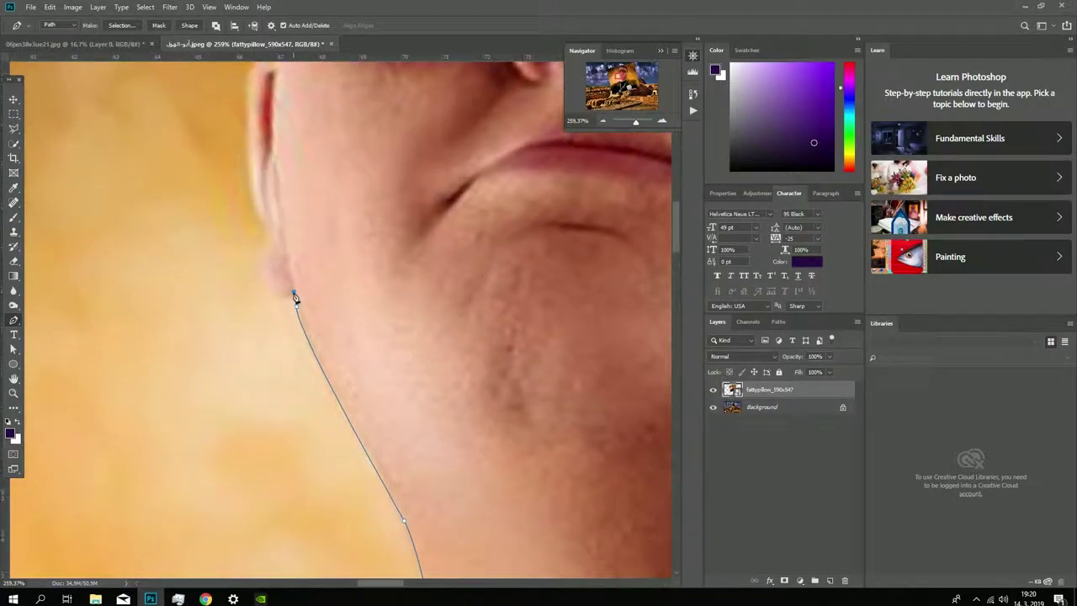
scroll(255, 235, "up", 1)
left_click(252, 216)
scroll(252, 215, "up", 3)
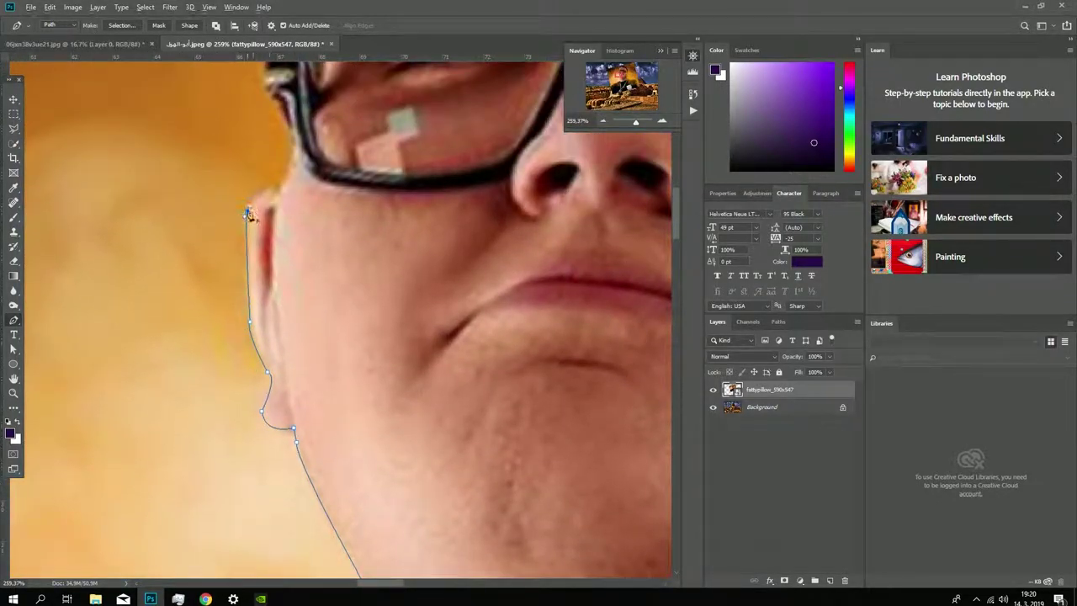
scroll(296, 194, "up", 2)
left_click(299, 218)
scroll(286, 220, "up", 2)
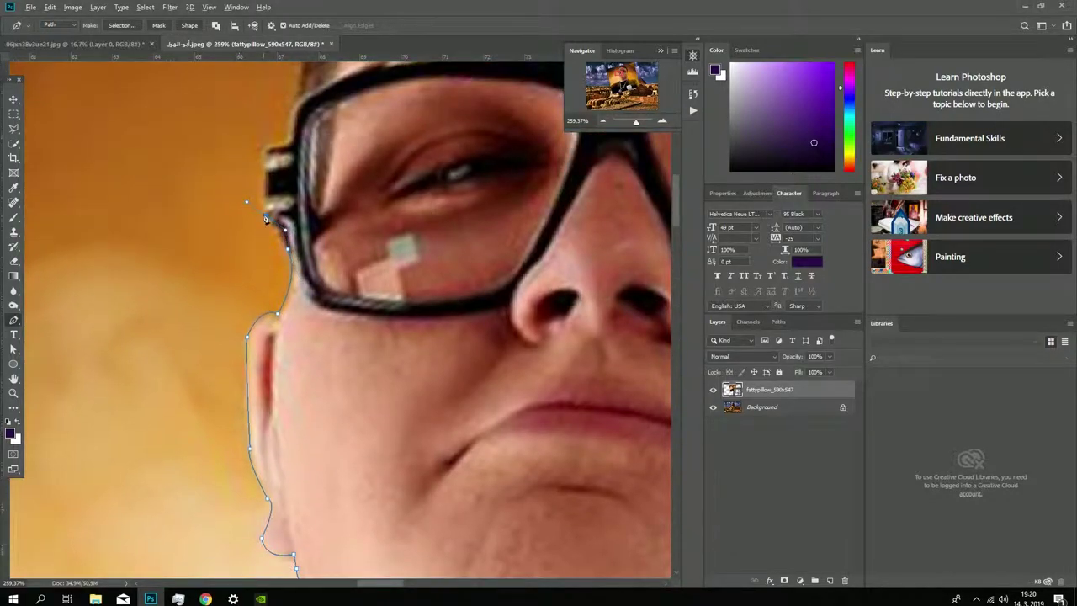
left_click(265, 218)
left_click(261, 149)
scroll(298, 175, "up", 2)
scroll(378, 249, "down", 1, "alt")
scroll(364, 176, "up", 2)
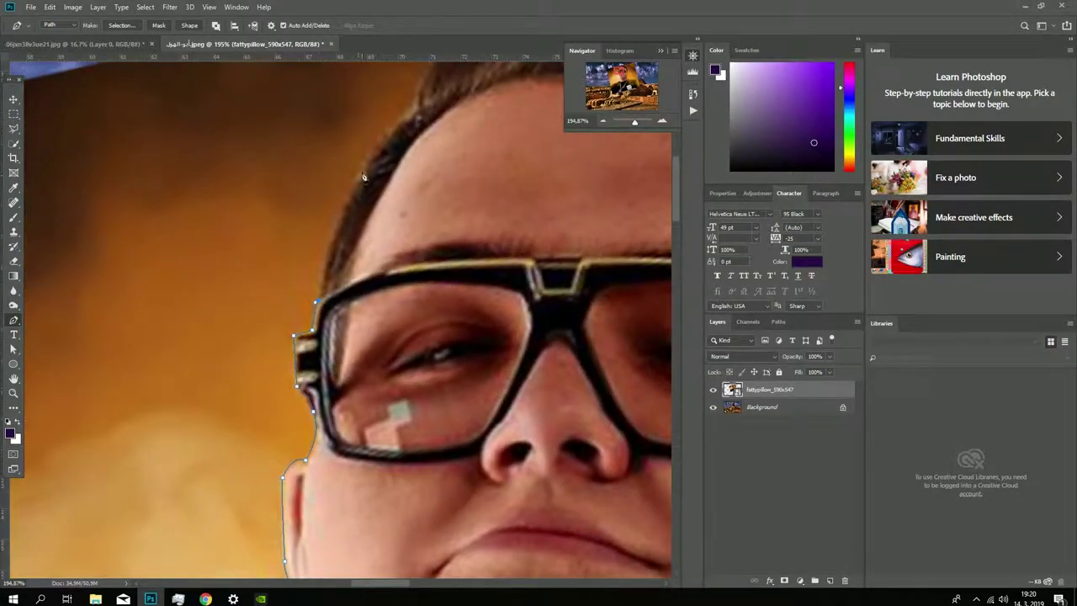
scroll(387, 210, "up", 3)
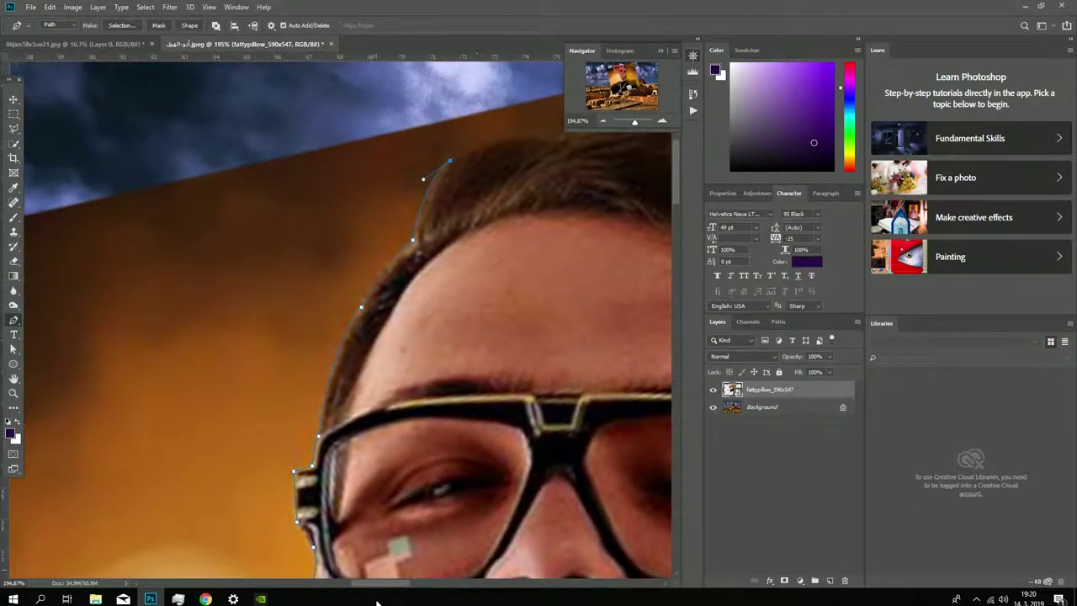
Step: Continue the path along the hairline and down the outside of the ear
scroll(376, 505, "right", 5)
left_click_drag(327, 141, 373, 157)
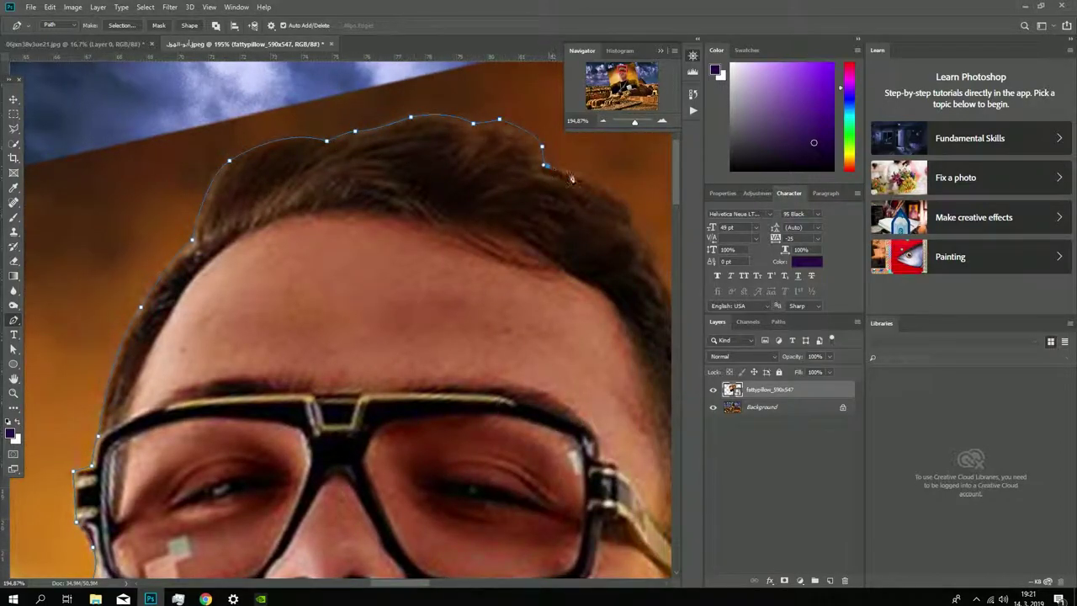
scroll(358, 249, "right", 6)
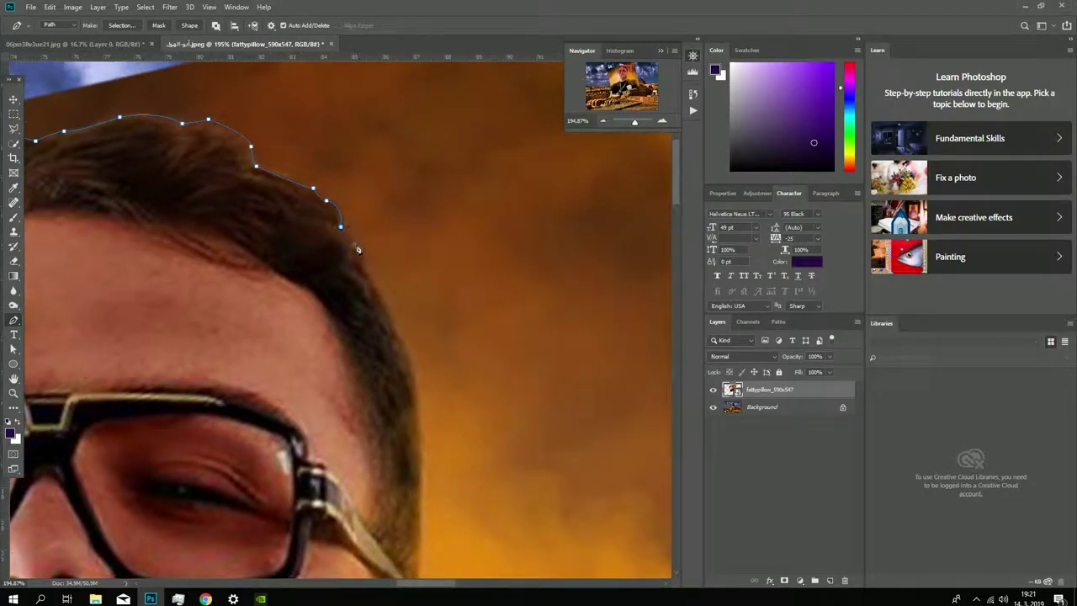
scroll(421, 395, "down", 2)
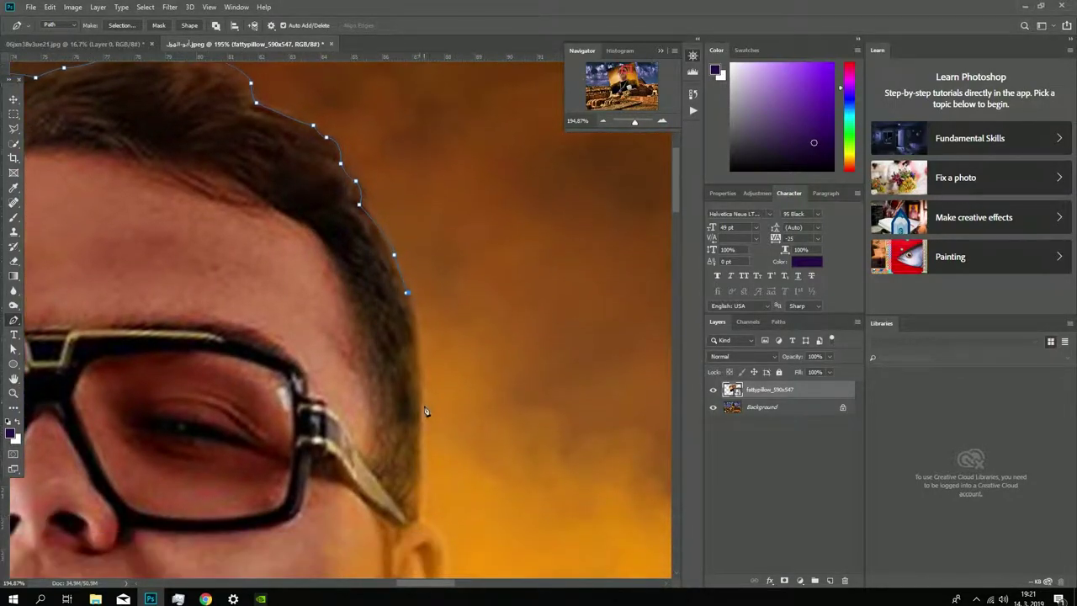
scroll(430, 446, "down", 5)
scroll(446, 471, "down", 1)
scroll(450, 421, "up", 3)
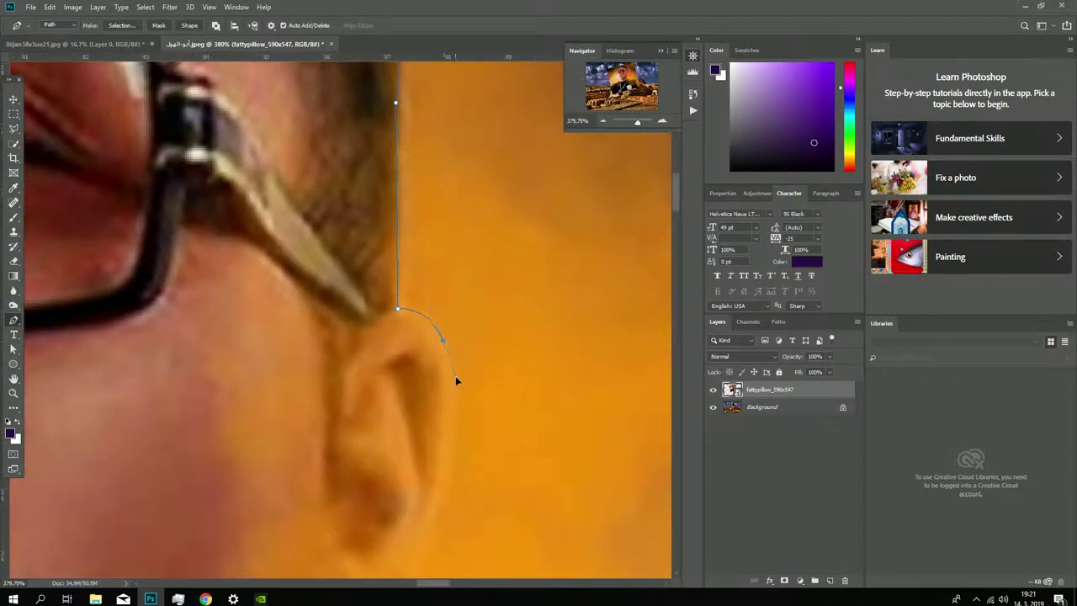
scroll(458, 425, "down", 3)
scroll(447, 440, "up", 1)
left_click(453, 434)
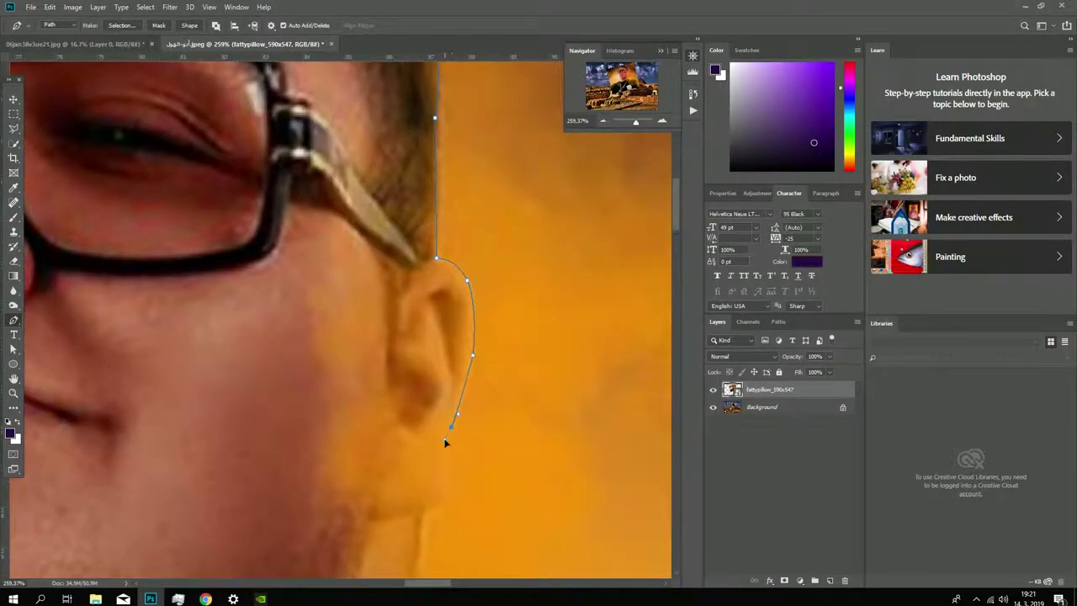
scroll(447, 440, "down", 2)
scroll(455, 463, "up", 1)
left_click(455, 463)
scroll(443, 446, "down", 5)
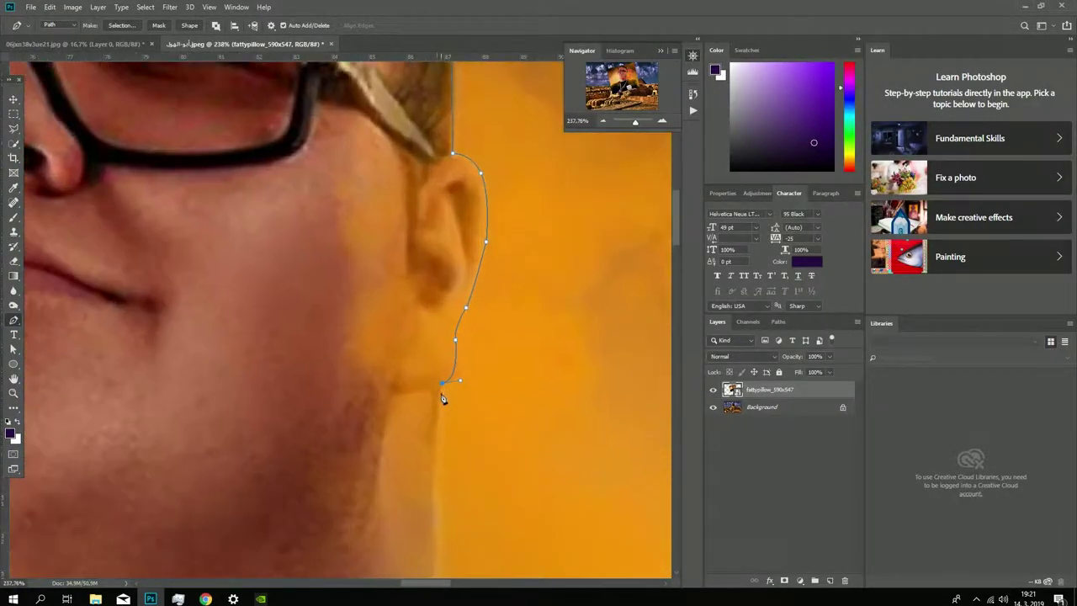
scroll(433, 429, "up", 1)
left_click(434, 418)
scroll(442, 454, "down", 1)
scroll(436, 502, "down", 5)
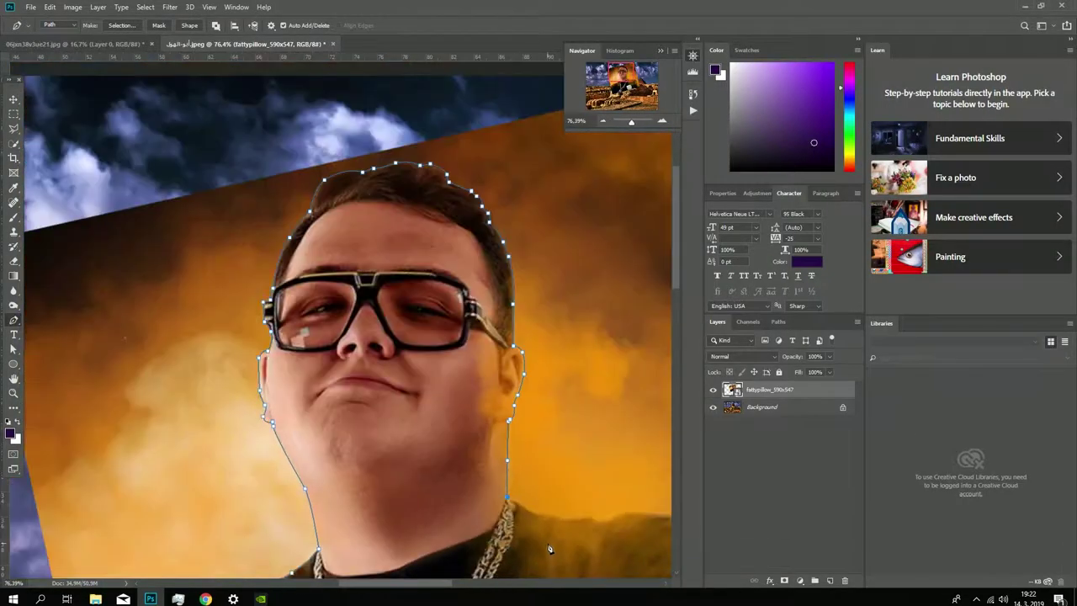
scroll(567, 336, "up", 5)
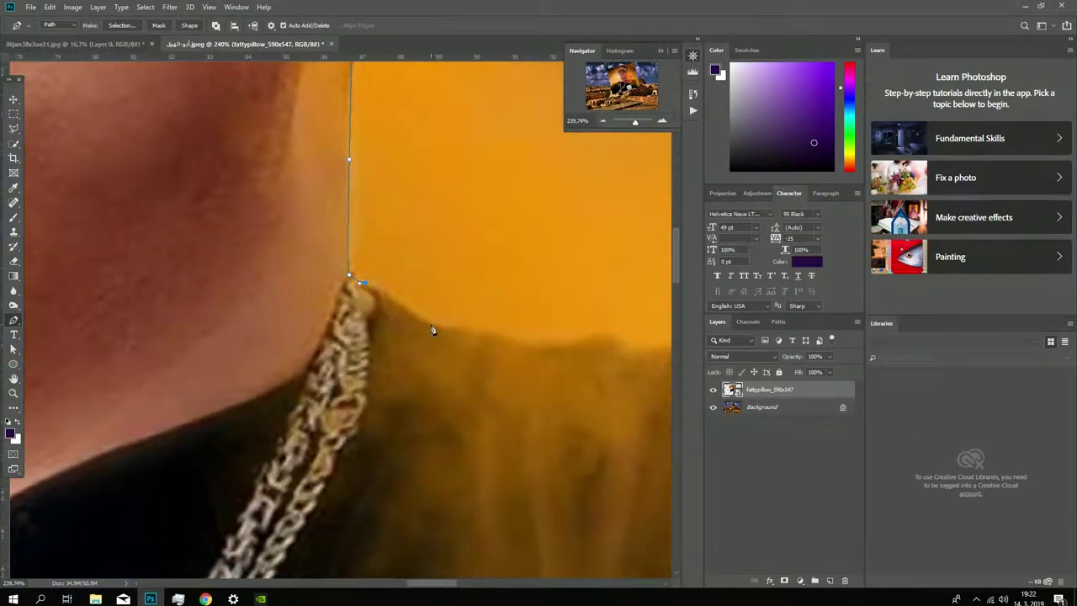
scroll(583, 338, "down", 3)
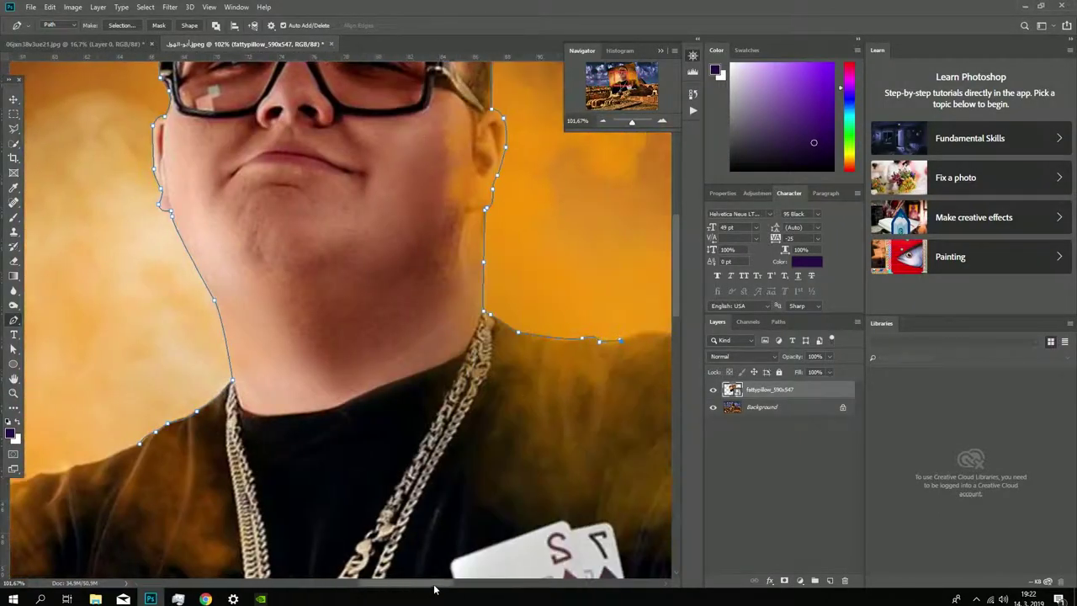
Step: Complete the path around the right and left shoulder edges
left_click_drag(639, 345, 530, 389)
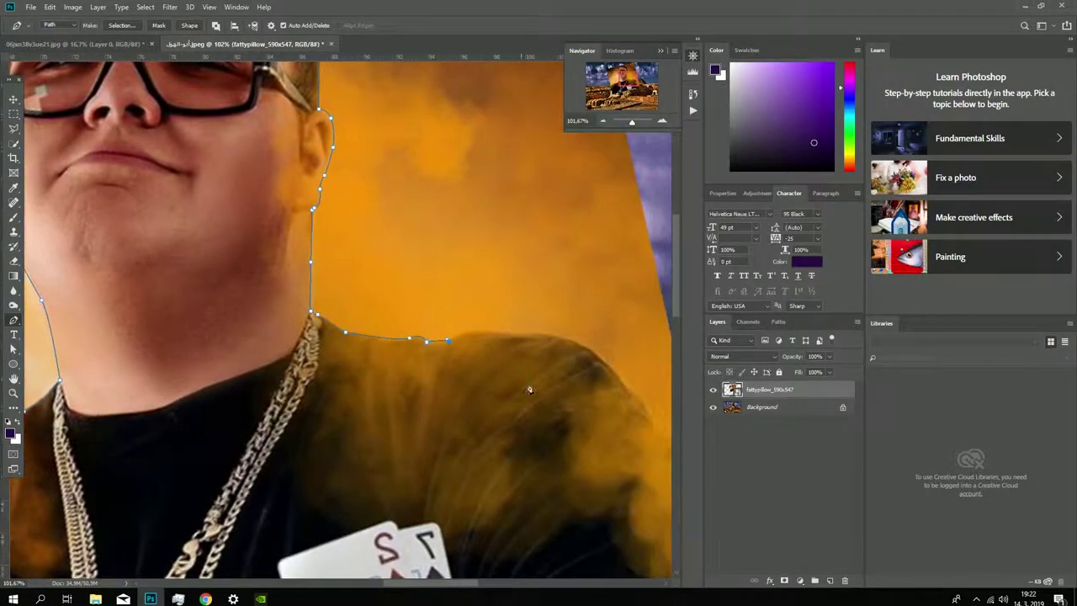
left_click(649, 413)
scroll(650, 413, "down", 2)
scroll(611, 448, "up", 2)
scroll(611, 448, "up", 2)
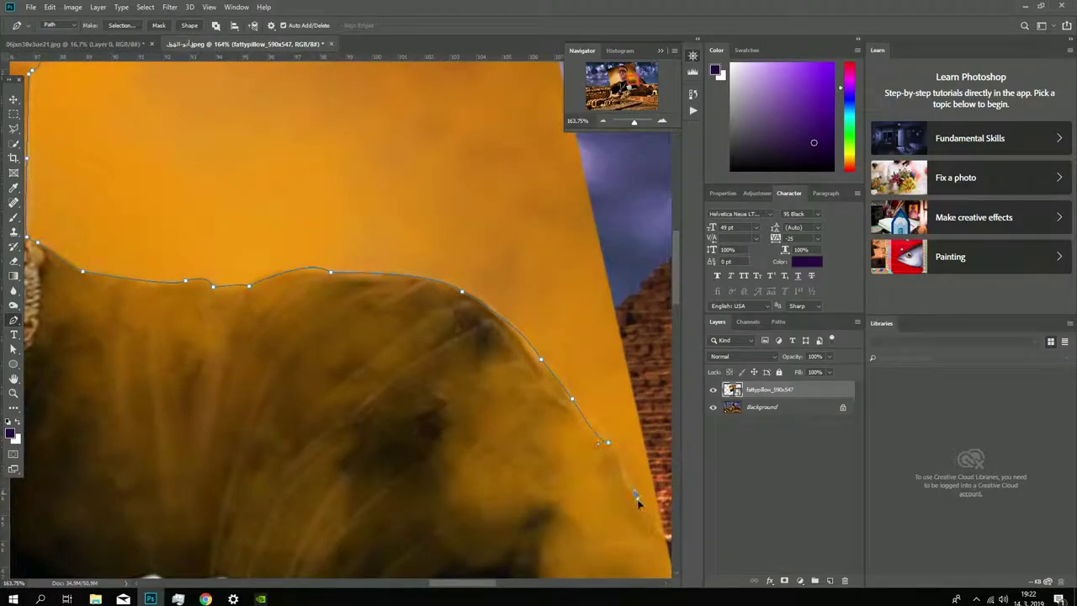
left_click_drag(668, 547, 659, 502)
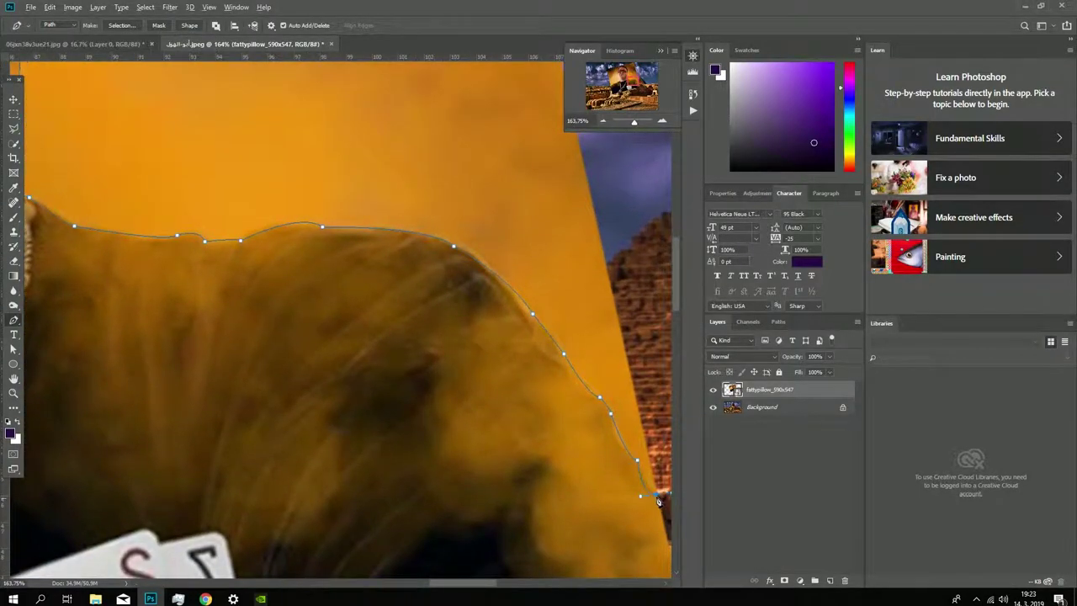
scroll(661, 501, "down", 3)
scroll(530, 534, "up", 2)
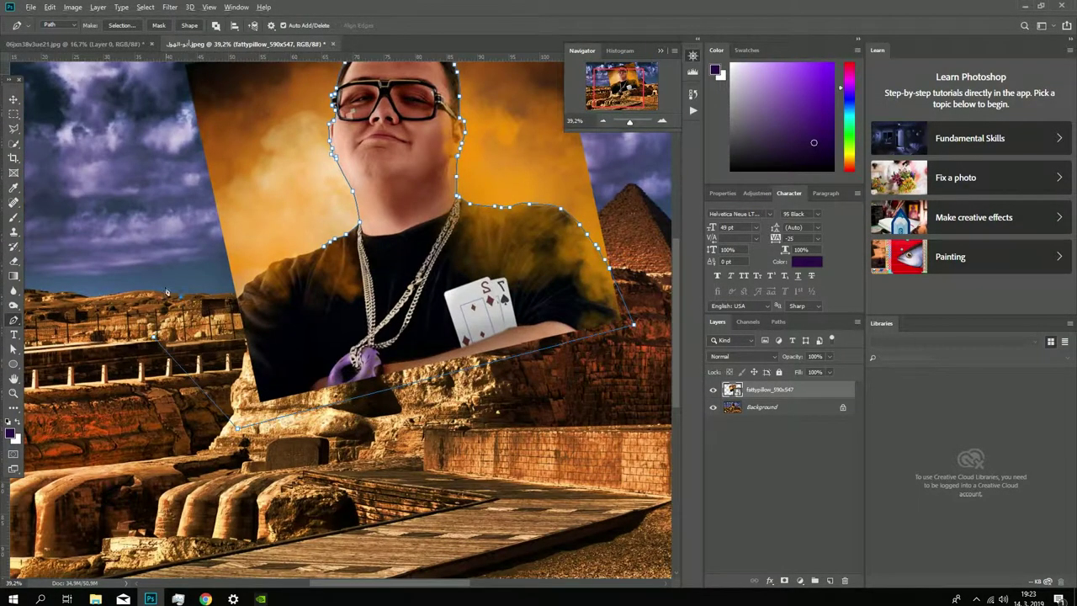
scroll(337, 313, "up", 2)
scroll(358, 268, "up", 2)
left_click_drag(387, 274, 399, 279)
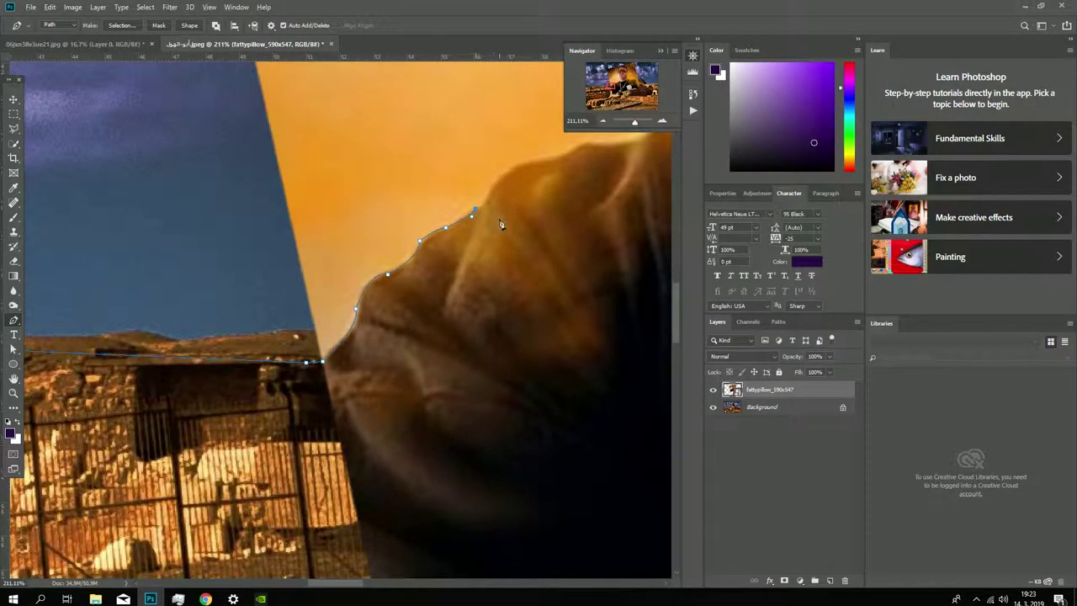
scroll(500, 224, "up", 2)
left_click_drag(497, 220, 497, 223)
scroll(273, 299, "up", 5)
scroll(272, 299, "right", 5)
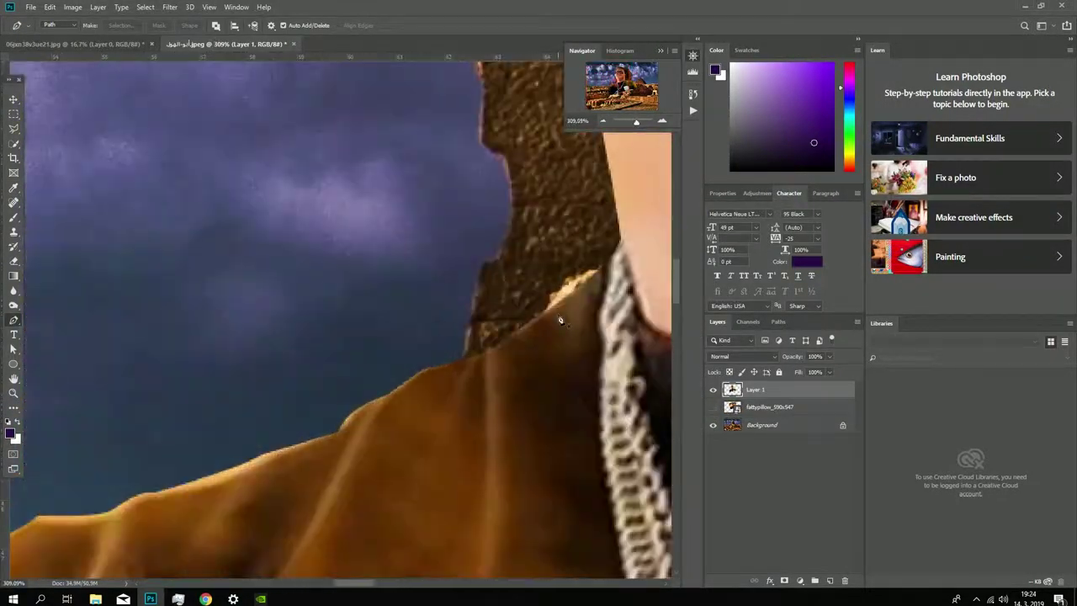
Step: Duplicate the cutout layer, rename the original 'origst' and hide it
scroll(560, 319, "up", 2)
key("l")
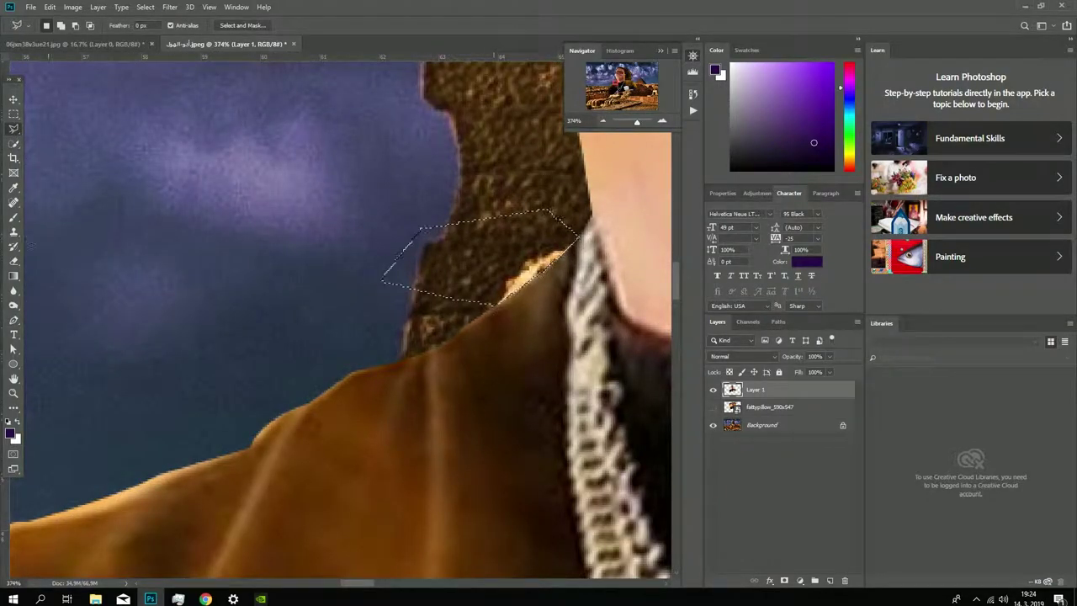
key("m")
scroll(337, 320, "down", 8)
right_click(776, 390)
key("Escape")
key("ctrl+j")
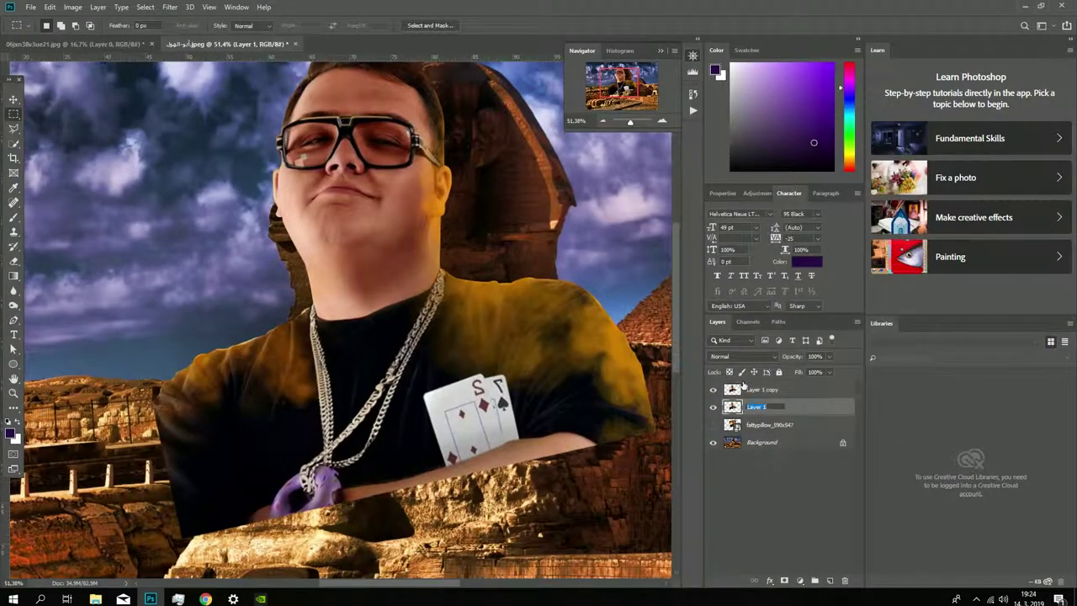
left_click(713, 407)
scroll(756, 390, "down", 2)
Step: Set Layer 1 copy to 51% opacity and align the man over the Sphinx's head
key("v")
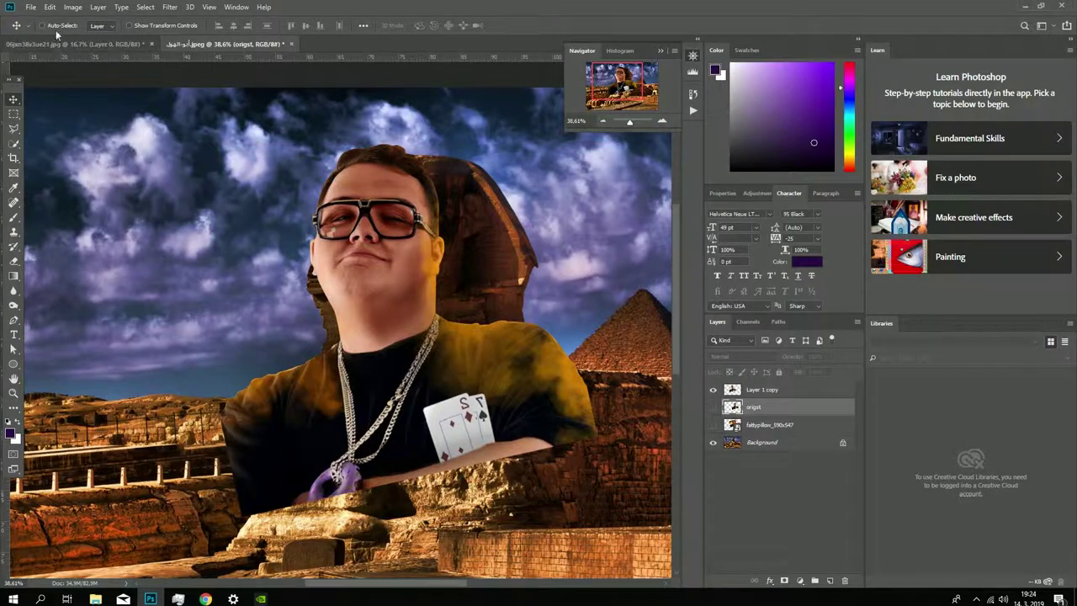
left_click(756, 390)
mouse_move(372, 306)
left_mouse_down()
mouse_move(360, 307)
mouse_move(421, 312)
left_mouse_up()
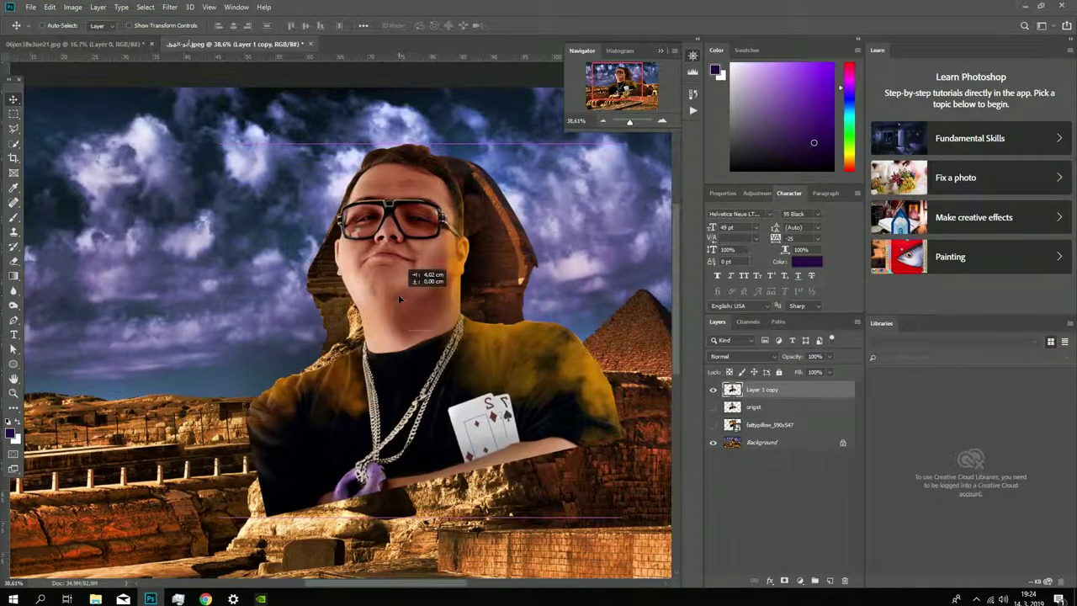
key("5")
key("1")
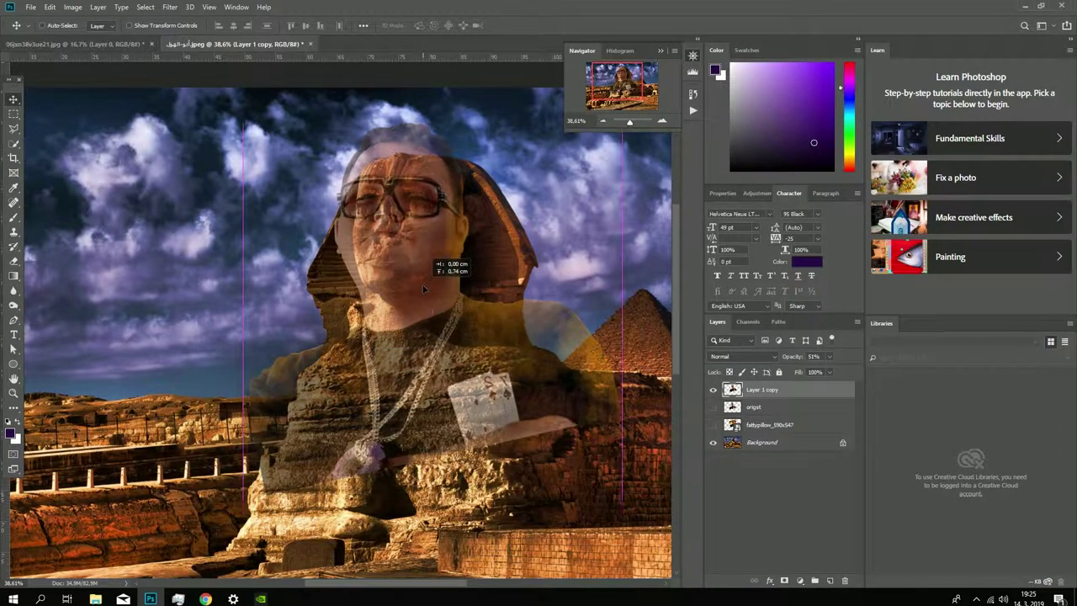
left_click_drag(419, 313, 444, 296)
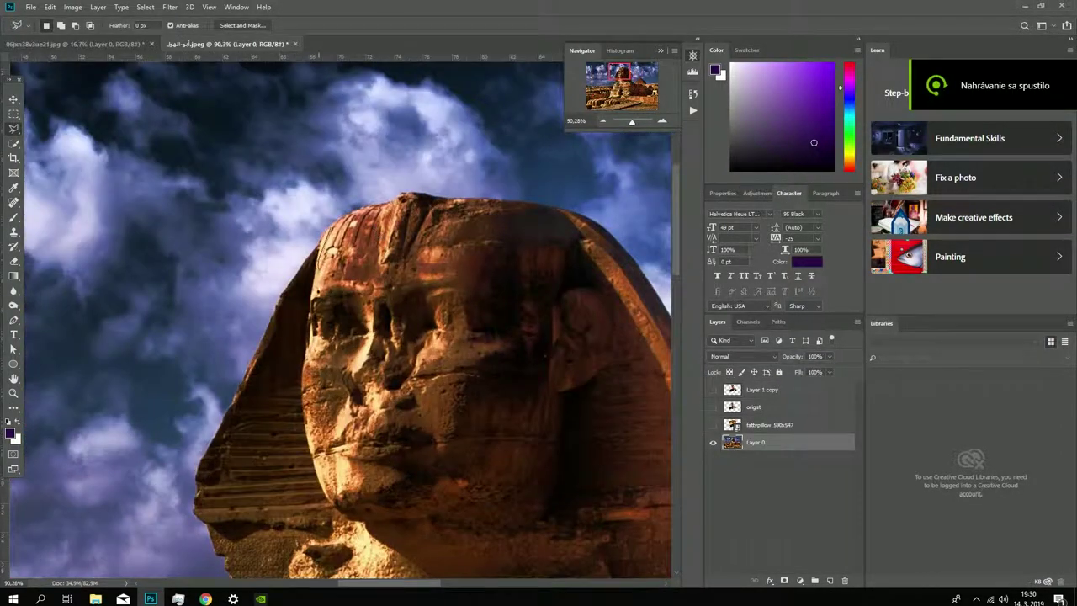
Step: Copy the lassoed Sphinx face to a new layer placed above the visible man
left_click_drag(319, 261, 598, 438)
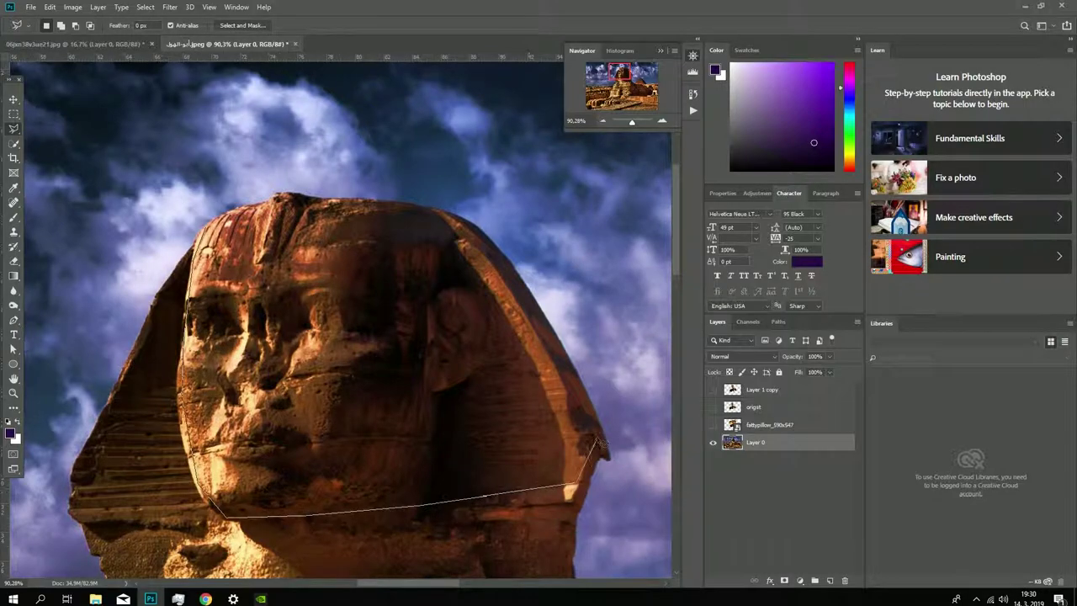
key("ctrl+j")
left_click(713, 407)
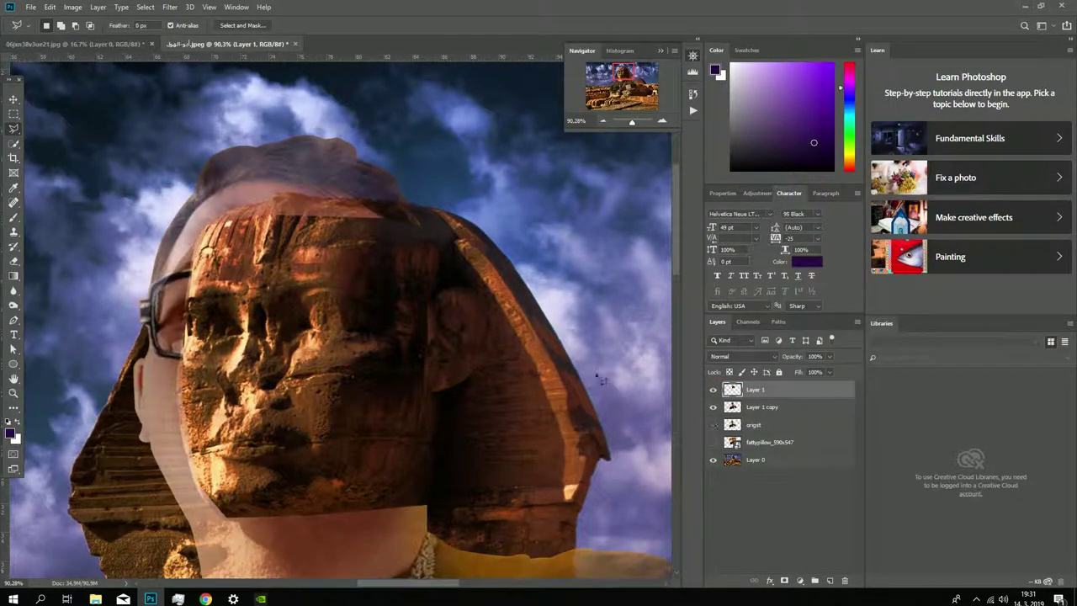
key("v")
left_click_drag(455, 583, 442, 587)
Step: Try several blend modes on the face layer, then return it to Normal
left_click(762, 356)
left_click(740, 404)
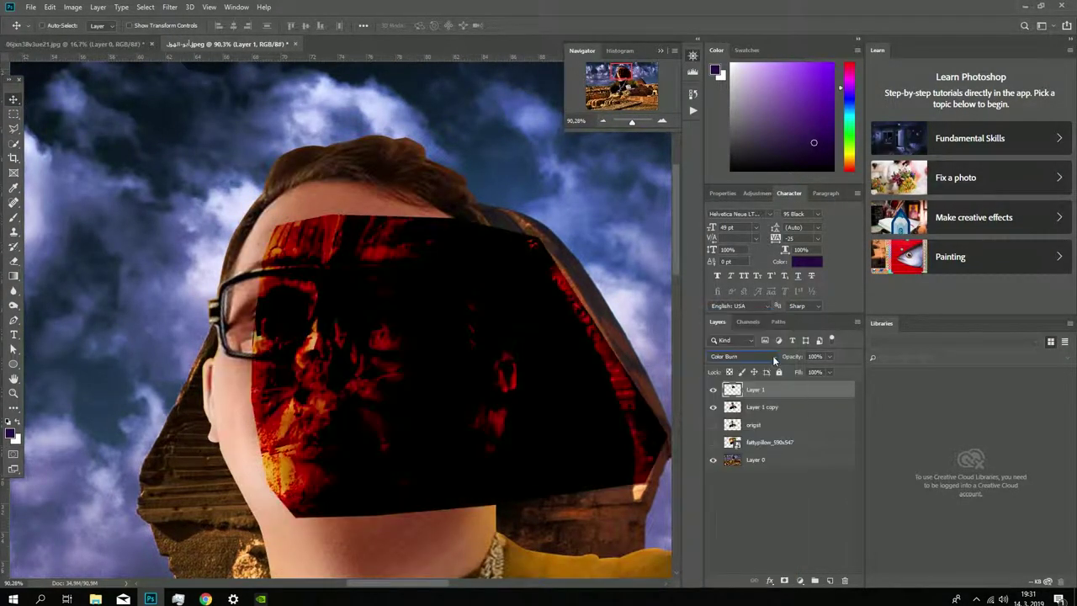
left_click(762, 356)
left_click(741, 316)
scroll(759, 357, "down", 3)
scroll(759, 357, "down", 1)
scroll(760, 357, "down", 1)
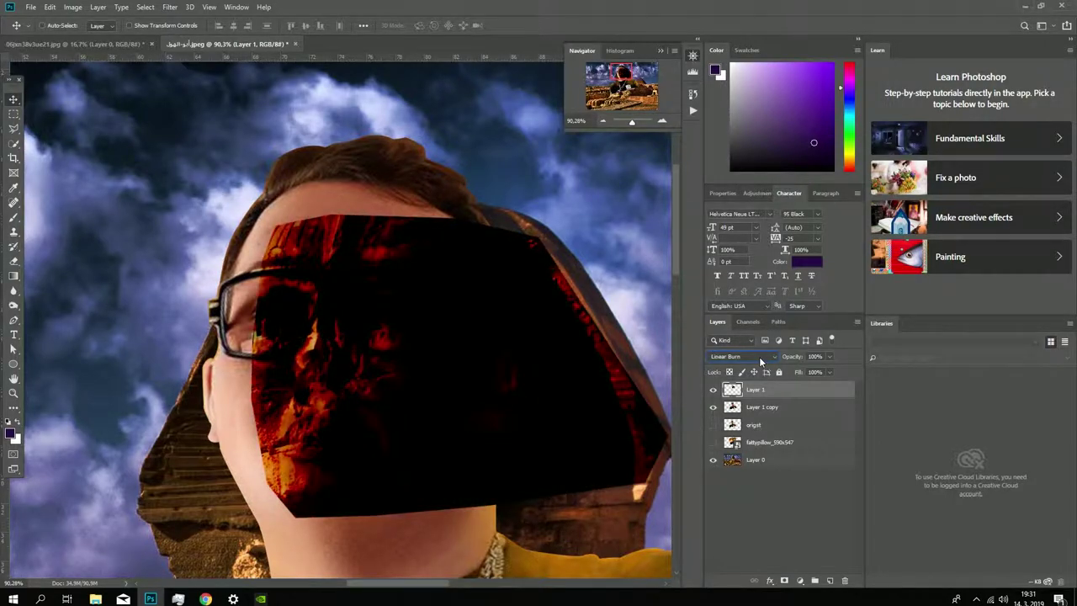
scroll(760, 356, "down", 3)
scroll(759, 357, "down", 5)
scroll(759, 357, "down", 4)
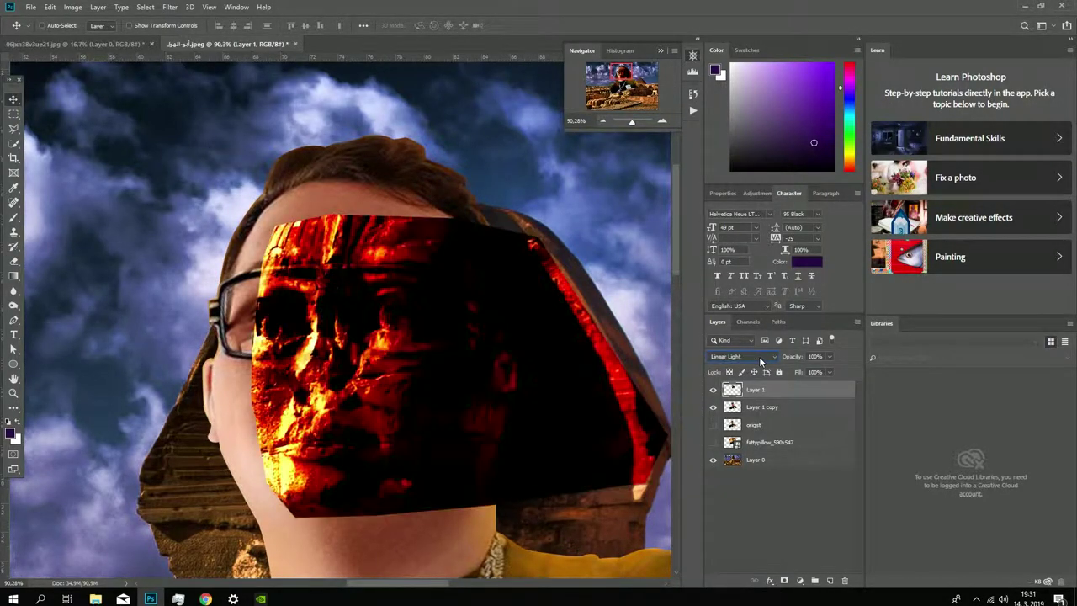
scroll(759, 357, "down", 7)
left_click(759, 356)
left_click(741, 316)
Step: Move and free-transform the Sphinx face layer to sit over the man's face
mouse_move(529, 407)
left_mouse_down()
mouse_move(556, 338)
mouse_move(497, 356)
mouse_move(630, 243)
left_mouse_up()
key("ctrl+t")
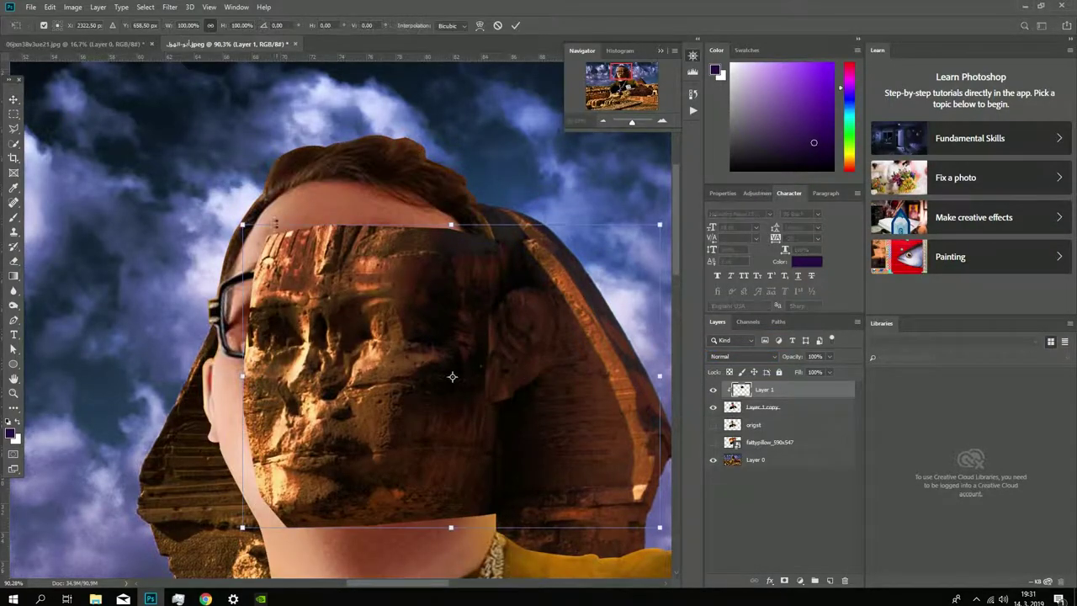
left_click_drag(452, 377, 447, 330)
key("Return")
left_click(829, 356)
mouse_move(834, 371)
left_mouse_down()
mouse_move(792, 371)
mouse_move(874, 364)
mouse_move(808, 371)
mouse_move(854, 371)
left_mouse_up()
Step: Set the face layer to Darken blend mode at 68% opacity
left_click(741, 356)
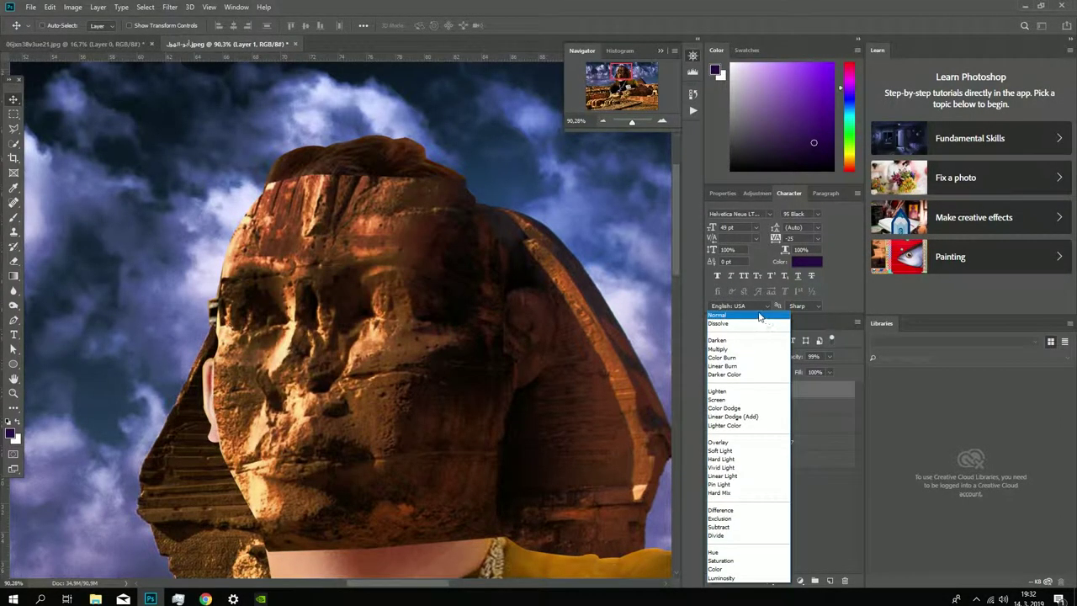
left_click(732, 337)
scroll(758, 356, "down", 3)
scroll(758, 356, "down", 3)
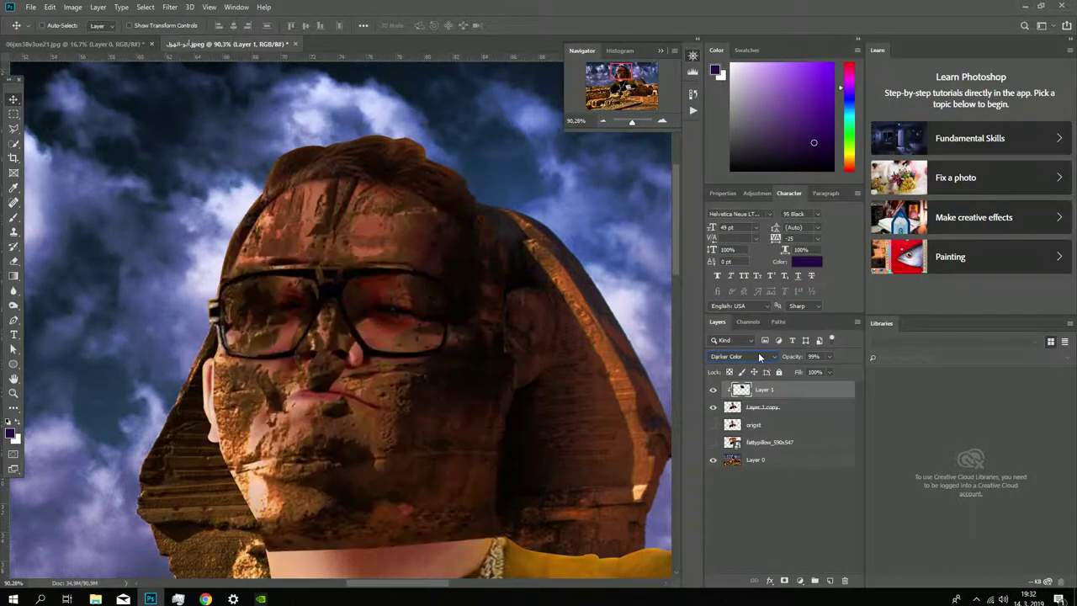
scroll(759, 356, "down", 5)
scroll(758, 356, "down", 5)
scroll(758, 356, "up", 10)
scroll(758, 356, "up", 5)
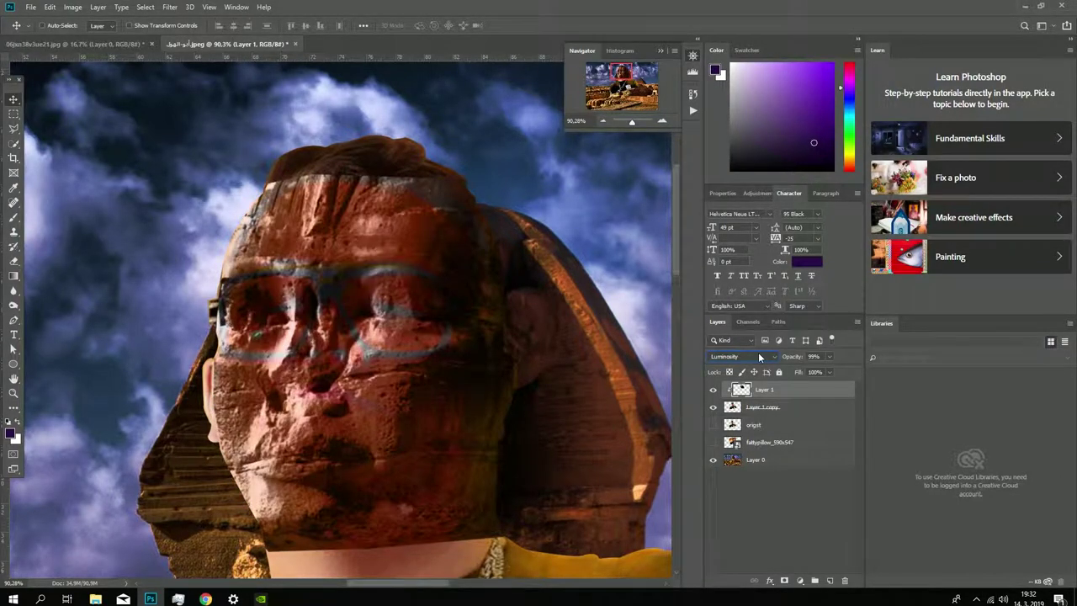
left_click(759, 356)
left_click(732, 336)
mouse_move(827, 368)
left_mouse_down()
mouse_move(804, 371)
mouse_move(816, 371)
left_mouse_up()
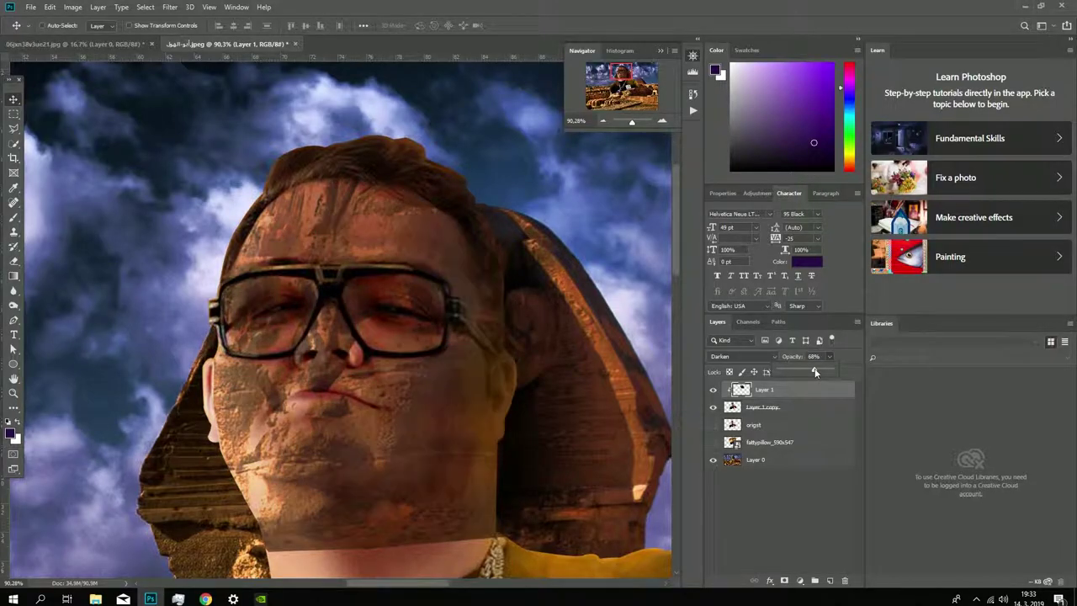
scroll(339, 196, "down", 3)
scroll(339, 195, "up", 1)
scroll(339, 195, "up", 1)
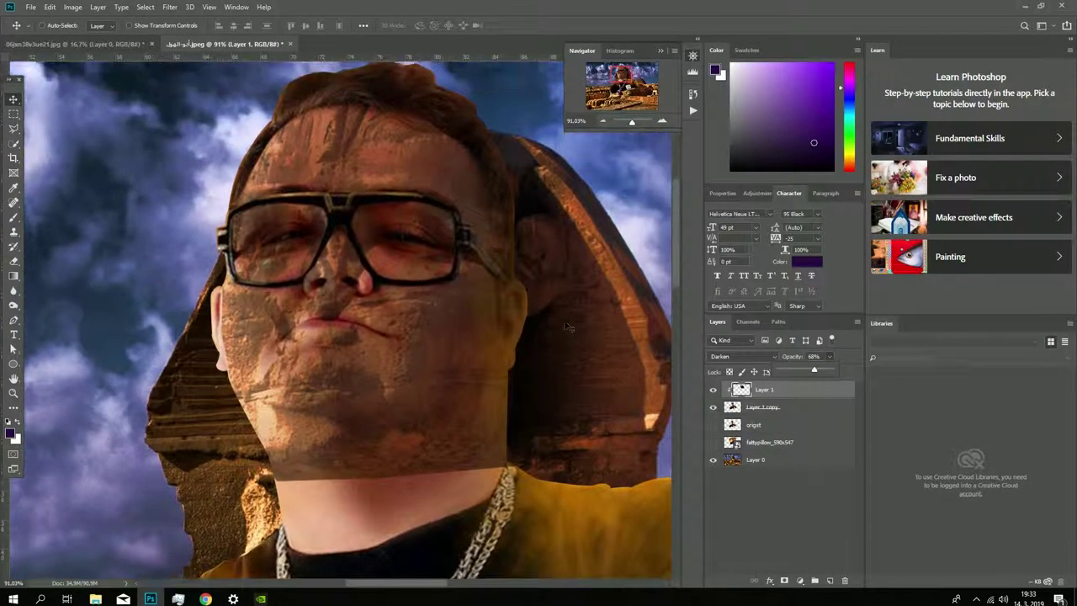
scroll(339, 195, "up", 1)
Step: Clone Stamp stone texture over the man's ear, jaw and cheek
key("s")
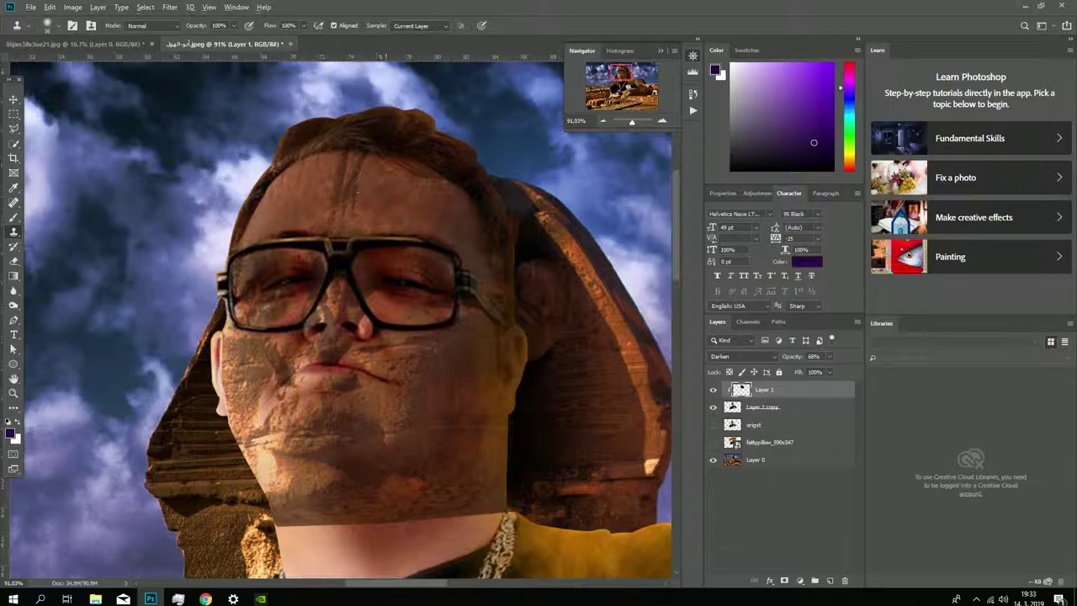
scroll(302, 443, "up", 1)
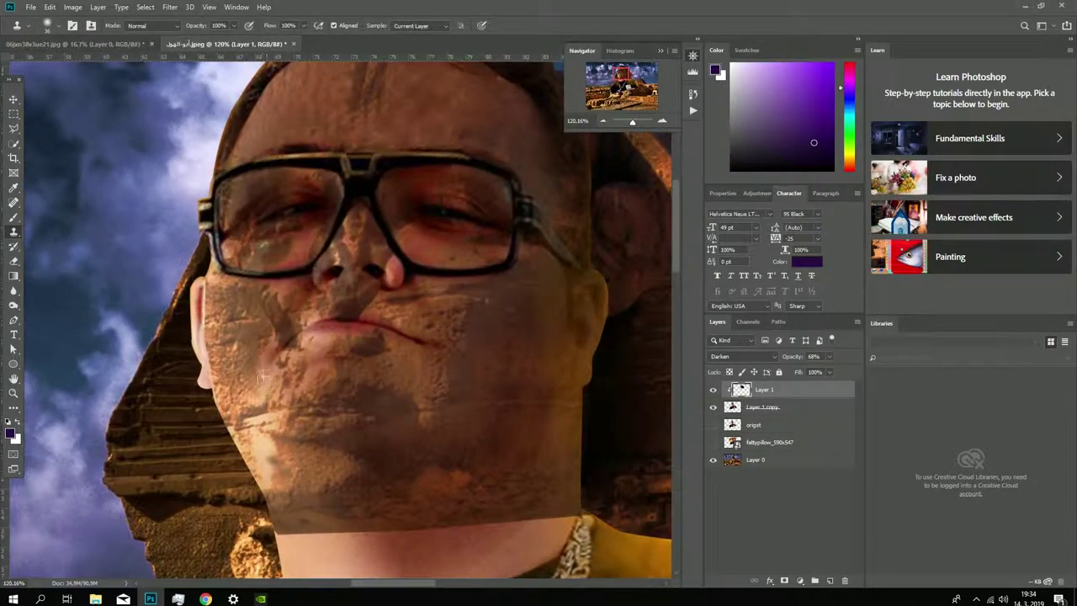
scroll(262, 337, "up", 1)
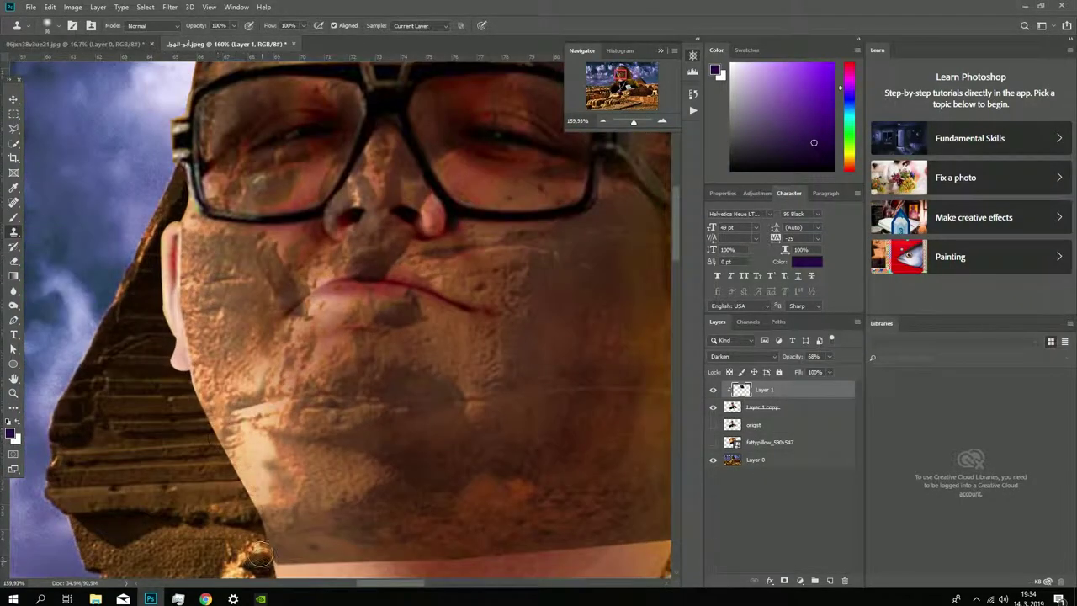
left_click_drag(192, 352, 187, 229)
scroll(252, 370, "down", 1)
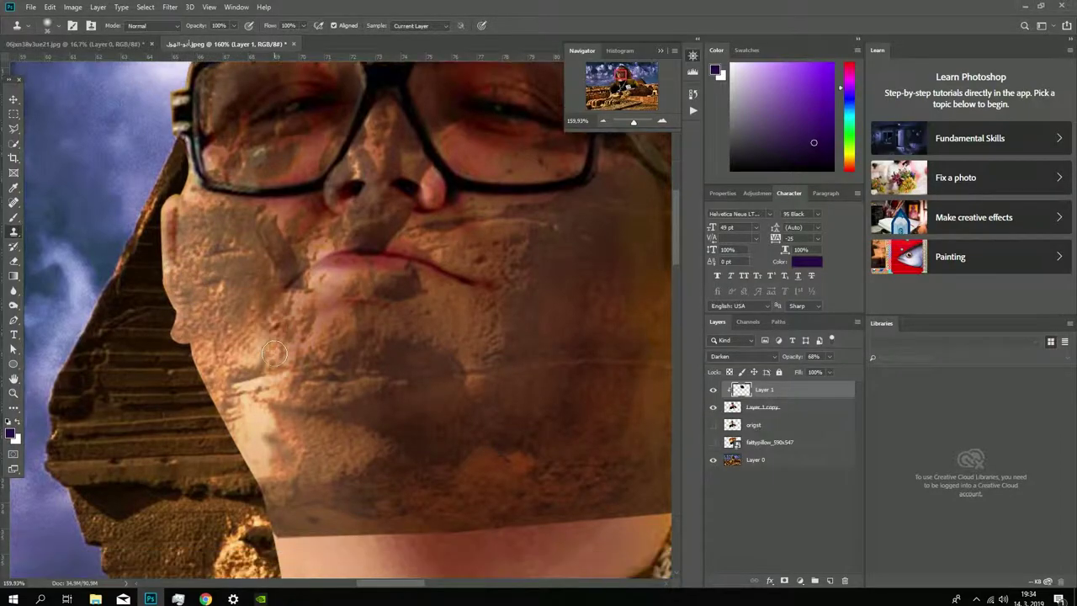
scroll(282, 436, "down", 1)
mouse_move(282, 435)
left_mouse_down()
mouse_move(242, 368)
mouse_move(278, 337)
mouse_move(291, 296)
left_mouse_up()
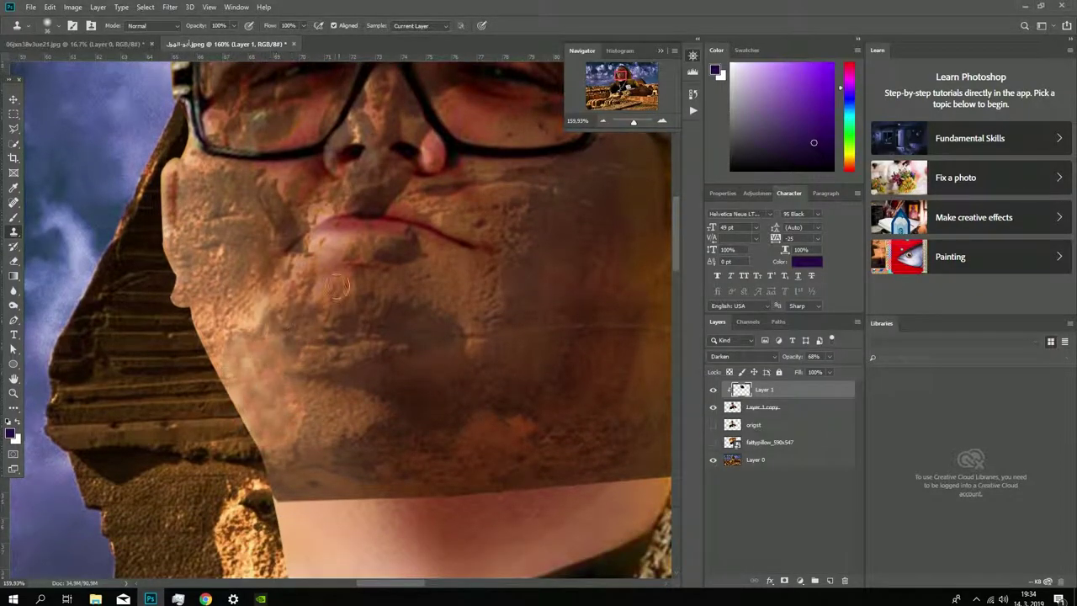
scroll(257, 339, "up", 1)
scroll(480, 261, "down", 2)
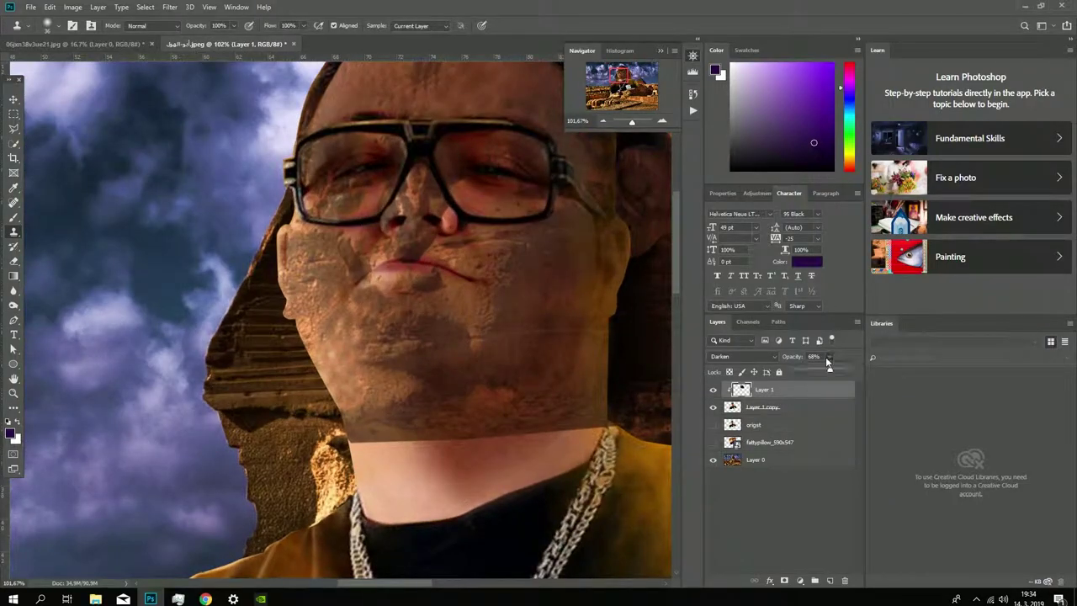
Step: Raise the Sphinx face layer to 100% opacity and fit the image in the window
left_click_drag(829, 362, 848, 370)
key("ctrl+0")
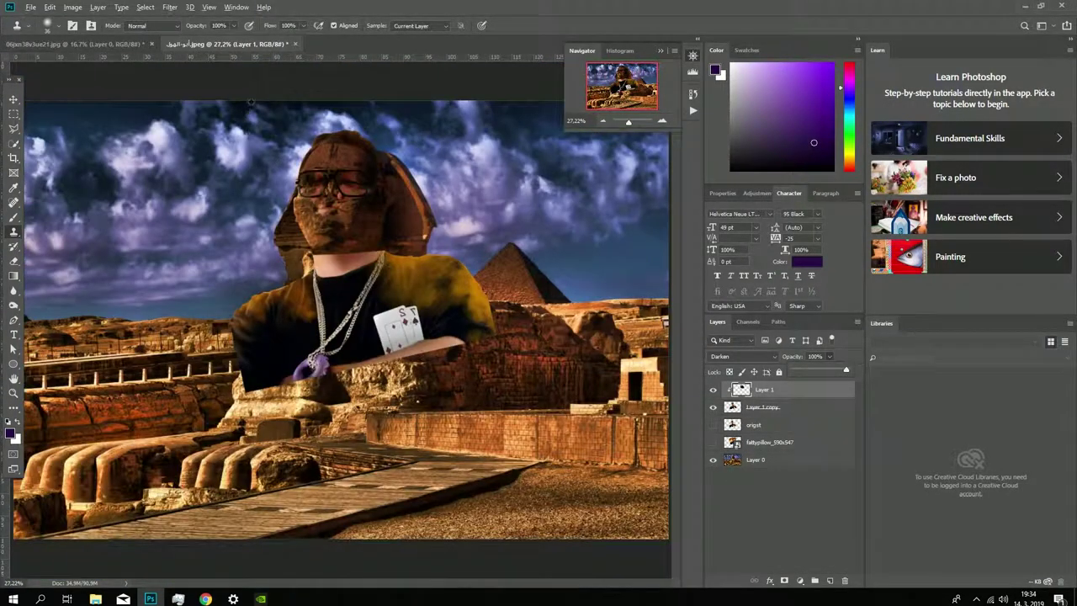
scroll(318, 187, "up", 5)
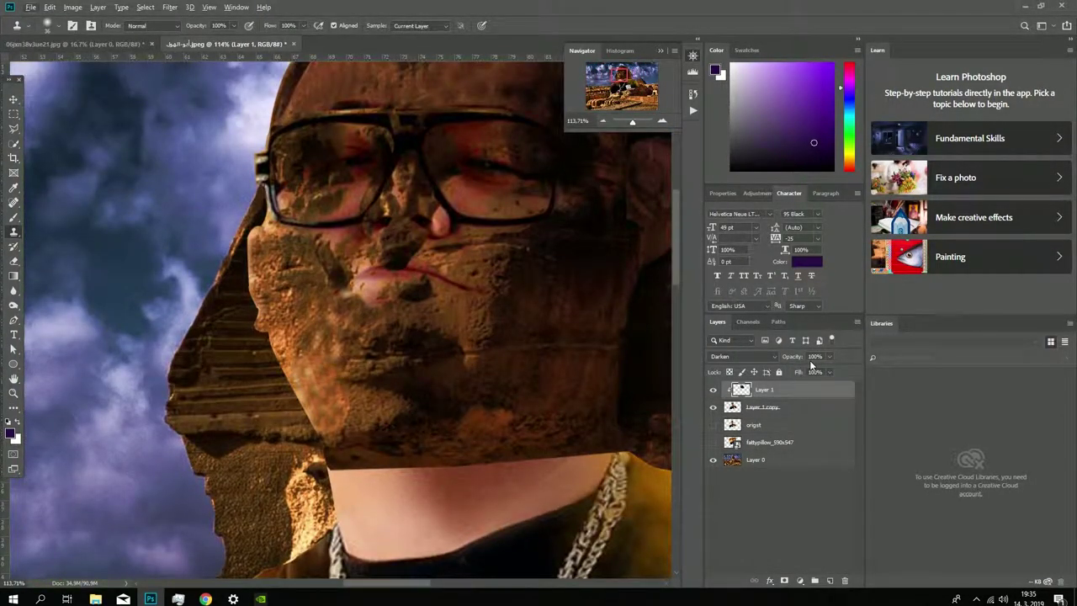
left_click_drag(812, 365, 829, 364)
Step: Copy a rectangular stone patch to a new layer and move it down over the chin
left_click(13, 114)
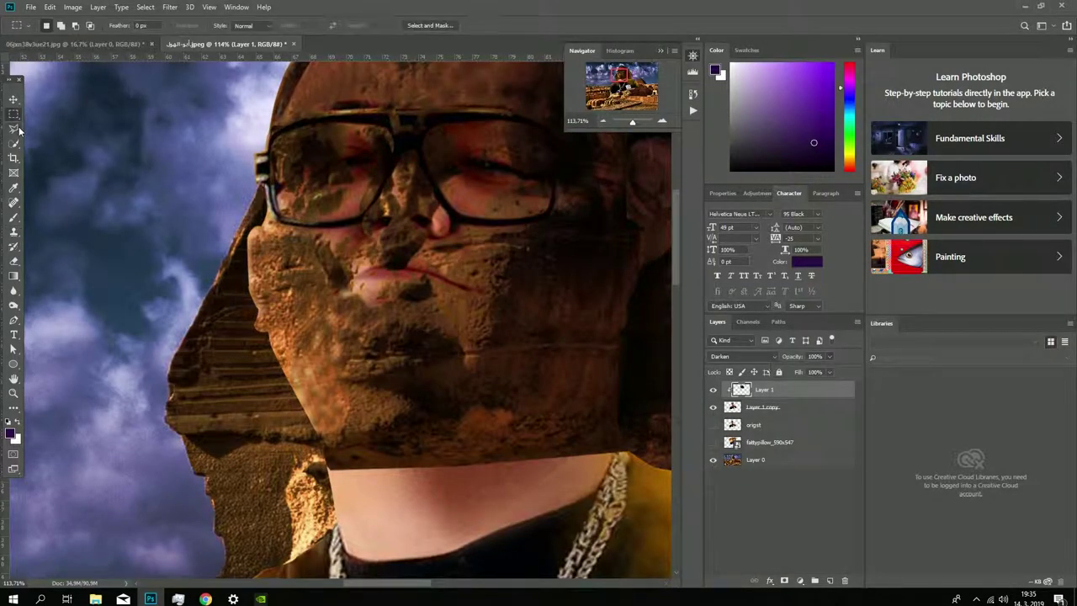
key("ctrl+j")
key("v")
left_click_drag(418, 411, 418, 515)
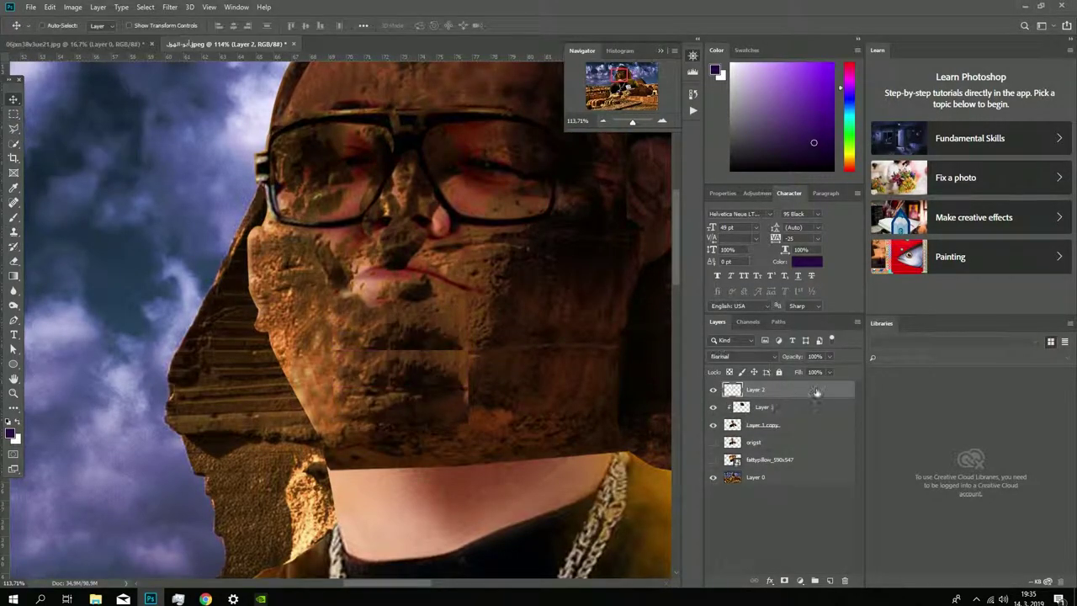
left_click(693, 93)
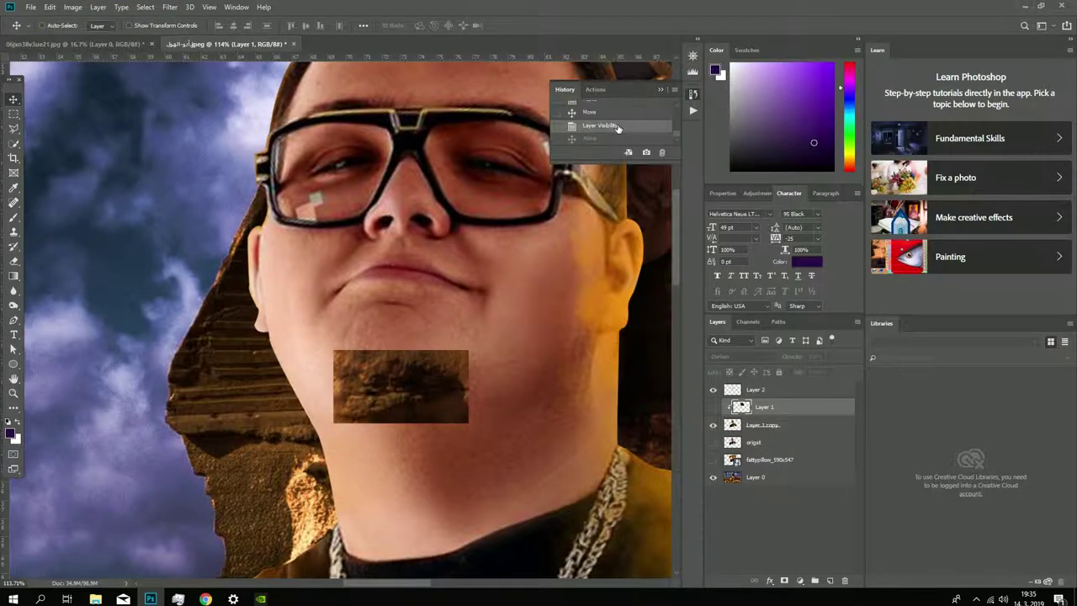
left_click(600, 125)
Step: Hide the patch layer and clone stone texture across the Sphinx face layer
left_click(713, 407)
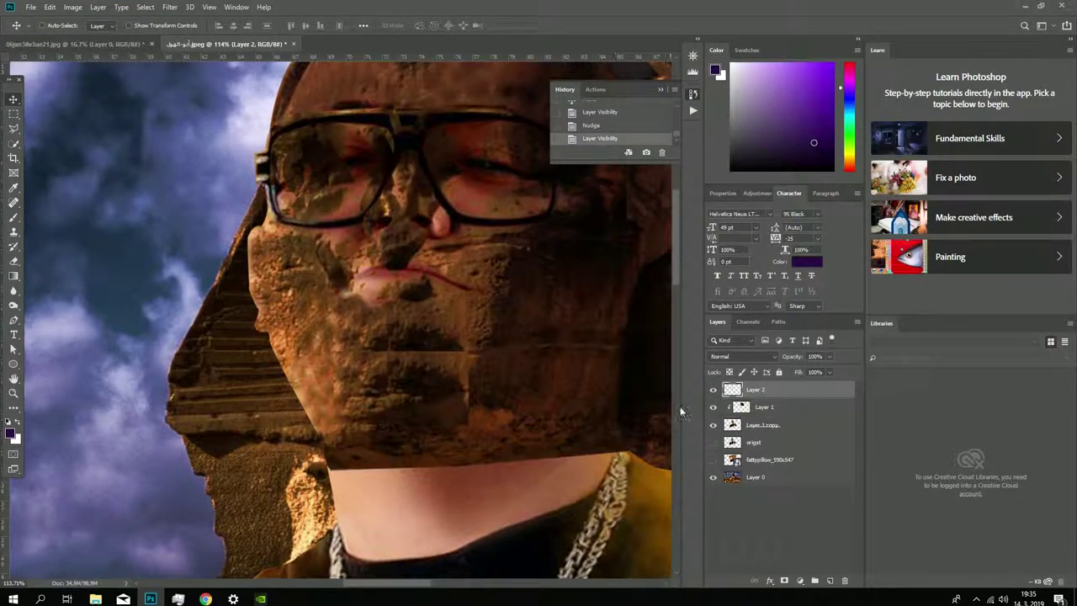
left_click(713, 389)
left_click(764, 406)
key("s")
mouse_move(434, 335)
left_mouse_down()
mouse_move(402, 328)
mouse_move(454, 358)
left_mouse_up()
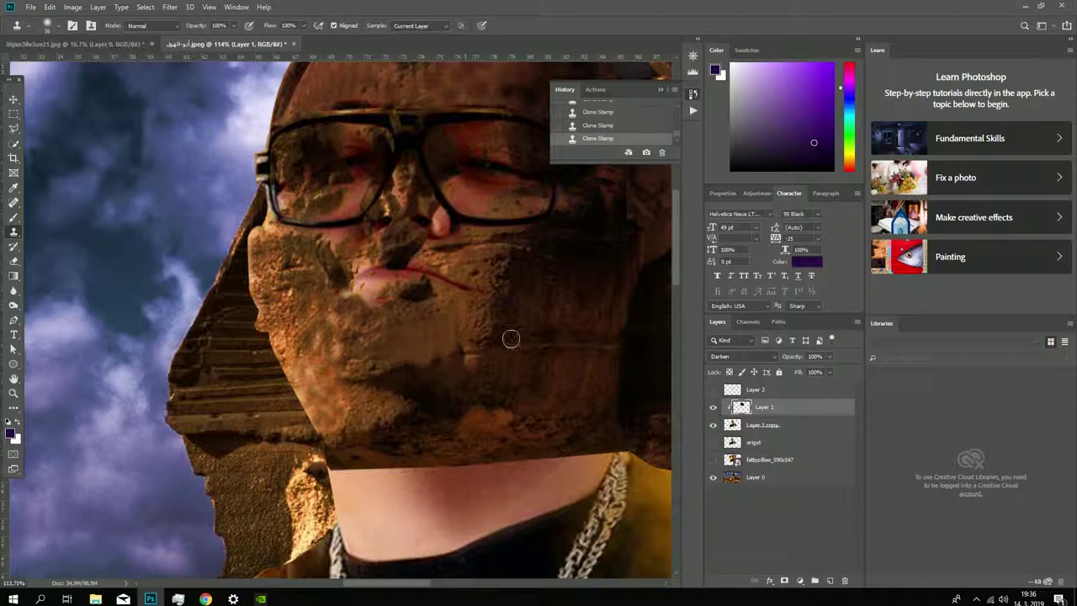
left_click_drag(354, 378, 472, 353)
scroll(589, 345, "up", 2)
scroll(601, 308, "up", 1)
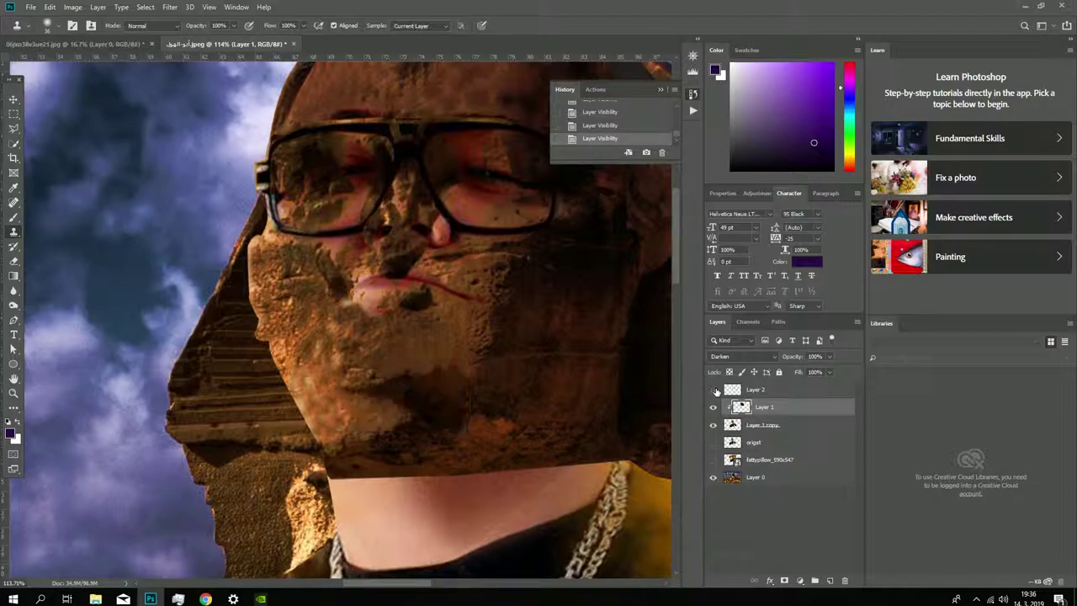
Step: Compare the result by hiding the Sphinx face layer and showing Layer 2
left_click(714, 407)
scroll(649, 389, "down", 5)
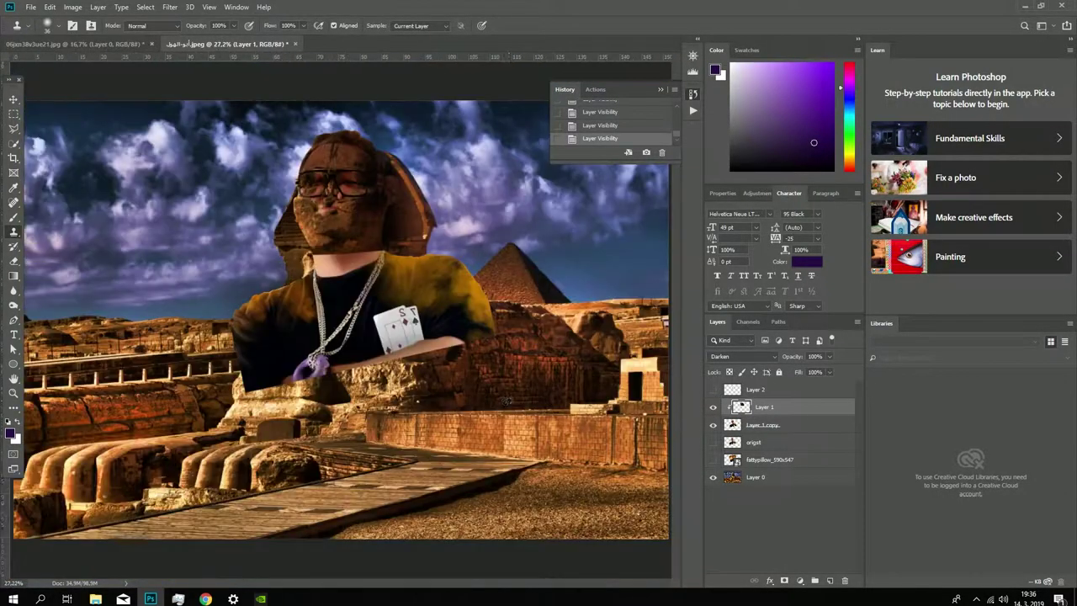
left_click(714, 390)
scroll(623, 336, "up", 5)
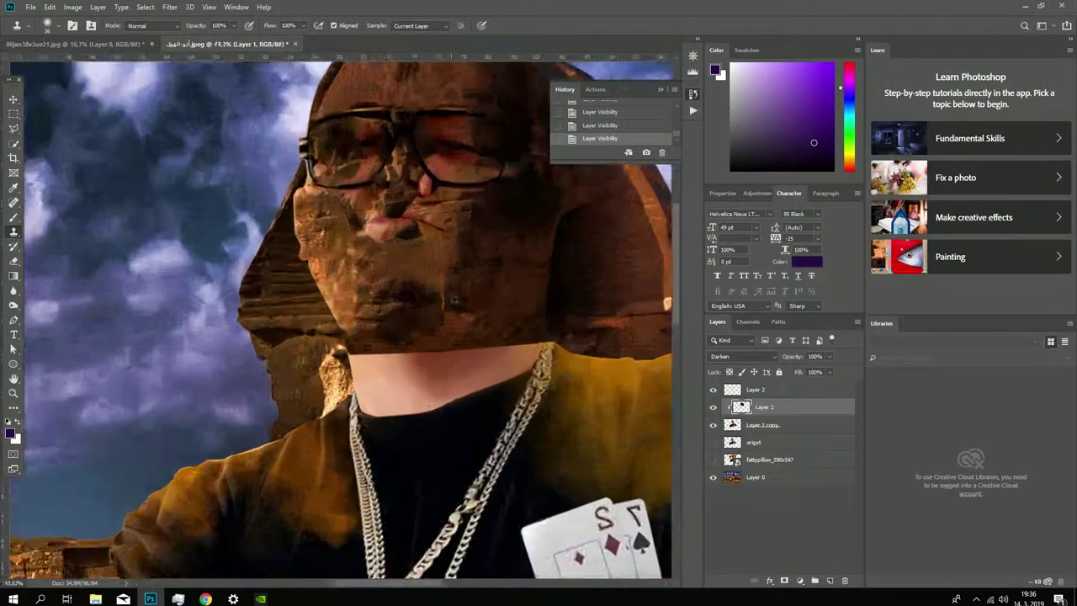
left_click(783, 390)
Step: Unclip Layer 1, merge it into Layer 2, clip that to the face and set Darken blending
left_click(737, 407)
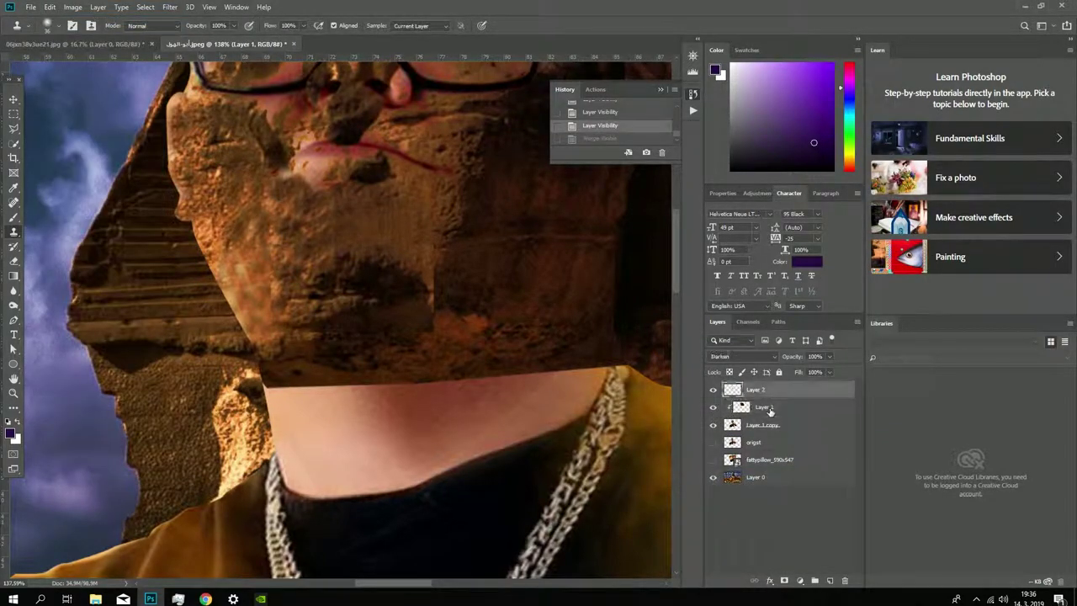
right_click(769, 407)
key("Escape")
right_click(782, 418)
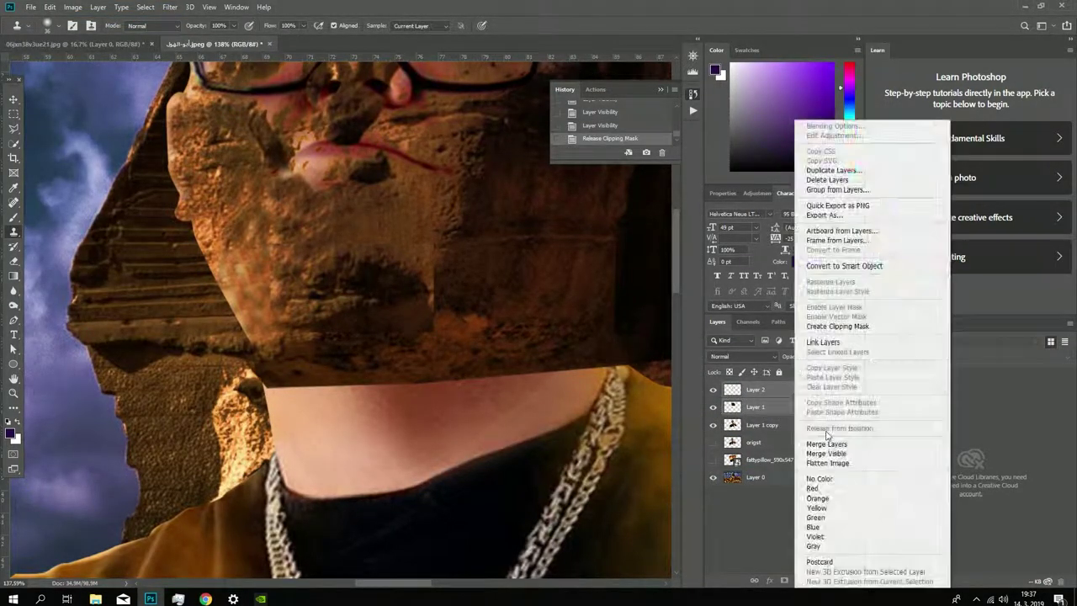
key("ctrl+e")
key("ctrl+alt+g")
scroll(498, 337, "down", 2)
left_click(741, 356)
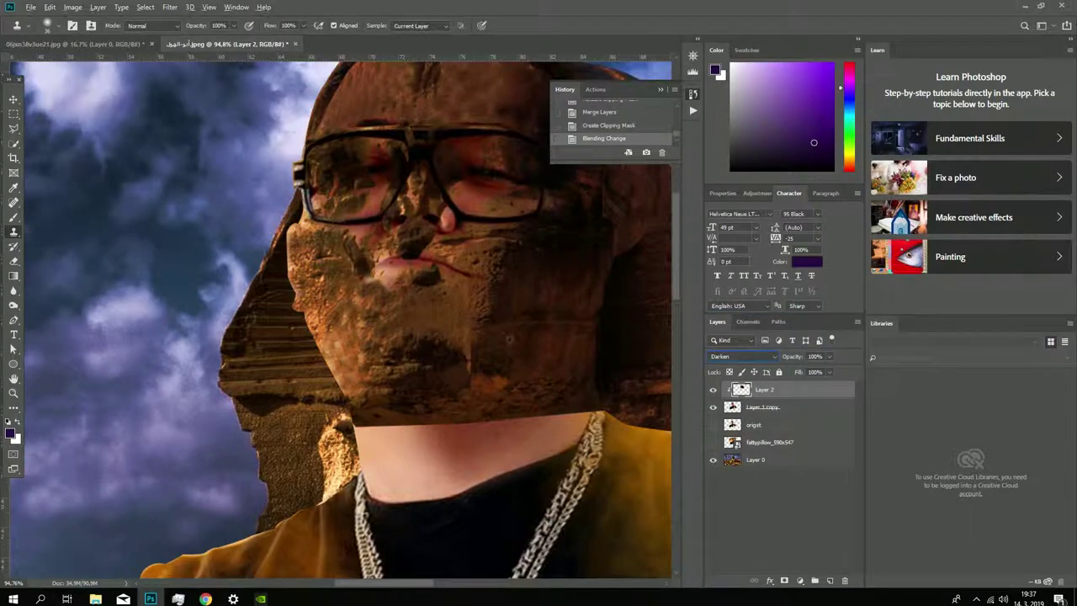
scroll(385, 318, "up", 2)
scroll(385, 318, "up", 3)
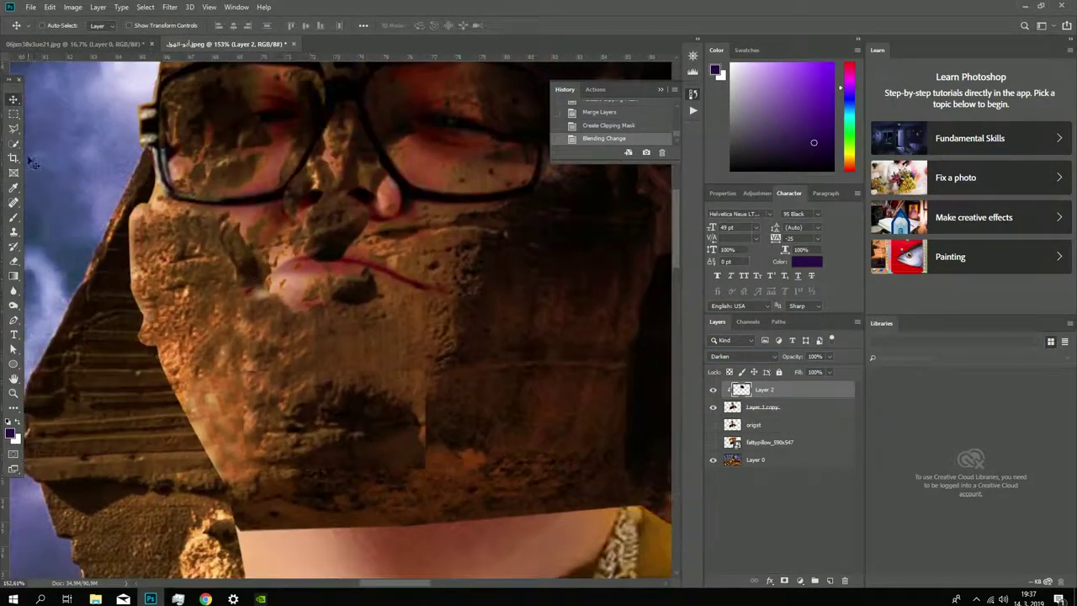
Step: Sample stone texture and clone over the vertical seam and across the chin
left_click(453, 425)
left_click(428, 436)
left_click(421, 421)
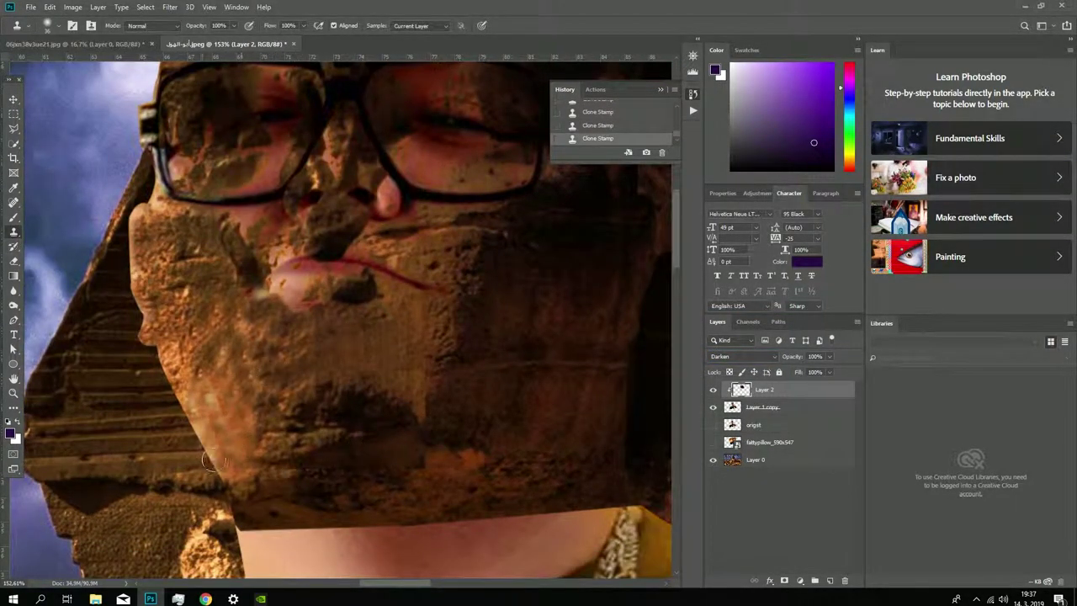
left_click_drag(396, 488, 322, 495)
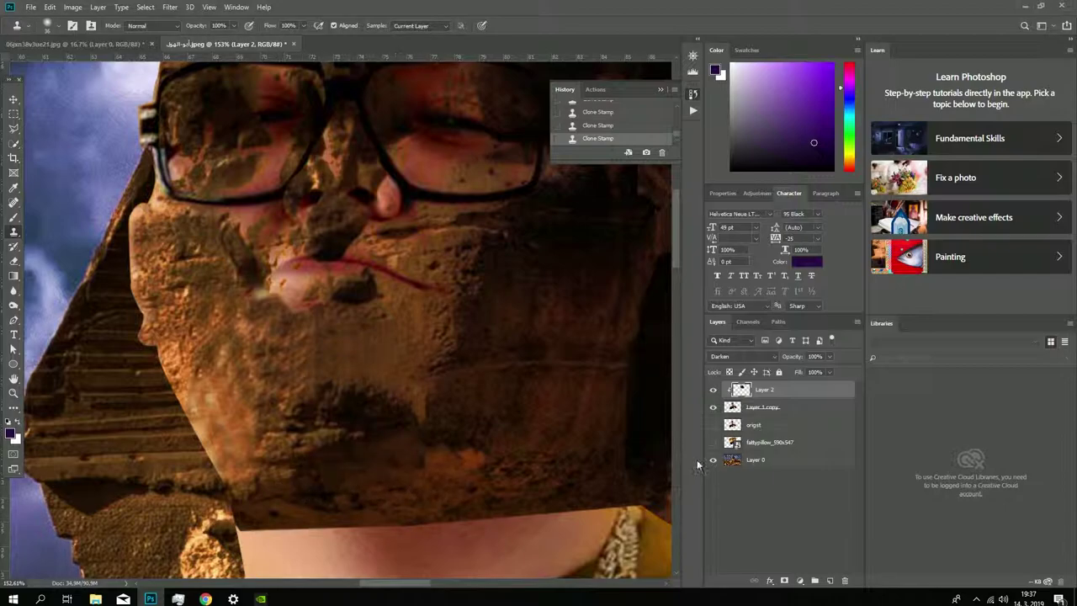
Step: Lower clone opacity to 62%, briefly fade Layer 2 to check the face, and clone another patch
left_click_drag(233, 26, 232, 43)
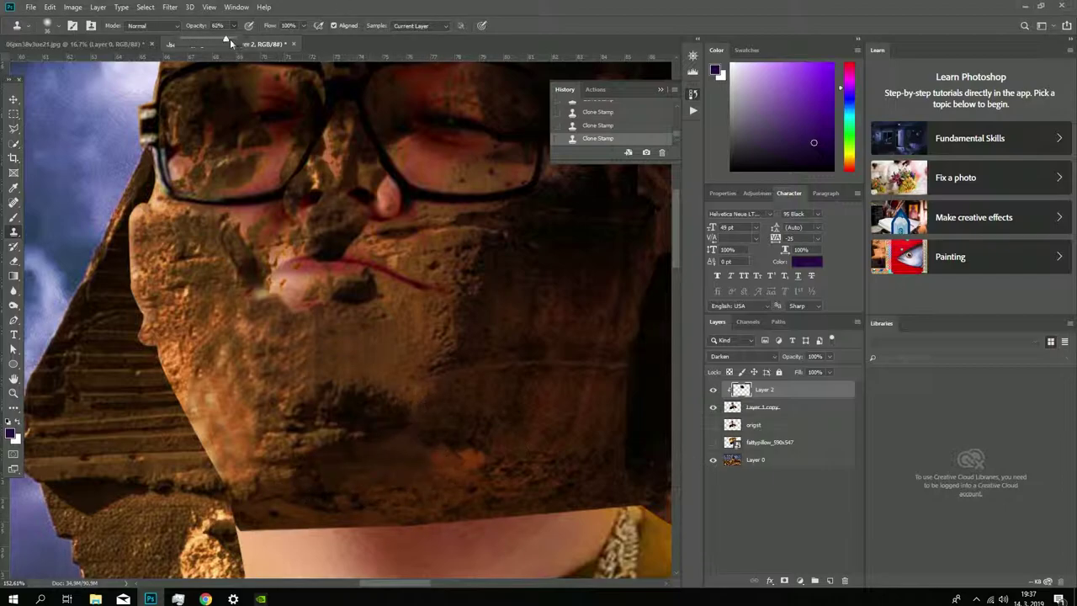
left_click_drag(829, 356, 799, 372)
scroll(336, 320, "down", 3)
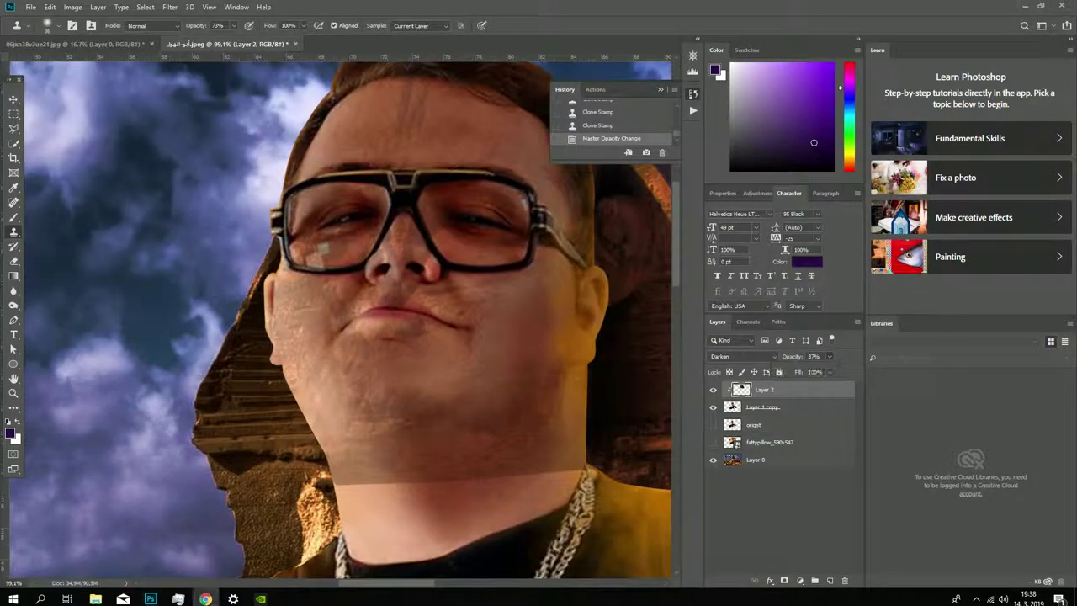
scroll(379, 336, "up", 2)
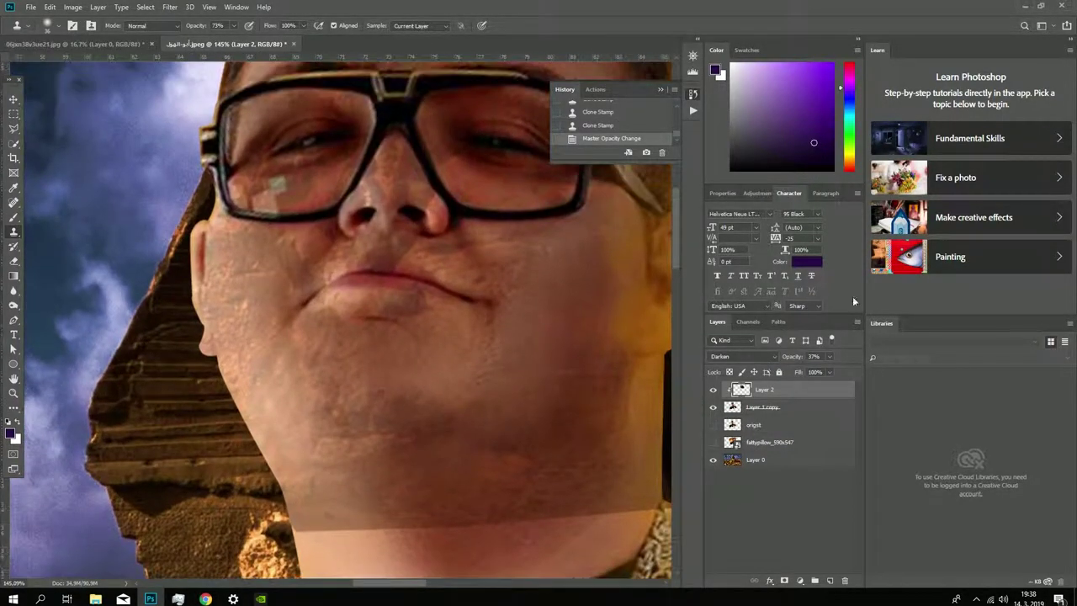
mouse_move(829, 356)
left_mouse_down()
mouse_move(849, 372)
mouse_move(831, 372)
left_mouse_up()
left_click(413, 304)
scroll(412, 287, "up", 2)
Step: With a 6 px brush at 15% opacity, clone over the dark line below the lip
right_click(477, 352)
type("6")
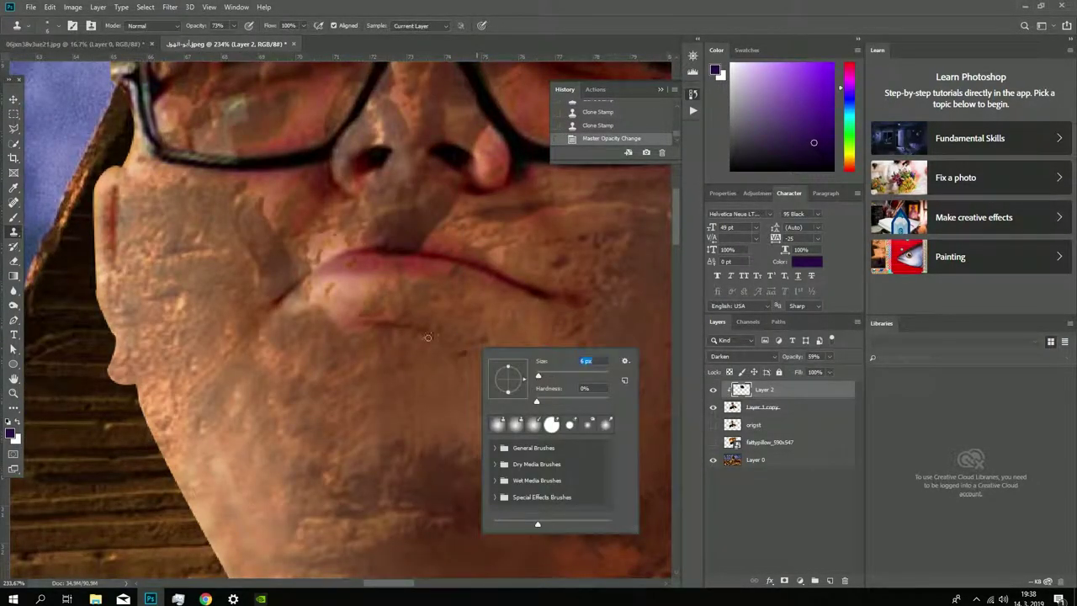
key("Return")
left_click_drag(857, 373, 856, 373)
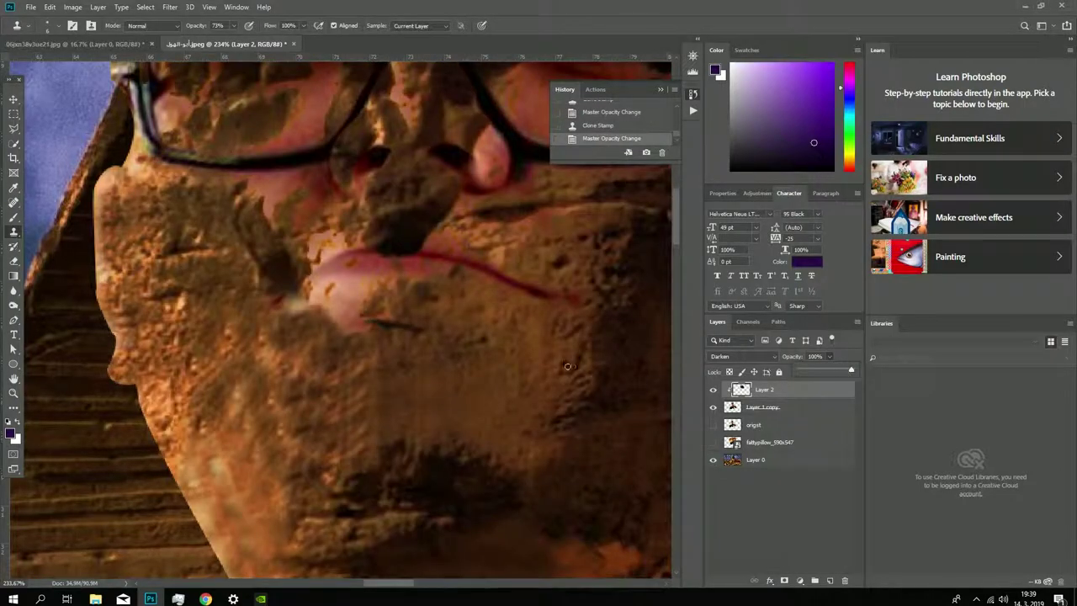
key("1")
key("5")
right_click(469, 337)
key("Escape")
left_click(343, 313)
left_click_drag(343, 313, 421, 329)
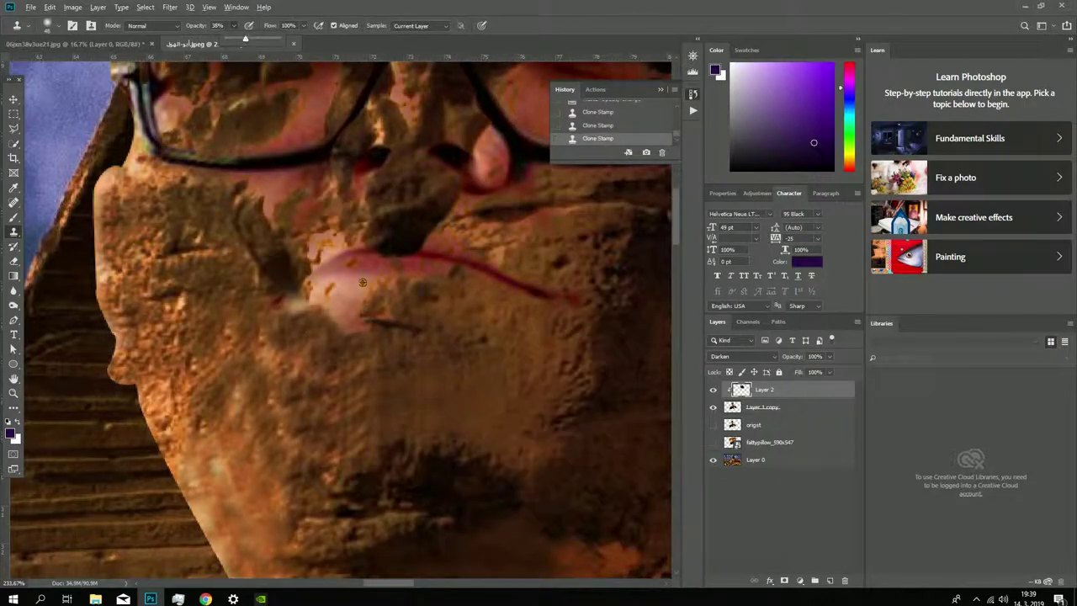
Step: Raise clone opacity to 74% and toggle Layer 2 on and off to check the blend
key("3")
key("8")
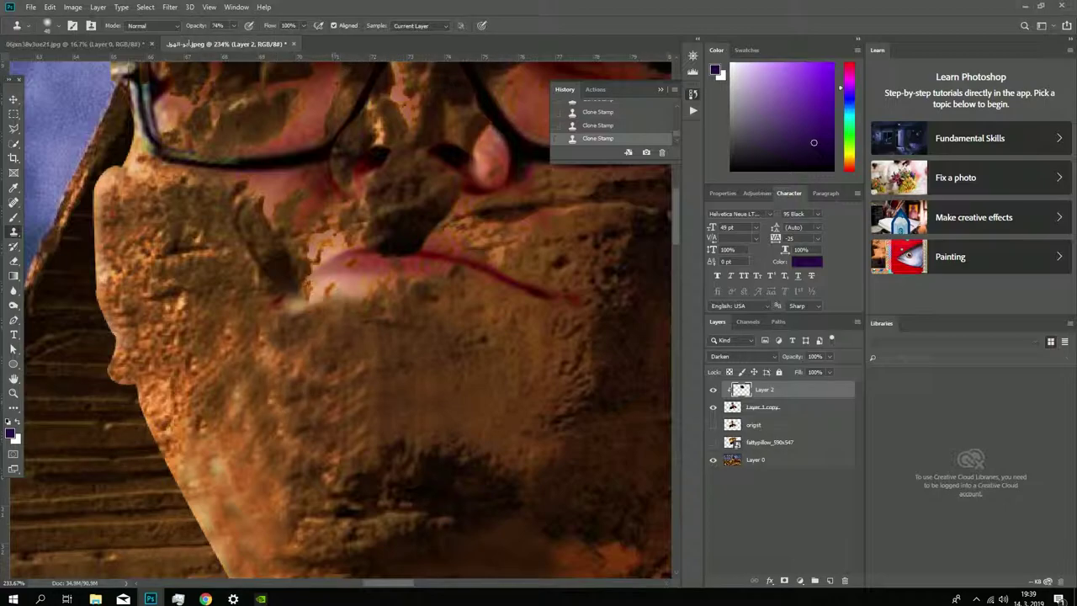
key("7")
key("4")
scroll(336, 320, "up", 2)
left_click(713, 390)
left_click(713, 389)
left_click(714, 390)
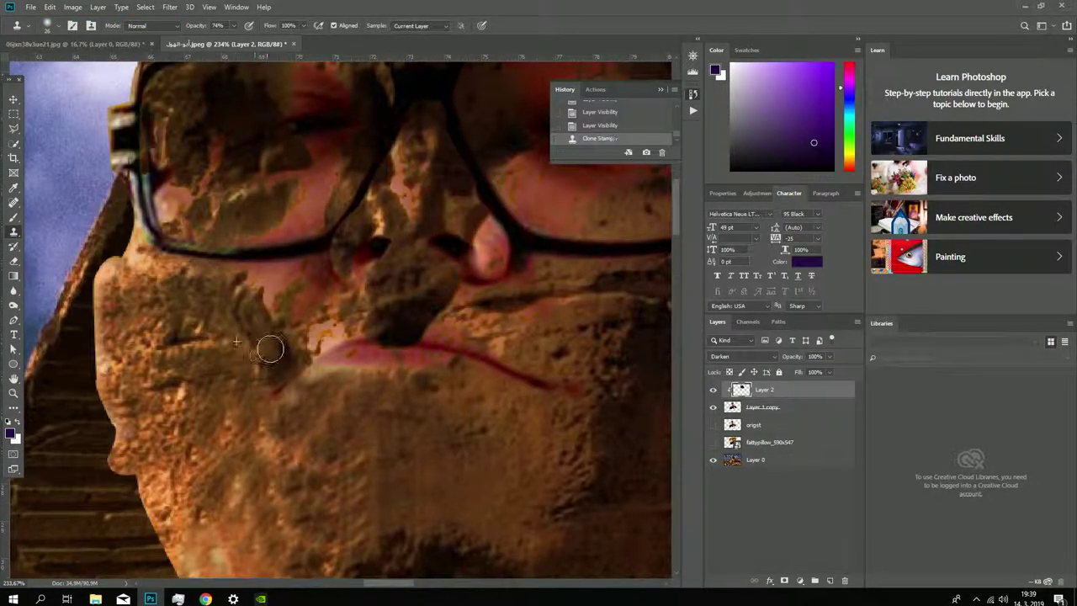
scroll(337, 447, "down", 2)
left_click(714, 389)
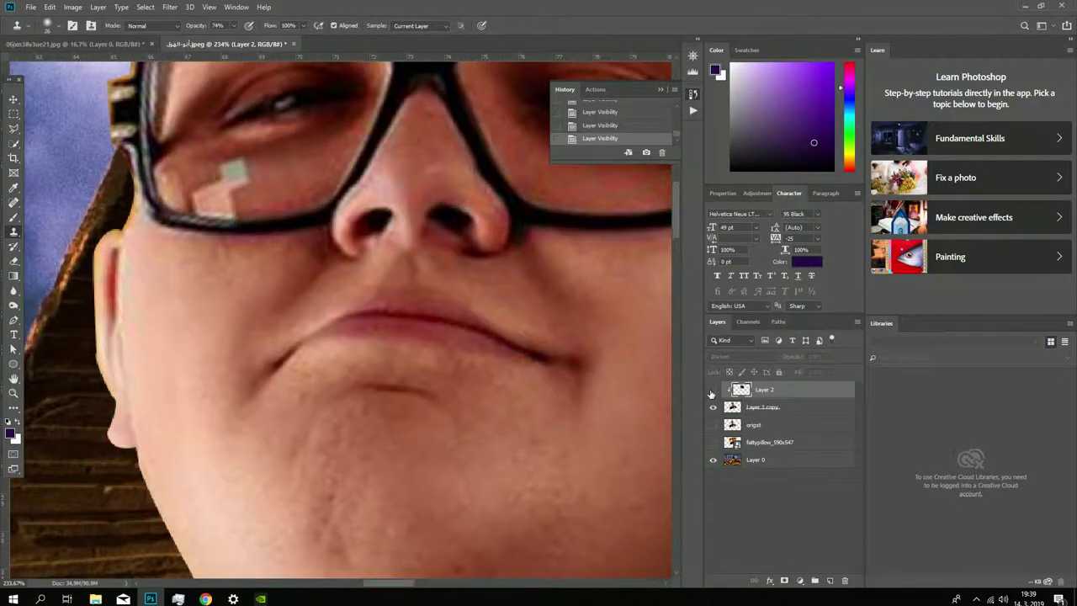
left_click(714, 391)
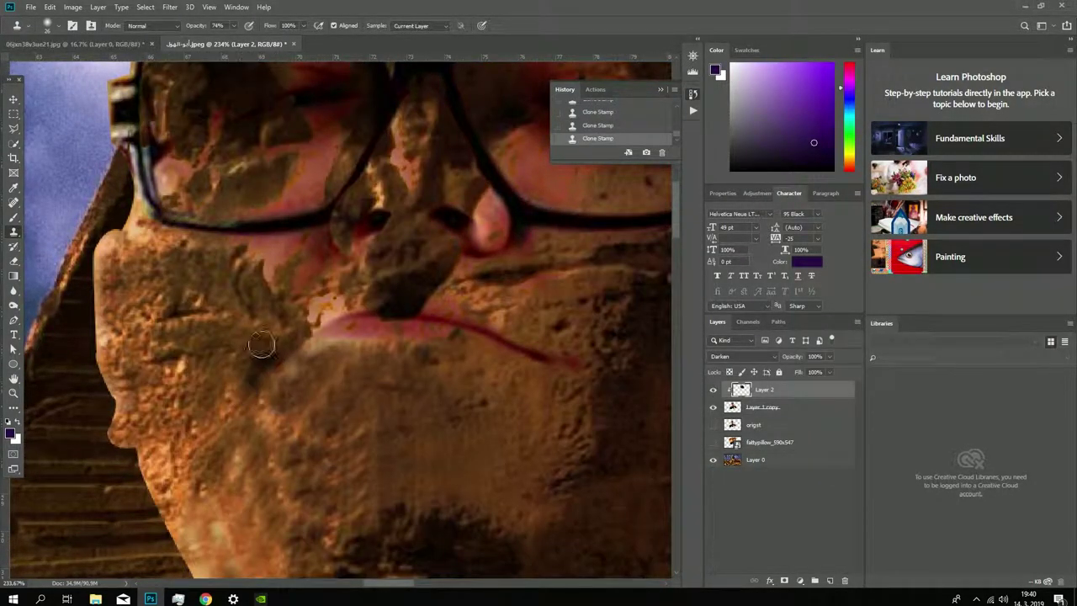
left_click(714, 389)
left_click(714, 389)
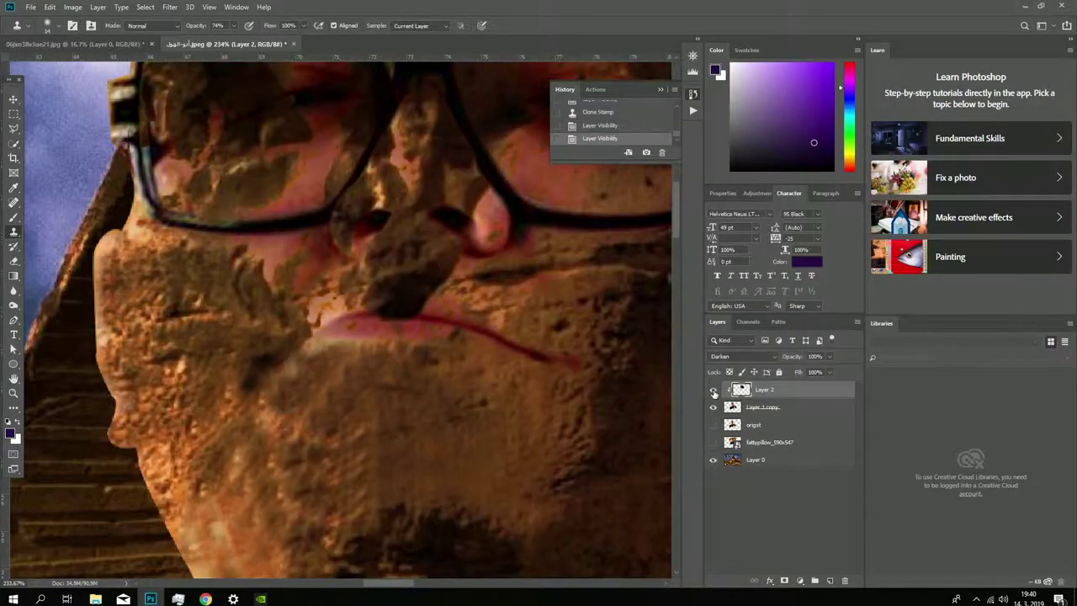
left_click(714, 392)
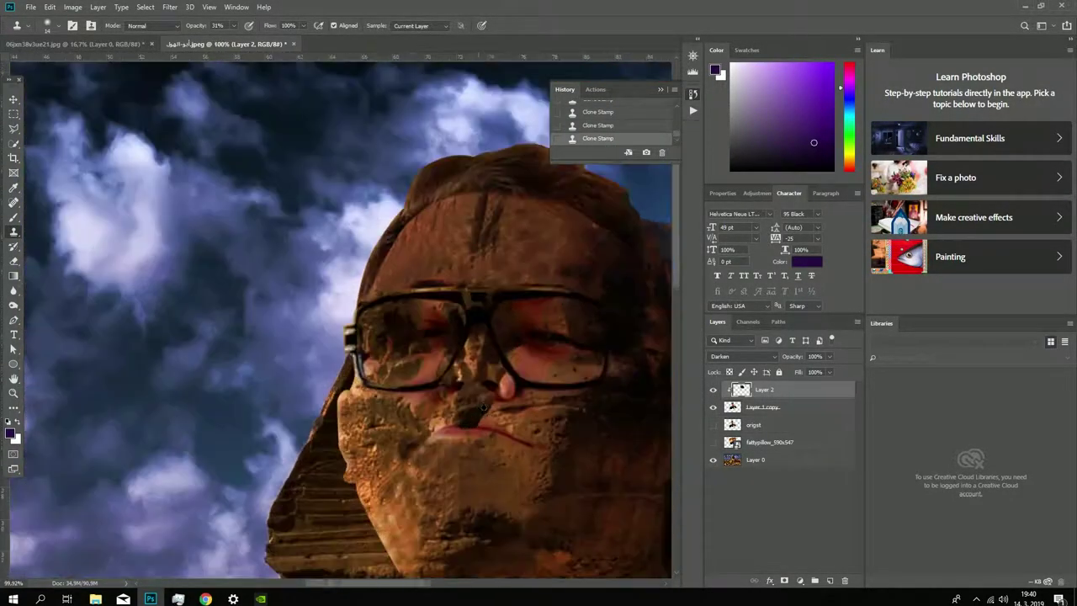
Step: Undo the last stroke, set clone opacity to 50% and clone stone texture onto the face
scroll(393, 352, "up", 2)
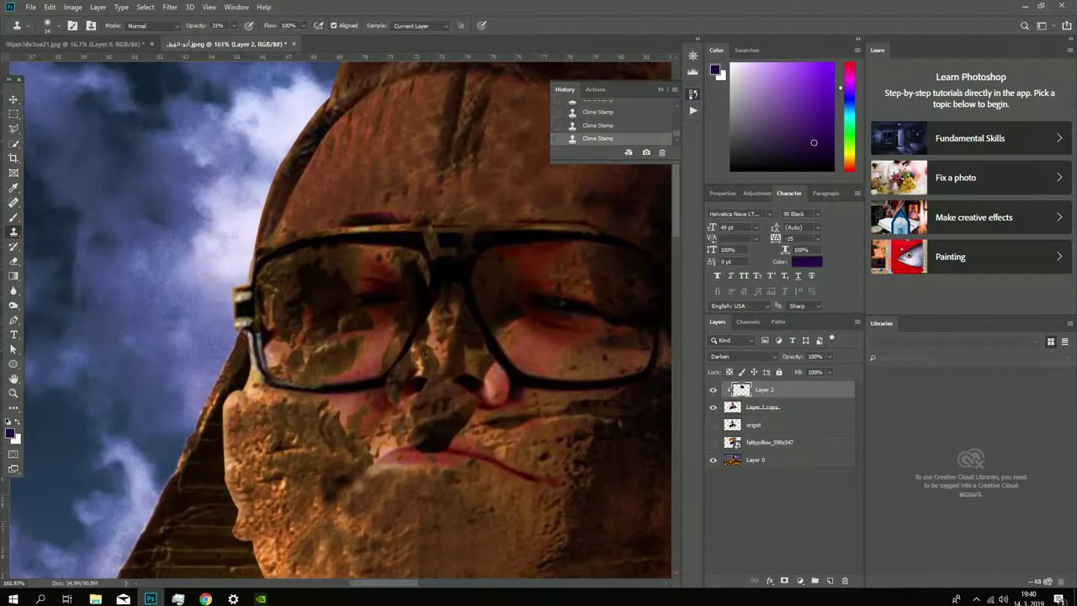
scroll(423, 352, "down", 3)
scroll(422, 352, "down", 3)
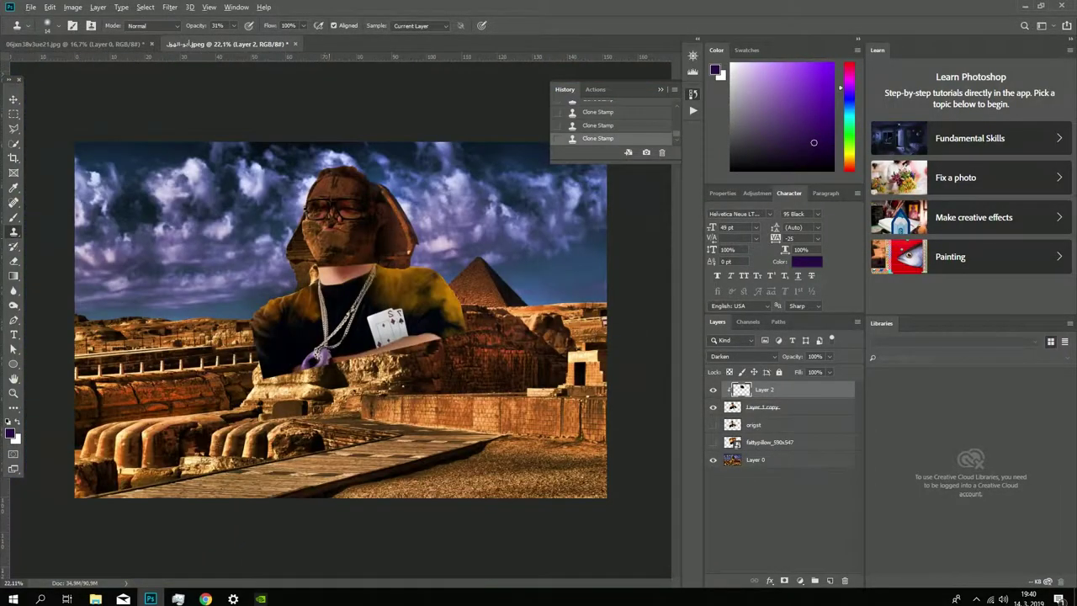
scroll(424, 274, "up", 3)
scroll(423, 274, "up", 2)
scroll(423, 274, "up", 2)
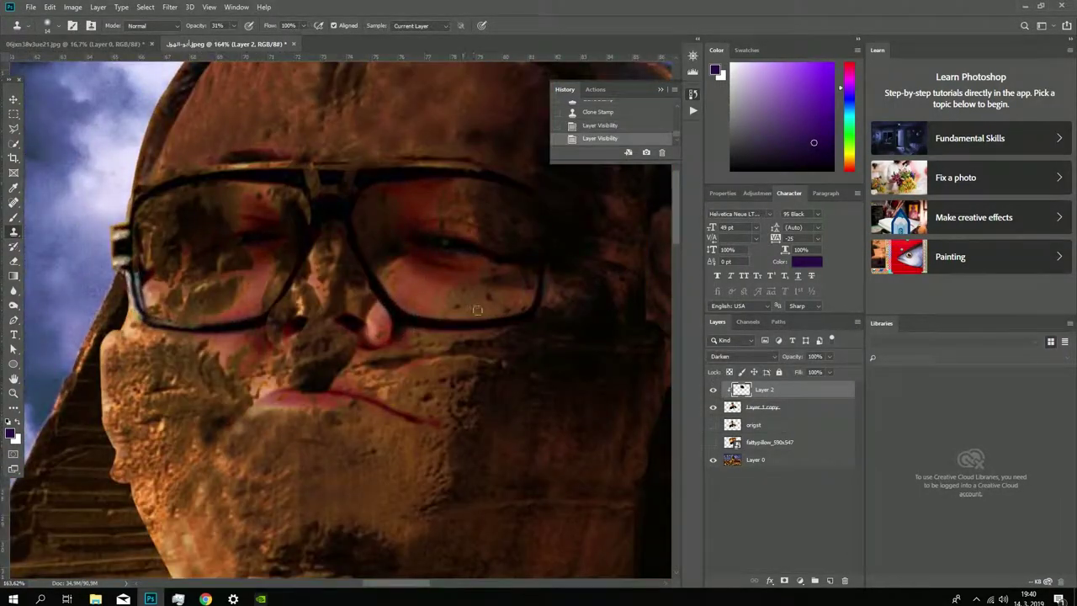
key("ctrl+z")
key("ctrl+z")
key("5")
right_click(467, 309)
left_click(433, 300)
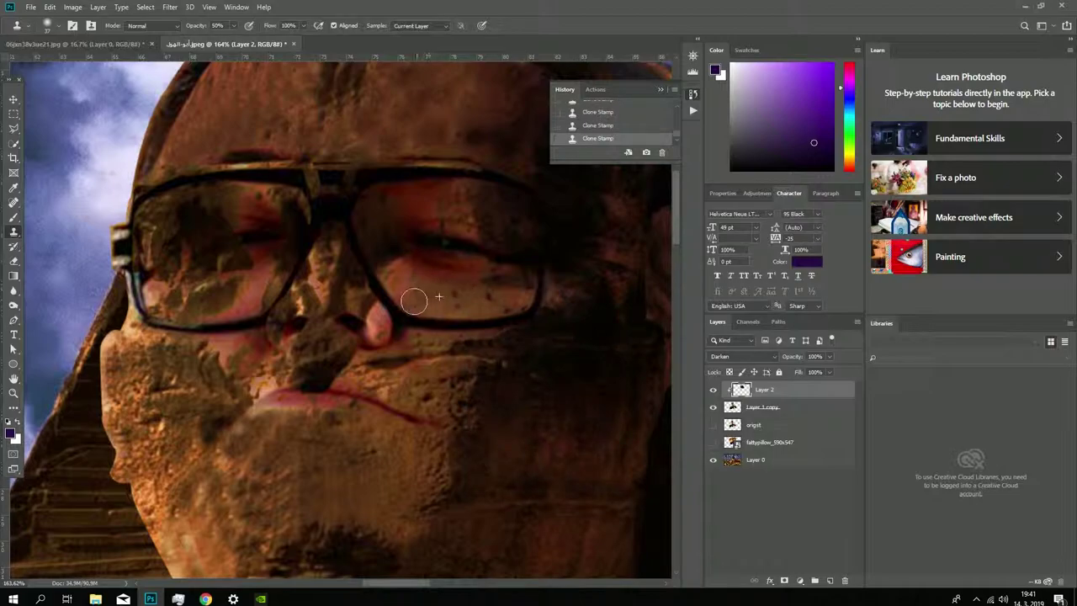
Step: Toggle Layer 2, undo, and clone texture over the eye area at 80% opacity
left_click(715, 391)
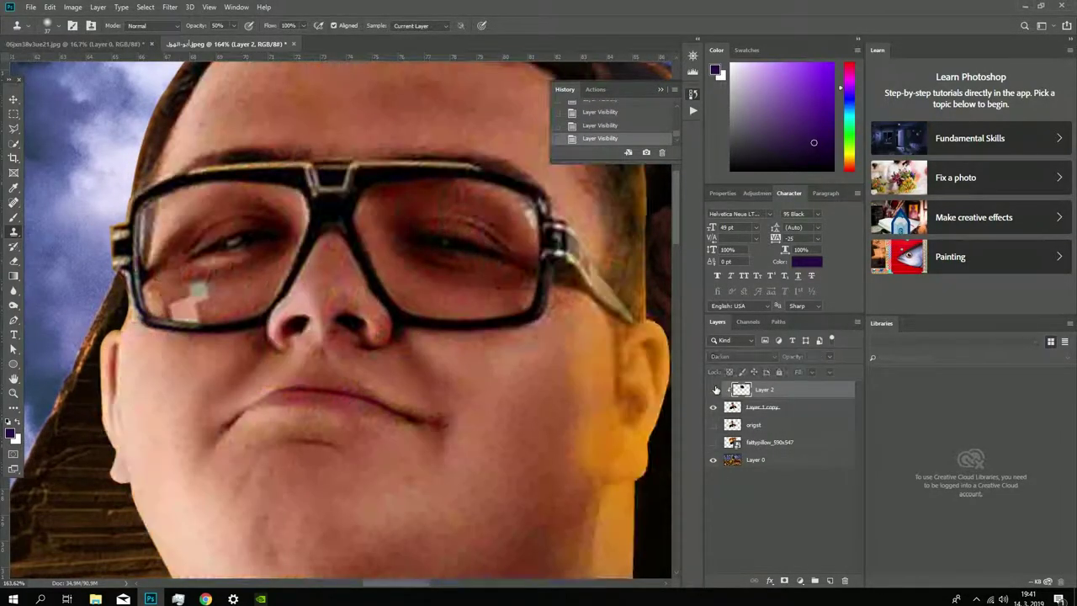
key("ctrl+z")
right_click(477, 278)
left_click(420, 261)
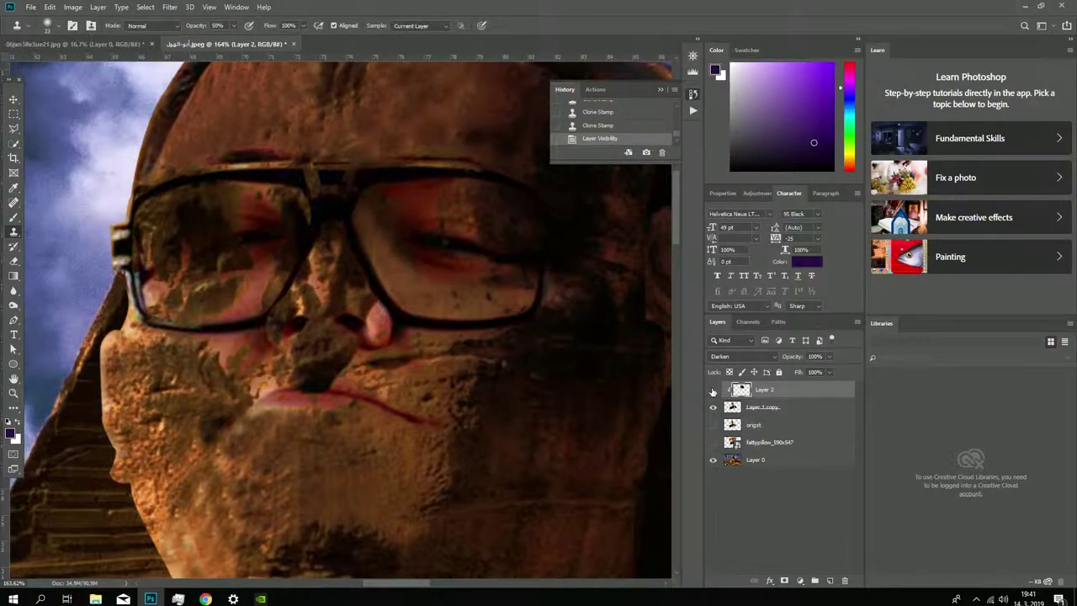
key("ctrl+z")
left_click_drag(233, 26, 241, 41)
scroll(412, 253, "up", 2)
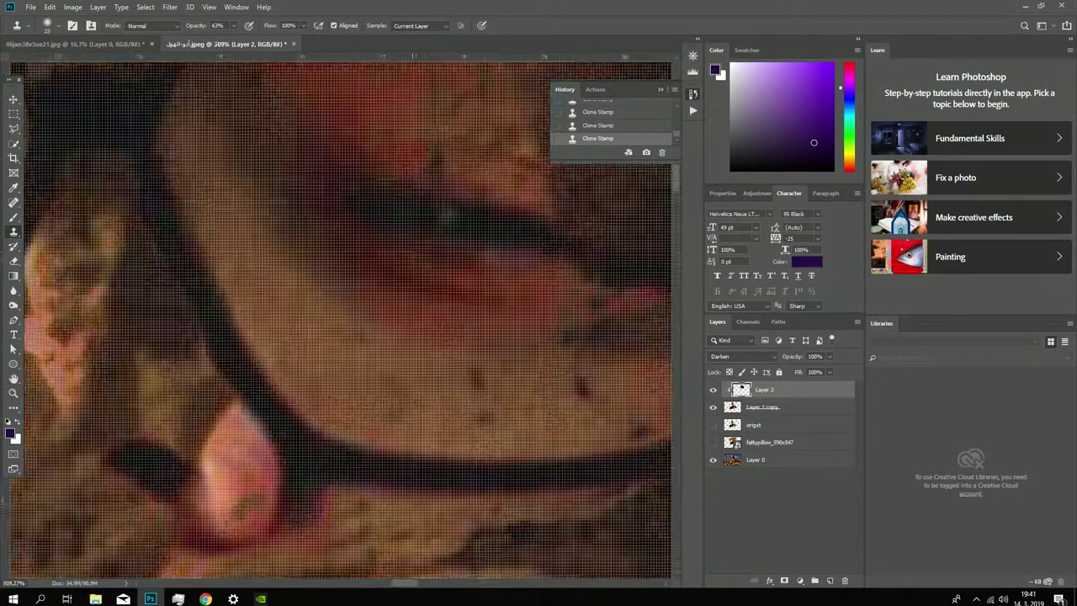
scroll(366, 265, "up", 1)
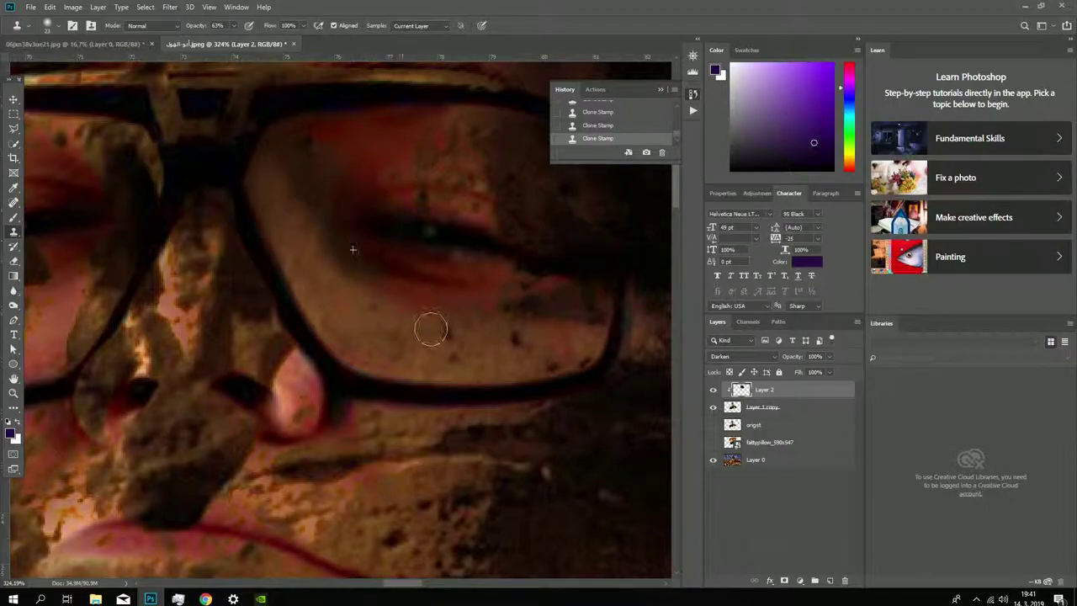
left_click_drag(244, 42, 238, 42)
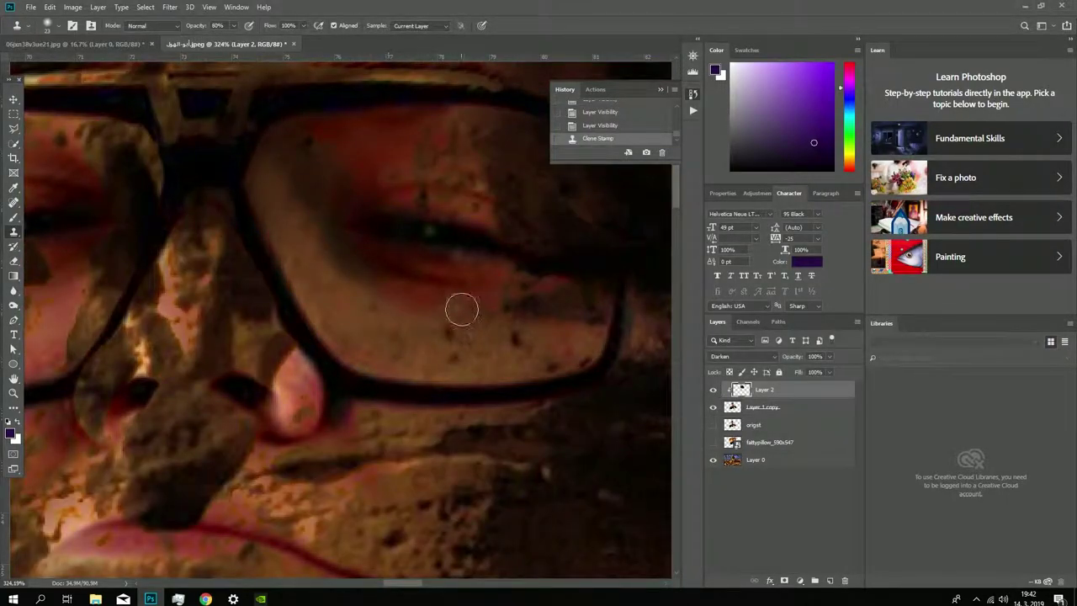
Step: Check the brush size and smooth the stone texture near the right lens
right_click(481, 349)
key("Escape")
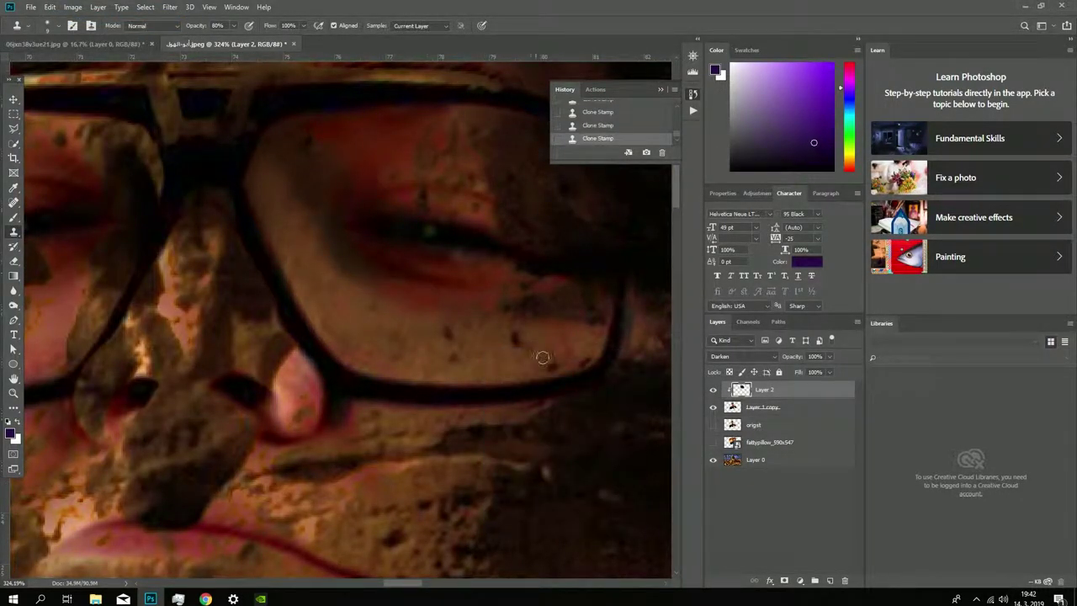
scroll(543, 358, "down", 5)
scroll(430, 296, "up", 3)
right_click(581, 313)
key("Escape")
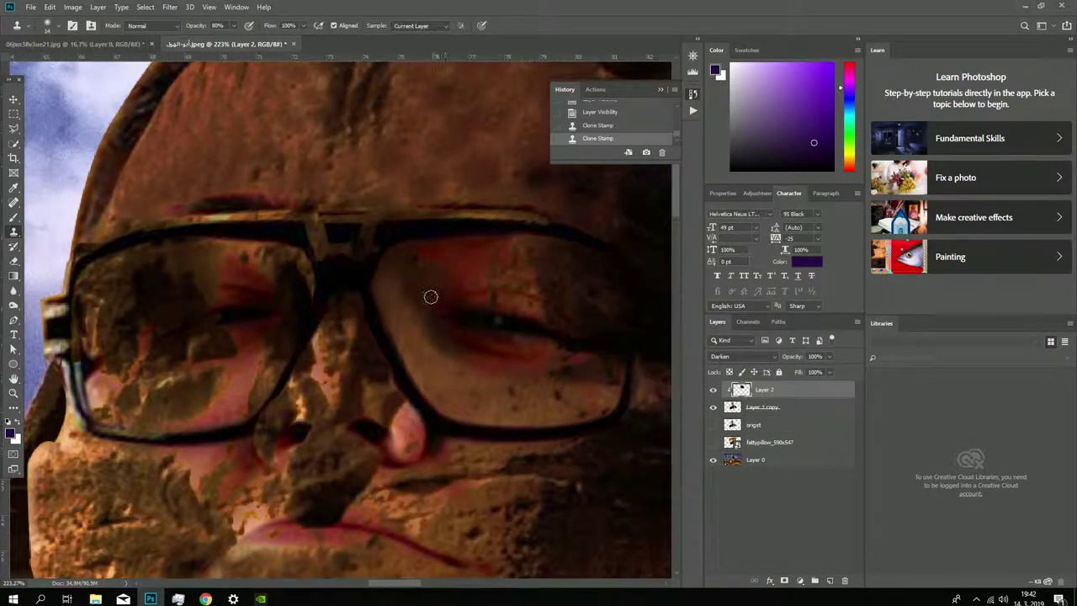
right_click(479, 274)
key("Escape")
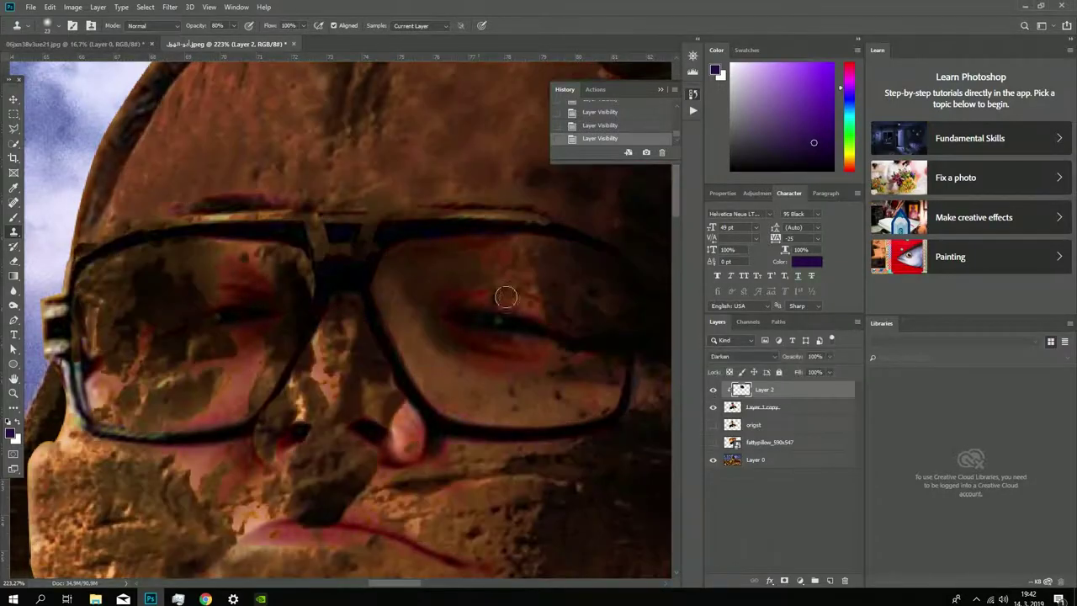
left_click_drag(527, 263, 510, 277)
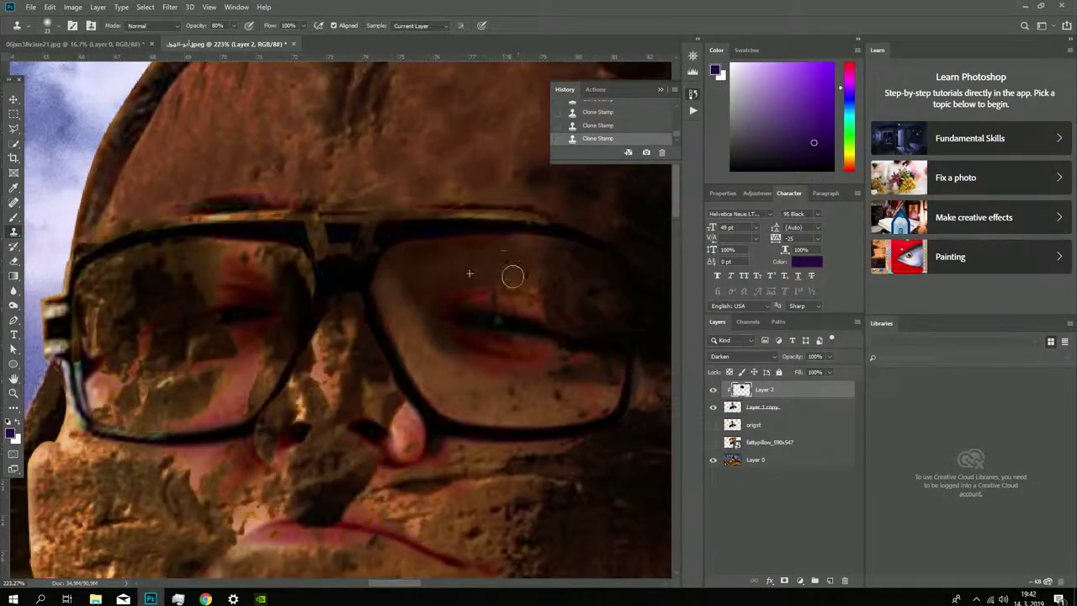
scroll(646, 289, "down", 5)
scroll(356, 260, "up", 6)
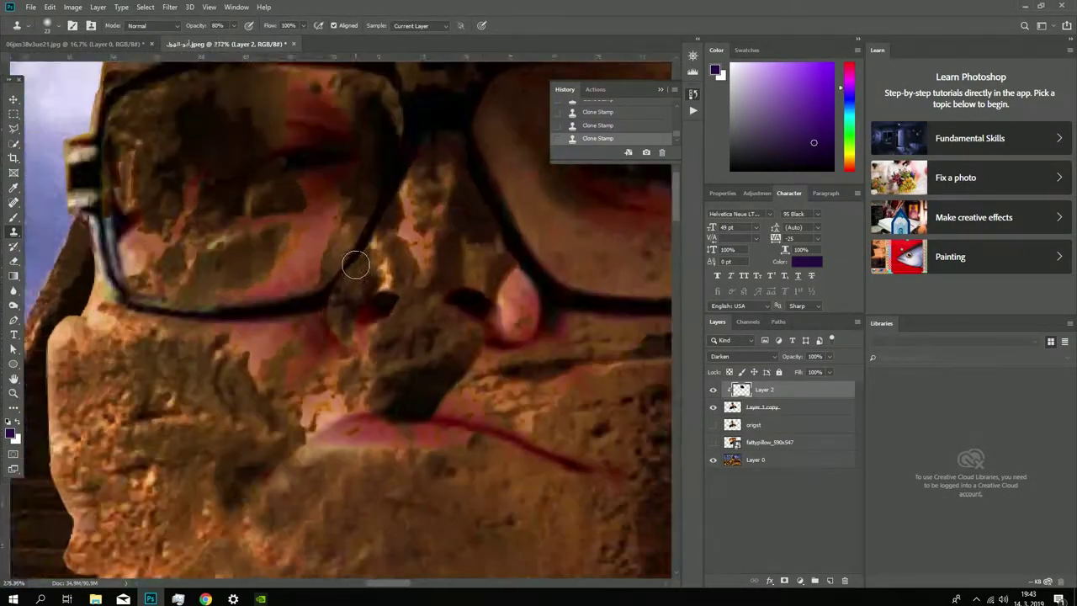
Step: Hide and show the stone texture layer to compare against the bare face
left_click(713, 389)
left_click(713, 390)
scroll(337, 320, "down", 3)
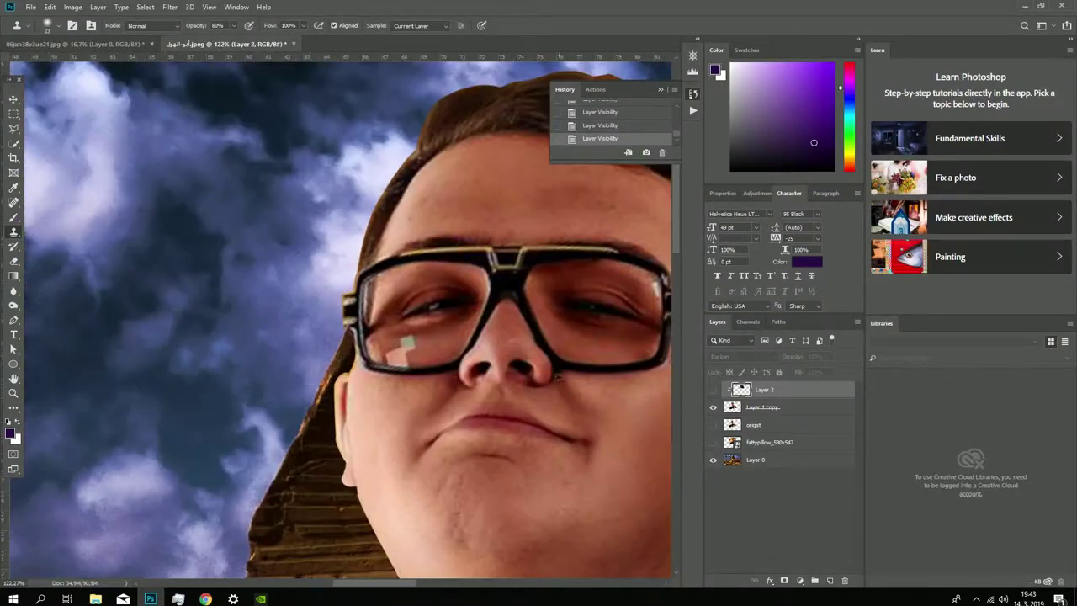
scroll(337, 320, "up", 2)
left_click(713, 389)
scroll(632, 378, "down", 2)
left_click(713, 389)
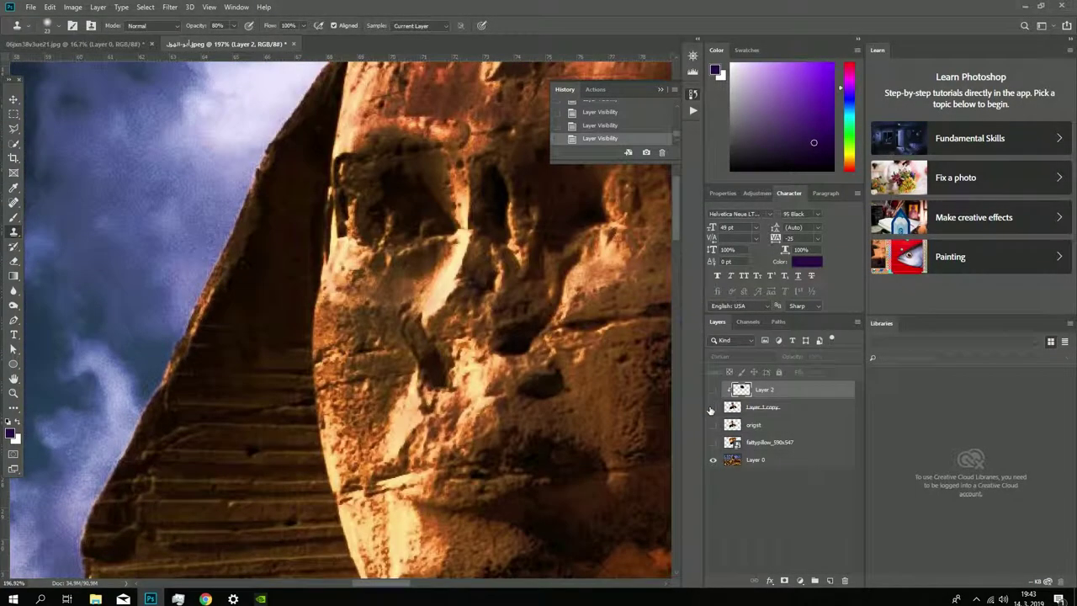
Step: Clone stone texture over the left cheek, finishing with softer strokes at 50% opacity
mouse_move(257, 392)
left_mouse_down()
mouse_move(262, 353)
mouse_move(299, 337)
left_mouse_up()
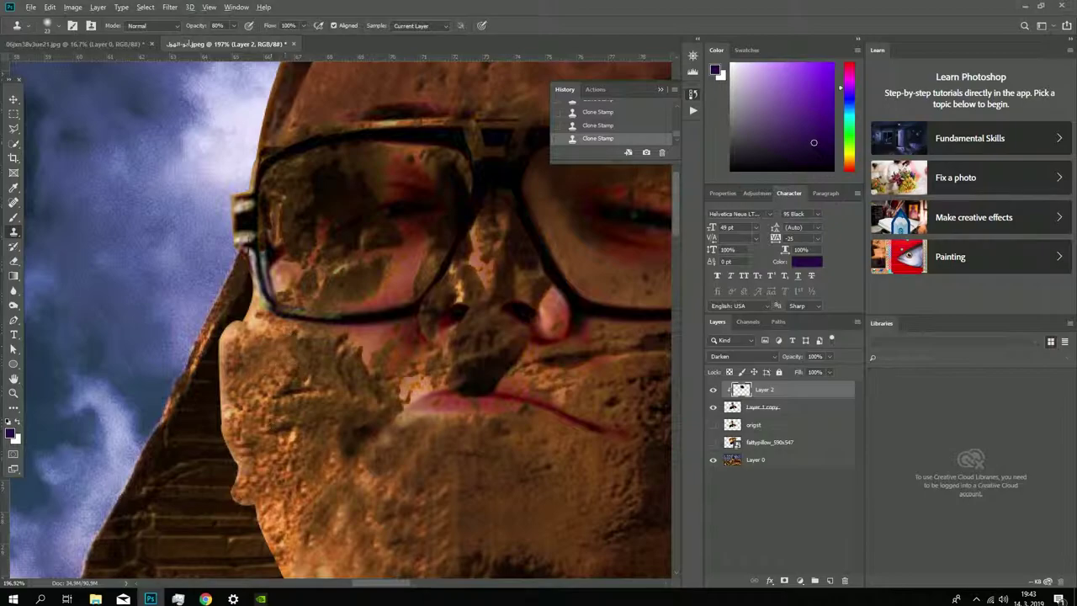
left_click_drag(278, 375, 307, 336)
left_click_drag(249, 383, 326, 378)
key("5")
right_click(454, 404)
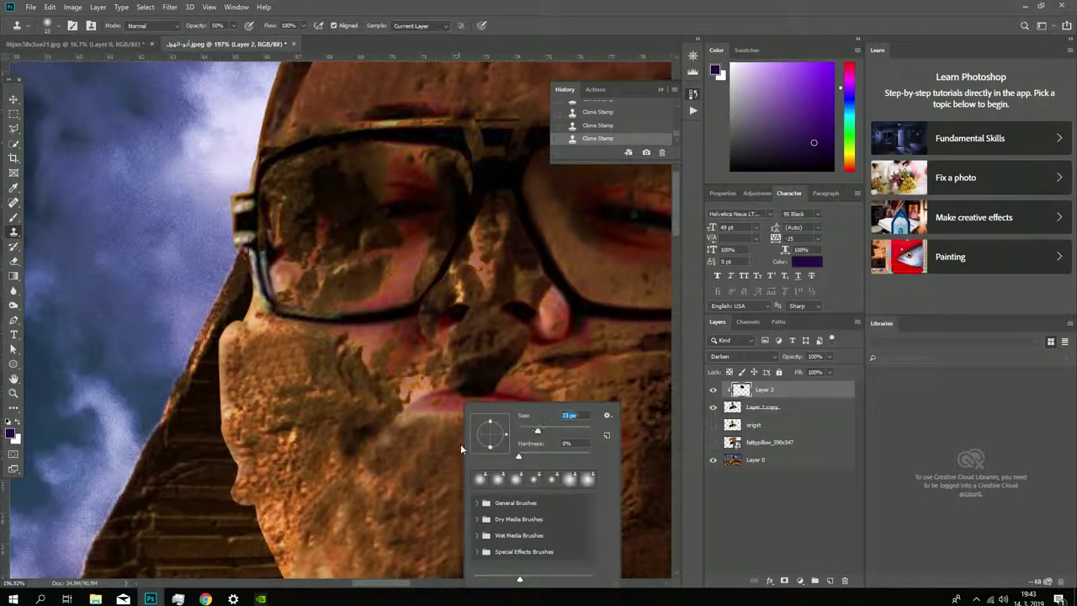
key("Escape")
left_click_drag(294, 421, 274, 401)
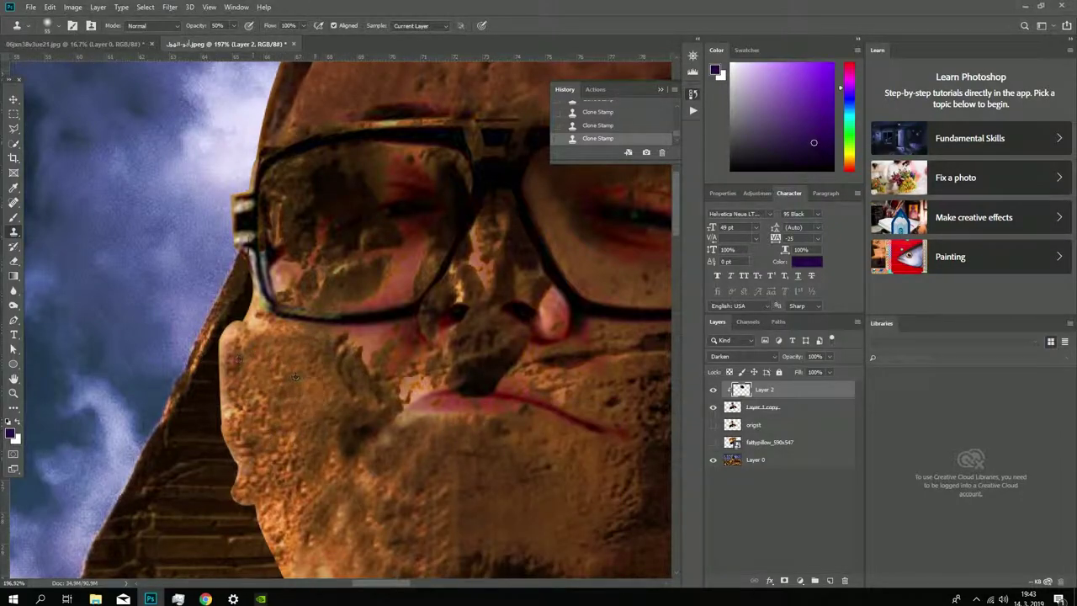
Step: Fade Layer 2's opacity to view the face, then undo the change
scroll(301, 373, "down", 5)
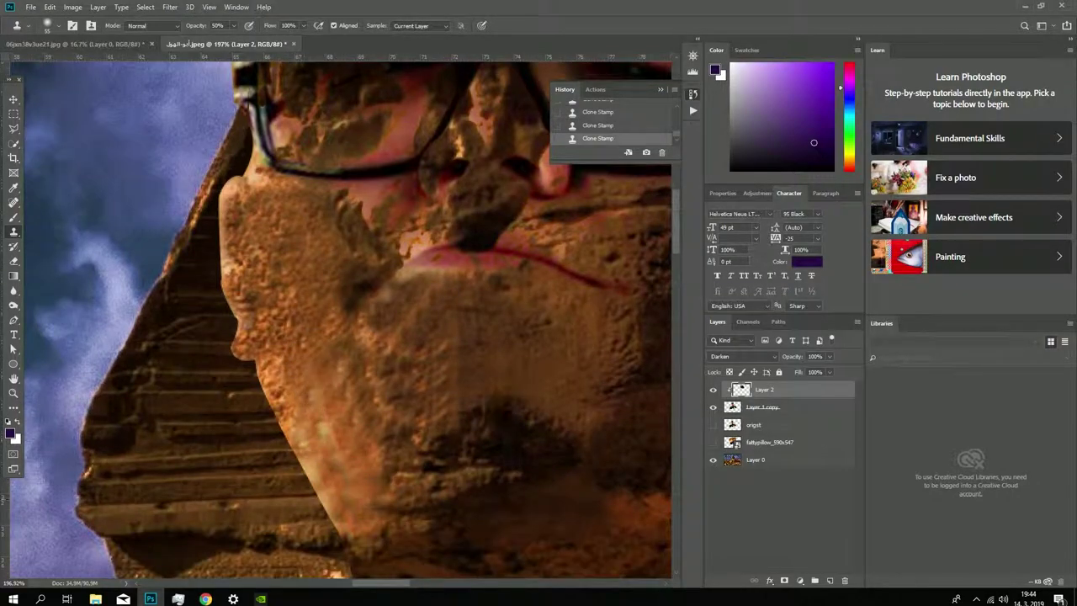
left_click(829, 356)
left_click_drag(833, 371, 799, 373)
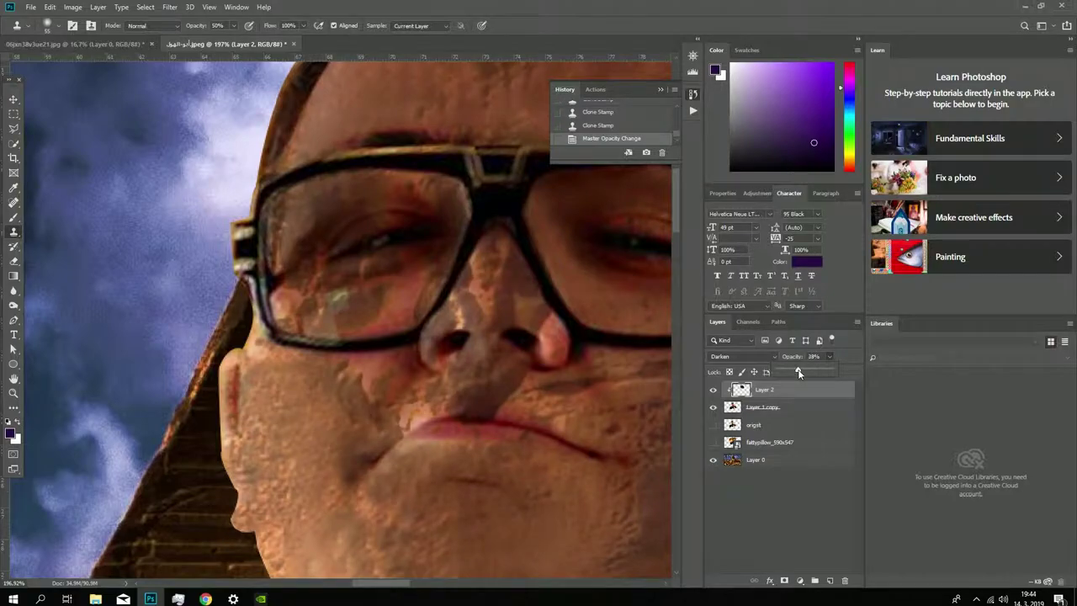
key("ctrl+z")
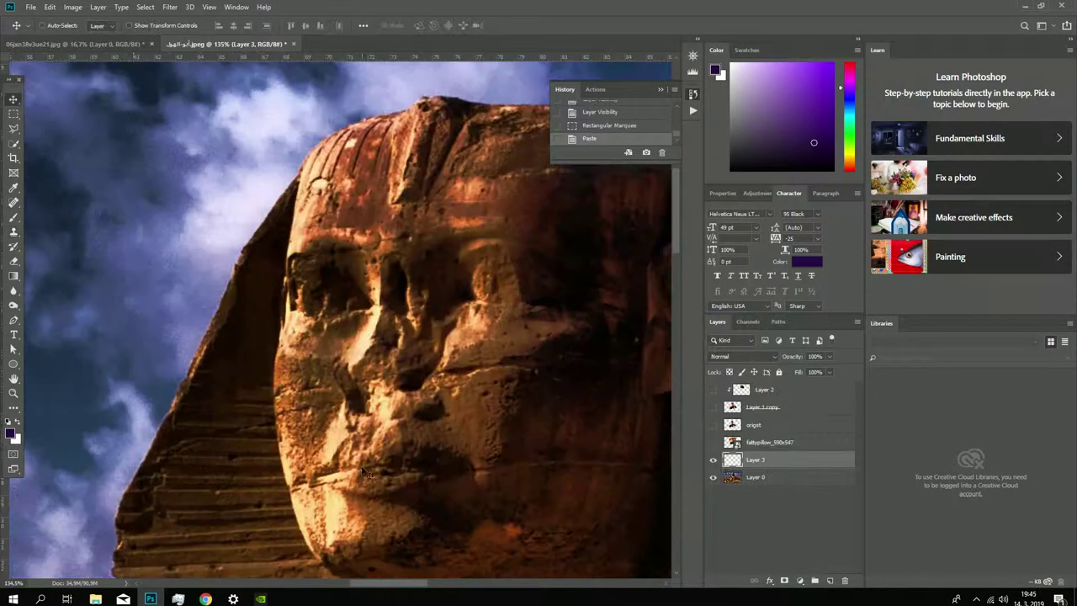
Step: Copy small Sphinx stone texture areas and paste them as separate new layers
key("ctrl+c")
key("Return")
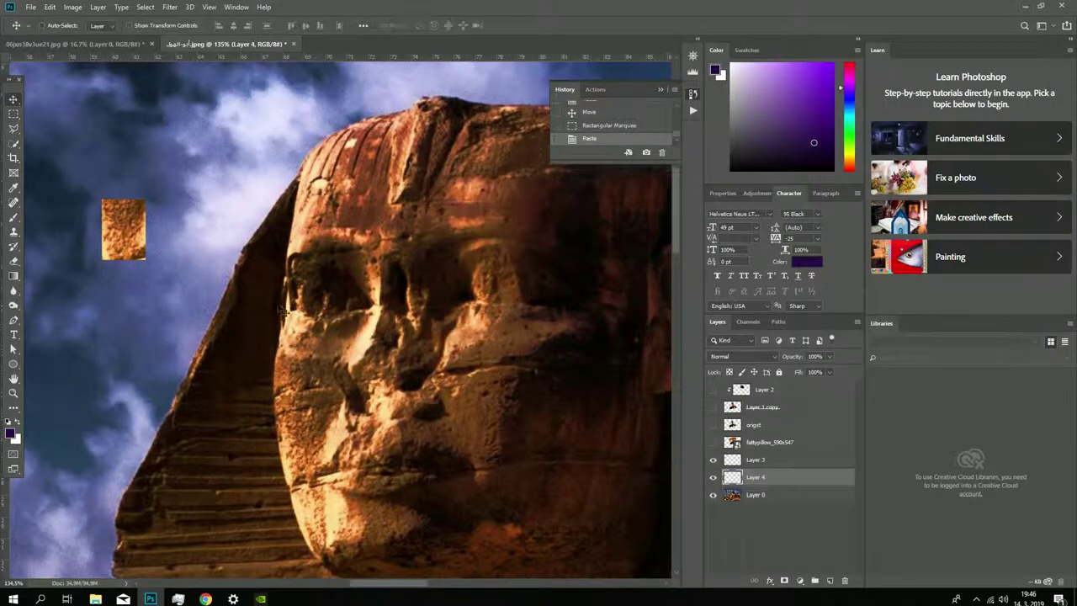
key("ctrl+v")
mouse_move(534, 391)
left_mouse_down()
mouse_move(576, 438)
mouse_move(121, 373)
left_mouse_up()
key("ctrl+c")
key("ctrl+v")
left_click_drag(395, 583, 409, 587)
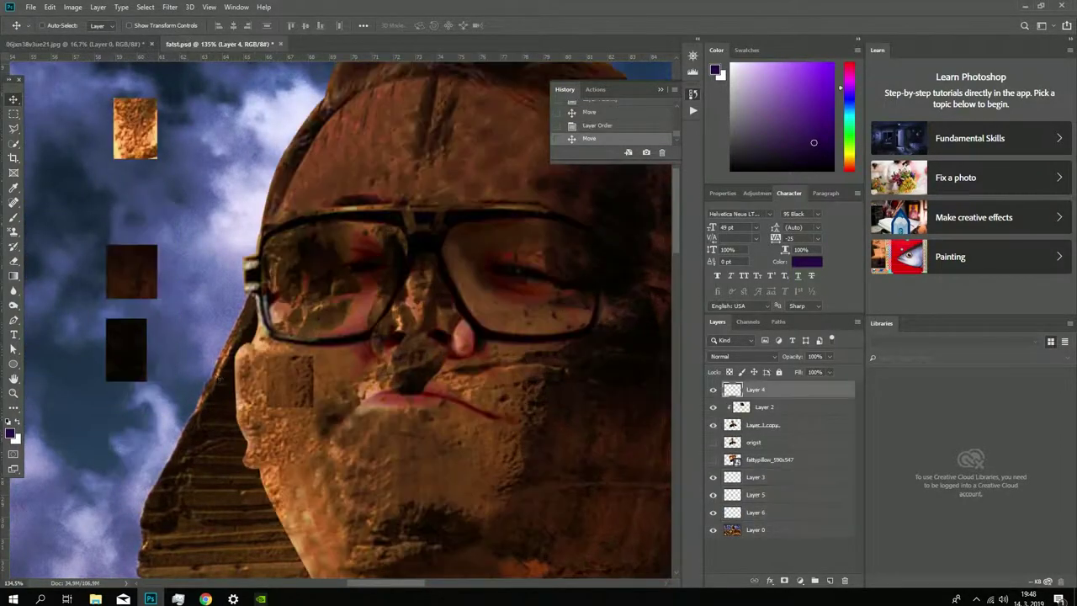
Step: Try cloning texture over the nose, then delete those Clone Stamp states in History
left_click(12, 231)
left_click(402, 370)
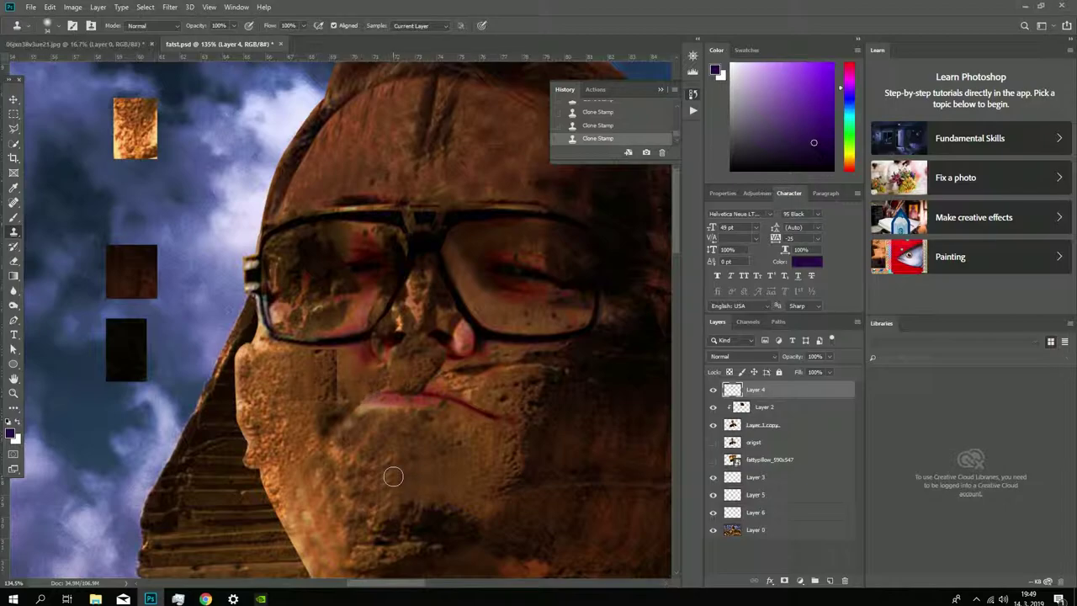
scroll(393, 476, "up", 2)
left_click(714, 421)
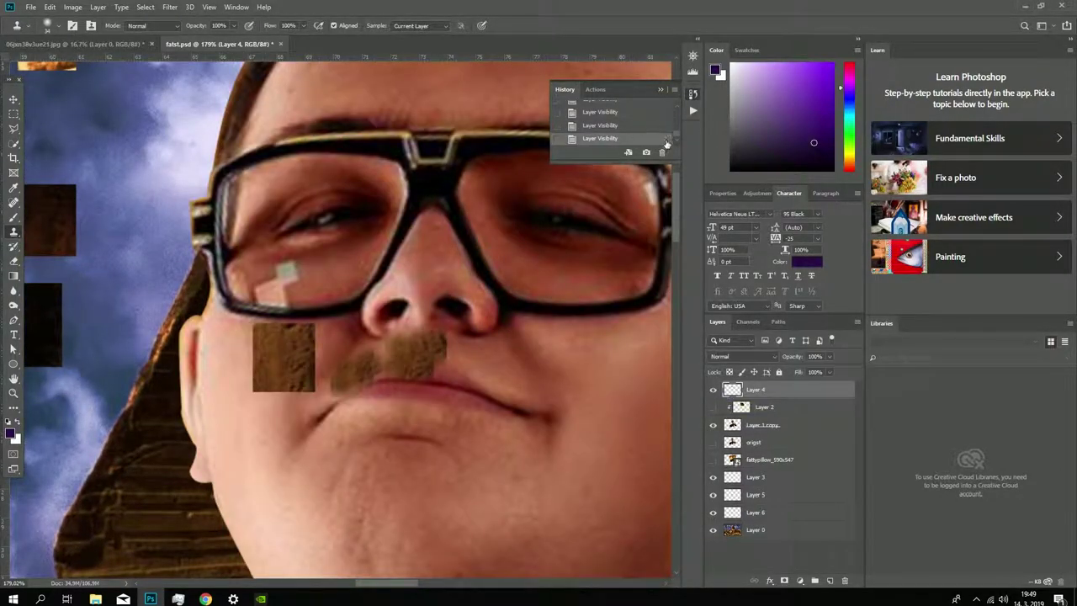
left_click(623, 110)
left_click(644, 138)
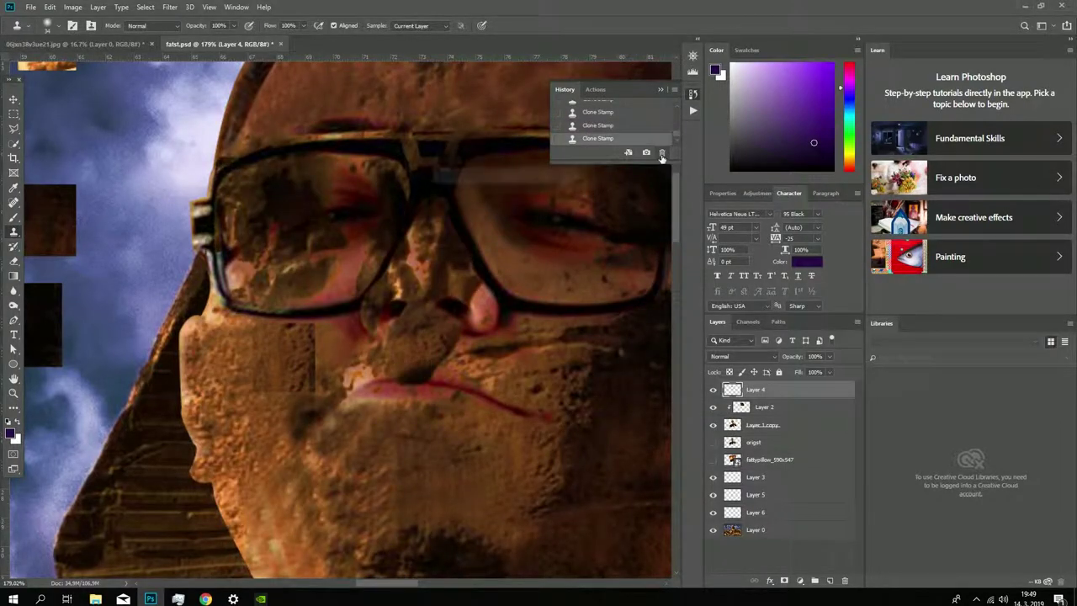
double_click(662, 154)
Step: Hide the stone-textured Layer 2
key("v")
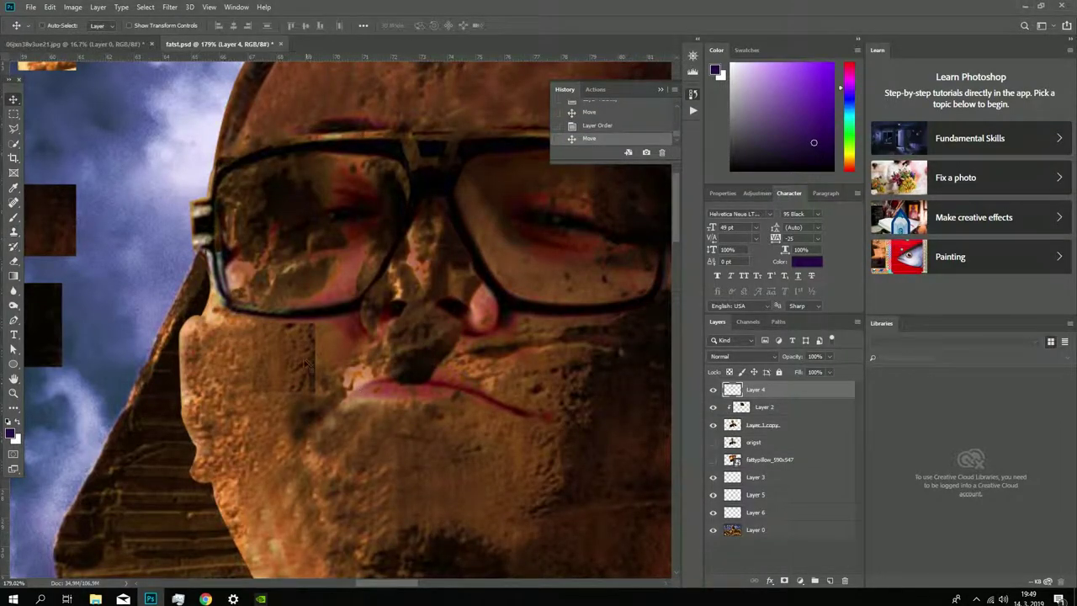
left_click(712, 407)
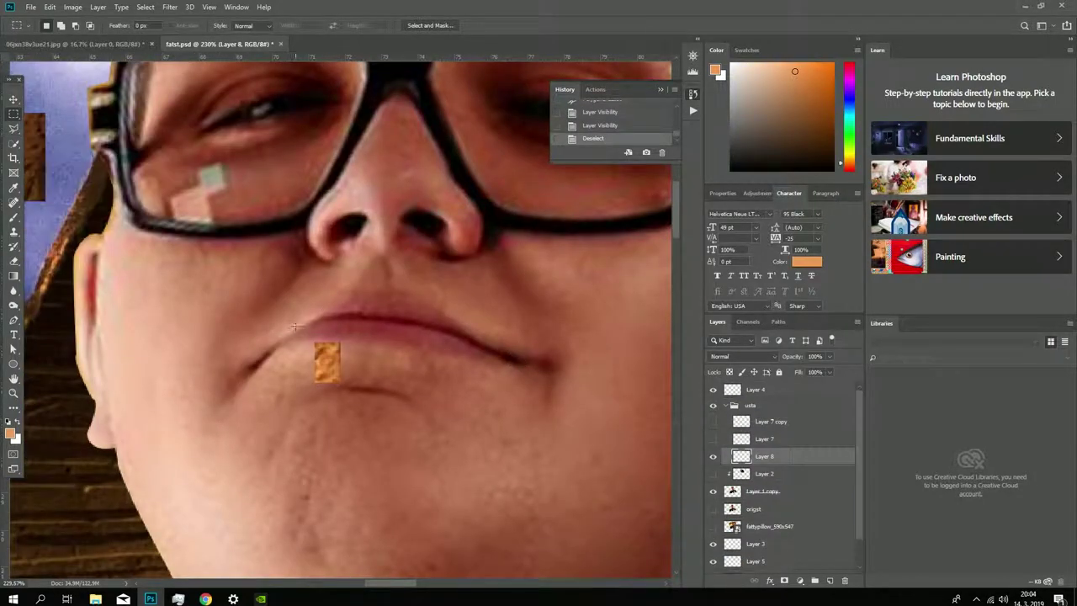
key("l")
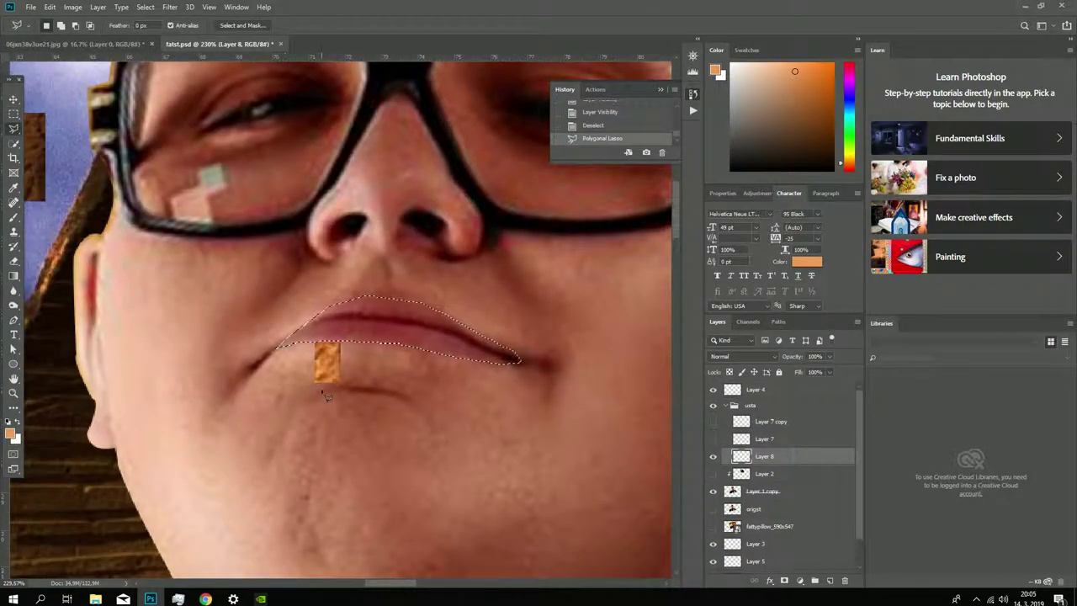
Step: Clone stone texture into the lip selection on Layer 8 at opacities of 60%, 100% and 43%
left_click(14, 233)
left_click_drag(319, 339, 328, 347)
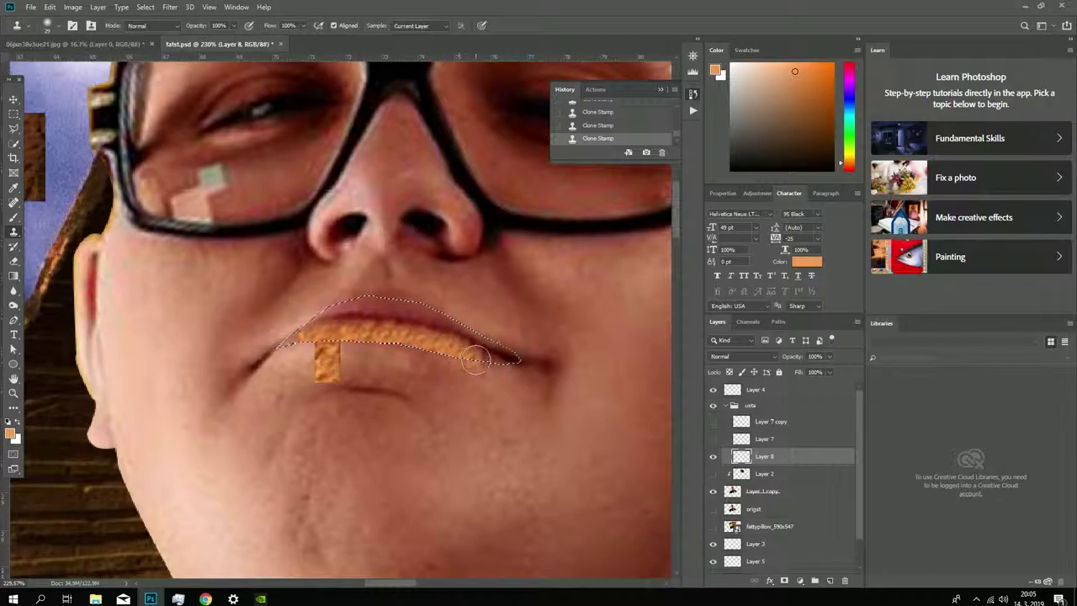
right_click(446, 391)
key("Escape")
right_click(312, 340)
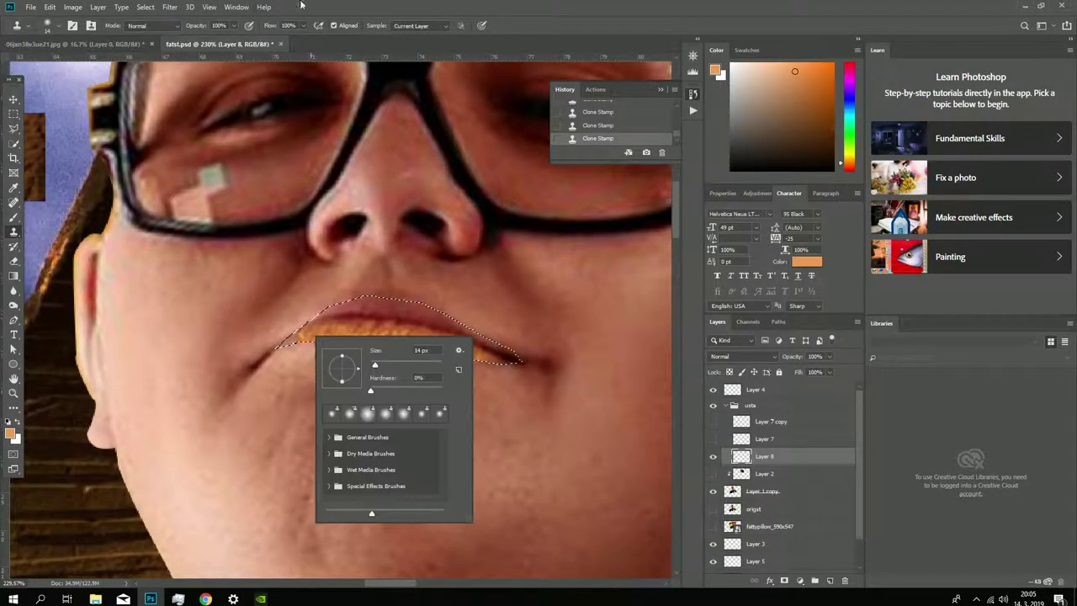
key("Escape")
key("6")
right_click(323, 334)
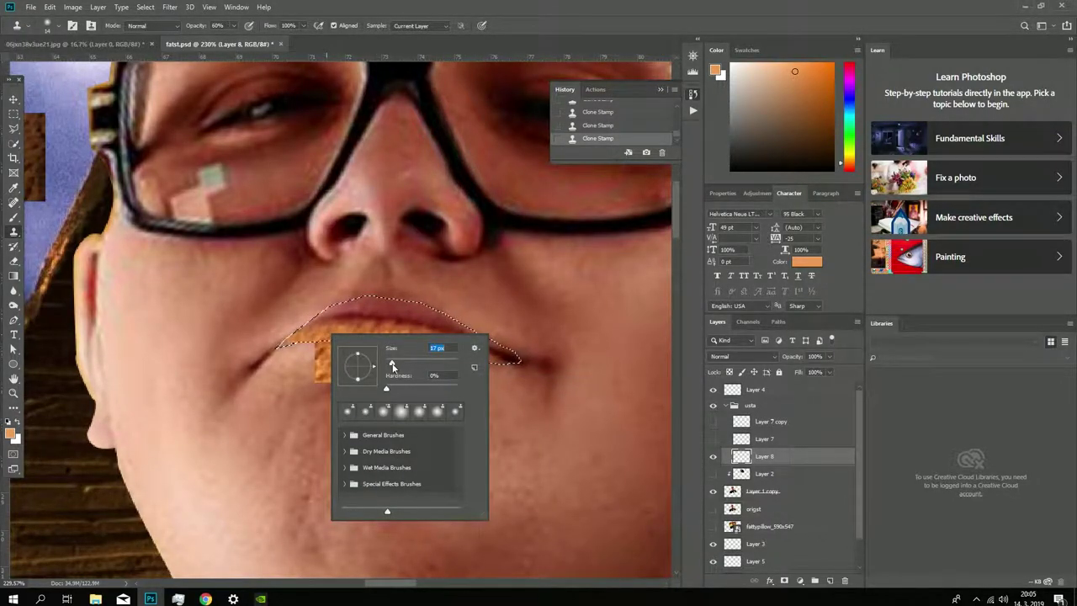
key("Escape")
key("0")
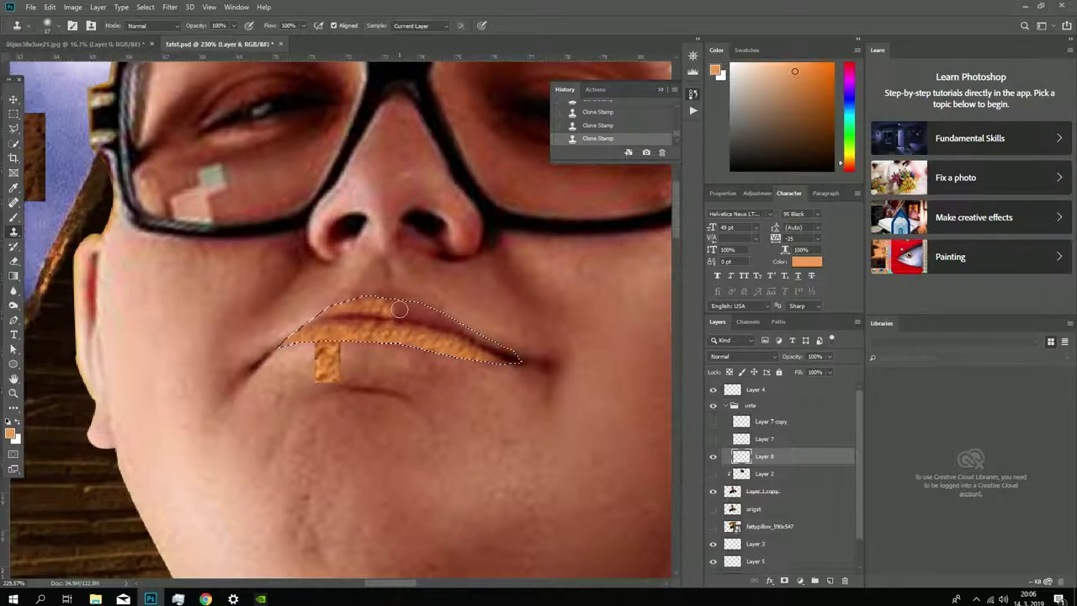
key("4")
key("3")
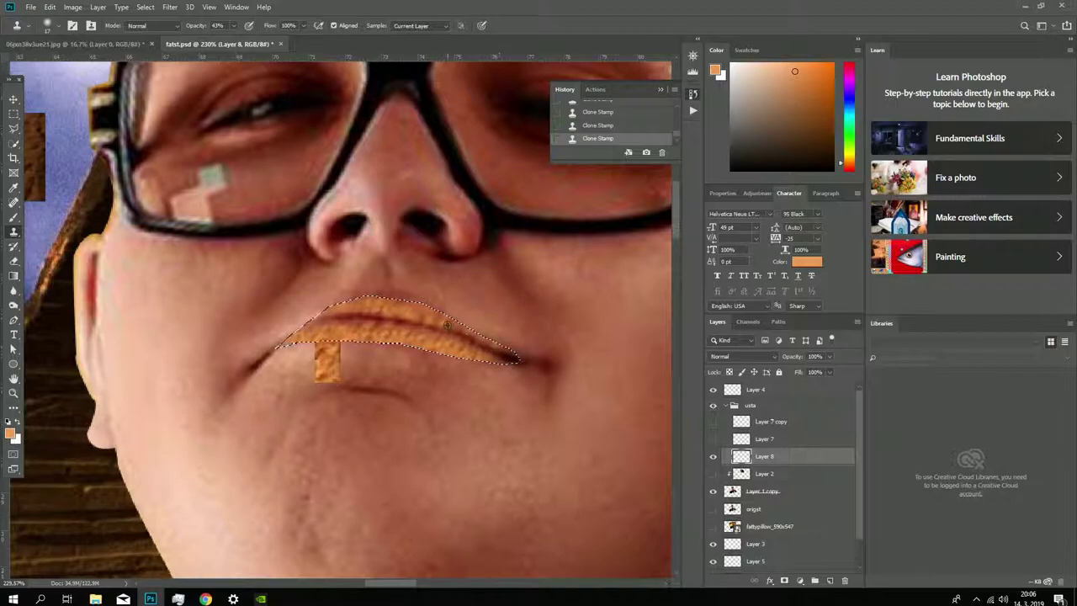
Step: Deselect the lips and show the stone-textured face Layer 2 again
key("ctrl+d")
key("m")
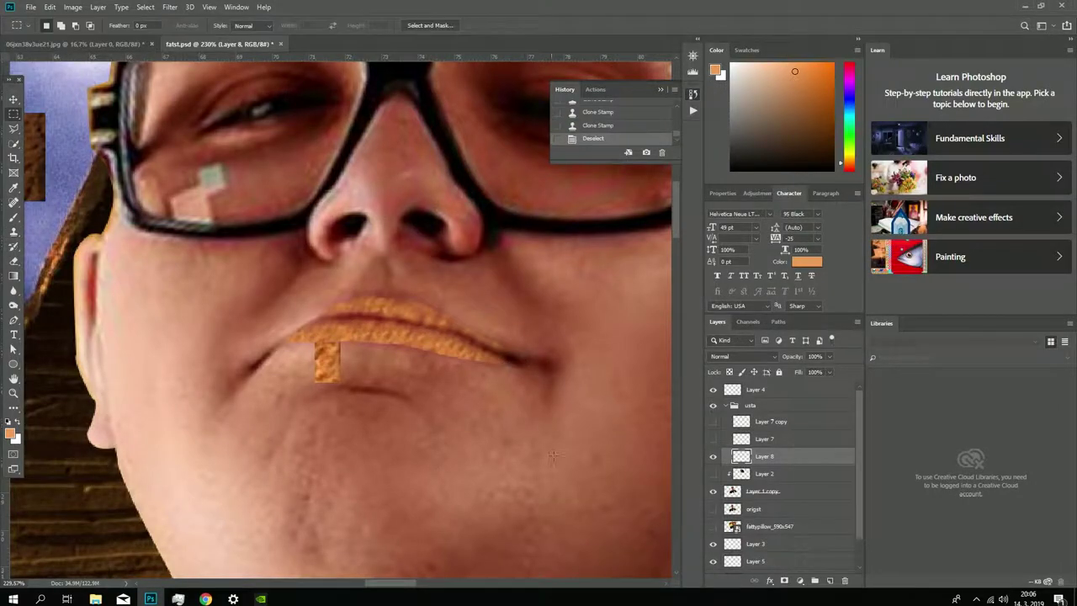
scroll(599, 426, "down", 3)
left_click(714, 474)
Step: Erase the excess lip overlay around and above the upper lip line with a smaller eraser
left_click(713, 475)
left_click(714, 475)
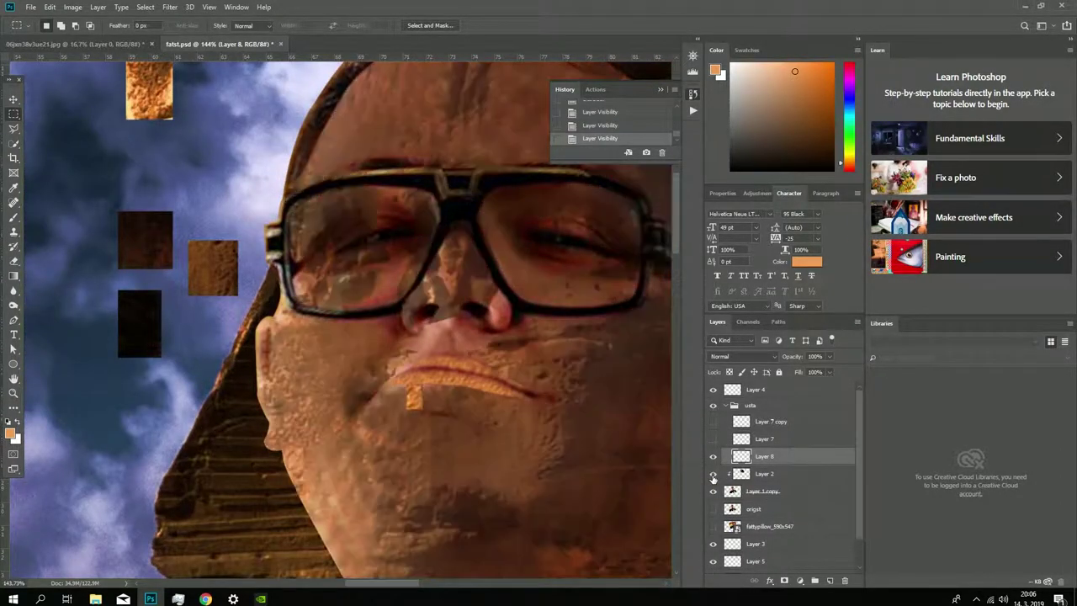
left_click(714, 474)
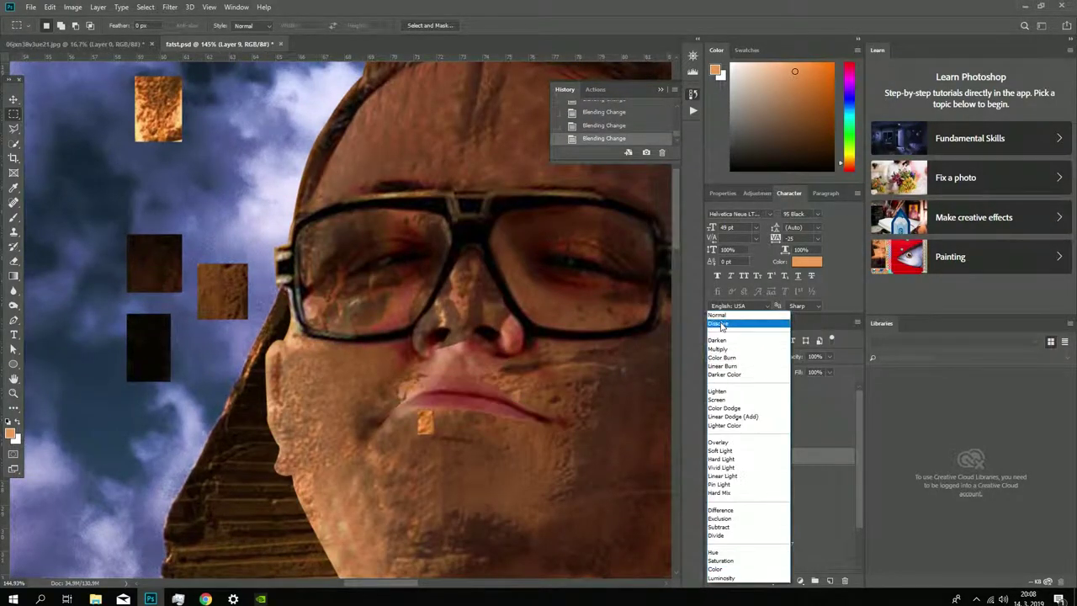
key("e")
scroll(440, 404, "up", 3)
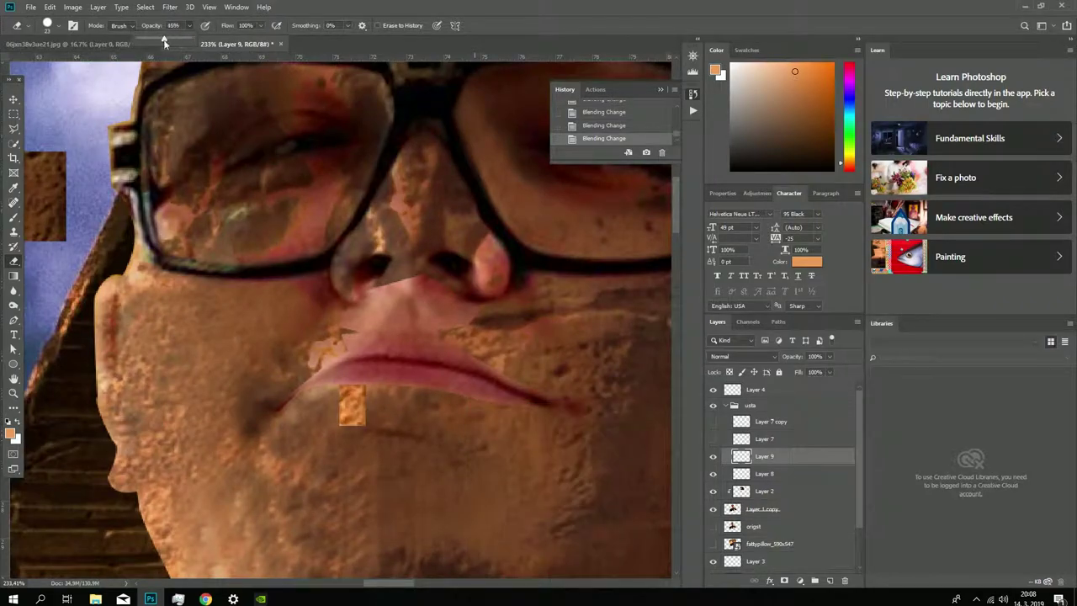
mouse_move(349, 375)
left_mouse_down()
mouse_move(484, 396)
mouse_move(499, 412)
mouse_move(362, 381)
mouse_move(337, 389)
left_mouse_up()
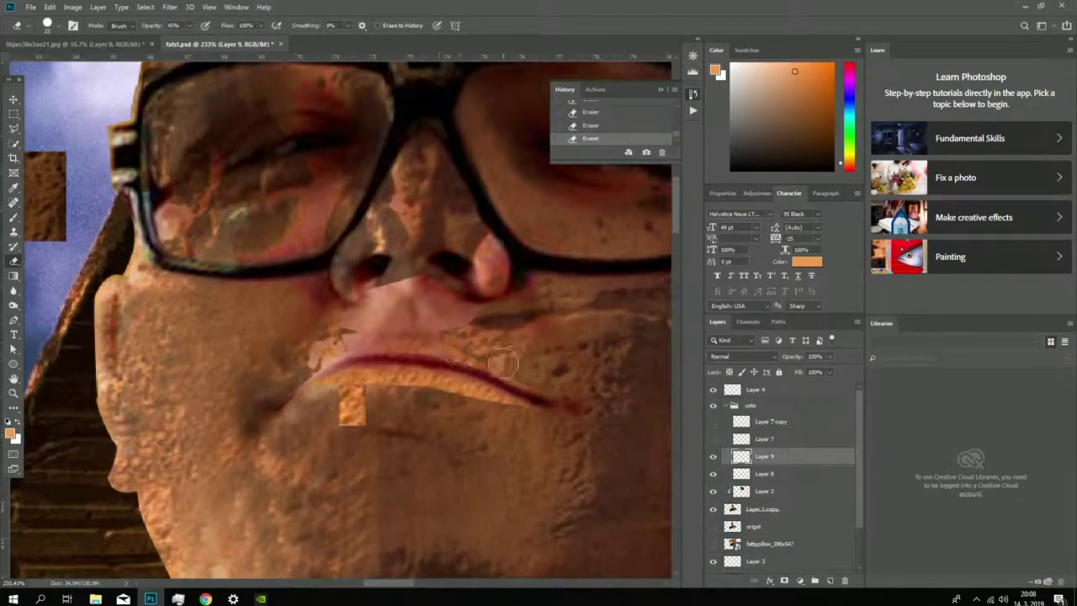
left_click_drag(502, 364, 362, 351)
right_click(444, 403)
key("Return")
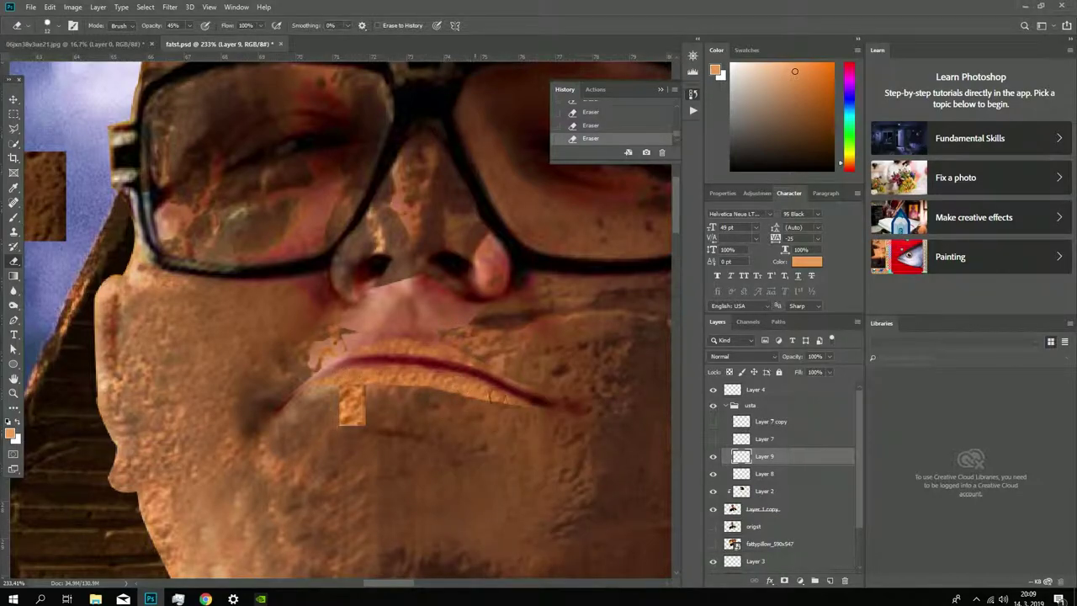
left_click(713, 474)
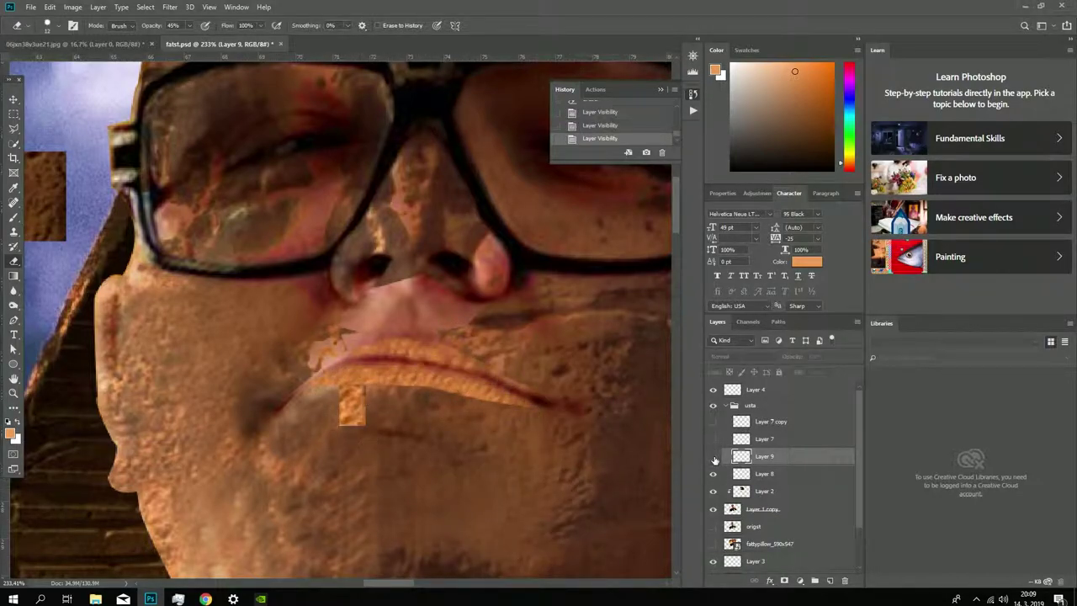
Step: Duplicate the Normal-mode lip layer as Layer 9 copy, renaming the hidden original 'usto'
left_click(741, 356)
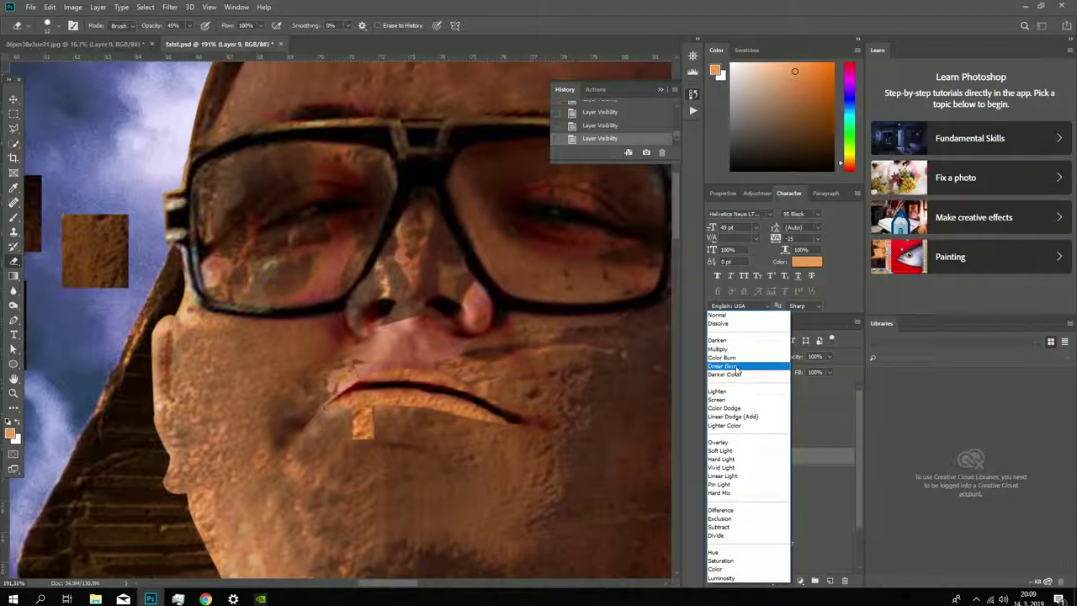
left_click(720, 315)
right_click(768, 456)
left_click(808, 210)
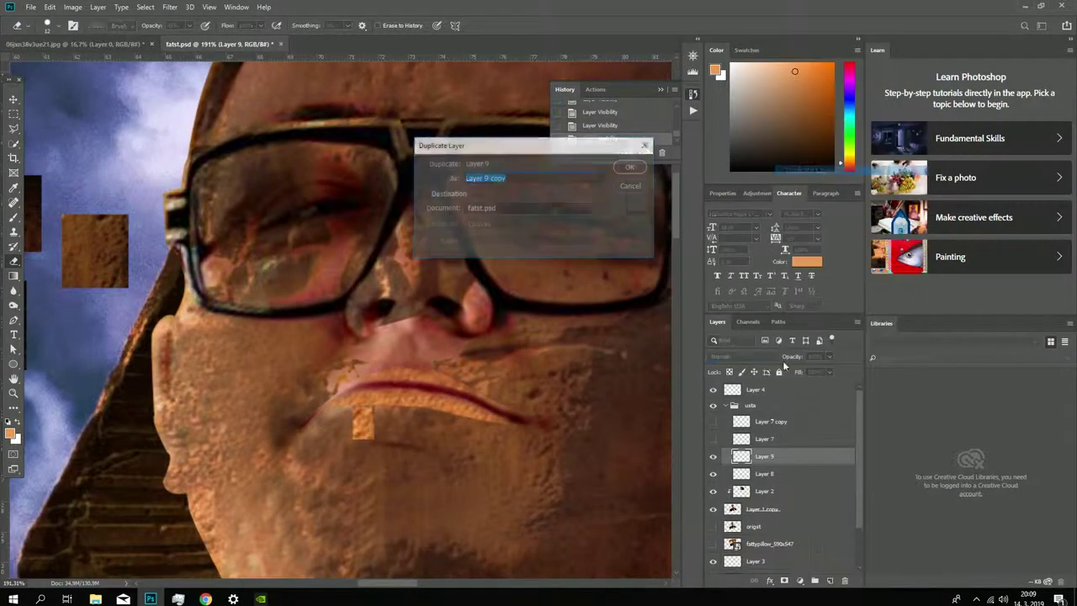
key("Return")
double_click(762, 473)
type("usto")
left_click(713, 474)
Step: Burn the lips darker on the Layer 9 copy
left_click(13, 305)
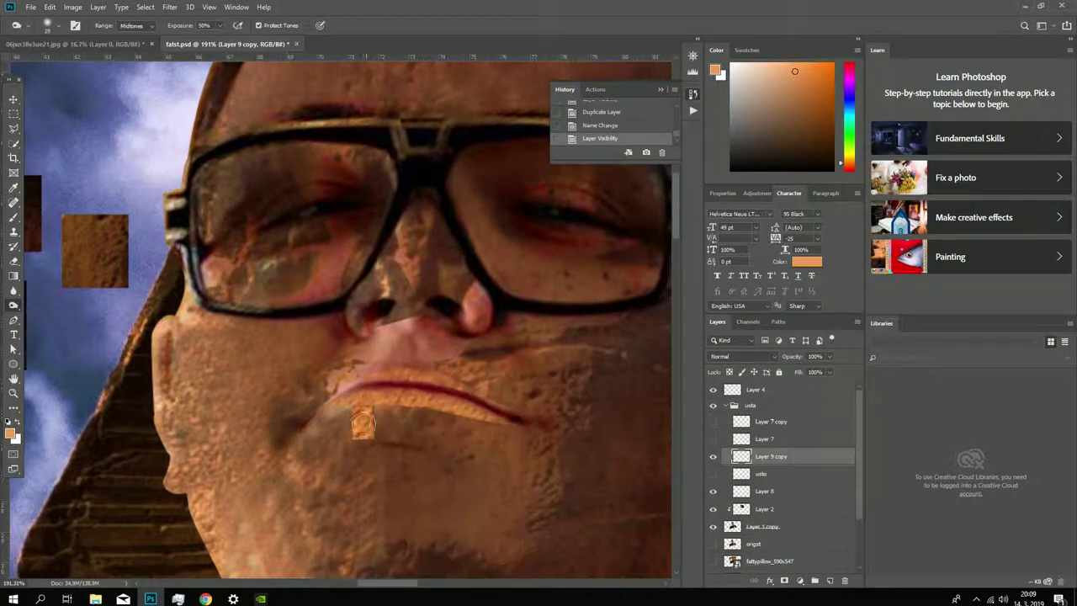
left_click_drag(354, 389, 396, 383)
left_click_drag(471, 396, 482, 407)
scroll(554, 488, "down", 8)
scroll(432, 325, "up", 8)
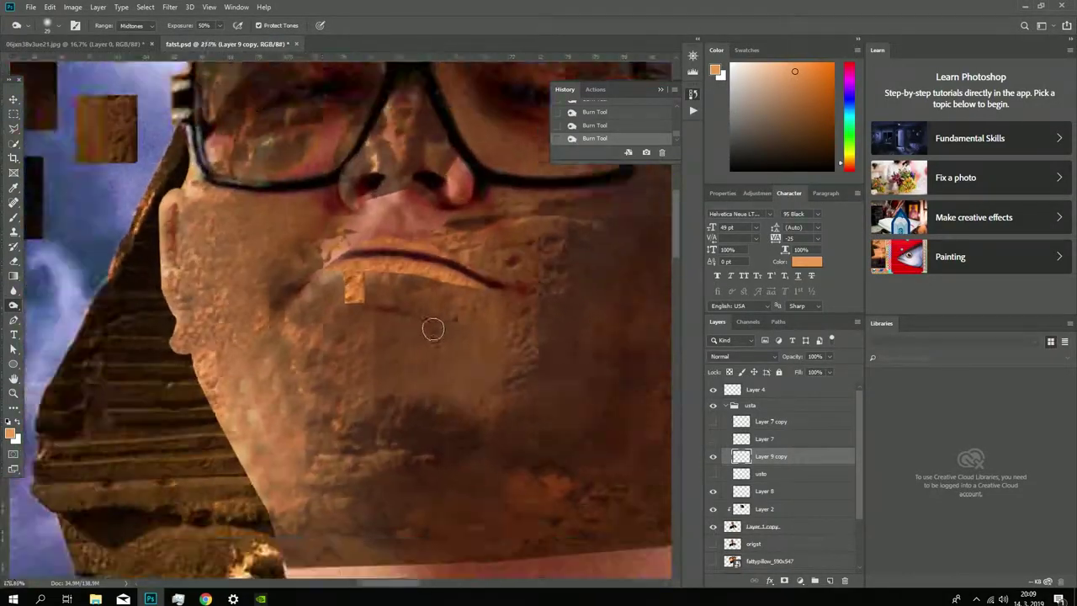
scroll(379, 398, "down", 3)
scroll(378, 398, "up", 2)
Step: Lower the stone texture Layer 2's opacity and compare the face with and without it
left_click(765, 509)
left_click(829, 356)
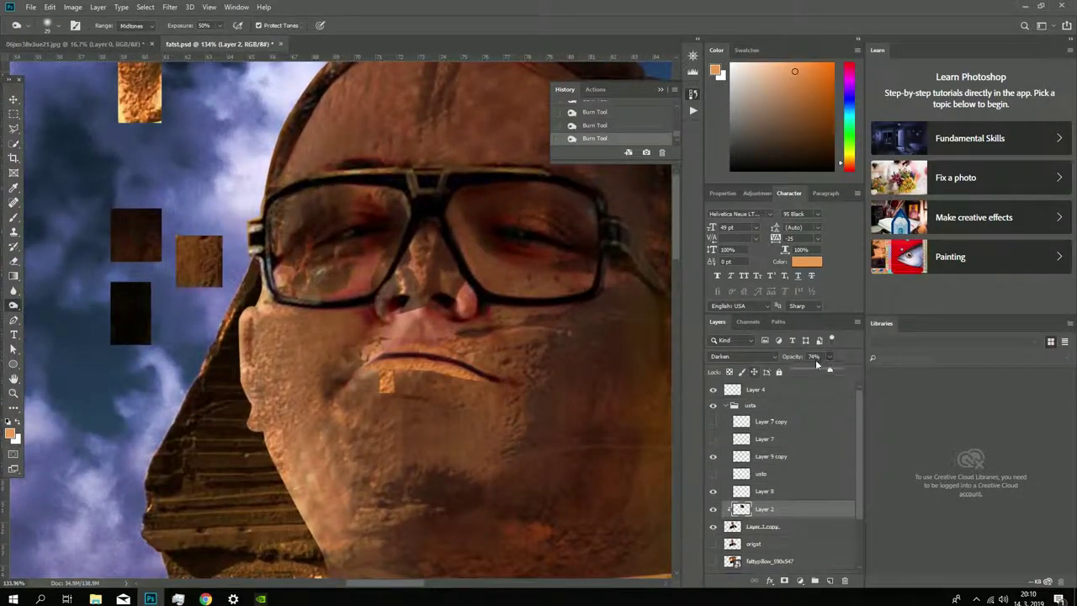
left_click_drag(841, 372, 823, 372)
double_click(713, 509)
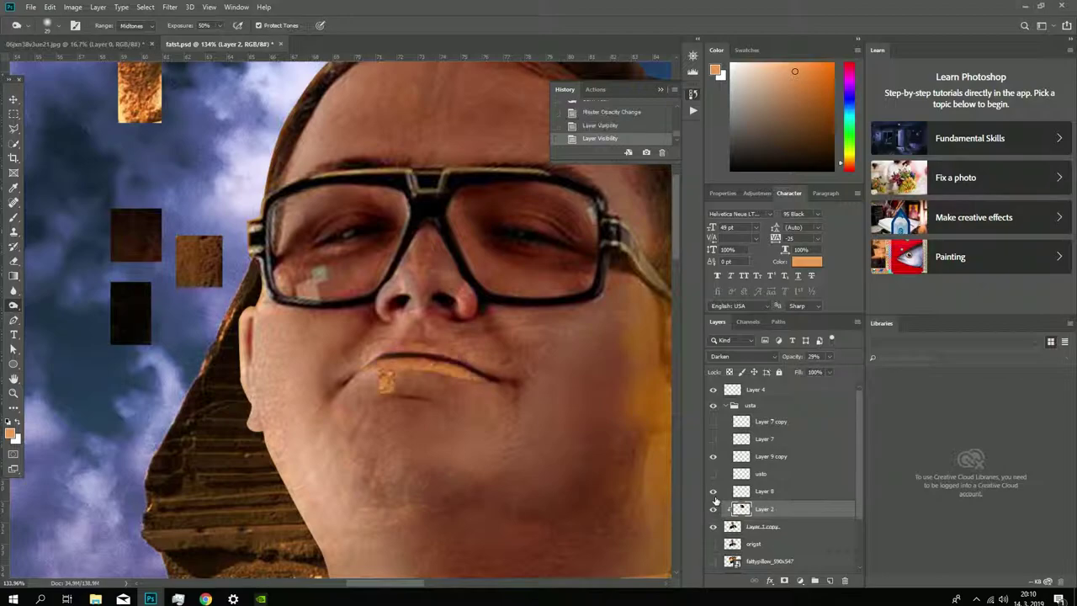
Step: Begin a polygonal outline of a chin patch on Layer 8
left_click(764, 491)
scroll(429, 337, "up", 5)
key("l")
left_click(381, 429)
left_click(478, 390)
Step: Delete the outlined chin patch from Layer 8 and deselect
left_click(381, 337)
key("Delete")
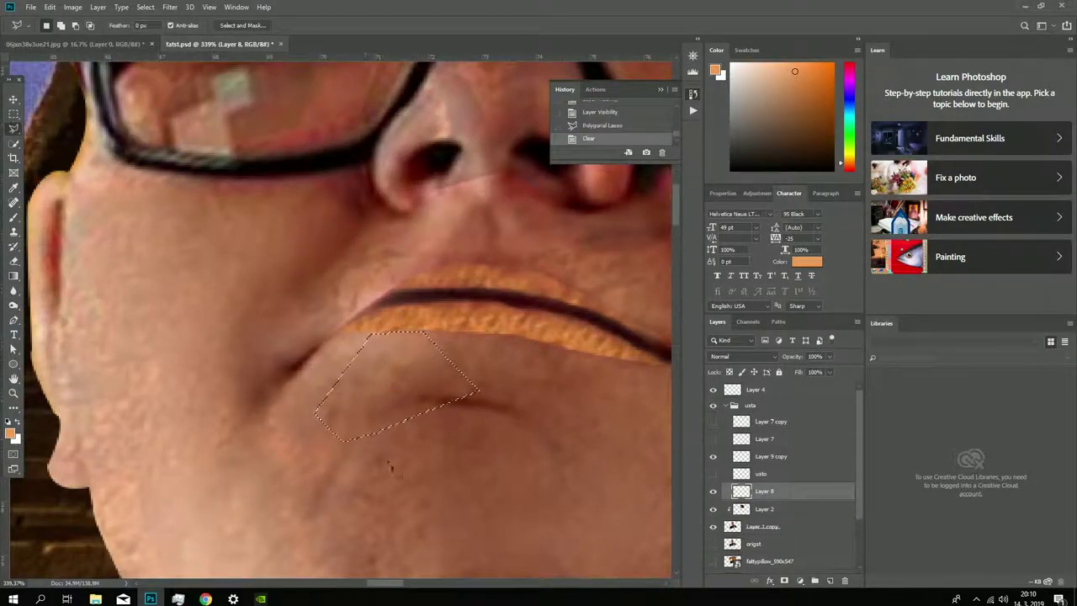
key("ctrl+d")
key("m")
scroll(446, 395, "down", 5)
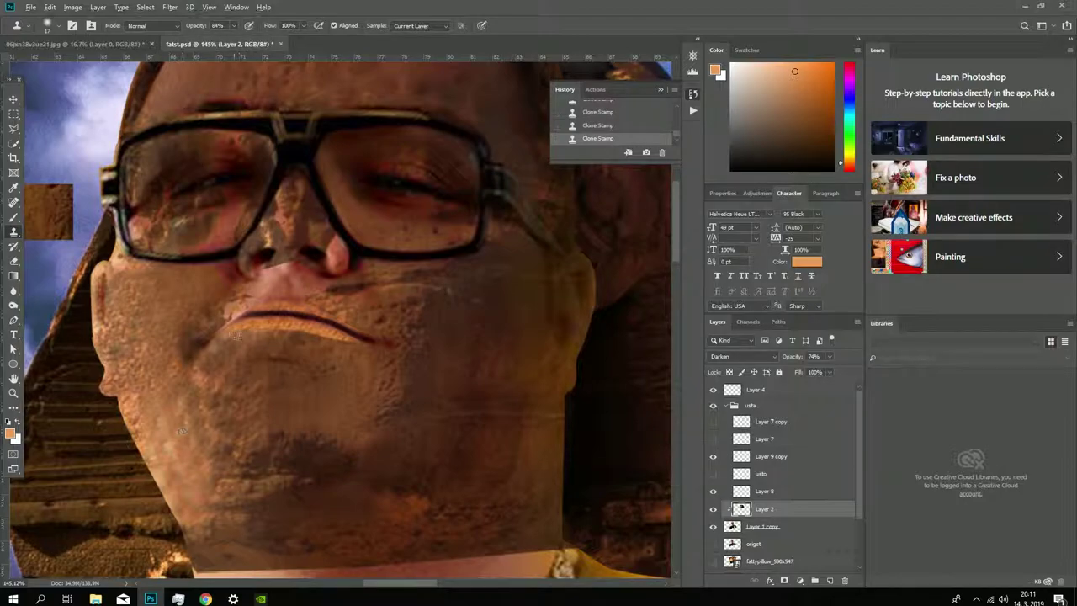
scroll(244, 355, "up", 3)
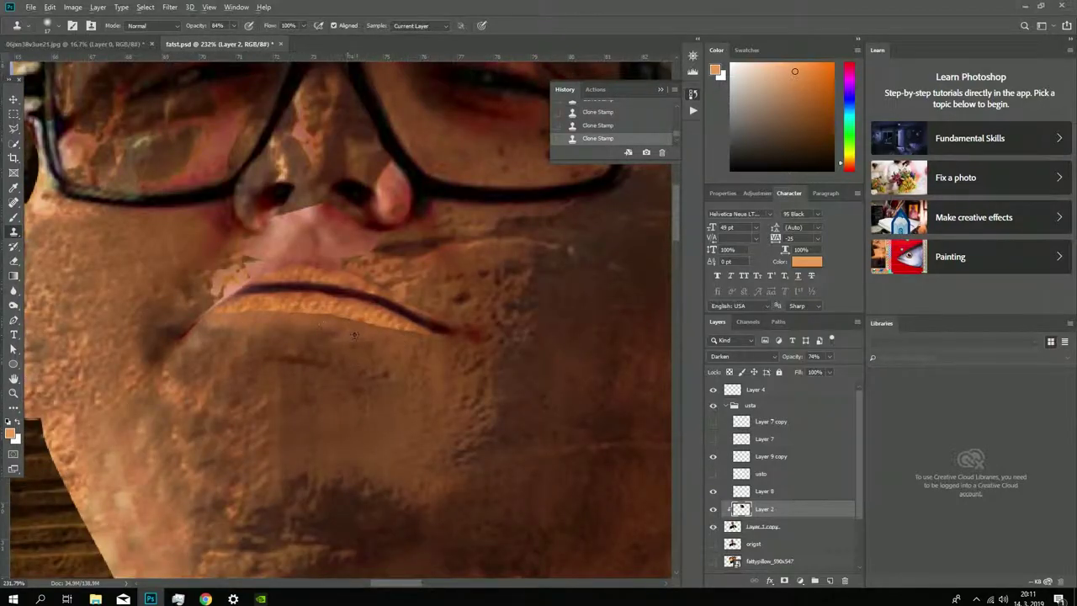
scroll(309, 330, "down", 5)
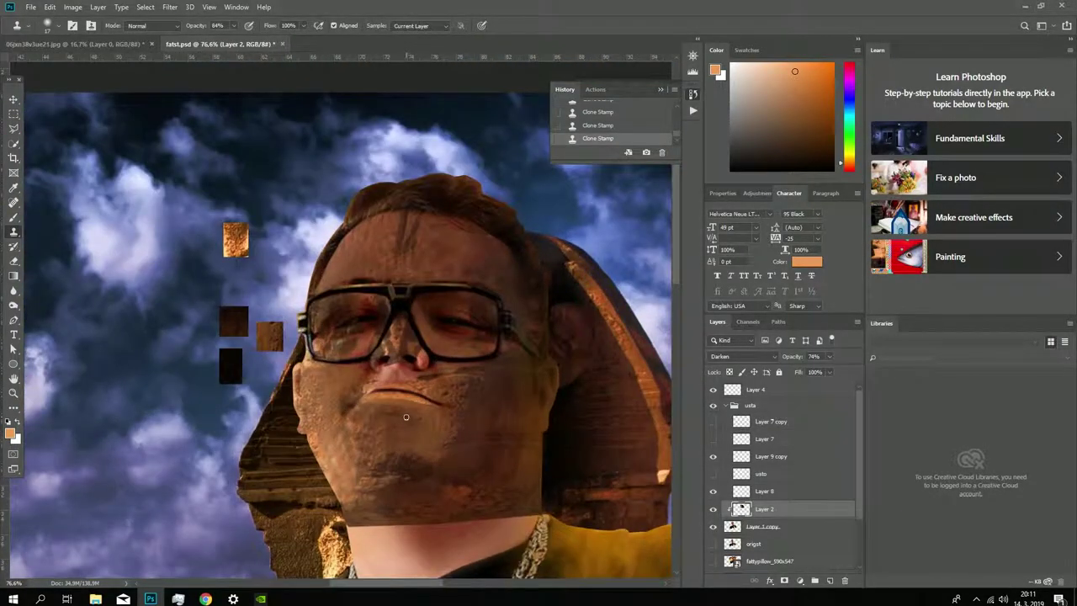
scroll(389, 437, "up", 2)
Step: Raise the stone texture Layer 2's opacity back to 100%
left_click(829, 356)
left_click_drag(832, 368, 845, 368)
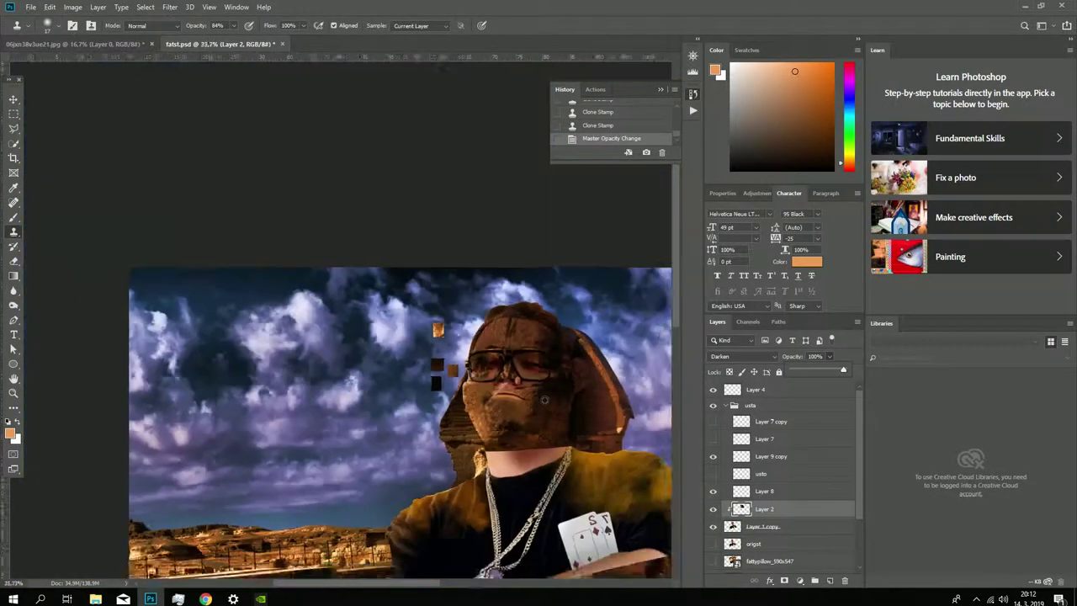
scroll(573, 328, "down", 3)
scroll(572, 329, "up", 2)
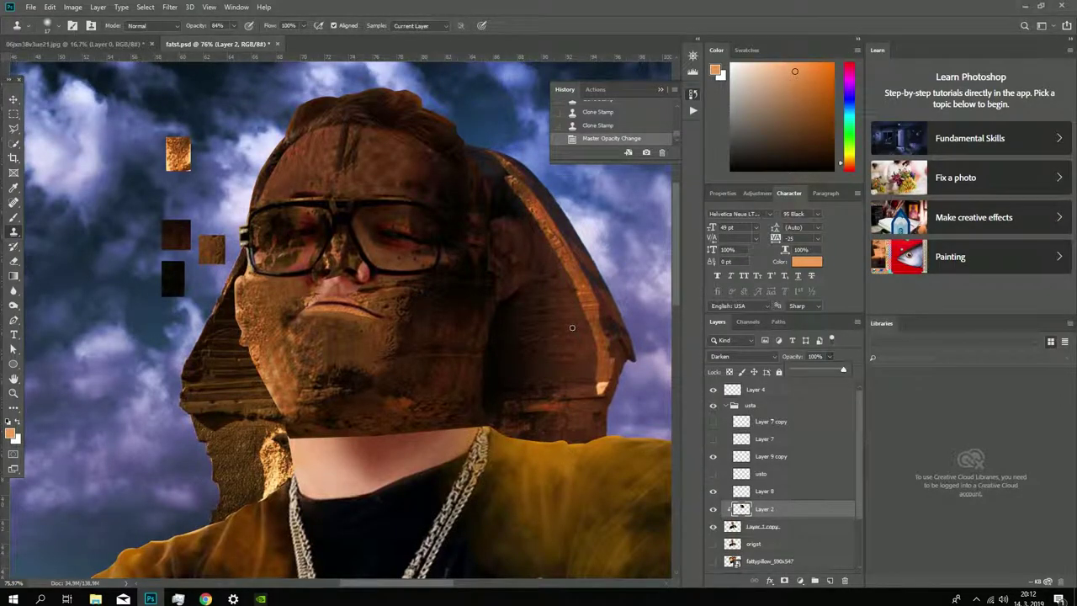
scroll(573, 328, "down", 3)
scroll(572, 327, "up", 2)
Step: Cut away part of the shirt on the Layer 1 copy with a lasso selection
key("alt+bracketleft")
key("l")
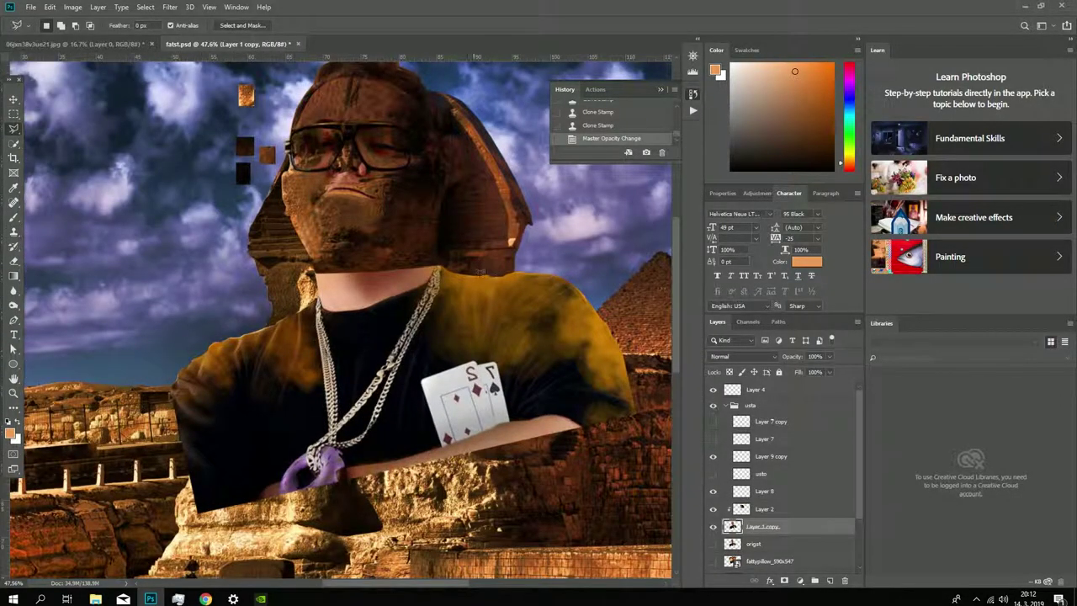
left_click(713, 526, "alt")
left_click(732, 526, "ctrl")
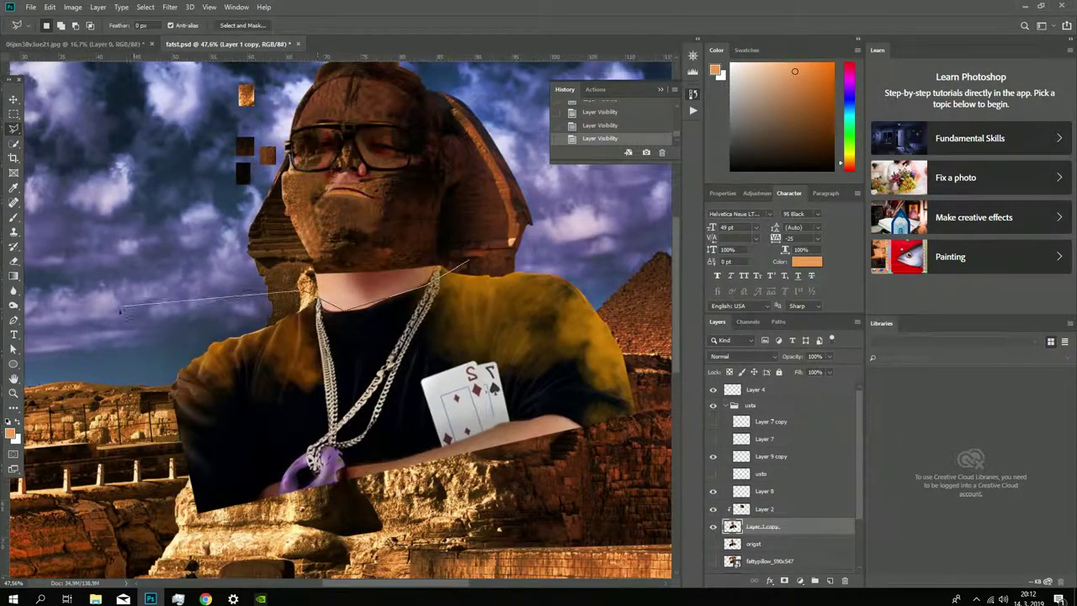
key("Delete")
key("ctrl+d")
key("m")
scroll(551, 432, "up", 2)
scroll(551, 432, "up", 2)
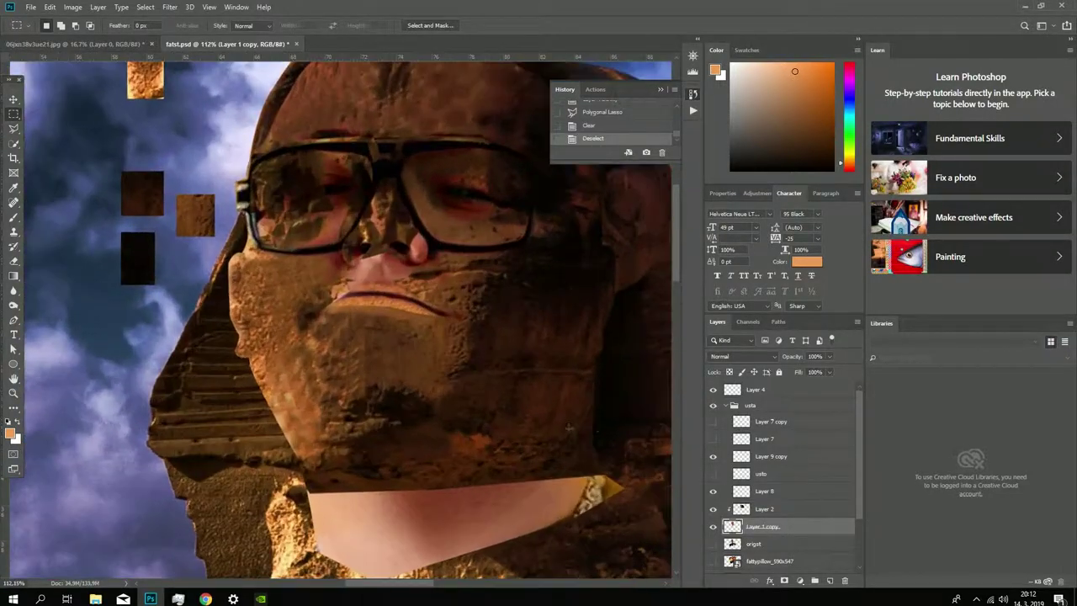
scroll(551, 432, "down", 3)
scroll(551, 432, "up", 3)
scroll(404, 276, "down", 1)
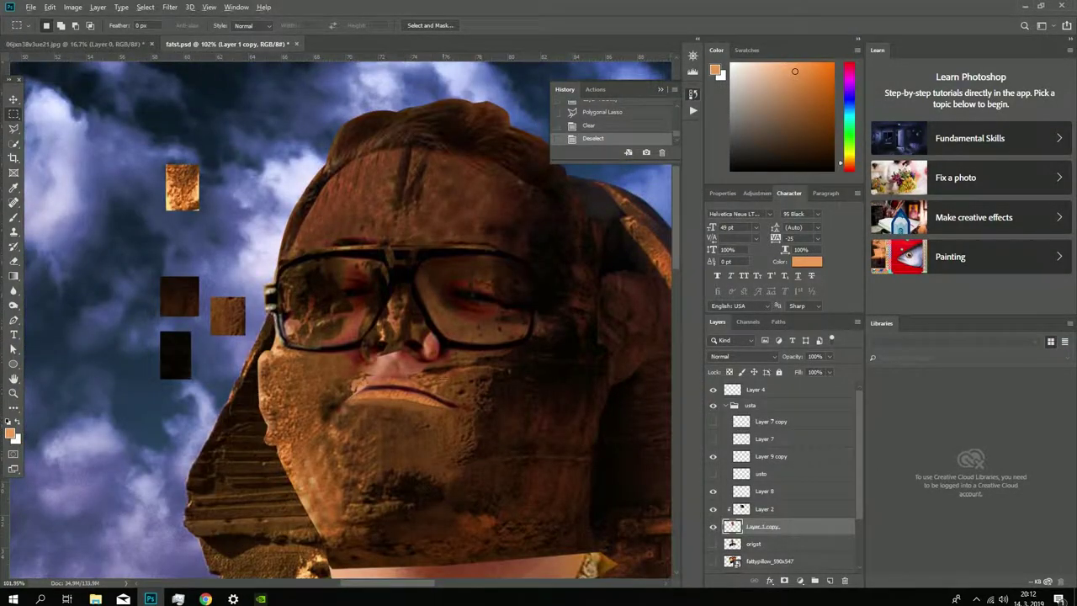
Step: Clone-stamp the lip line toward the corner on the Layer 9 copy, redoing the stroke with a resized brush
left_click(713, 508)
left_click(713, 509)
scroll(404, 413, "up", 3)
left_click(761, 456)
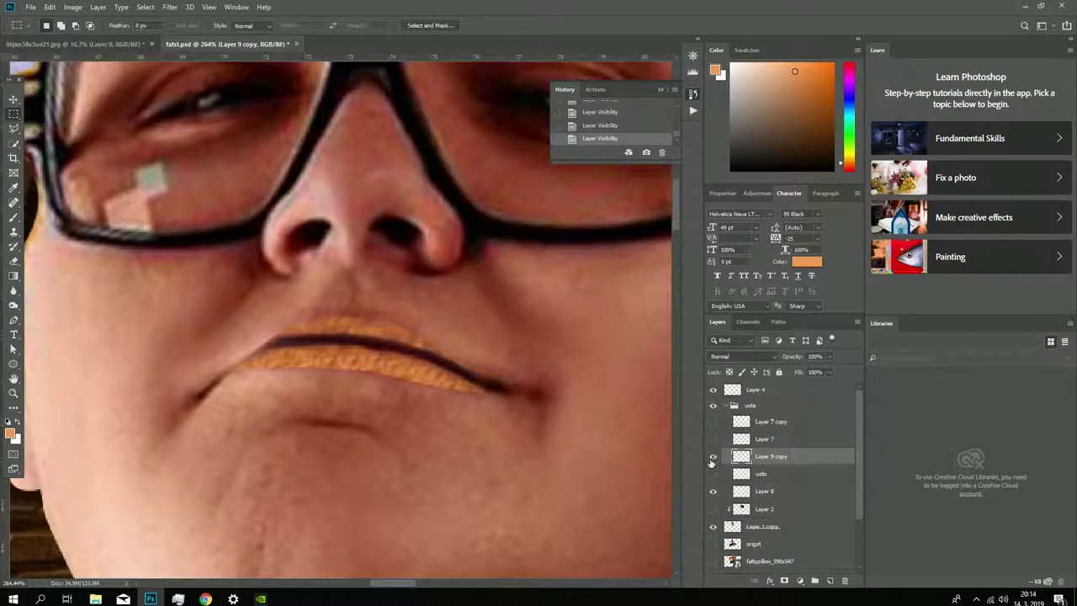
left_click(712, 456)
key("s")
left_click_drag(497, 385, 538, 394)
key("ctrl+z")
right_click(505, 387)
key("Escape")
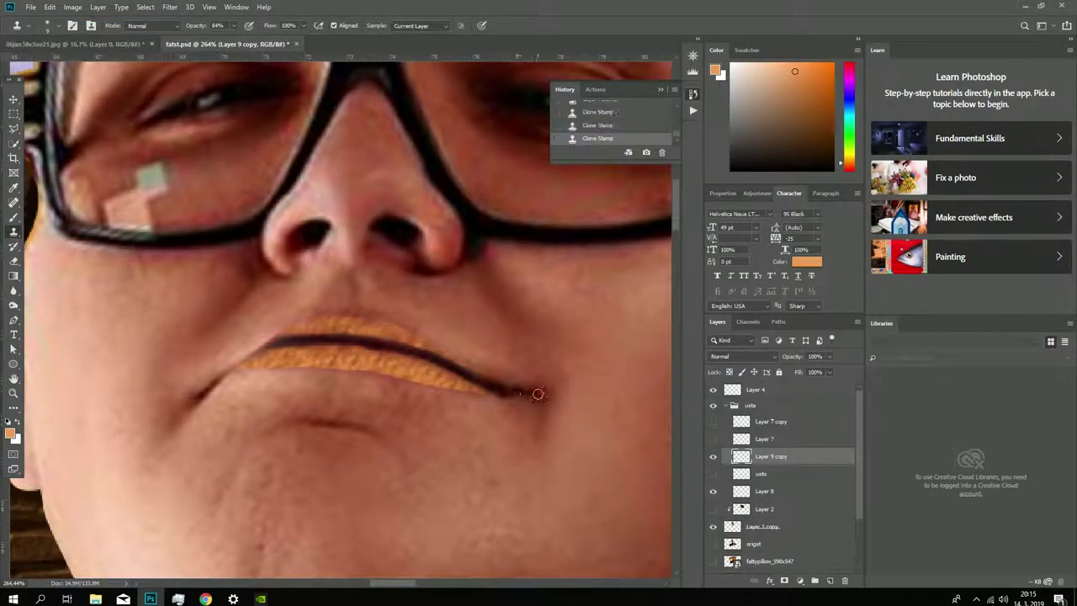
scroll(527, 402, "down", 3)
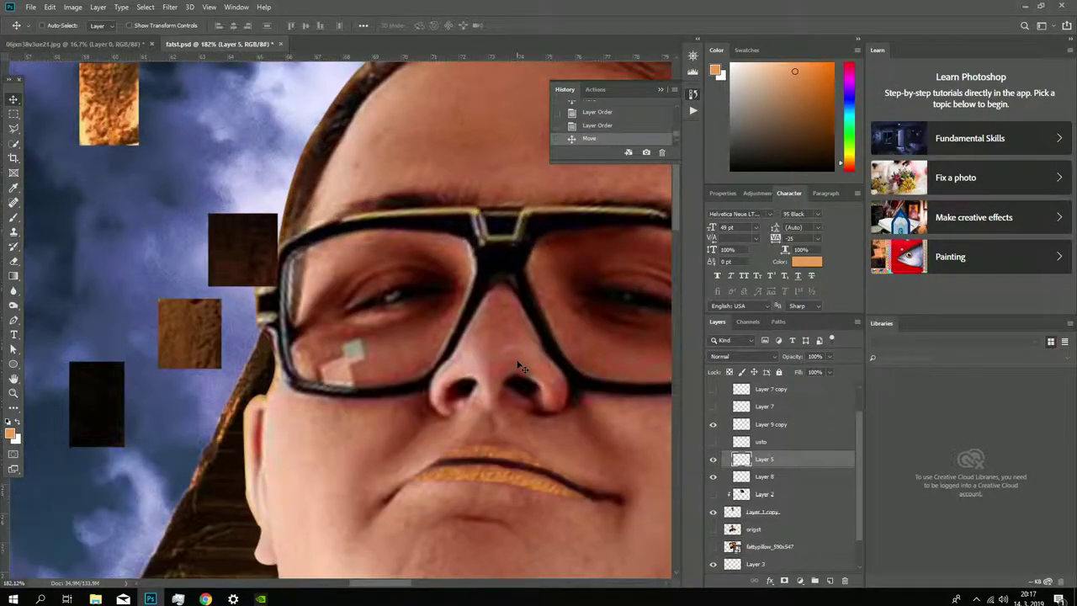
key("l")
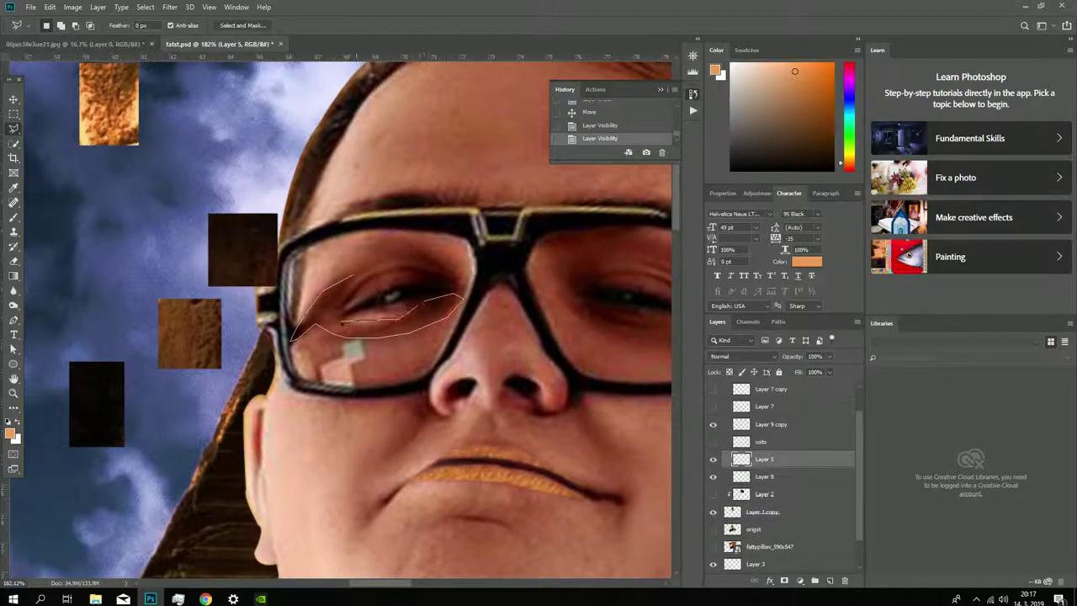
Step: Fill the left-eye selection on Layer 5 with dark cloned stone, then deselect and show the texture
double_click(355, 281)
key("s")
right_click(328, 305)
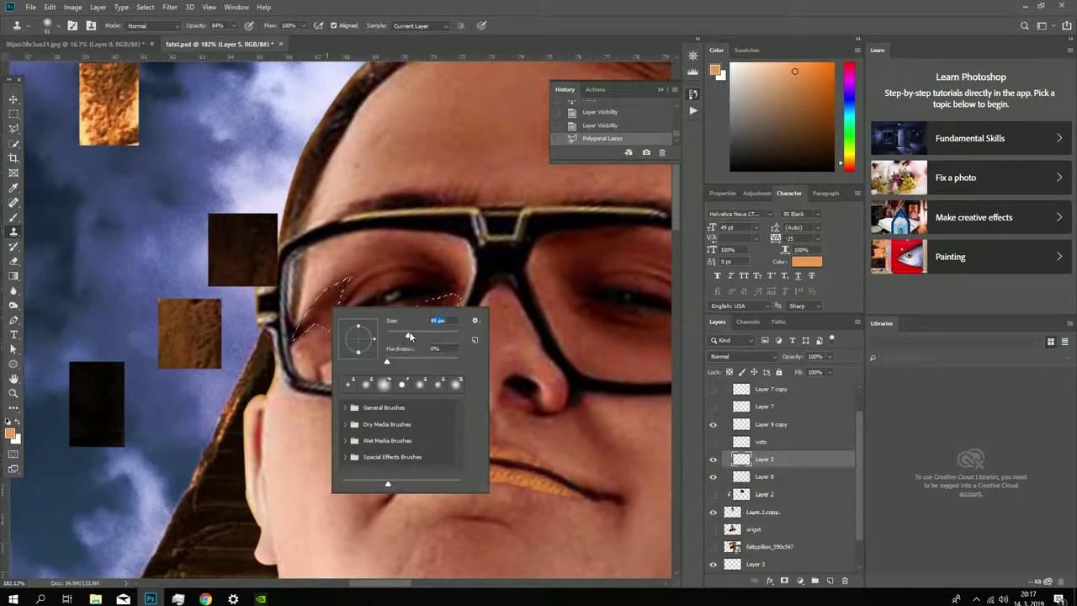
key("Escape")
mouse_move(299, 284)
left_mouse_down()
mouse_move(315, 324)
mouse_move(404, 316)
left_mouse_up()
mouse_move(303, 303)
left_mouse_down()
mouse_move(455, 307)
mouse_move(336, 311)
mouse_move(429, 320)
left_mouse_up()
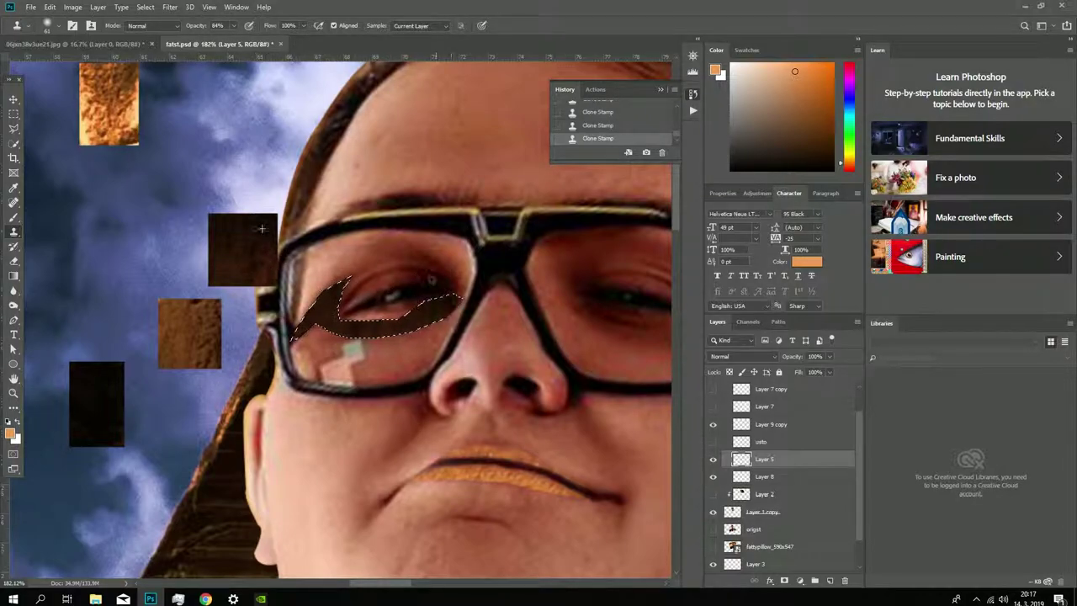
left_click_drag(294, 332, 320, 311)
key("m")
key("ctrl+d")
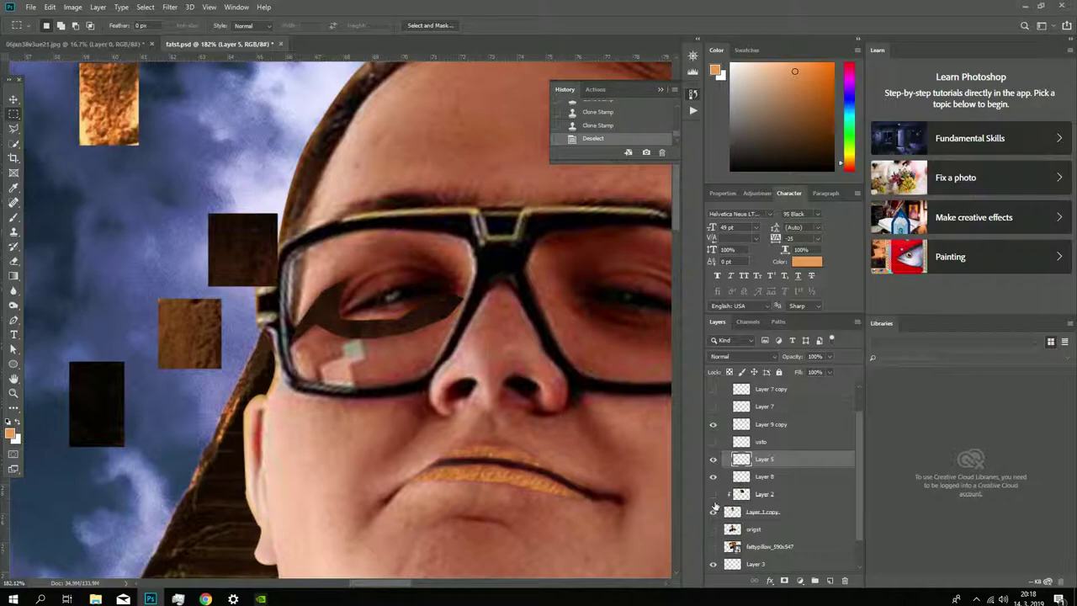
left_click(713, 511)
Step: Make the stone texture Layer 2 active for lasso selecting, toggling its visibility to compare
left_click(714, 511)
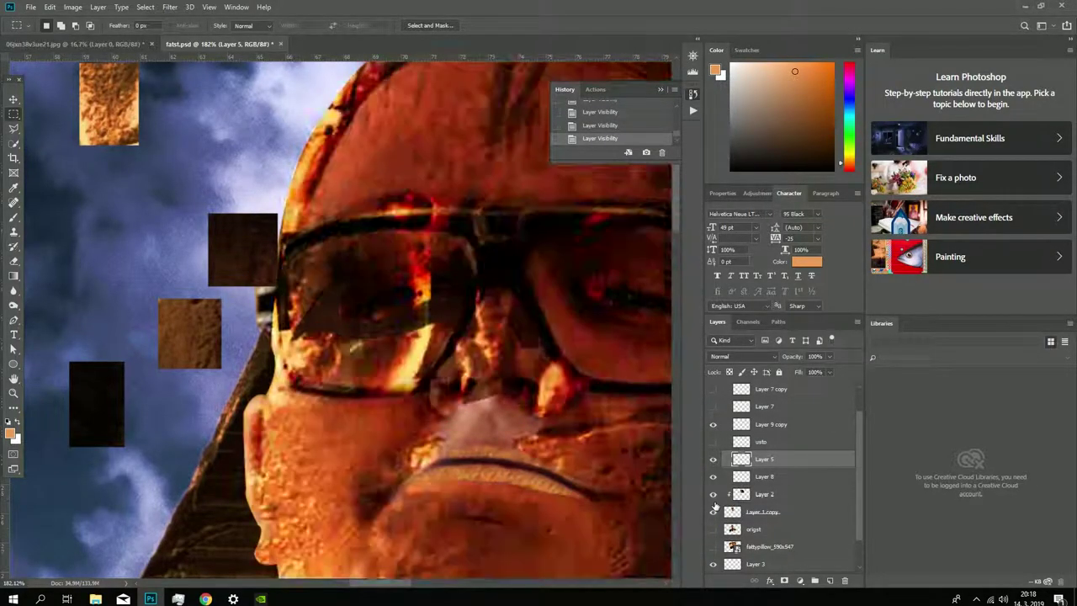
left_click(713, 511)
left_click(764, 494)
key("l")
left_click(714, 494)
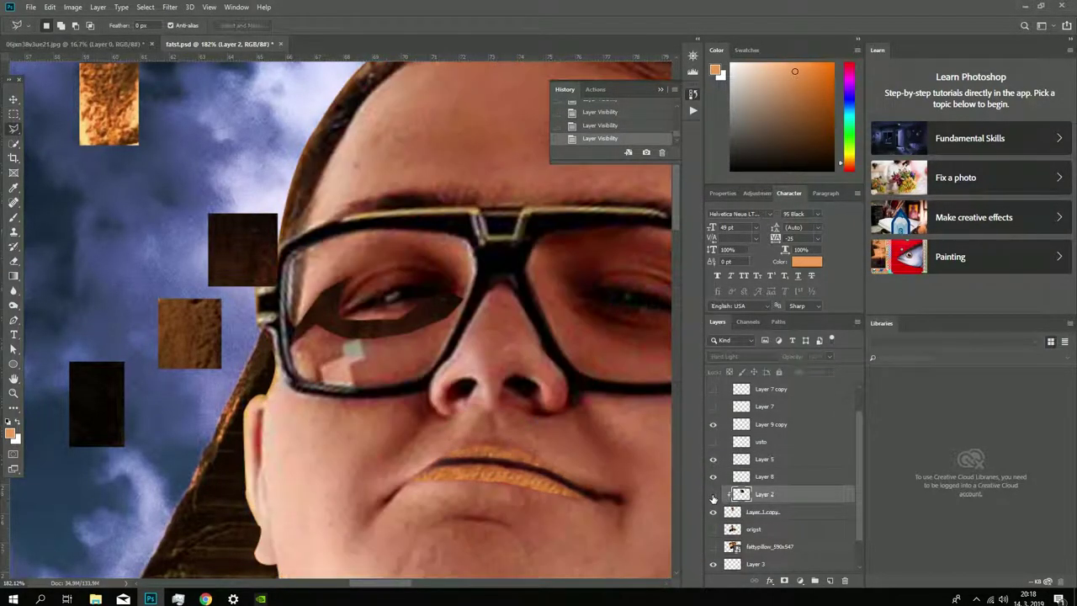
left_click(714, 496)
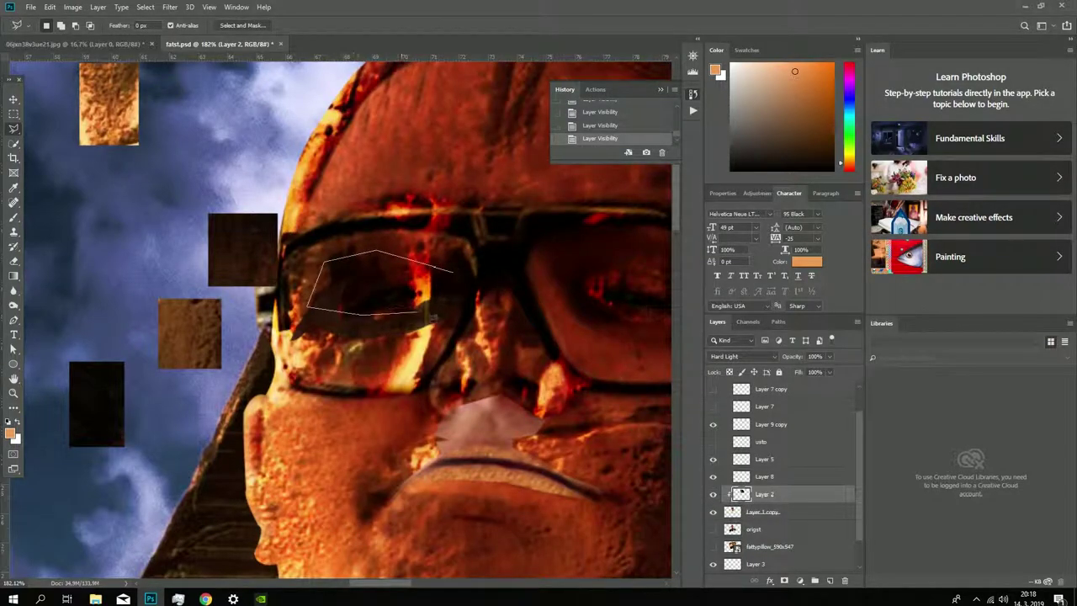
Step: Clear Layer 2's texture inside the left-eye outline, deselect, and hide the layer to compare
double_click(455, 271)
key("Delete")
key("ctrl+d")
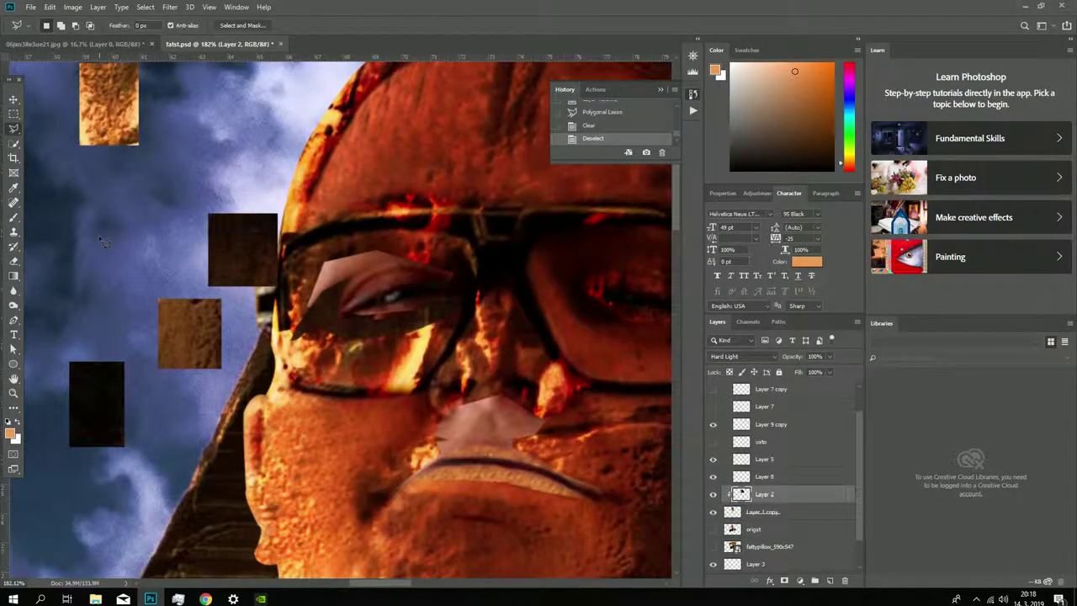
scroll(99, 235, "down", 3)
scroll(98, 234, "up", 4)
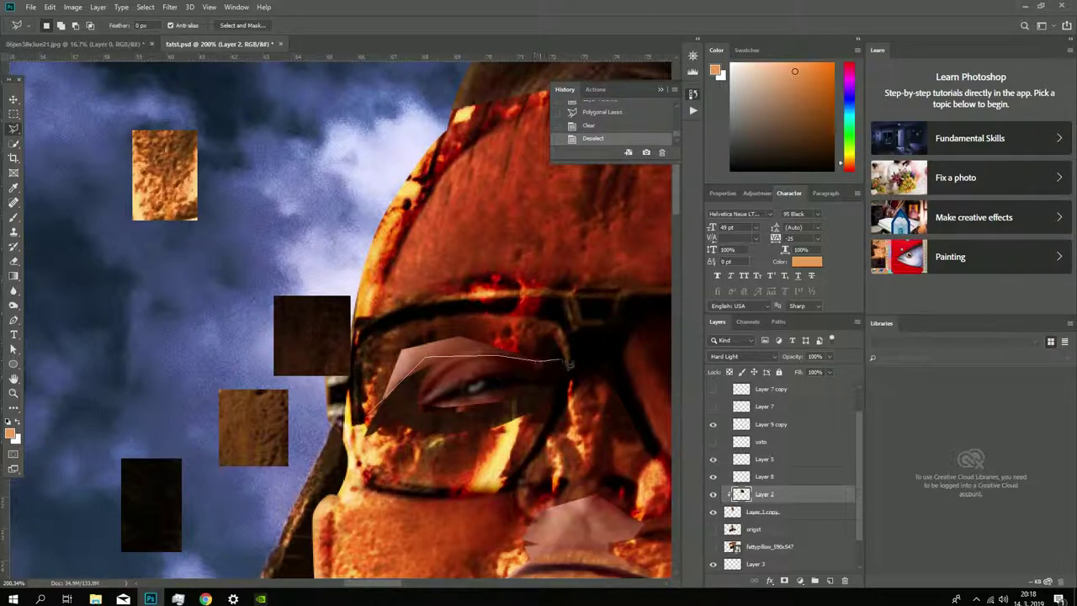
key("Escape")
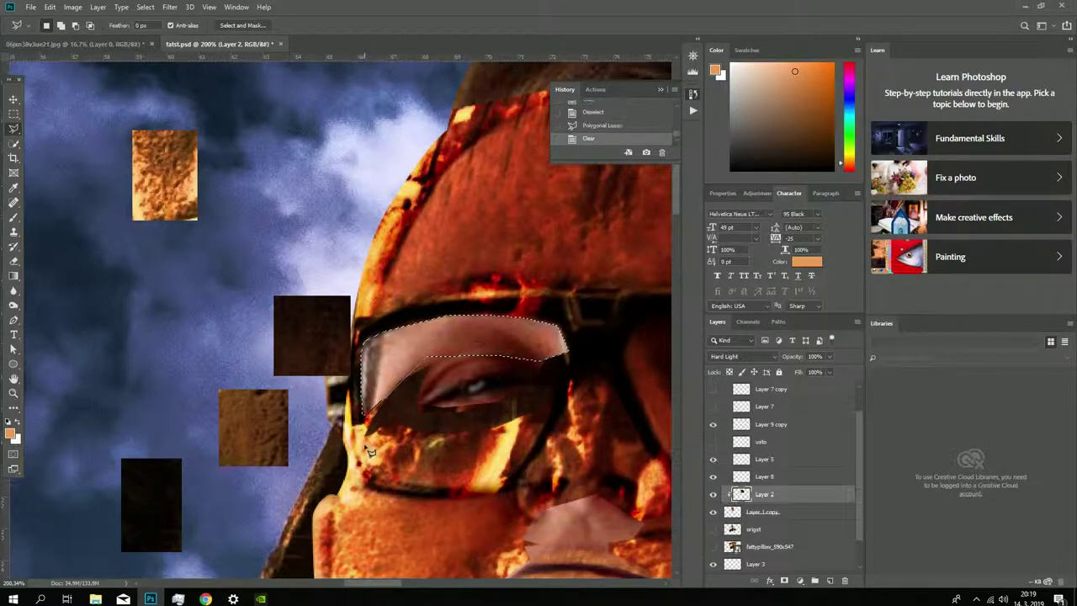
key("m")
left_click(714, 496)
scroll(235, 379, "down", 3)
scroll(236, 379, "up", 3)
Step: Clone stone texture over the brow and the area near the glasses
left_click(713, 495)
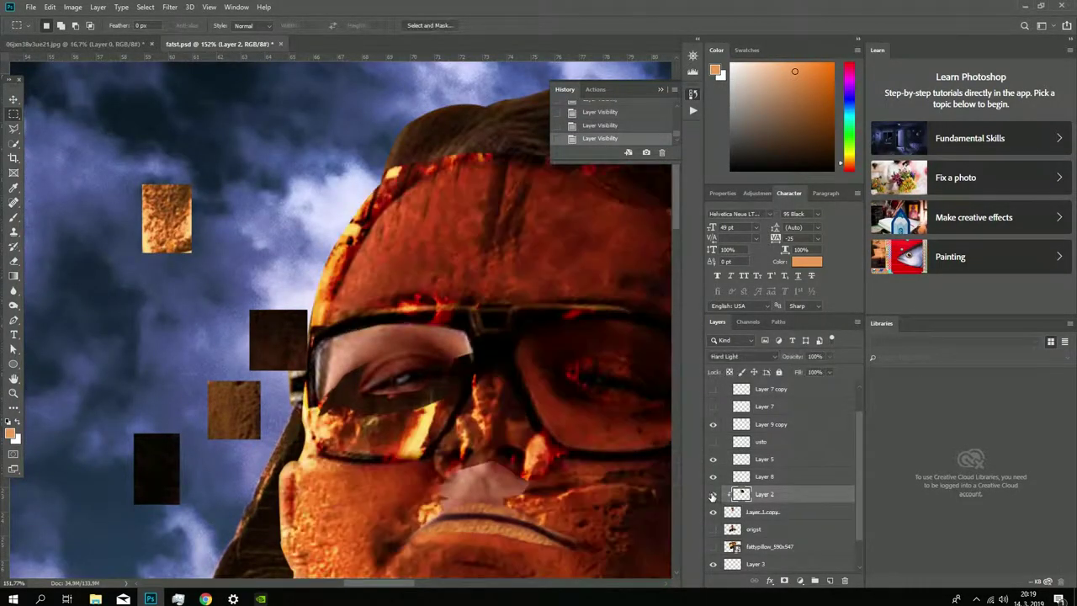
left_click(13, 232)
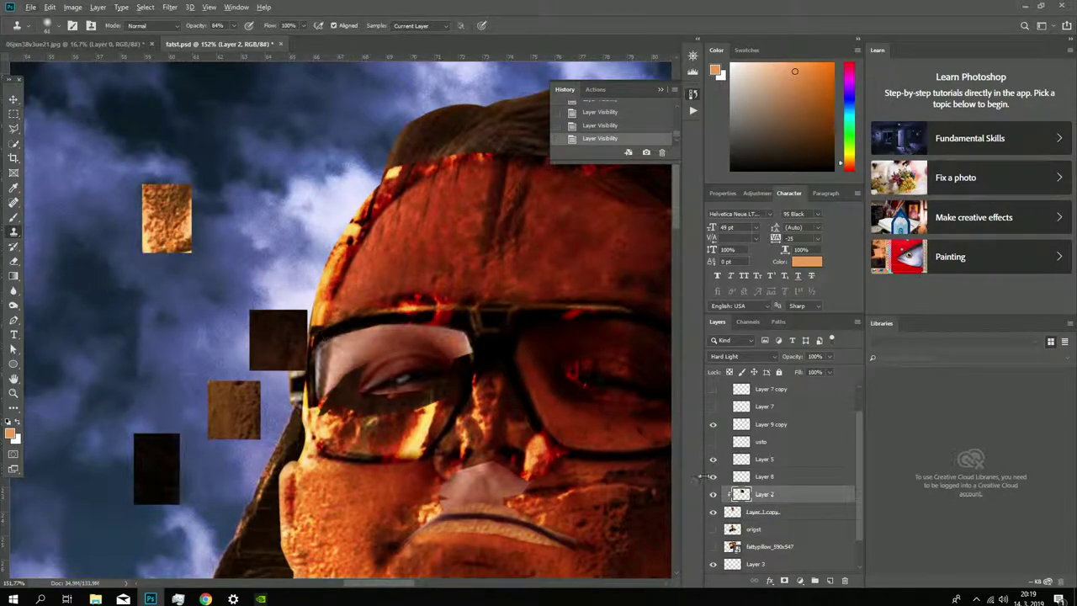
mouse_move(337, 353)
left_mouse_down()
mouse_move(370, 337)
mouse_move(319, 353)
left_mouse_up()
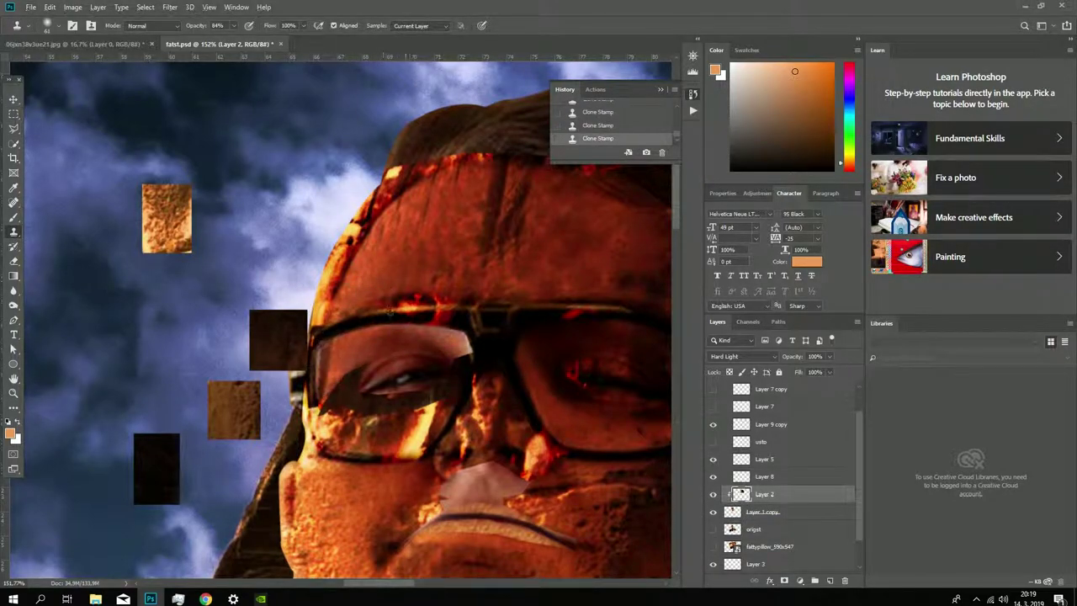
mouse_move(390, 312)
left_mouse_down()
mouse_move(454, 328)
mouse_move(456, 312)
left_mouse_up()
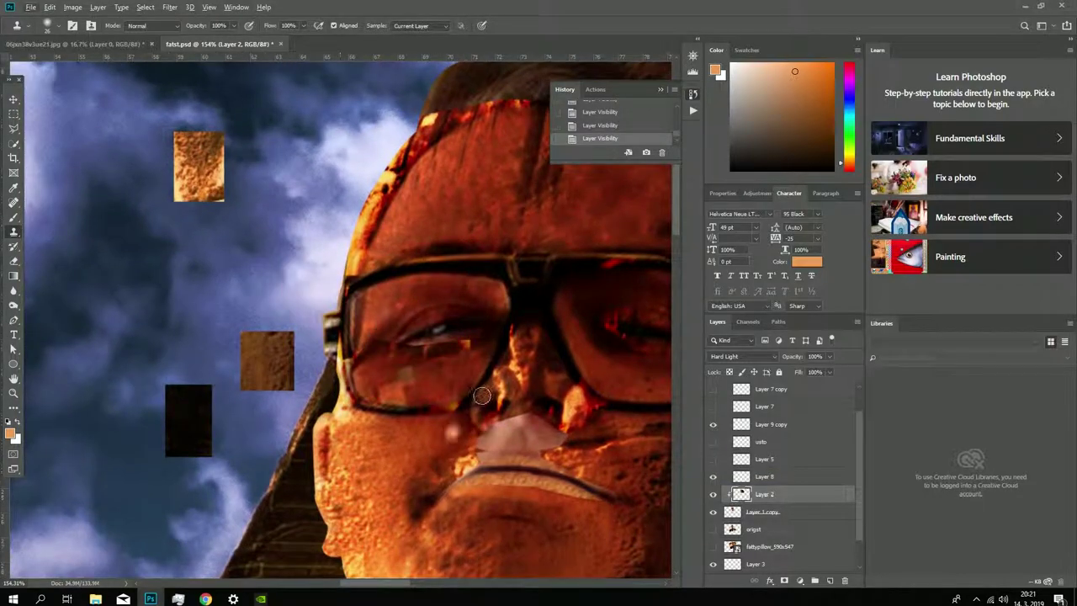
Step: Clone texture onto the left lens at 77% opacity, then set Layer 2's blending to Normal
left_click(713, 494)
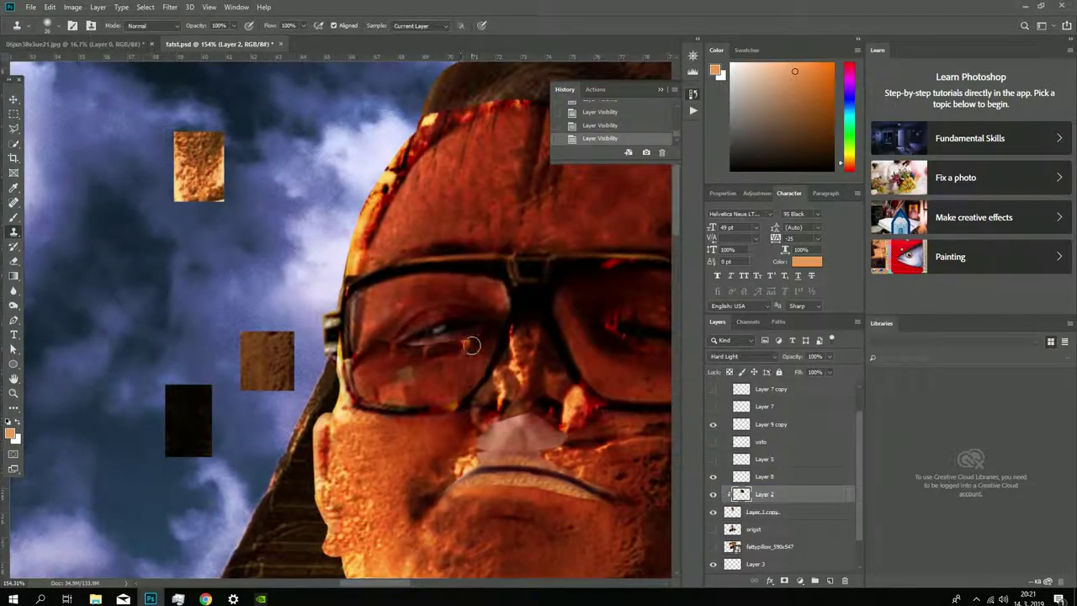
key("7")
key("7")
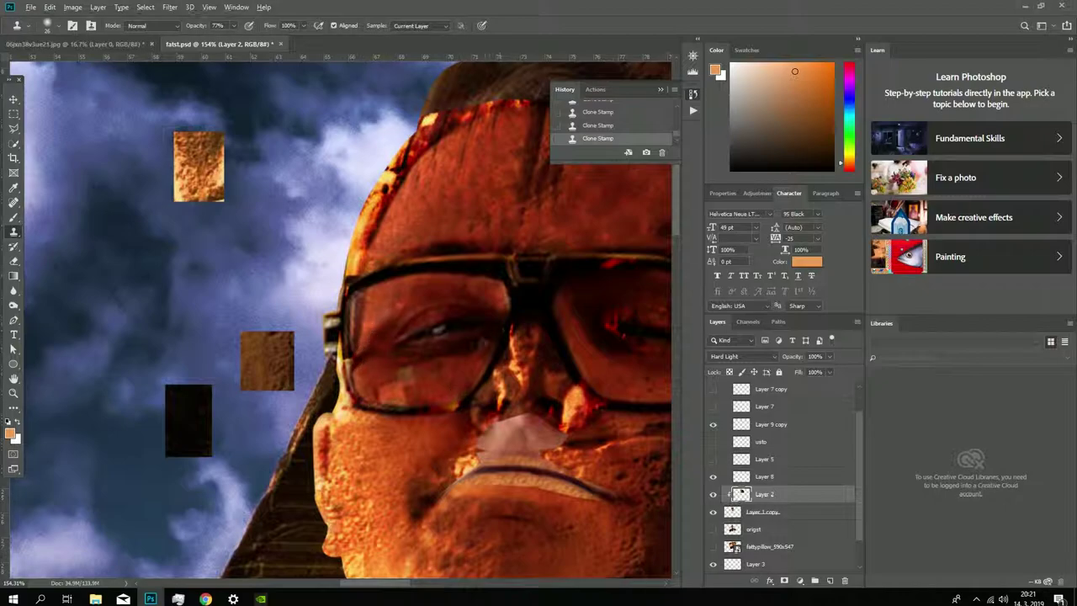
left_click_drag(447, 343, 441, 351)
key("shift+alt+n")
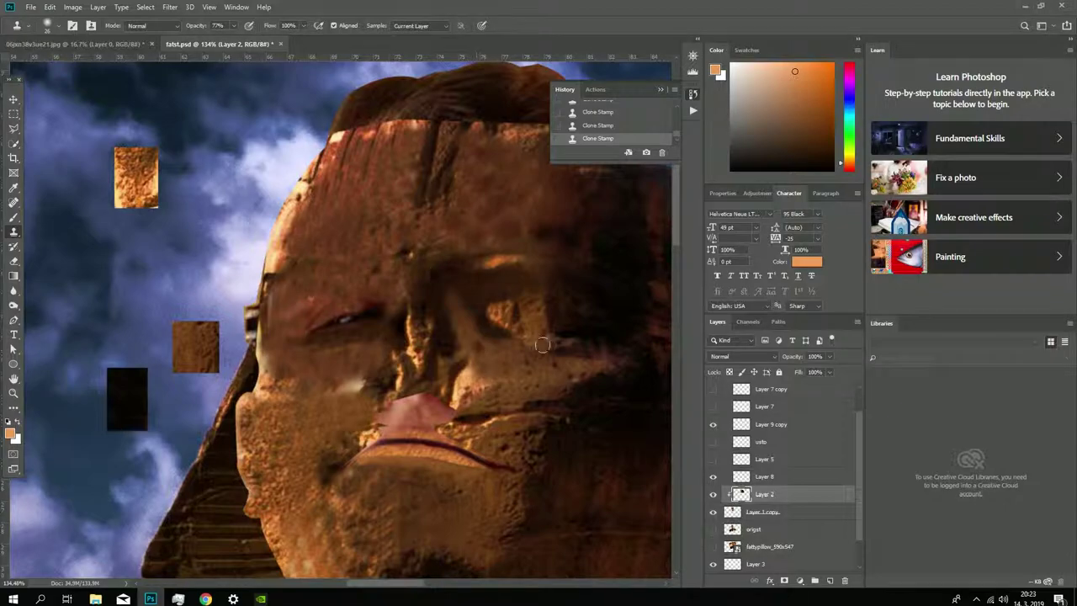
Step: Try Darker Color blending on Layer 2 and clone-stamp texture over the left eye
scroll(446, 337, "down", 2)
scroll(290, 295, "right", 2)
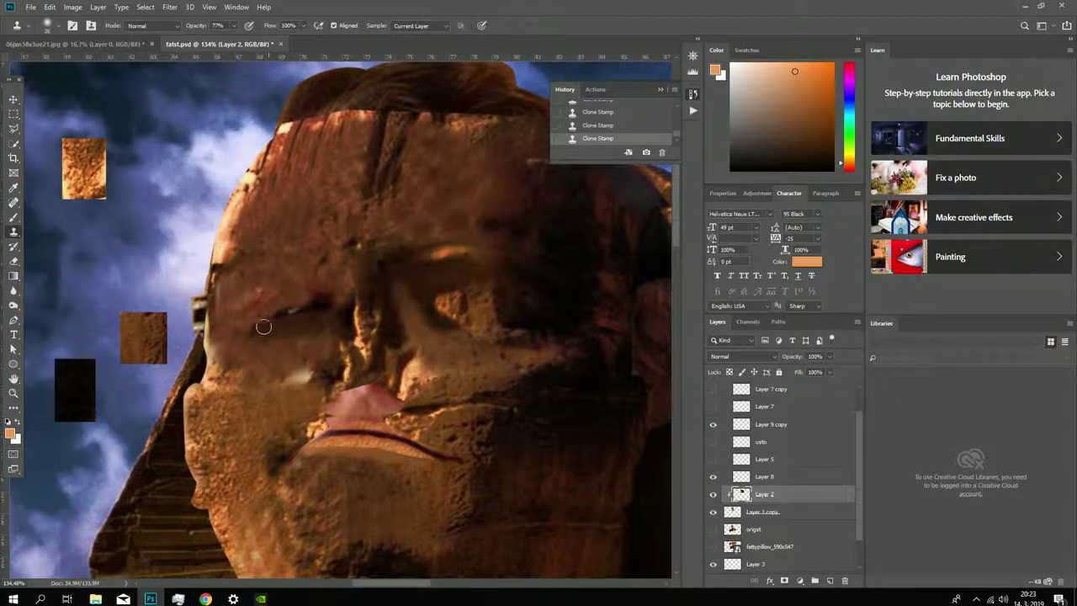
scroll(319, 335, "down", 3)
scroll(362, 379, "up", 3)
left_click(740, 356)
left_click(358, 386)
left_click(358, 386)
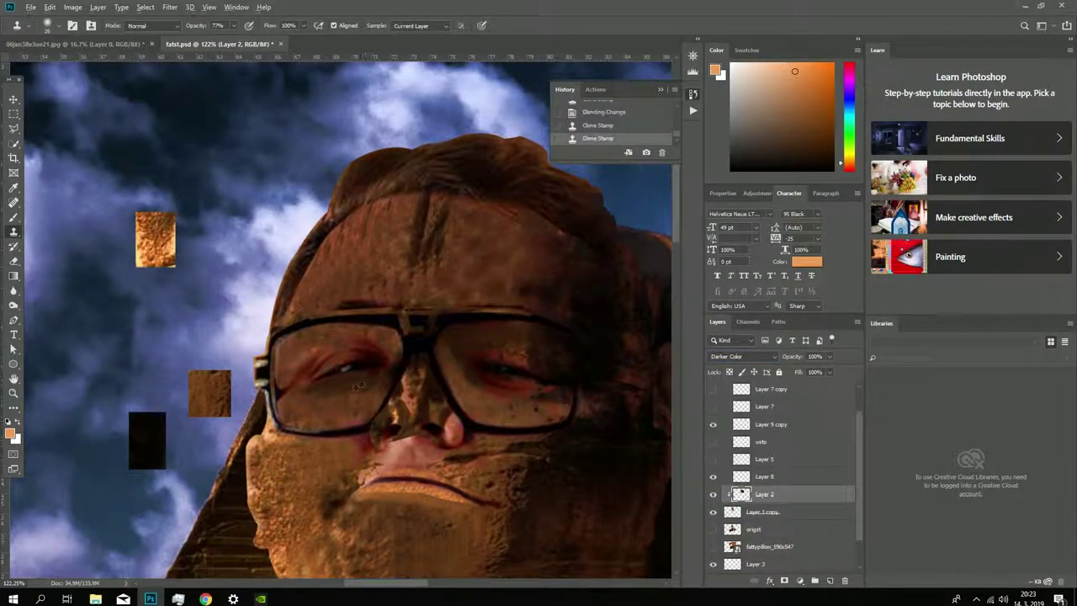
left_click(367, 376)
Step: Toggle the texture layer to compare, then set its blend mode to Normal
scroll(368, 377, "up", 5)
scroll(557, 375, "down", 5)
left_click(741, 356)
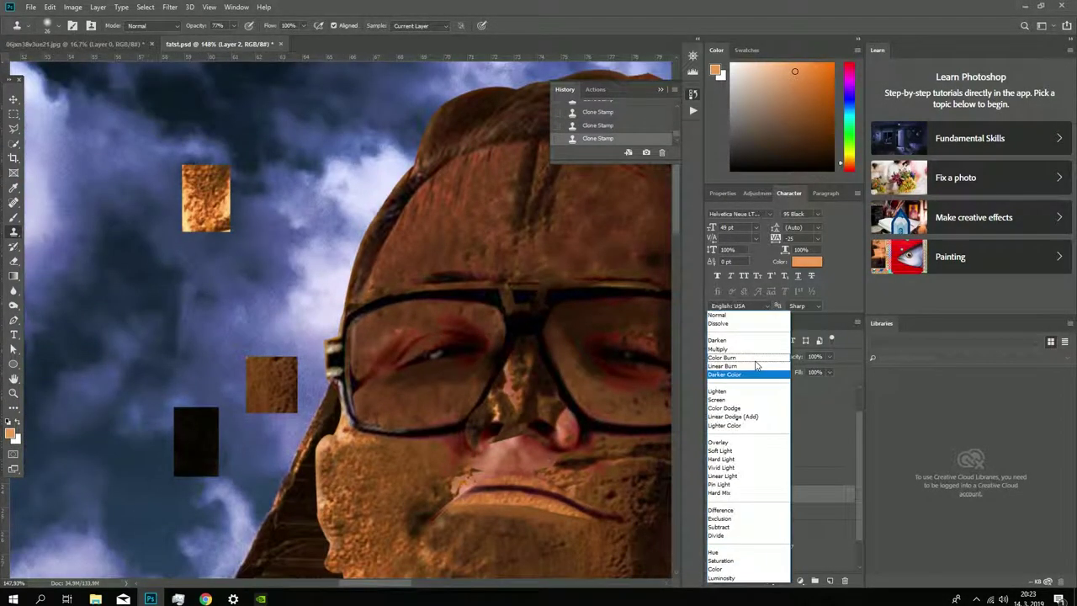
left_click(740, 447)
scroll(409, 574, "up", 3)
left_click(713, 494)
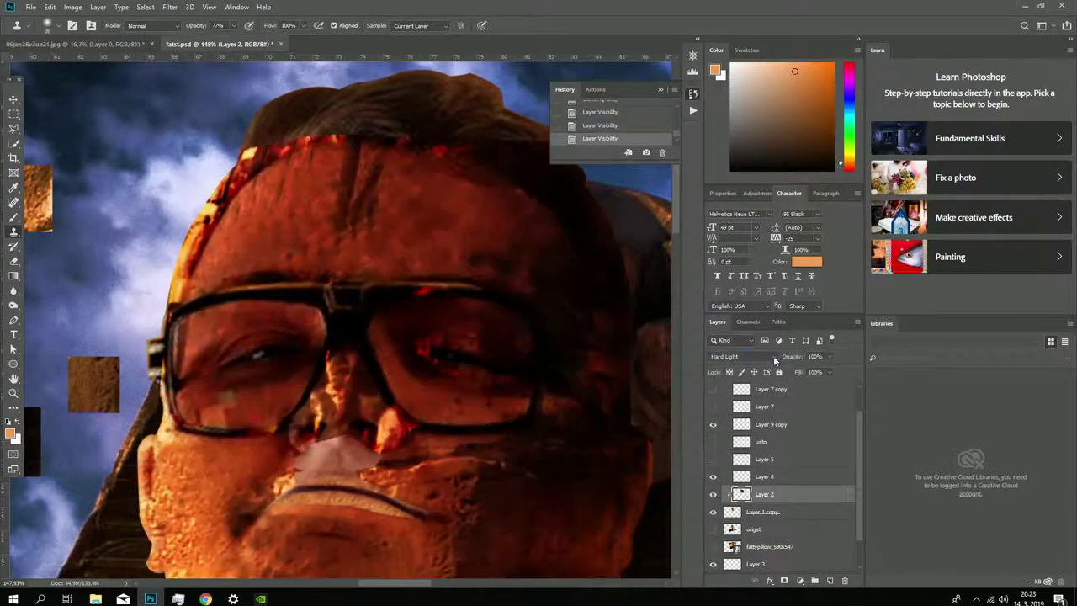
left_click(773, 355)
left_click(728, 312)
Step: Save the document with File > Save
scroll(575, 400, "down", 3)
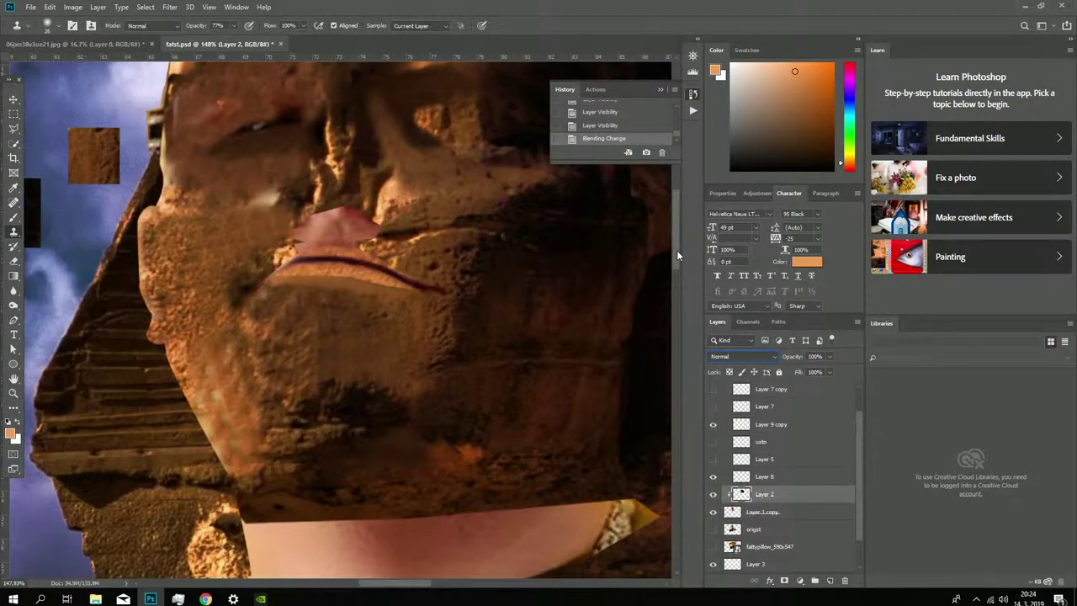
scroll(574, 400, "down", 2)
scroll(530, 462, "up", 5)
scroll(530, 462, "right", 3)
left_click_drag(426, 588, 419, 590)
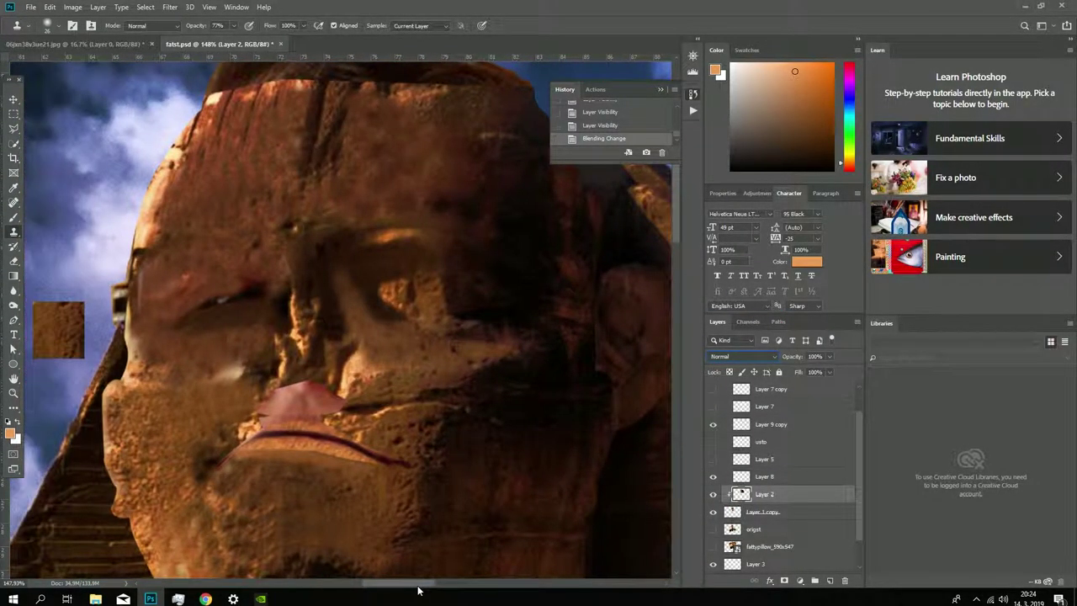
left_click(30, 10)
left_click(59, 126)
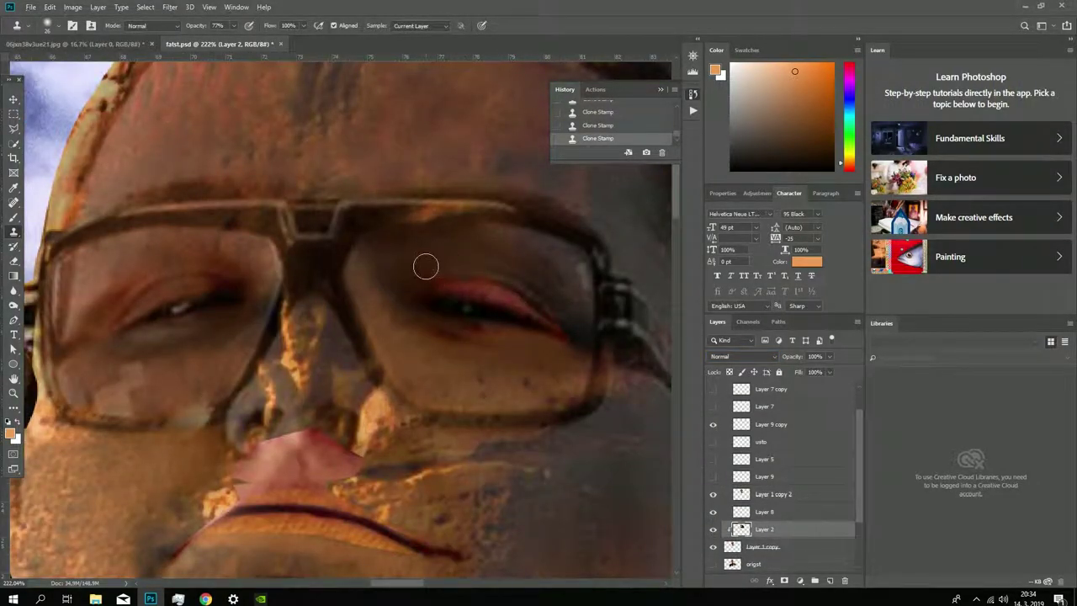
Step: Clone stone texture over the right eyelid to tone down its red
left_click_drag(446, 292, 514, 290)
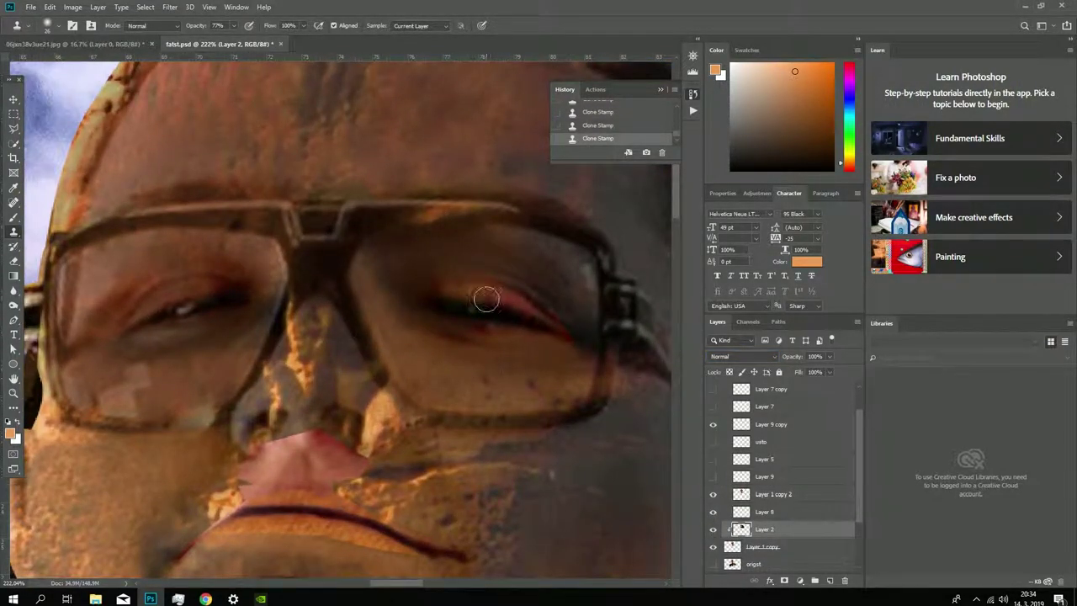
scroll(514, 290, "down", 3)
scroll(505, 320, "up", 2)
scroll(497, 337, "up", 1)
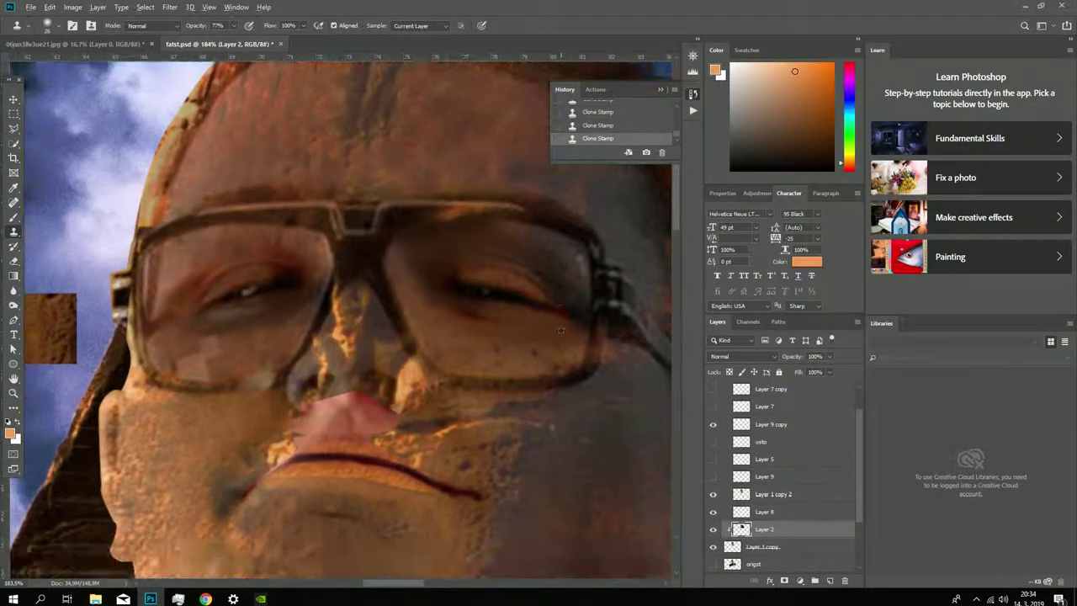
left_click(713, 529)
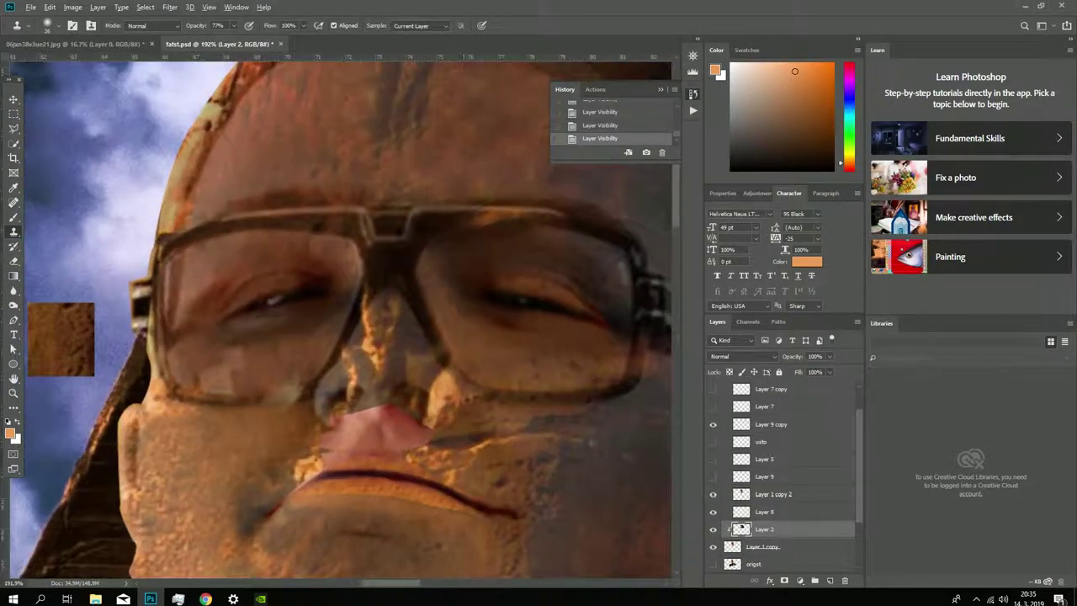
left_click(49, 6)
right_click(545, 347)
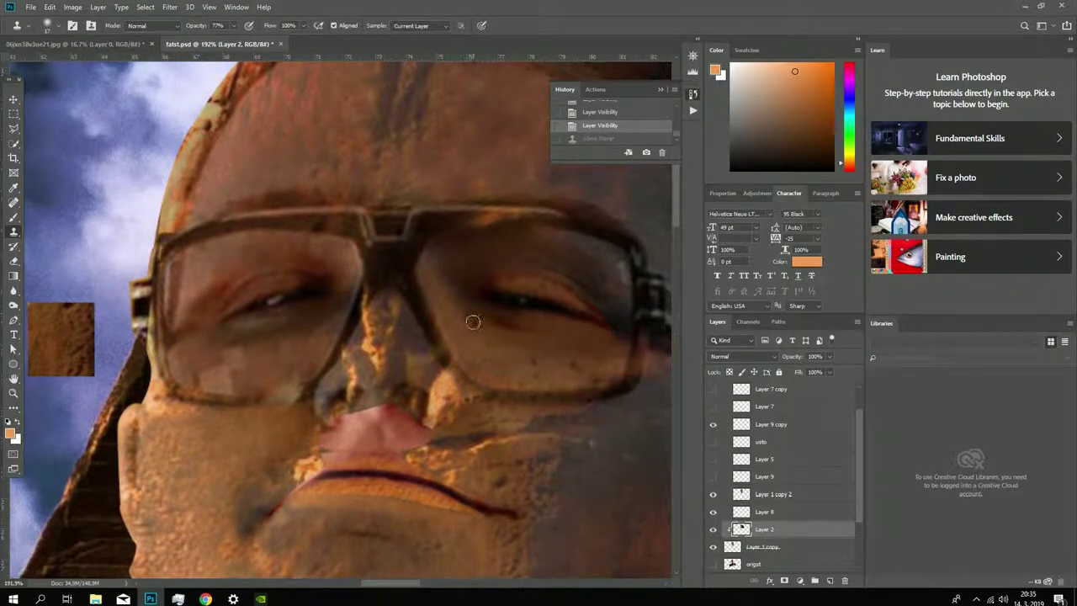
left_click_drag(480, 324, 516, 345)
Step: Hide and restore the glasses layer (Layer 1 copy 2) to compare the retouch
scroll(516, 345, "up", 3)
scroll(433, 311, "down", 3)
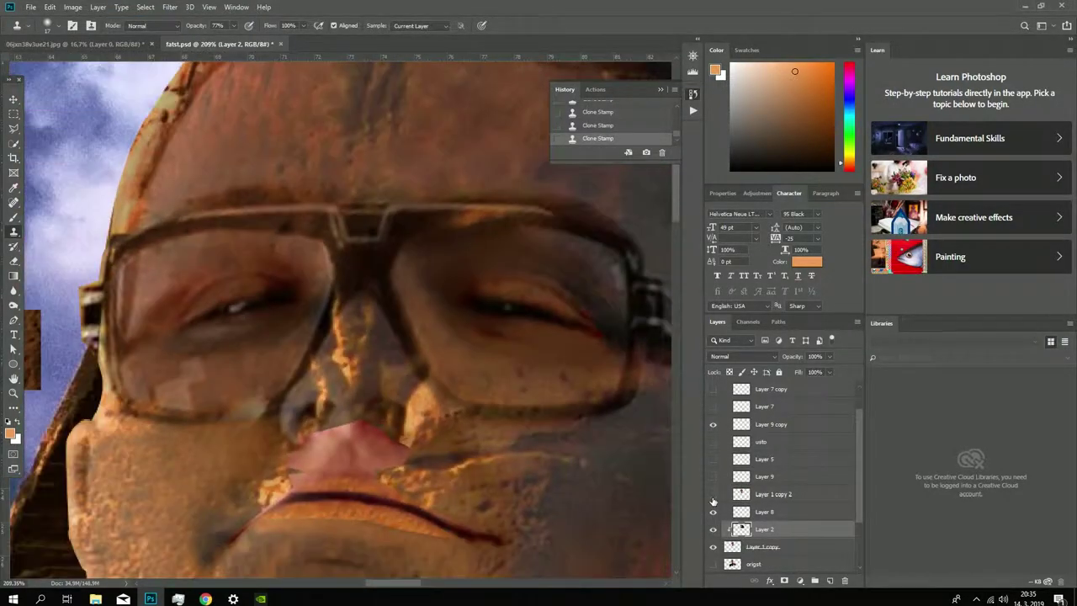
left_click(713, 496)
key("ctrl+z")
key("ctrl+z")
Step: Lower the cloning opacity to 51%, restore the glasses layer and check brush settings
key("ctrl+z")
left_click(713, 495)
left_click(713, 495)
key("ctrl+z")
key("ctrl+z")
key("5")
key("1")
left_click(713, 495)
left_click(713, 495)
scroll(551, 303, "up", 2)
right_click(487, 268)
key("Escape")
key("ctrl+z")
key("ctrl+z")
key("ctrl+z")
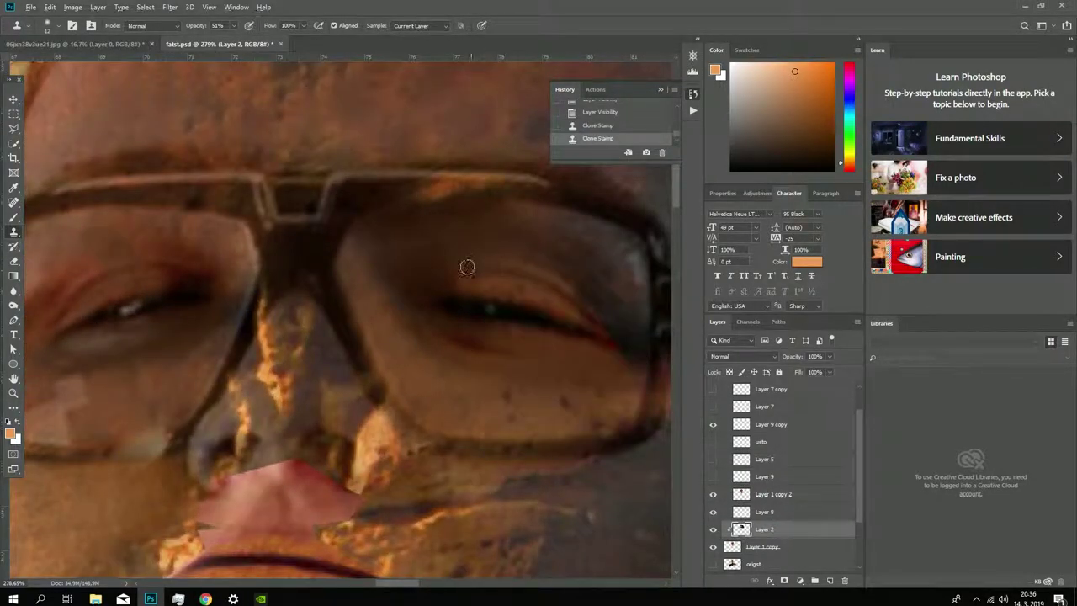
scroll(560, 293, "down", 4)
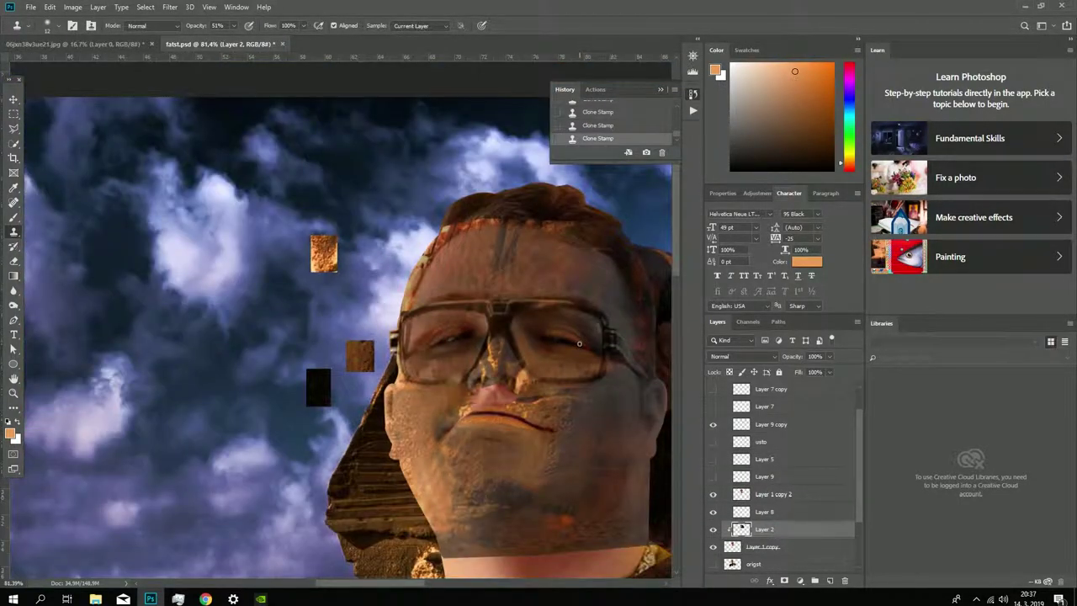
Step: Step through history to compare clone strokes and raise cloning opacity to 78%
key("ctrl+shift+z")
key("ctrl+shift+z")
key("ctrl+shift+z")
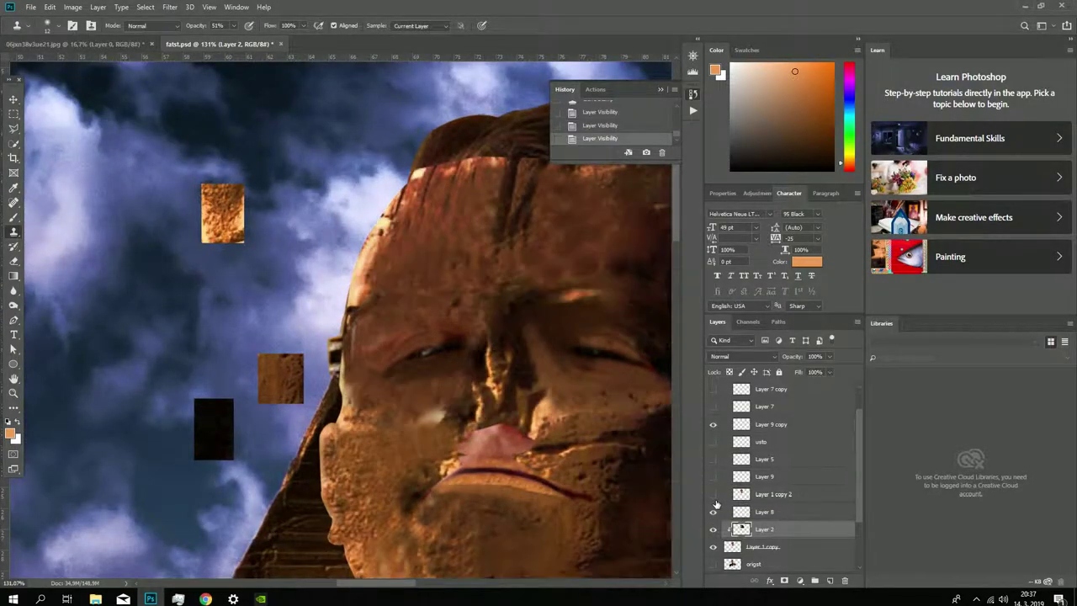
scroll(562, 316, "up", 4)
right_click(562, 316)
key("Escape")
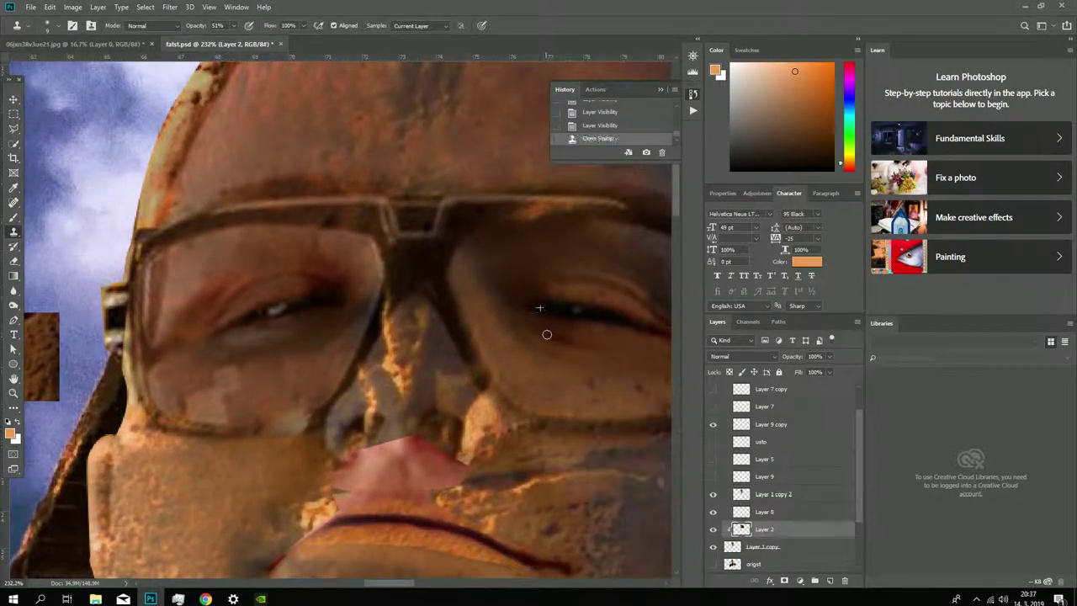
key("ctrl+z")
key("ctrl+z")
key("ctrl+shift+z")
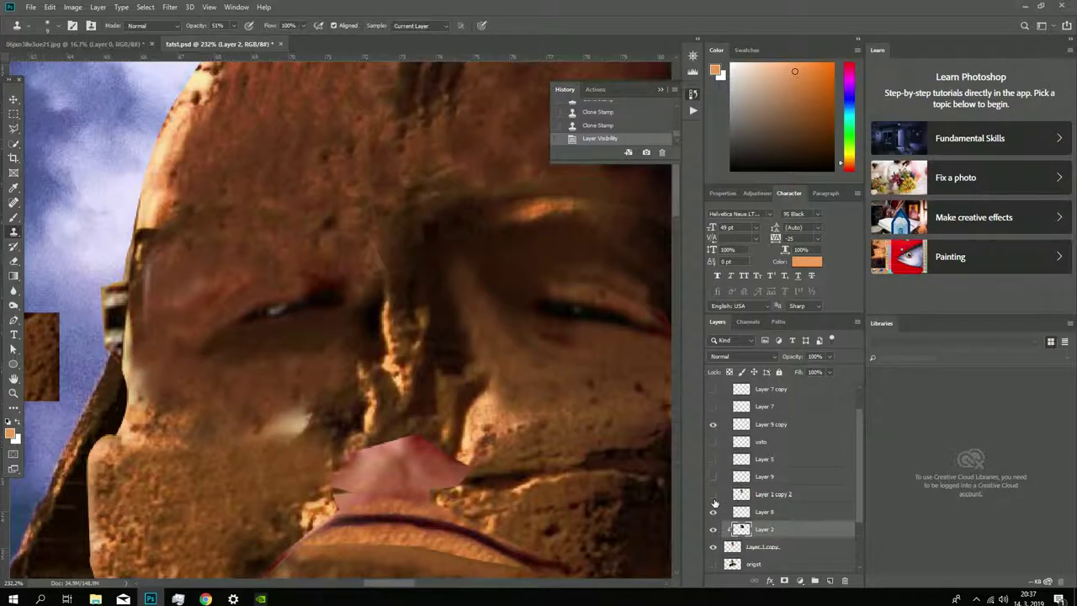
key("ctrl+shift+z")
key("ctrl+z")
key("ctrl+z")
key("7")
key("8")
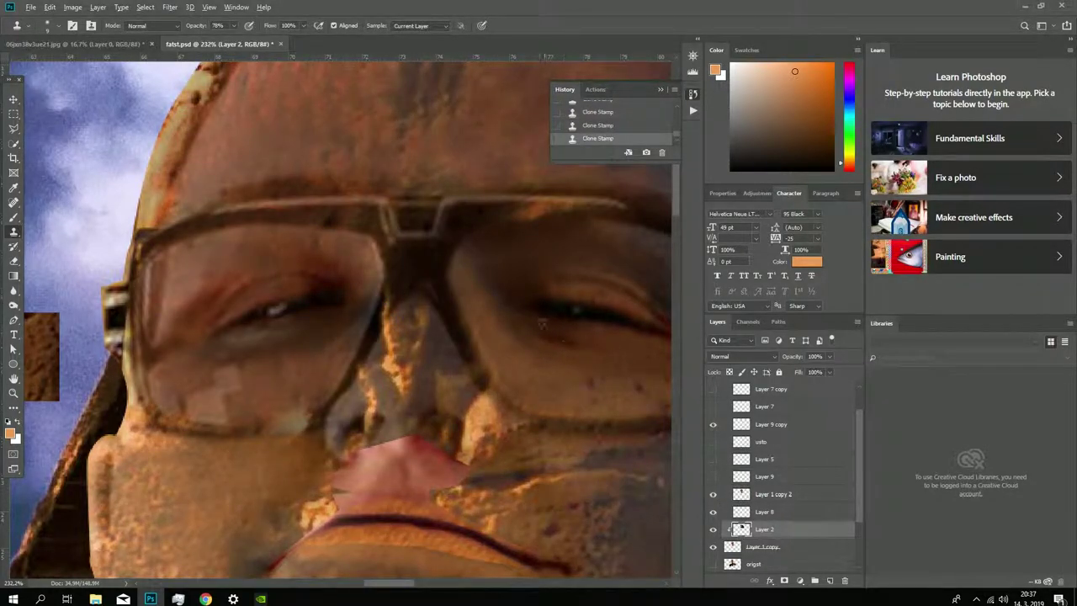
key("ctrl+shift+z")
key("ctrl+shift+z")
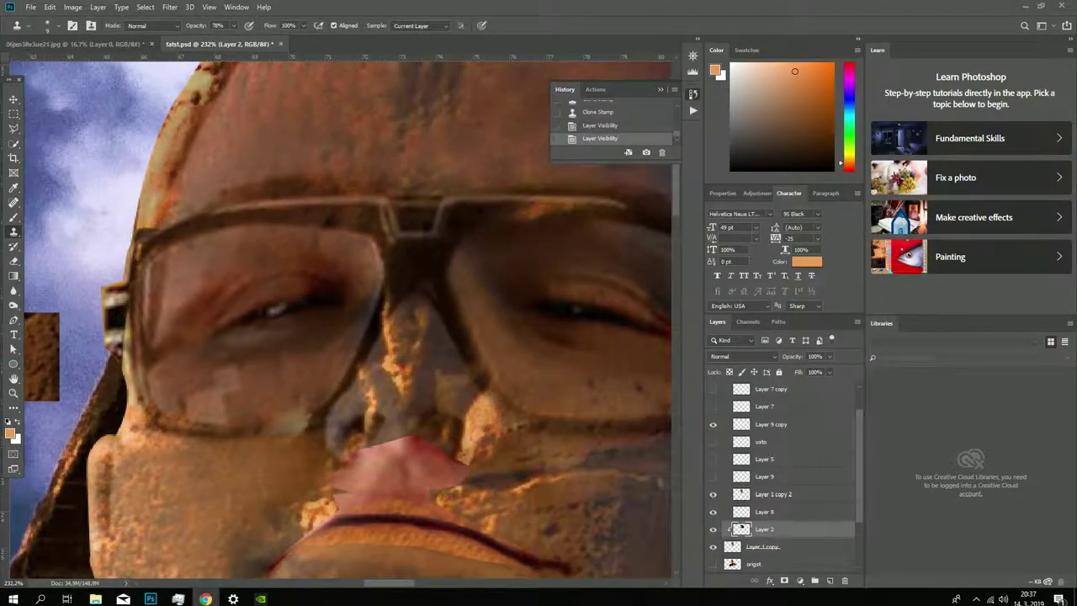
Step: Toggle Layer 1 copy 2 and Layer 2 visibility to compare the sphinx blend
scroll(570, 420, "down", 3)
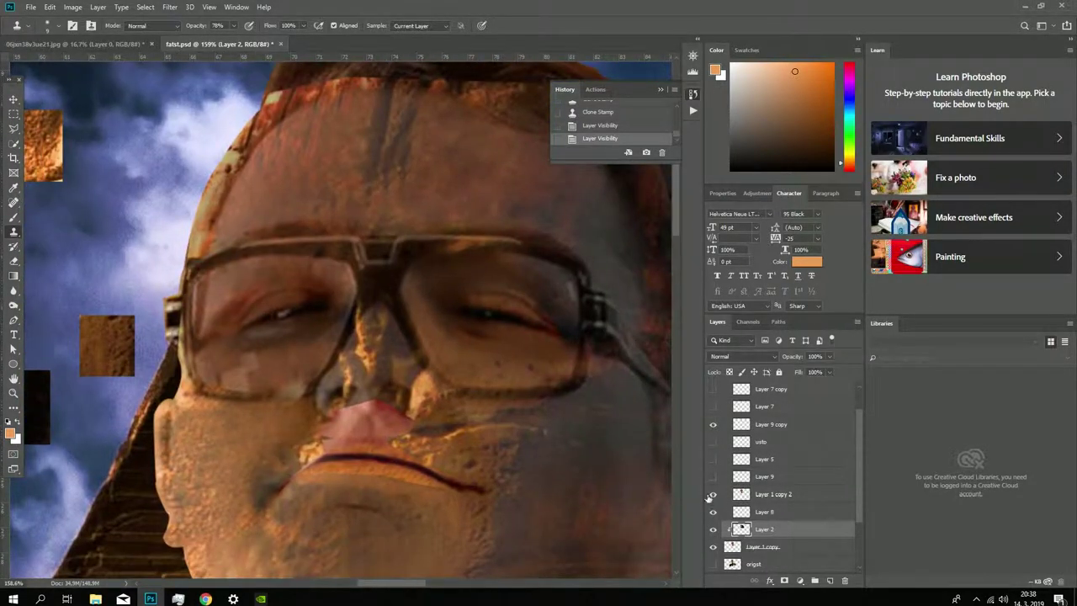
left_click(713, 494)
left_click(713, 496)
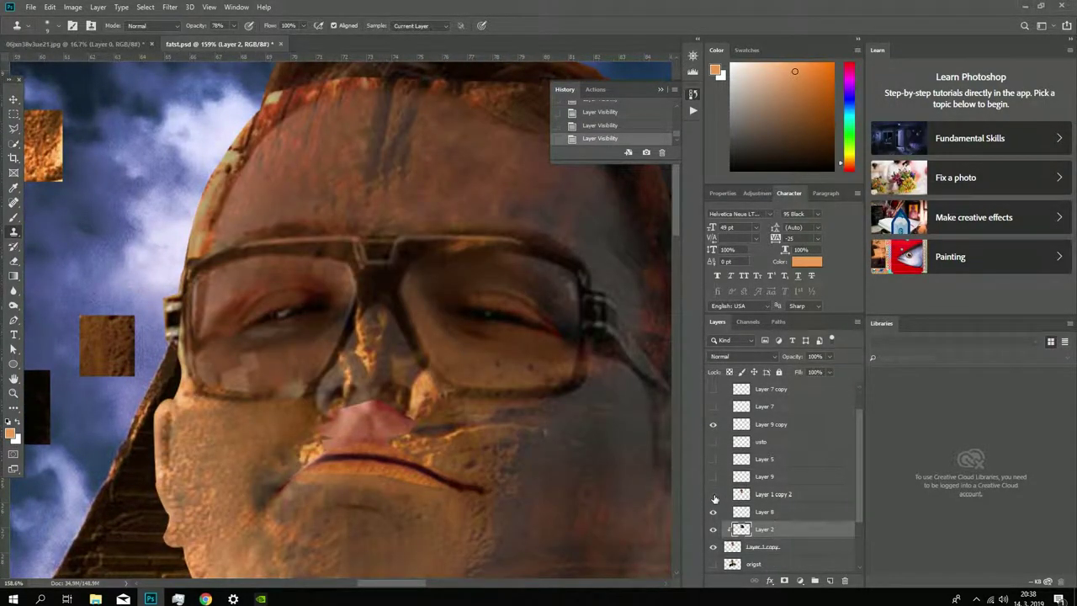
left_click(714, 497)
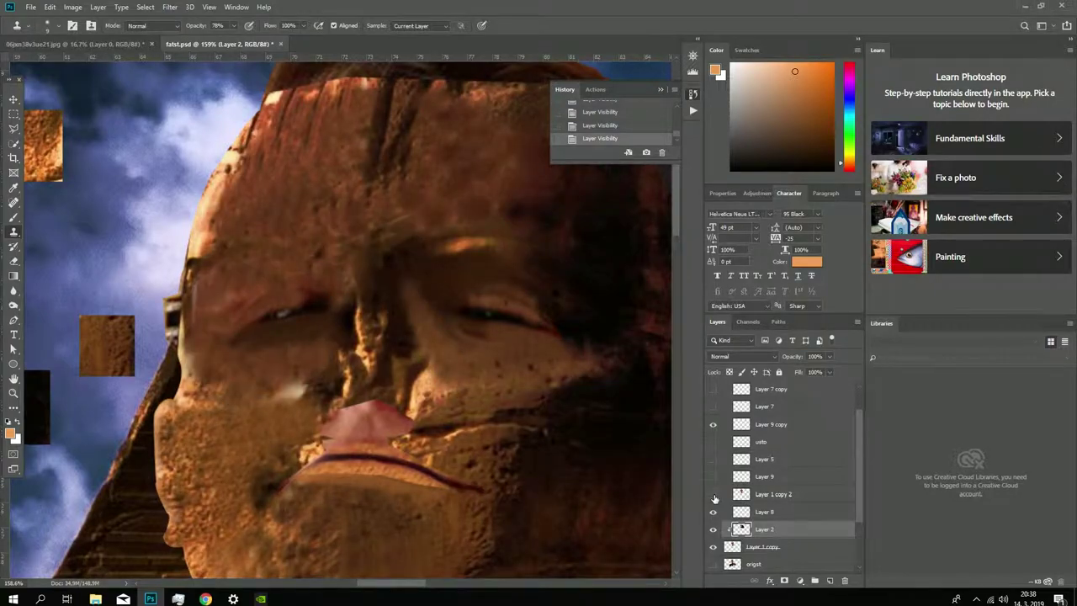
left_click(714, 496)
left_click(713, 530)
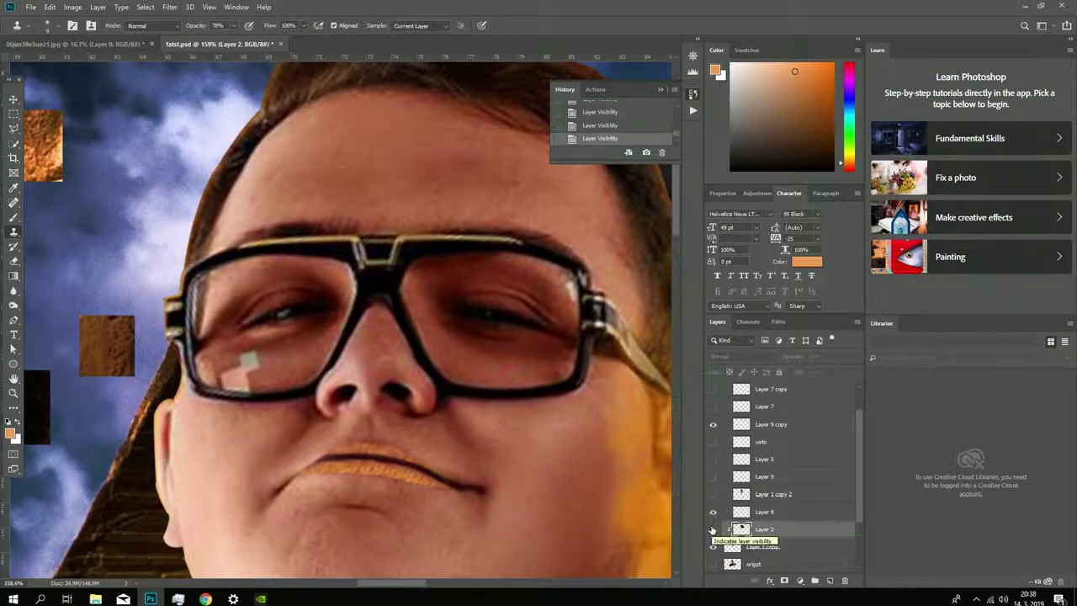
left_click(712, 530)
left_click(713, 494)
left_click(713, 529)
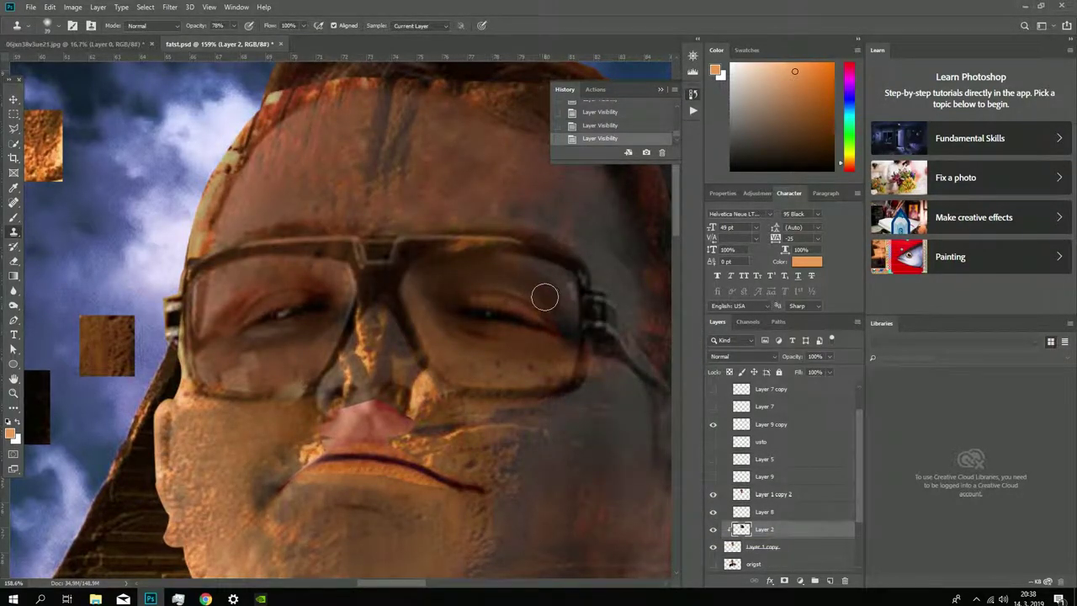
Step: Clone stone texture over the right eye and glasses frame
mouse_move(545, 296)
left_mouse_down()
mouse_move(558, 305)
mouse_move(548, 274)
mouse_move(567, 329)
mouse_move(572, 316)
left_mouse_up()
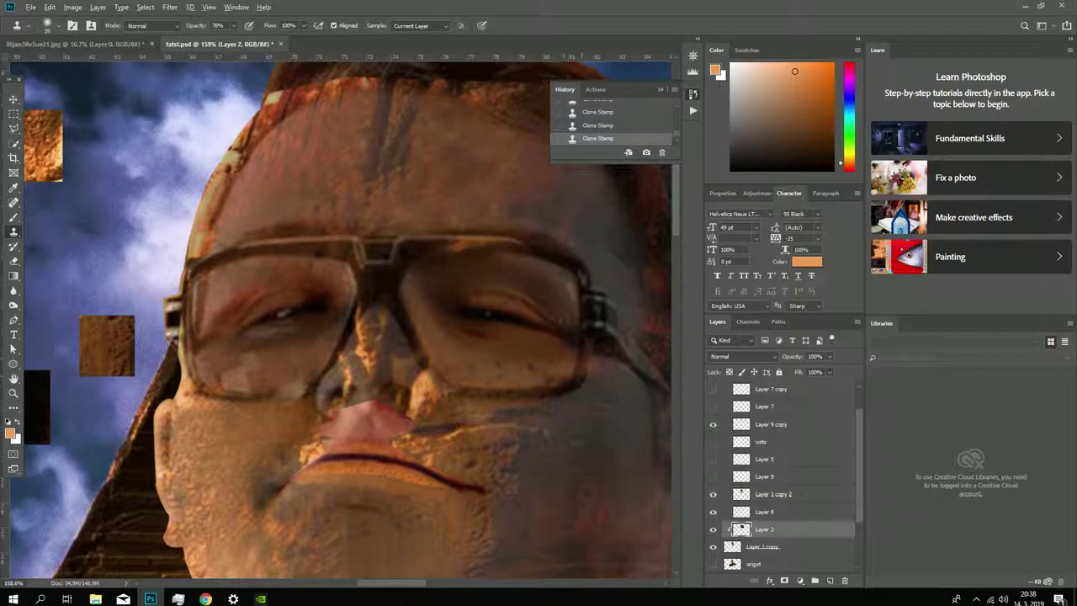
scroll(564, 370, "up", 3)
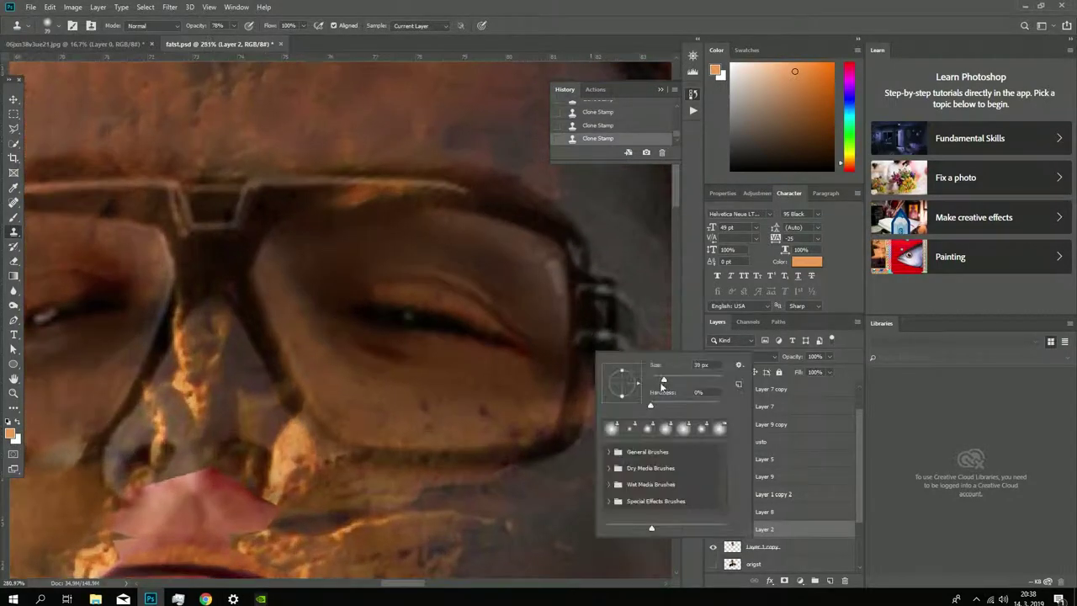
right_click(513, 394)
key("Return")
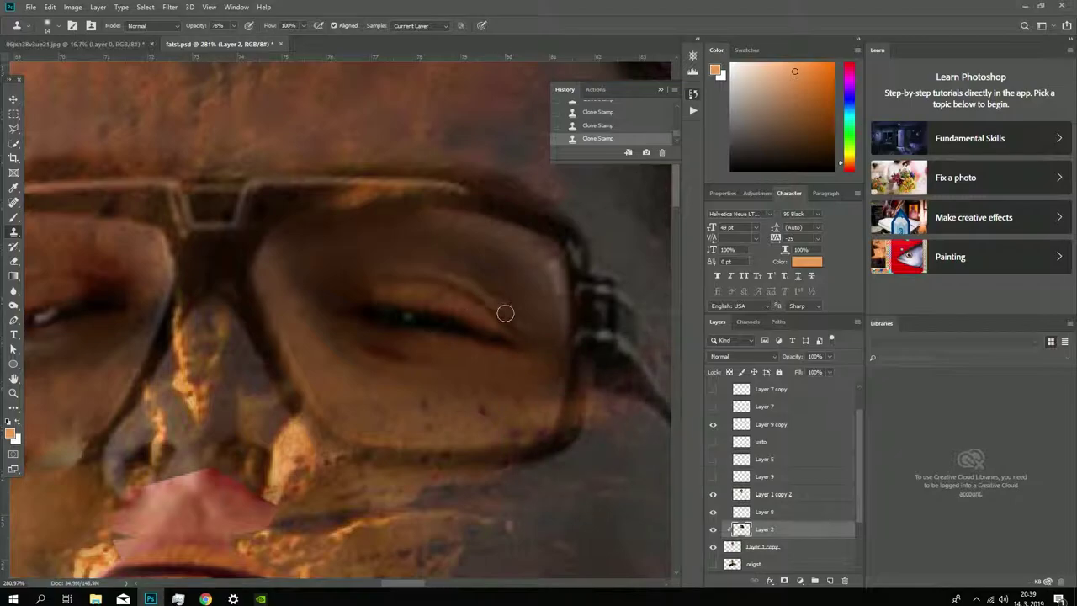
scroll(505, 313, "down", 5)
scroll(498, 341, "up", 4)
scroll(498, 341, "down", 5)
scroll(543, 346, "up", 5)
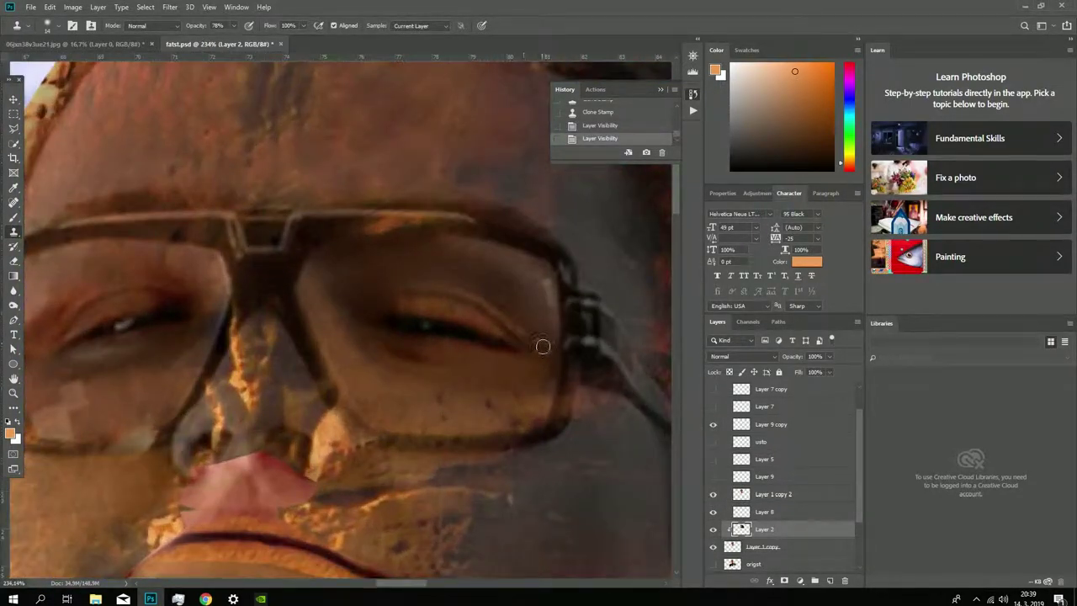
Step: Sample a clone source near the eye and retouch the adjacent skin
left_click(467, 301)
left_click(480, 309)
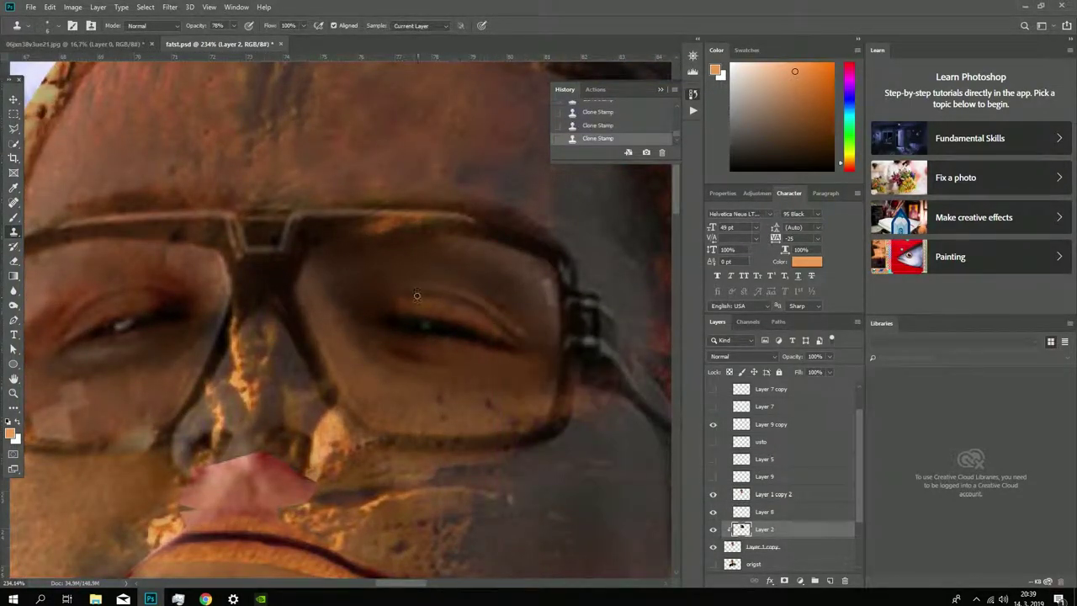
left_click(714, 495)
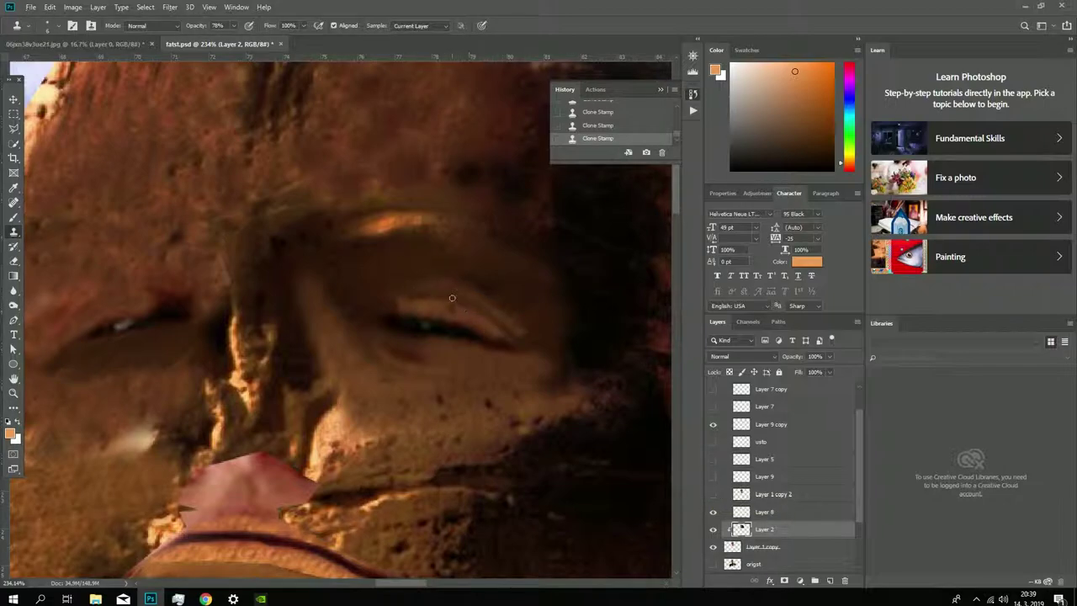
scroll(483, 362, "down", 2)
left_click(713, 494)
left_click(714, 495)
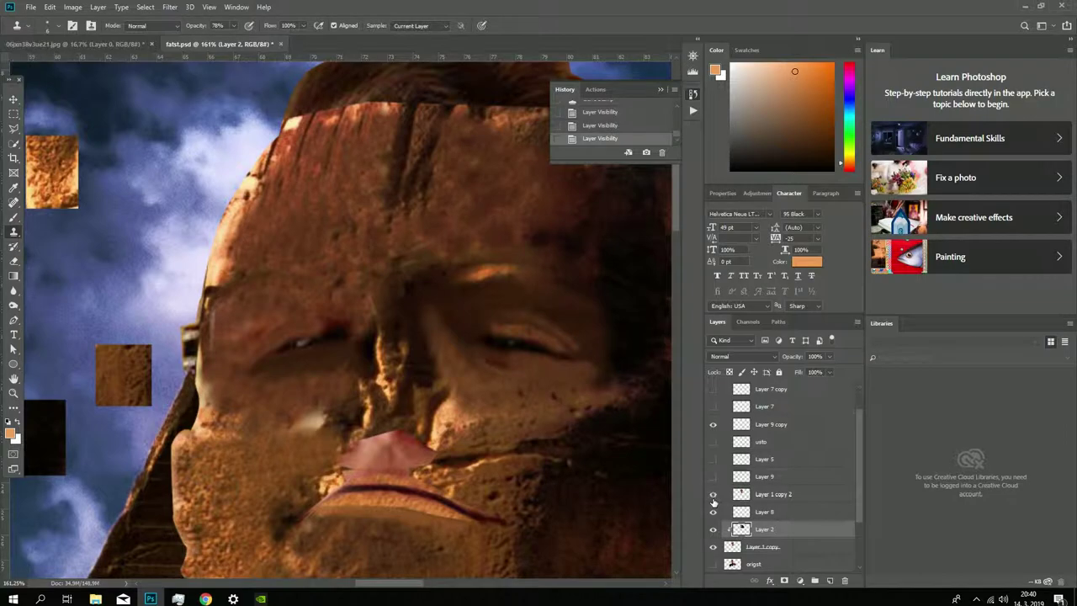
scroll(183, 330, "up", 2)
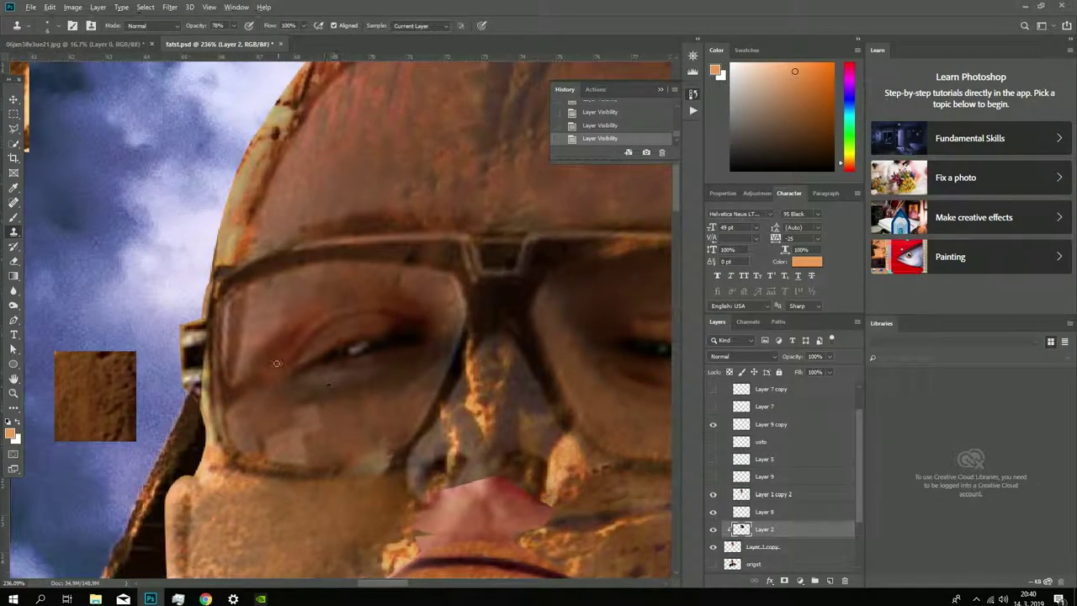
Step: At 55% cloning opacity, clone soft texture under the left eye
right_click(323, 374)
right_click(367, 384)
key("Escape")
key("5")
key("5")
left_click_drag(286, 345, 268, 369)
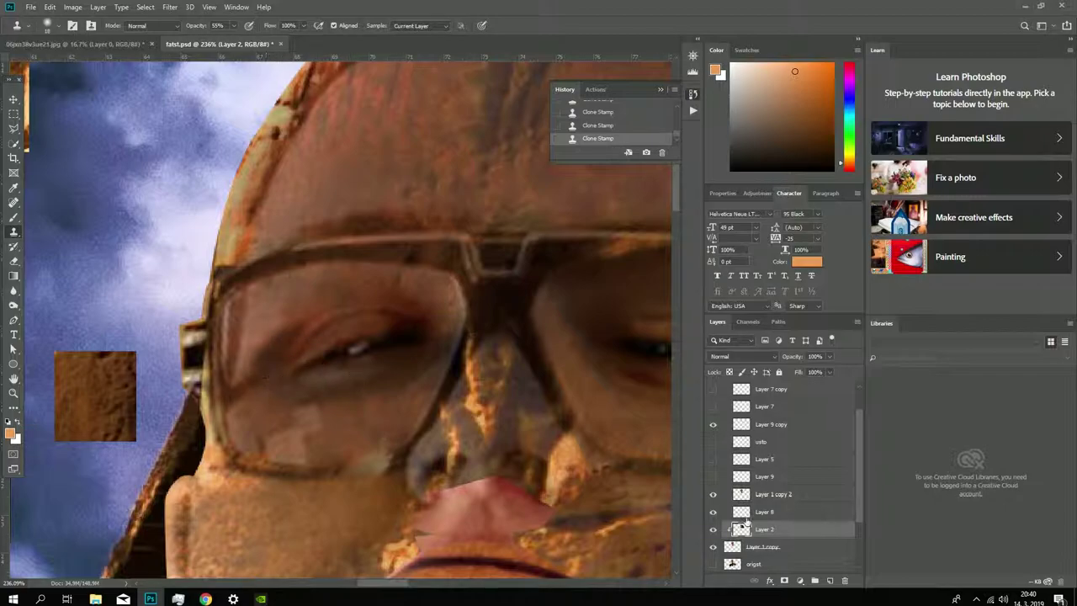
Step: Toggle the glasses face layer repeatedly to check the under-eye blend
left_click(714, 494)
left_click(714, 495)
left_click(714, 495)
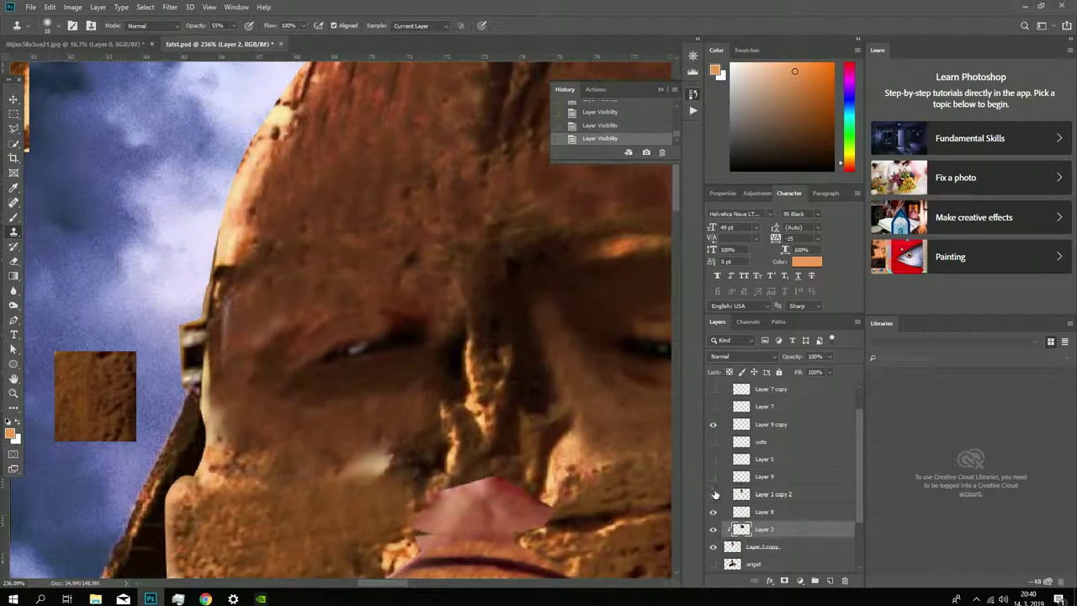
left_click(715, 495)
left_click(714, 495)
left_click(714, 495)
left_click(714, 498)
left_click(714, 498)
Step: Clone faint texture onto the eyebrow area at 24% opacity
right_click(368, 348)
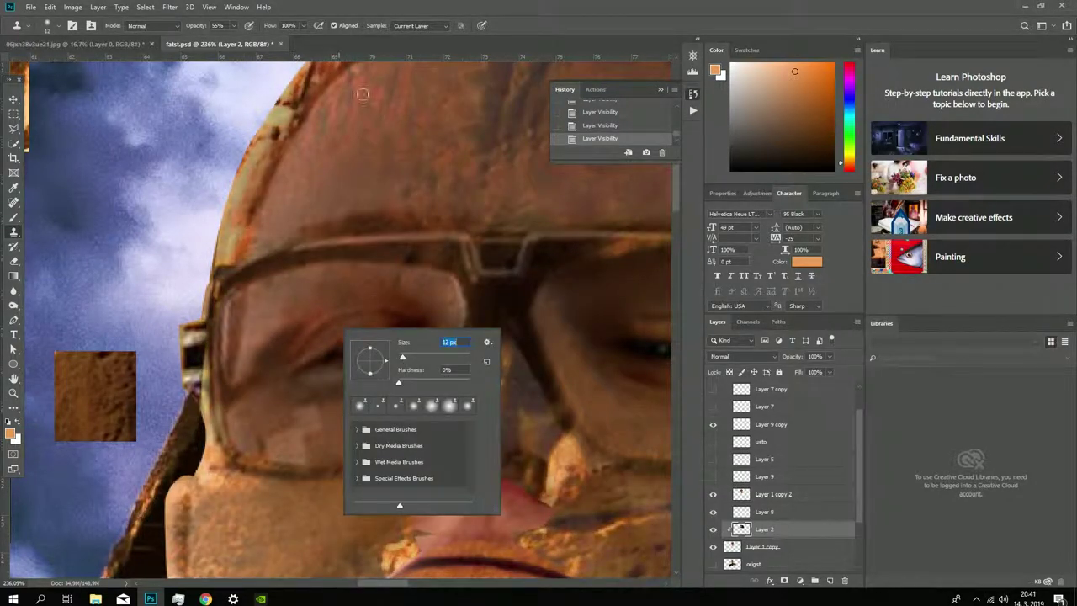
key("Escape")
key("2")
key("4")
left_click(312, 325)
left_click(317, 323)
left_click(320, 320)
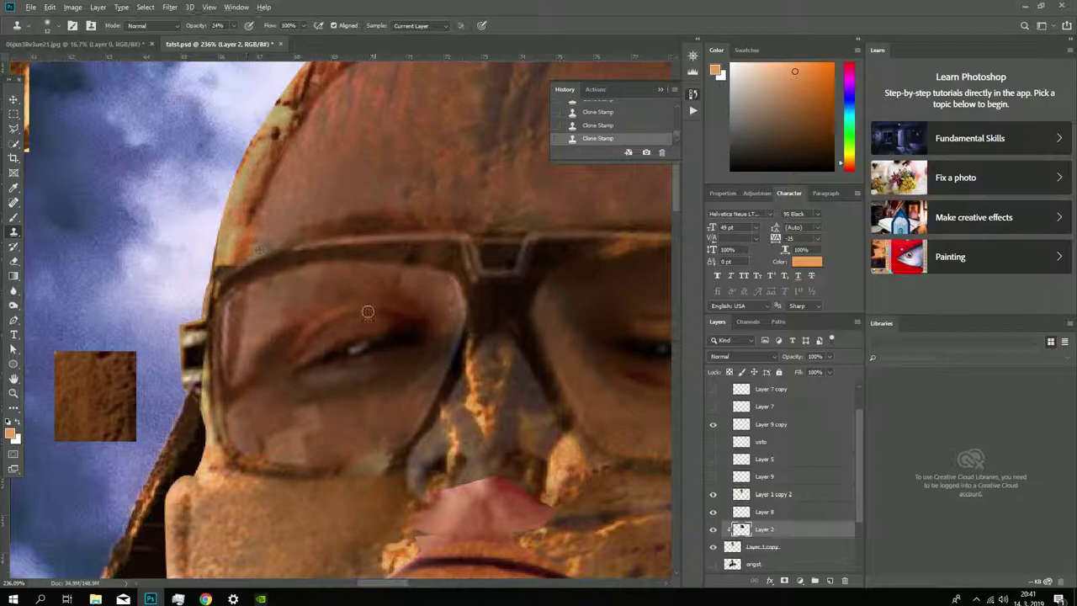
Step: Compare with the glasses face hidden, then clone more texture around the left eye
key("ctrl+comma")
key("ctrl+comma")
key("ctrl+comma")
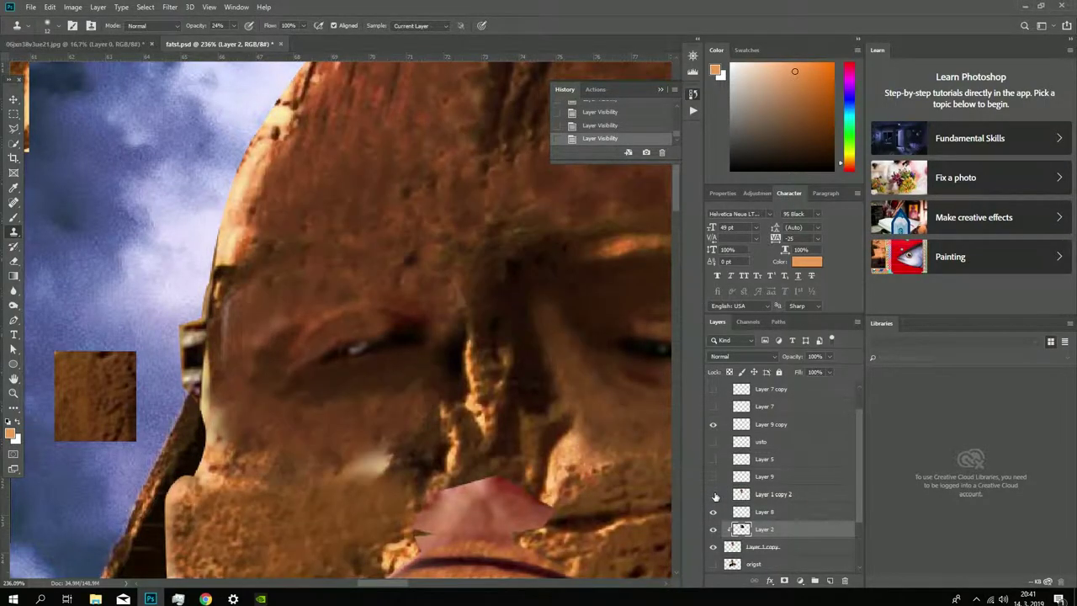
key("ctrl+comma")
left_click(368, 307)
left_click(374, 306)
left_click(380, 307)
Step: Clone texture near the left eye at 15% opacity
key("1")
key("5")
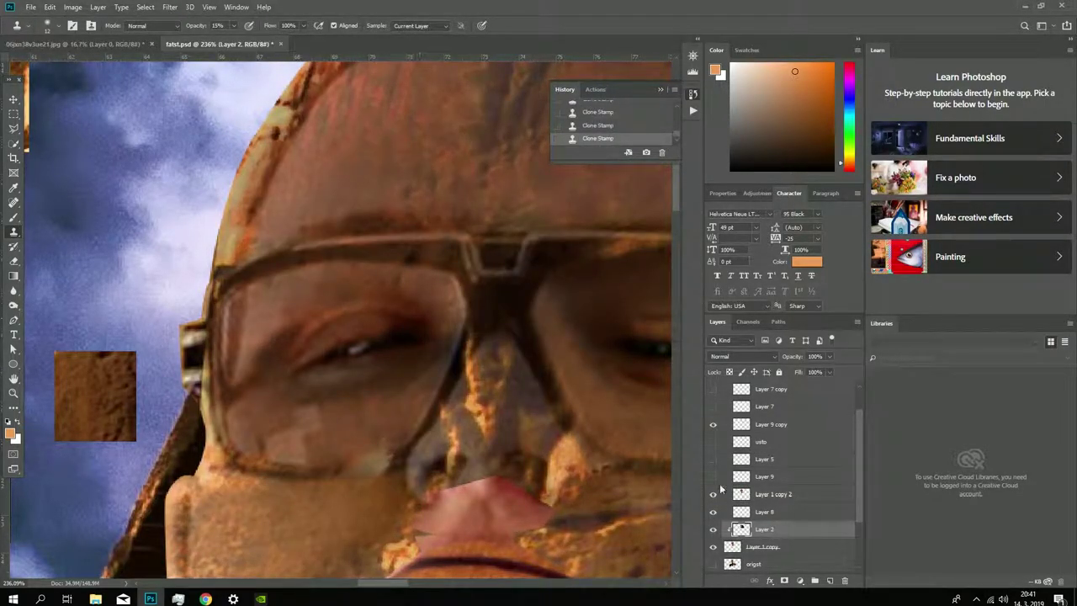
left_click(714, 495)
left_click(714, 495)
right_click(334, 364)
key("Escape")
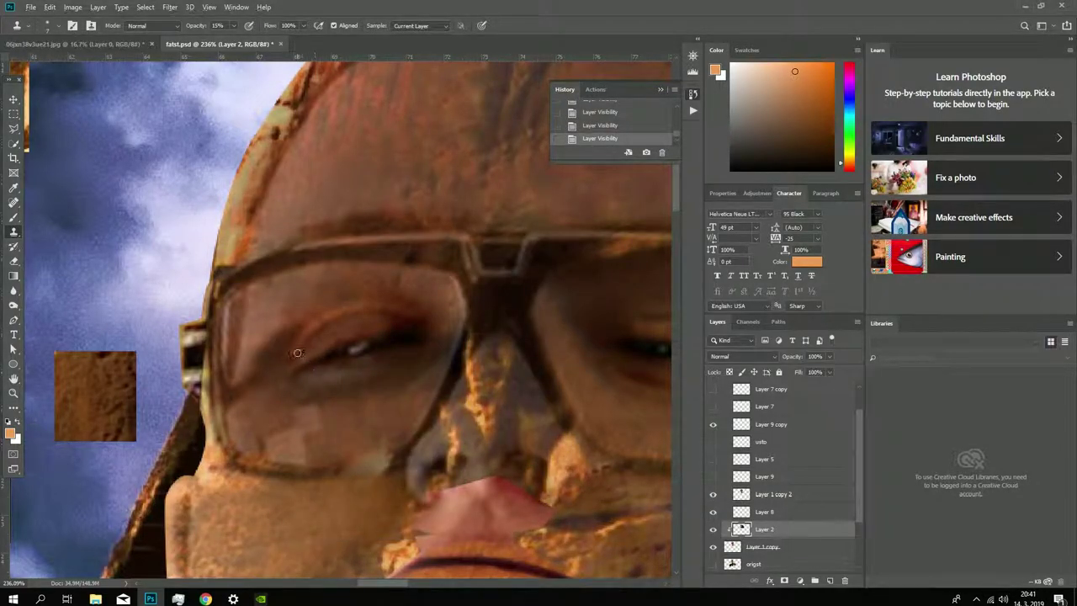
left_click(312, 336)
left_click(311, 336)
left_click(311, 336)
Step: Clone texture over the eye corner at 100% opacity after comparing at 55%
key("5")
key("5")
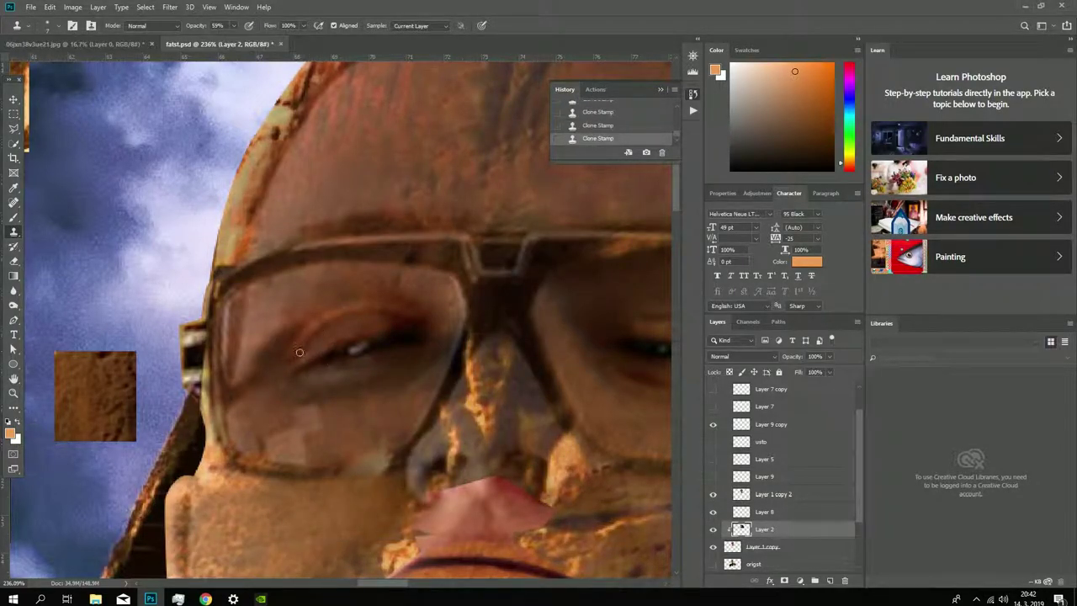
left_click(717, 501)
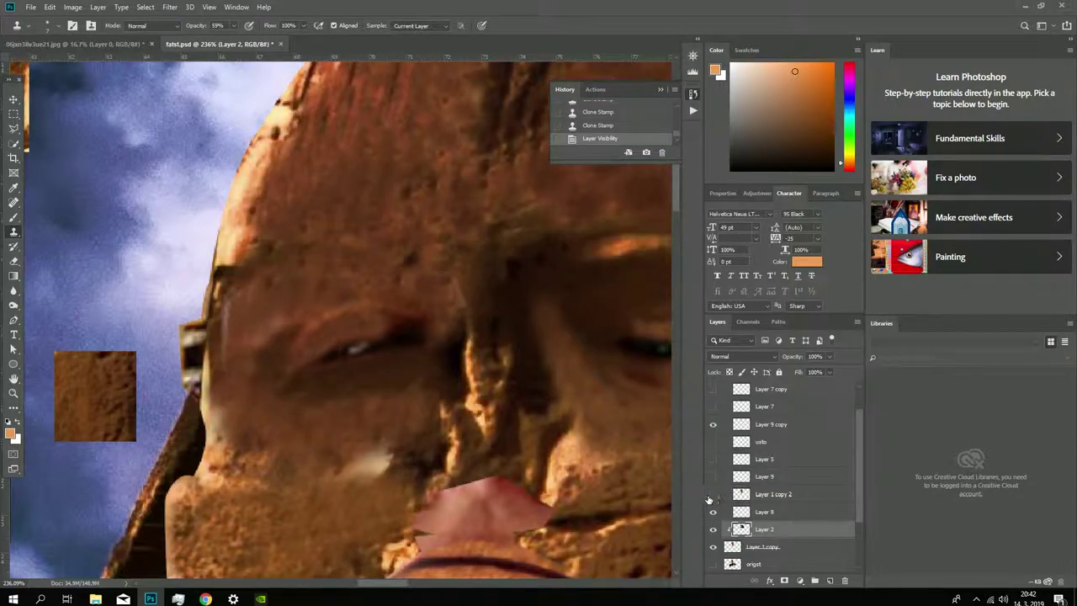
left_click(717, 501)
key("0")
left_click(343, 350)
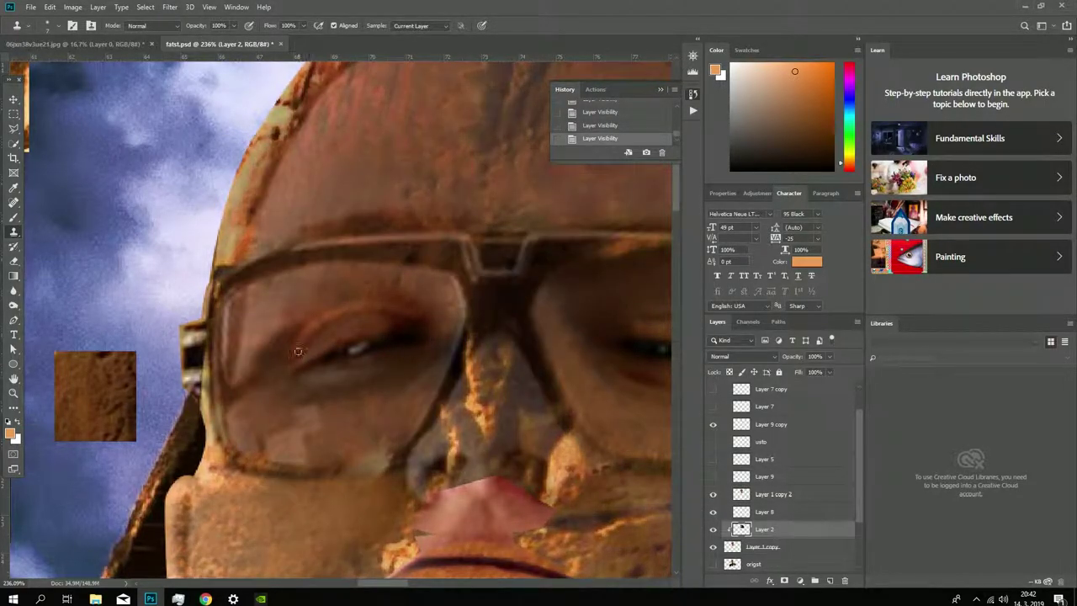
left_click(303, 352)
left_click(331, 351)
scroll(336, 353, "up", 1)
Step: Set up a black brush at 47% opacity
key("b")
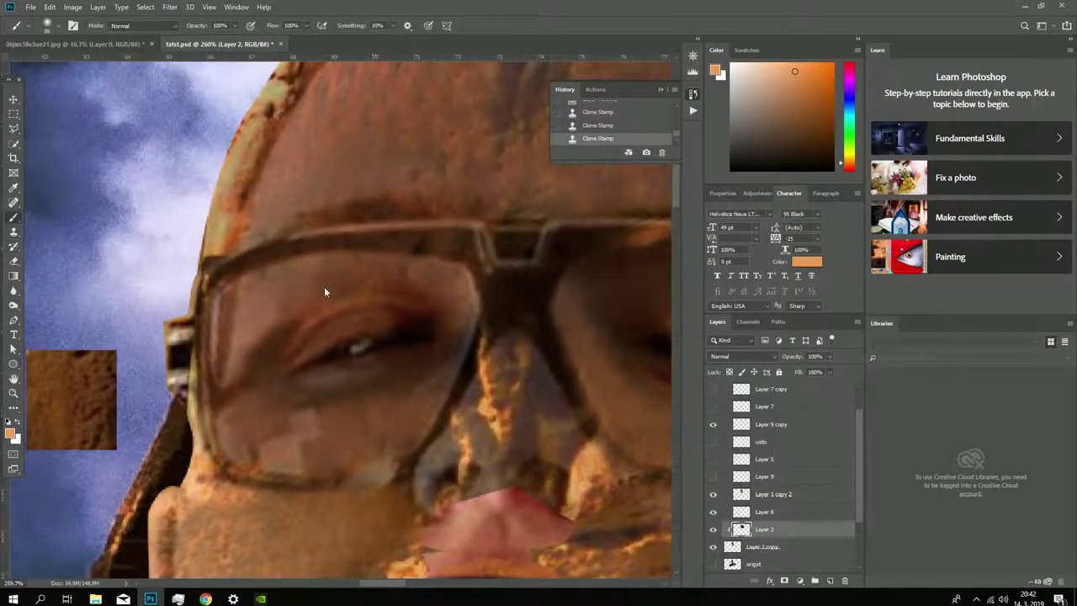
left_click(715, 71)
left_click(770, 420)
key("Return")
key("6")
key("4")
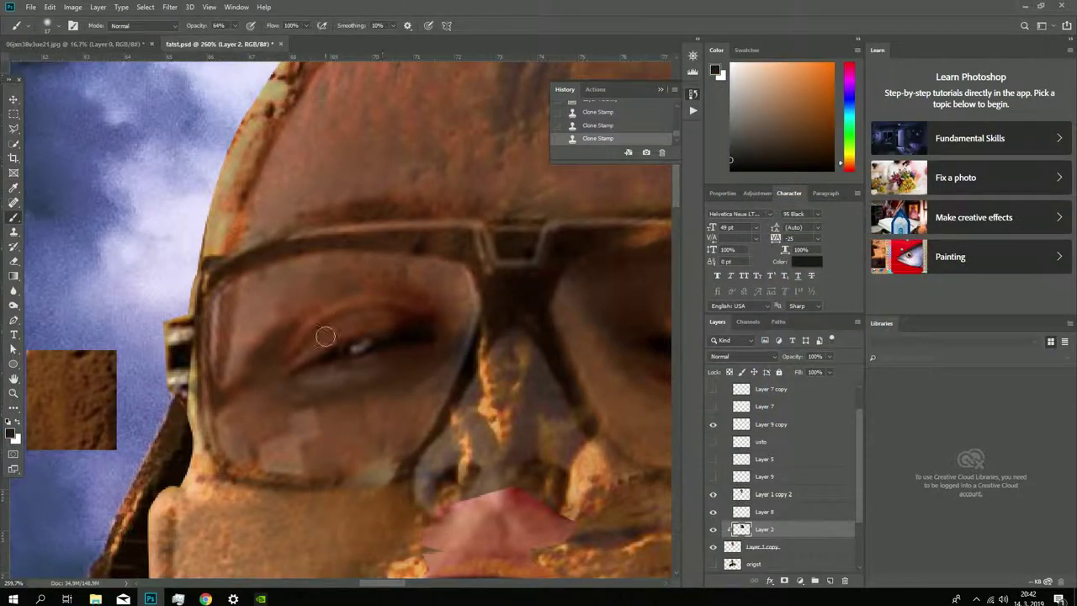
right_click(489, 371)
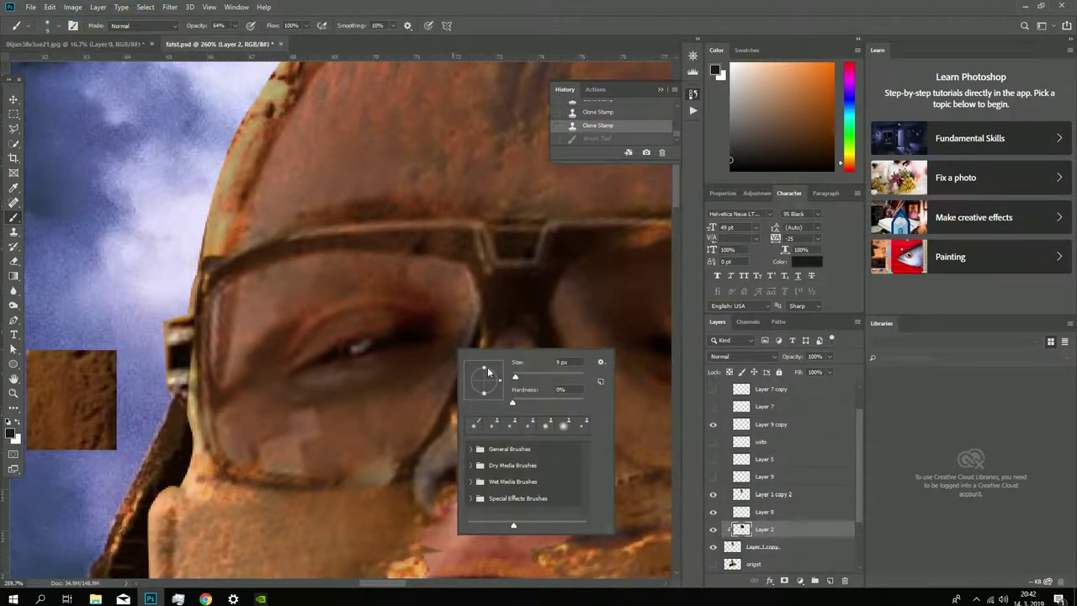
key("Escape")
key("4")
key("7")
Step: Paint dark shading around the left eye at 47%, then 18% opacity, comparing without the glasses
left_click(294, 353)
left_click(343, 316)
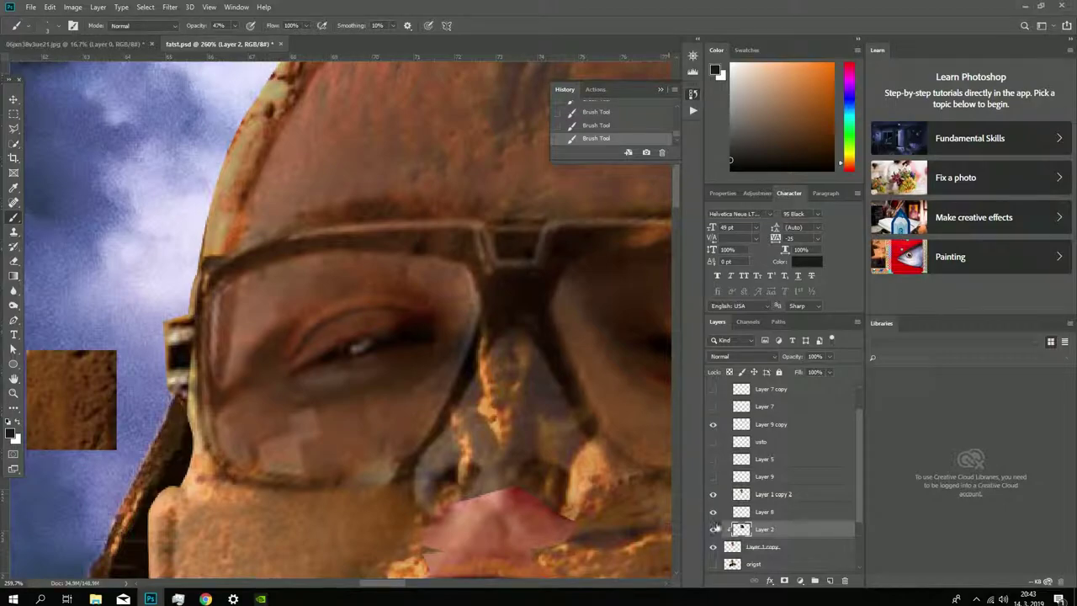
left_click(713, 495)
left_click(713, 495)
left_click(713, 495)
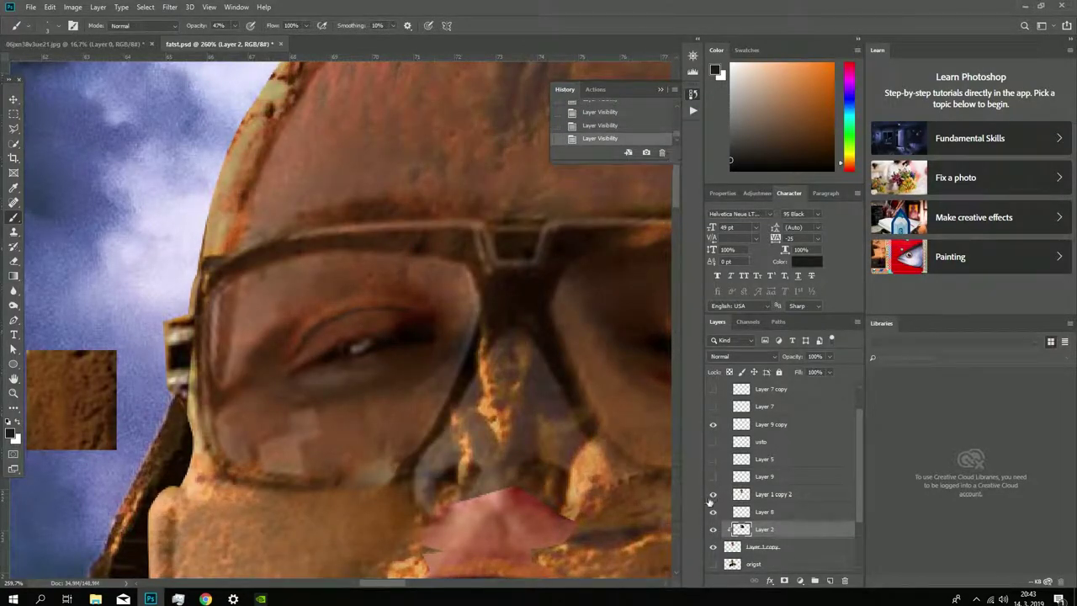
left_click(341, 318)
key("1")
key("8")
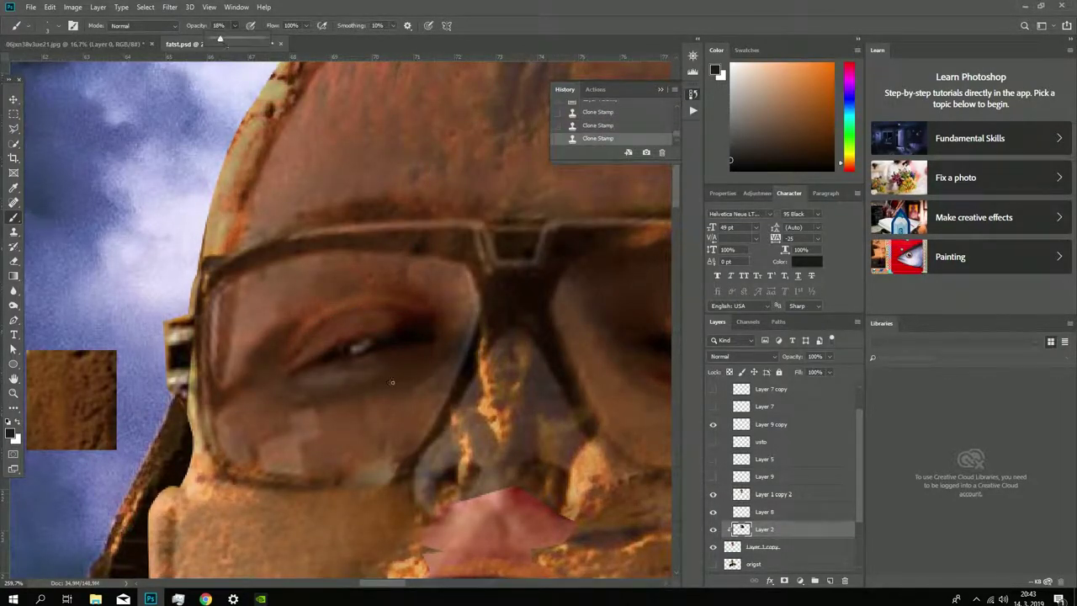
left_click(338, 317)
left_click(713, 495)
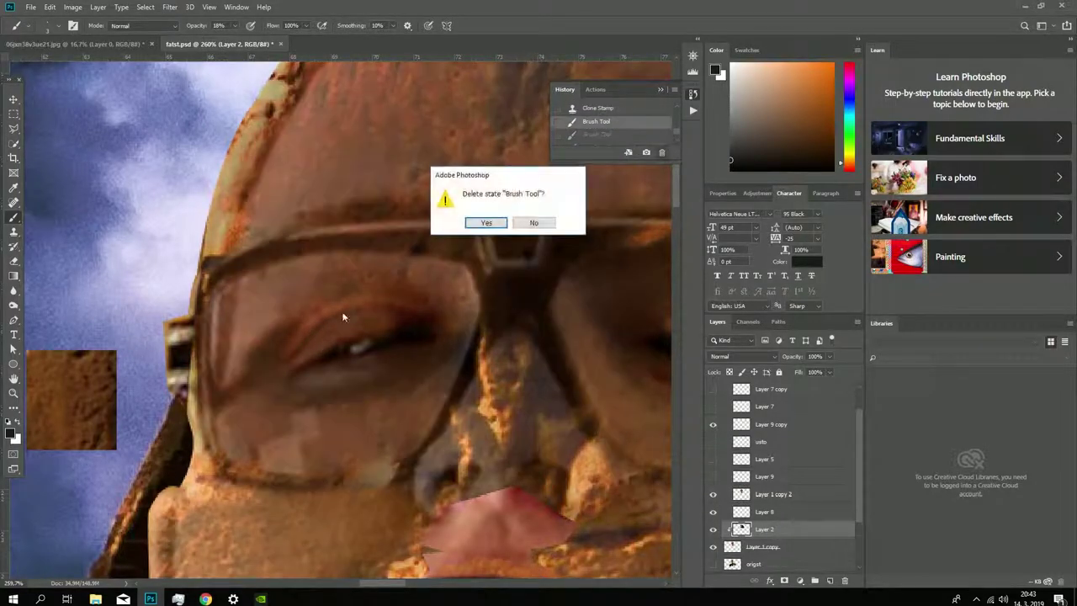
Step: Sample a stone colour and switch to Layer 2, comparing the eye with and without the glasses
key("Return")
key("i")
left_click(396, 361)
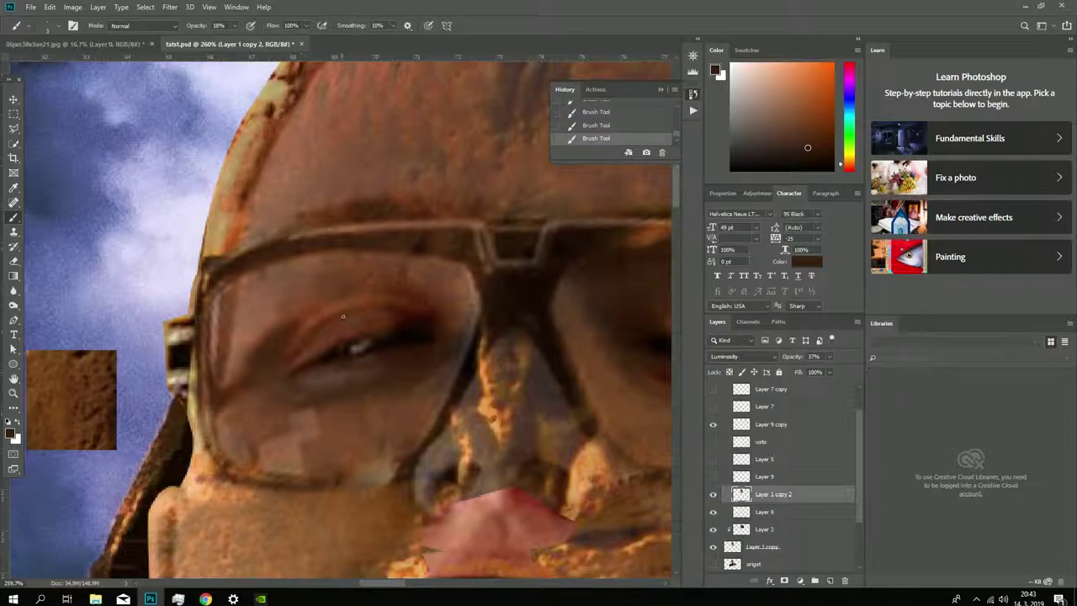
left_click(764, 528)
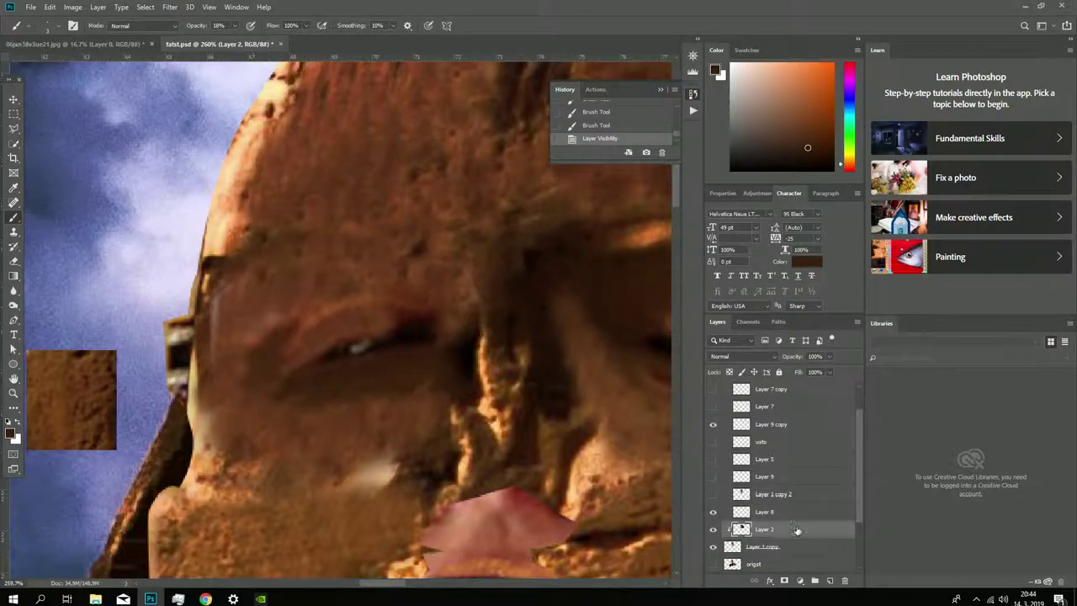
left_click(713, 495)
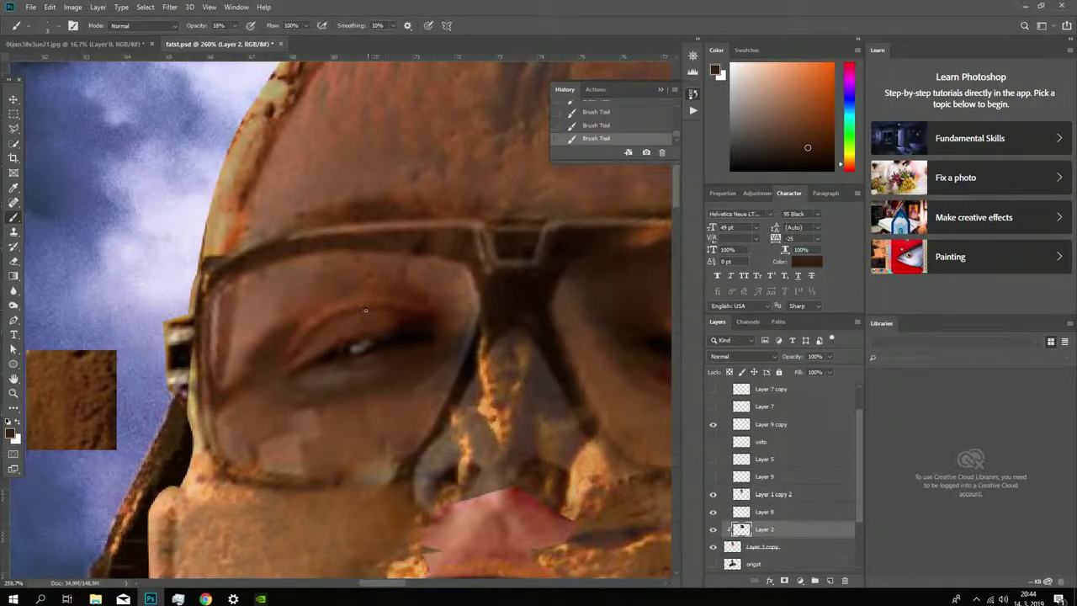
left_click(713, 494)
left_click(713, 494)
Step: Paint over the stone beside the left eye, then show the glasses layer again
scroll(447, 409, "down", 5)
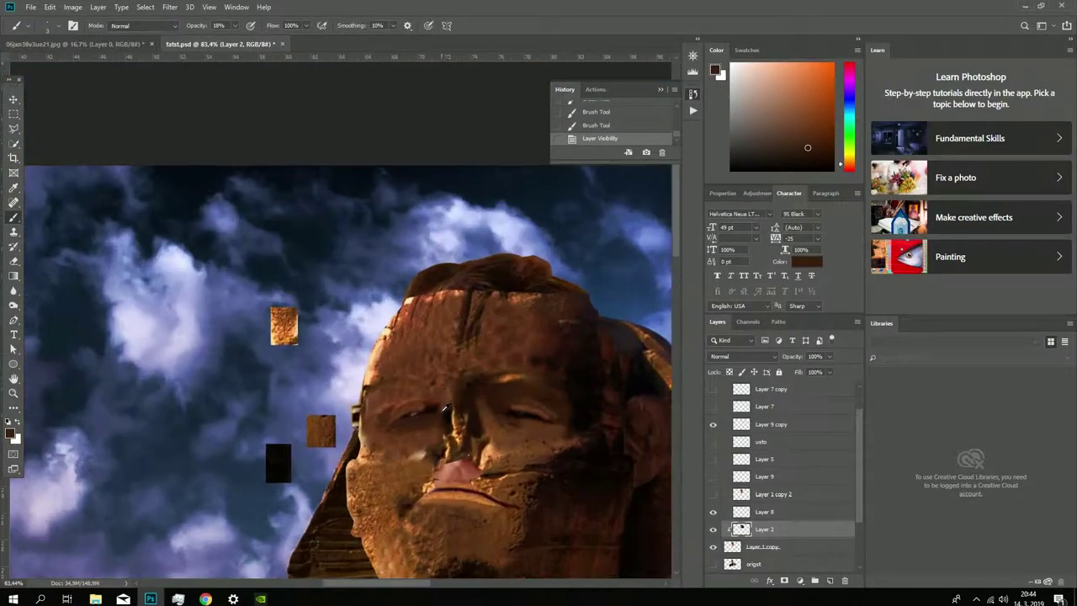
scroll(445, 408, "up", 5)
left_click(713, 494)
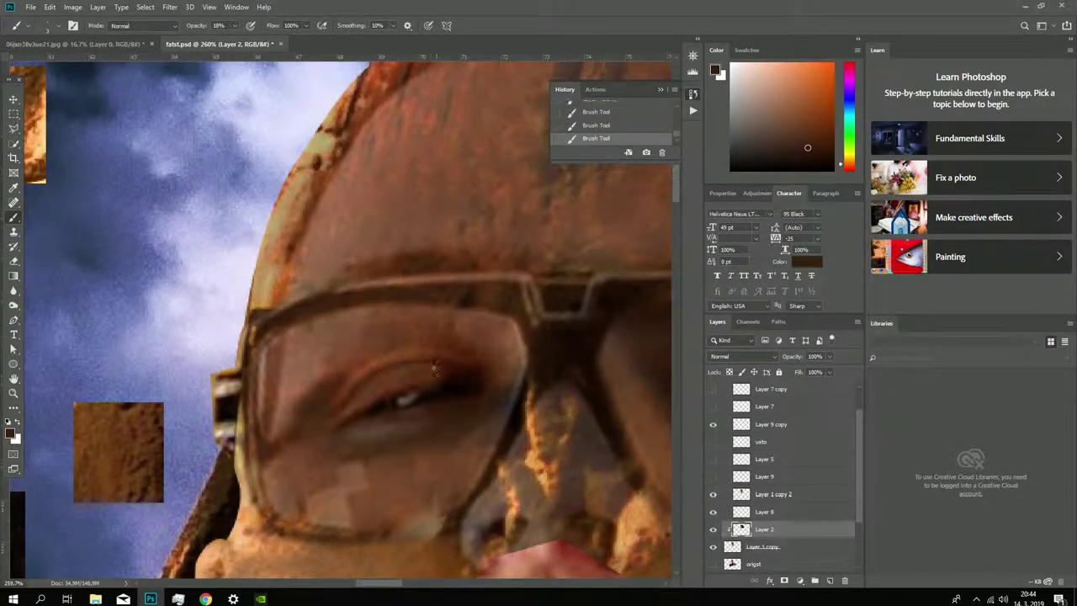
left_click(713, 494)
left_click(366, 381)
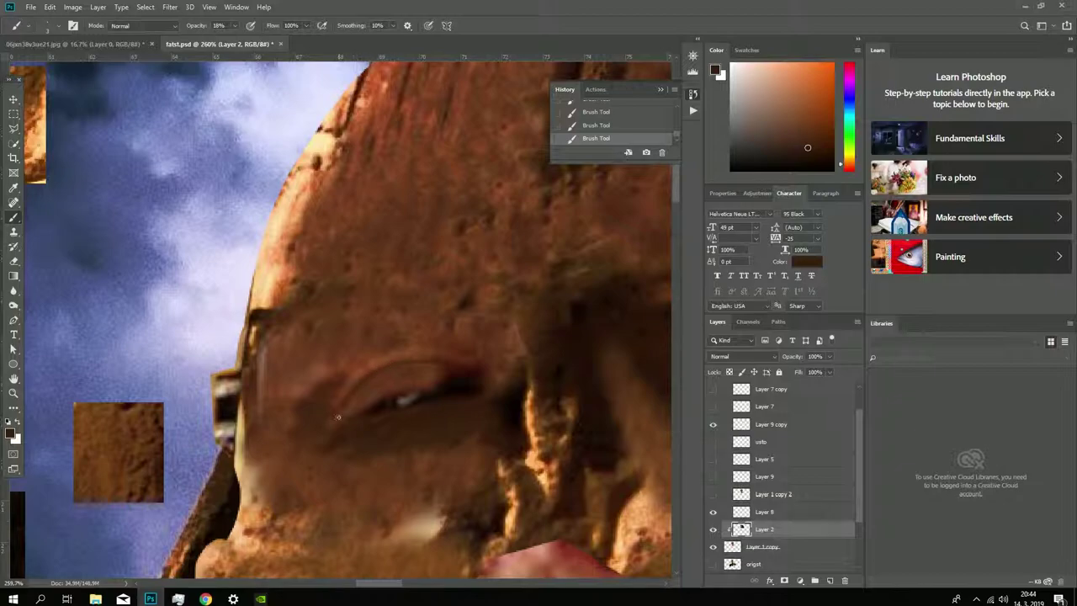
scroll(337, 416, "down", 5)
scroll(337, 416, "up", 1)
scroll(338, 417, "up", 2)
scroll(338, 417, "up", 1)
left_click(713, 494)
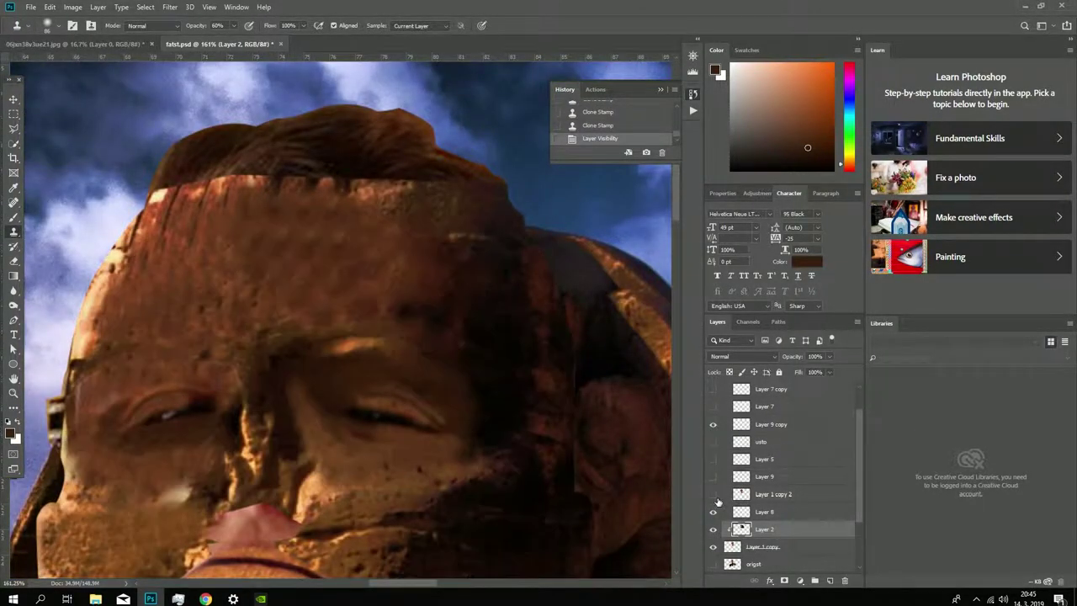
Step: Compare the glasses and stone face layers, leaving Layer 1 copy 2 selected and visible
left_click(714, 496)
left_click(714, 496)
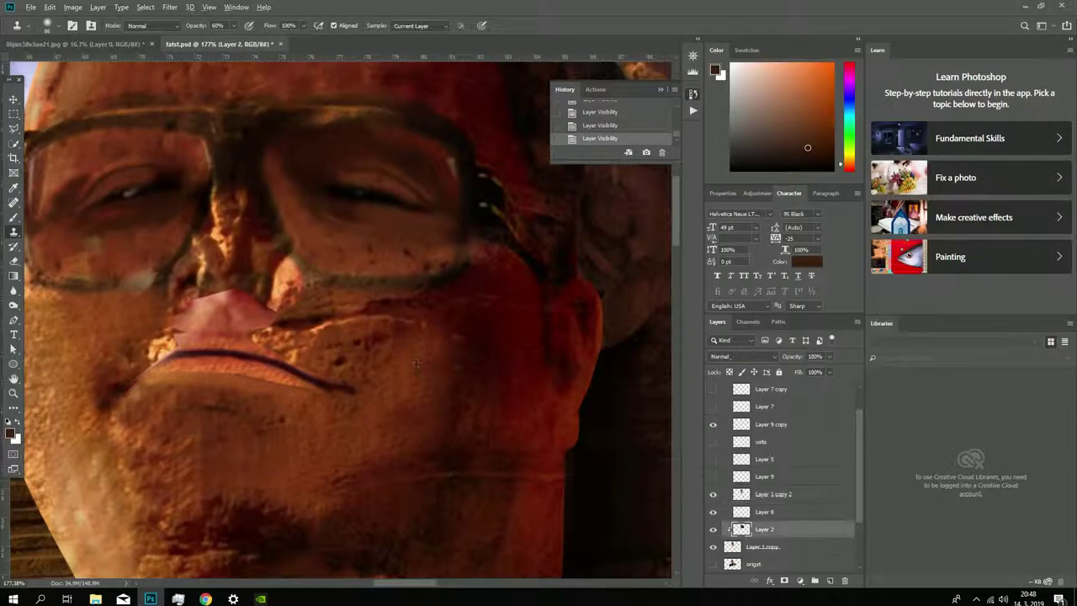
left_click(714, 497)
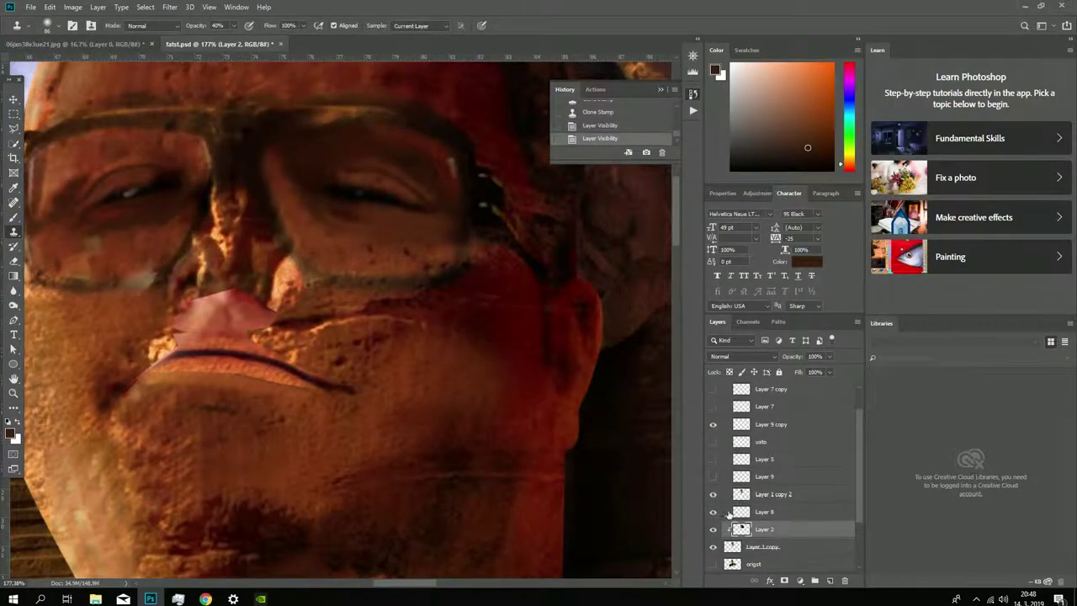
left_click(713, 512)
left_click(714, 512)
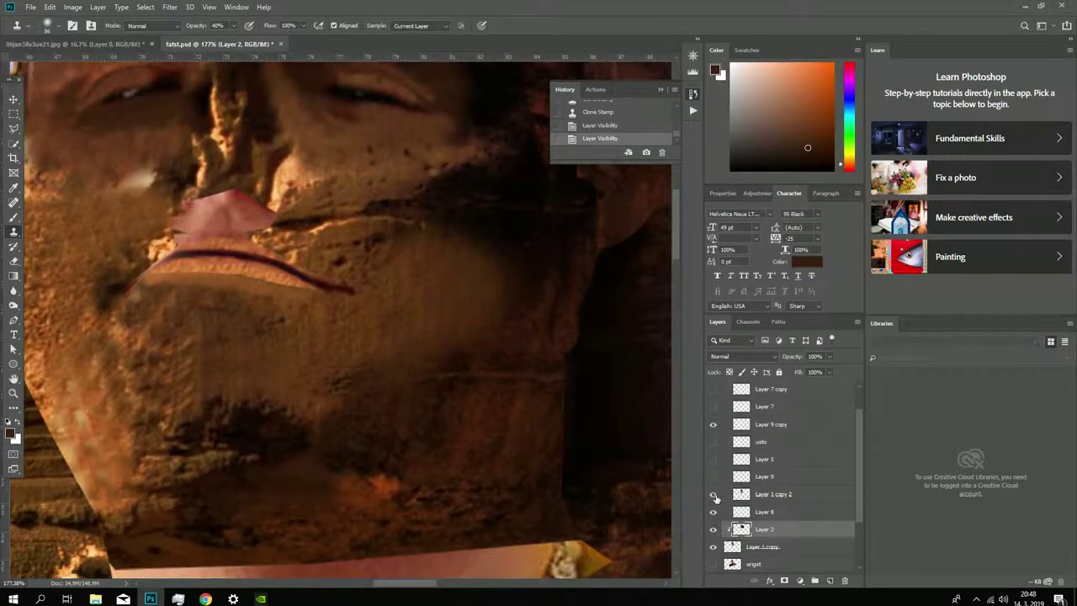
left_click(714, 529)
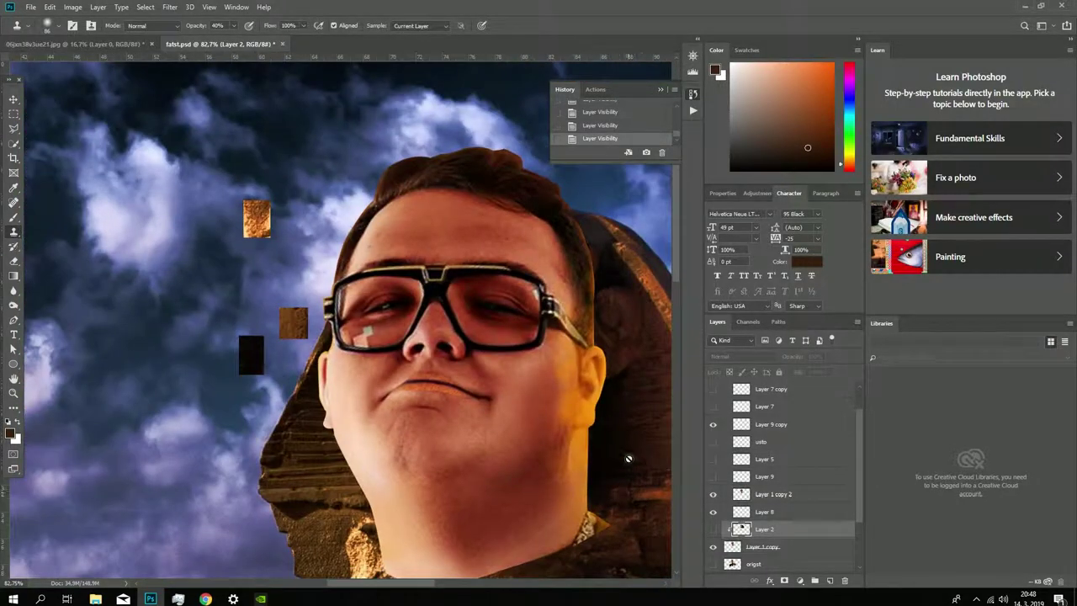
left_click(714, 495)
double_click(715, 494)
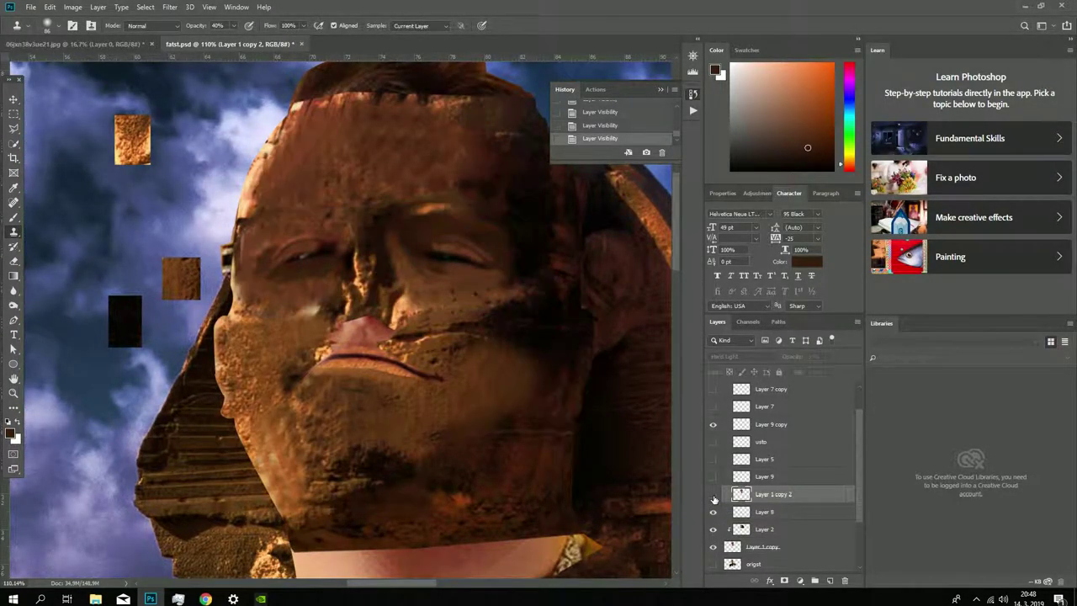
left_click(715, 494)
double_click(715, 494)
Step: Change Layer 1 copy 2's blend mode from Hard Light to Luminosity
left_click(740, 356)
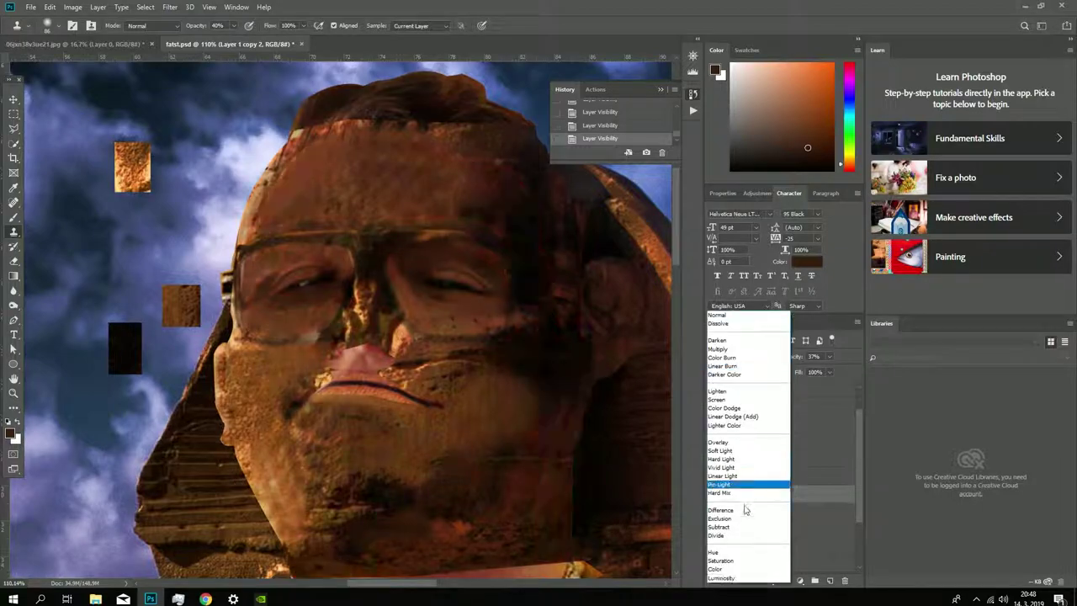
left_click(723, 515)
double_click(712, 531)
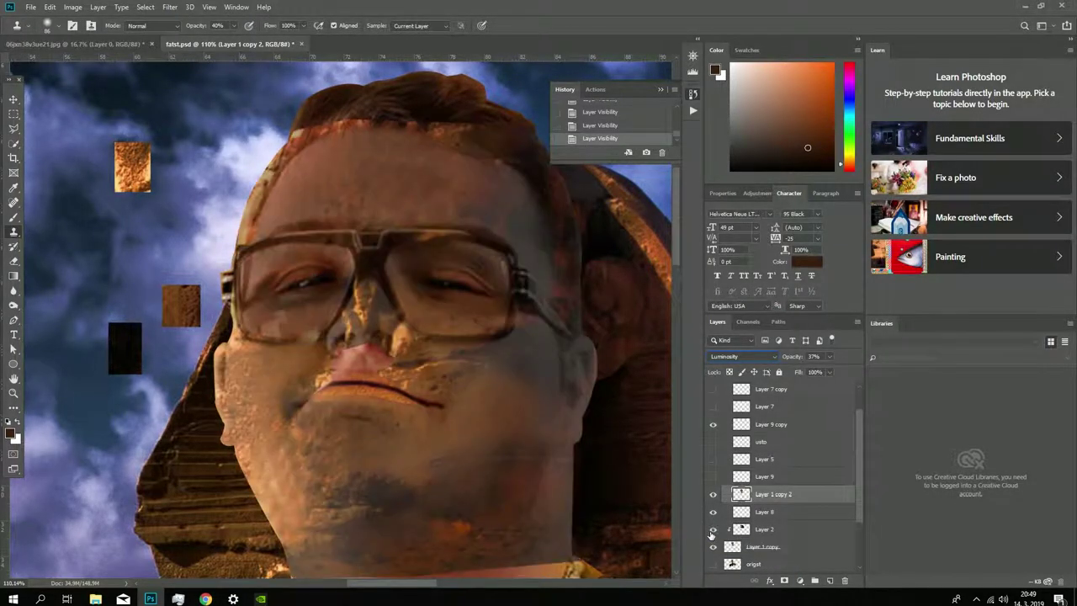
Step: Lasso a small patch beside the nose tip
key("l")
scroll(406, 347, "up", 3)
scroll(407, 347, "up", 2)
left_click_drag(322, 345, 379, 348)
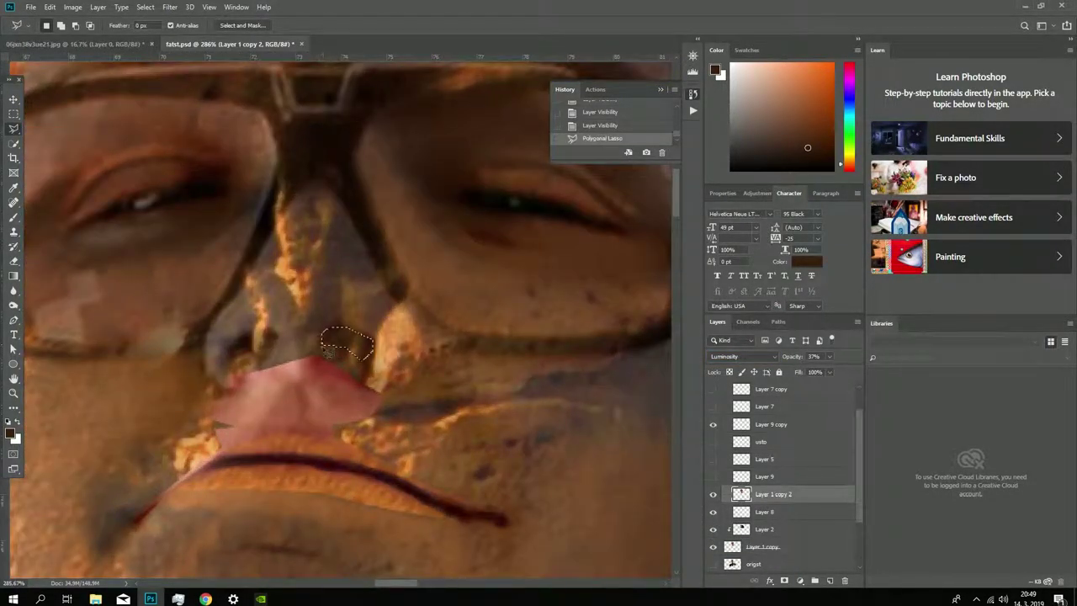
Step: Delete the selected patch beside the nostril on Layer 2 and deselect
key("ctrl+z")
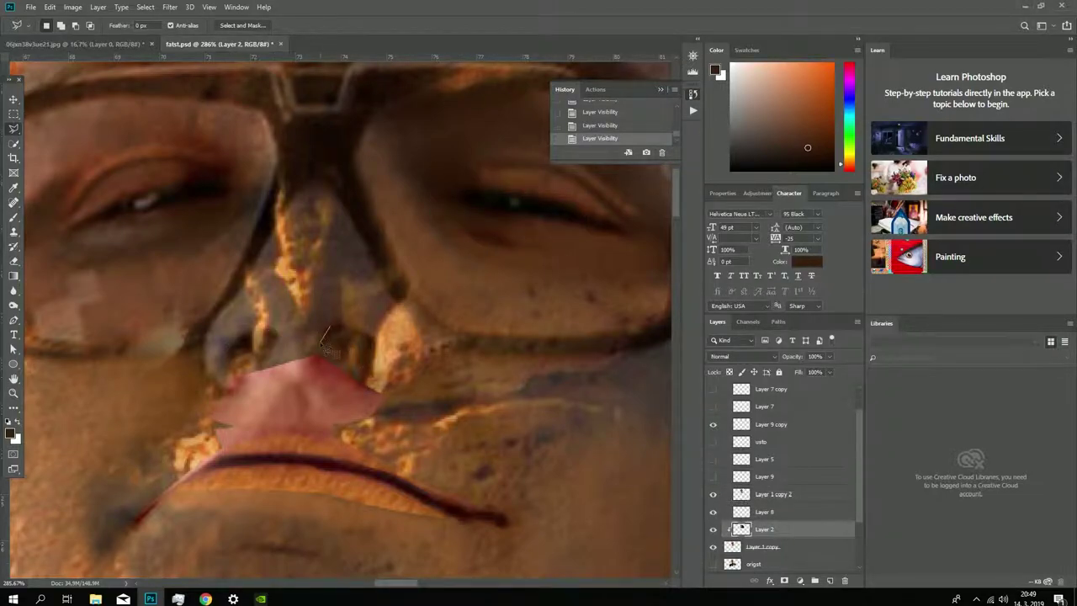
key("ctrl+shift+z")
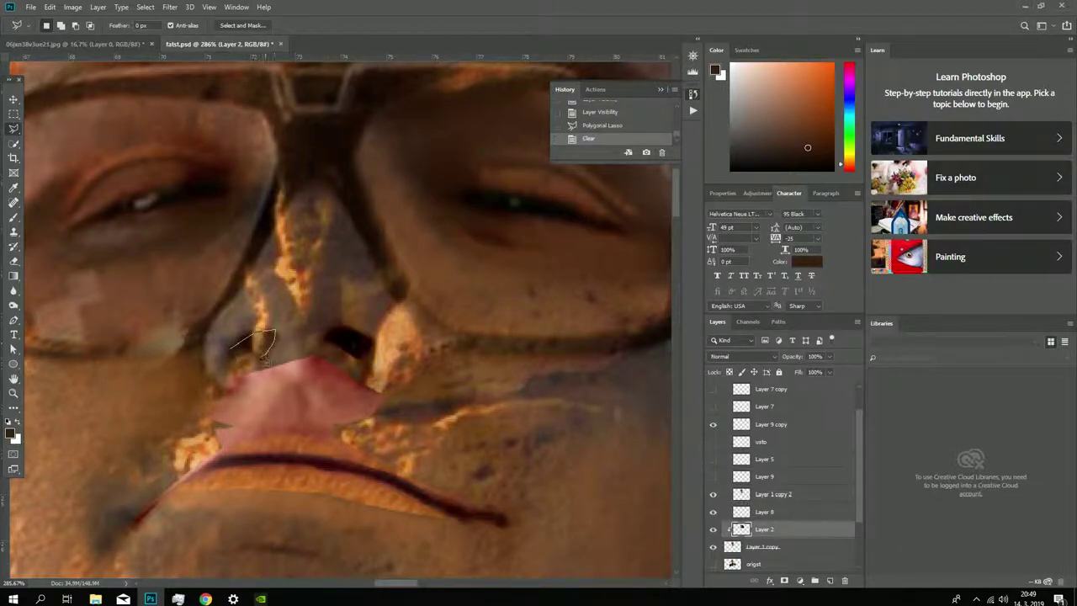
key("Delete")
key("ctrl+d")
key("m")
Step: Compare the nose with the glasses layer hidden, then undo the visibility toggles
scroll(441, 333, "down", 2)
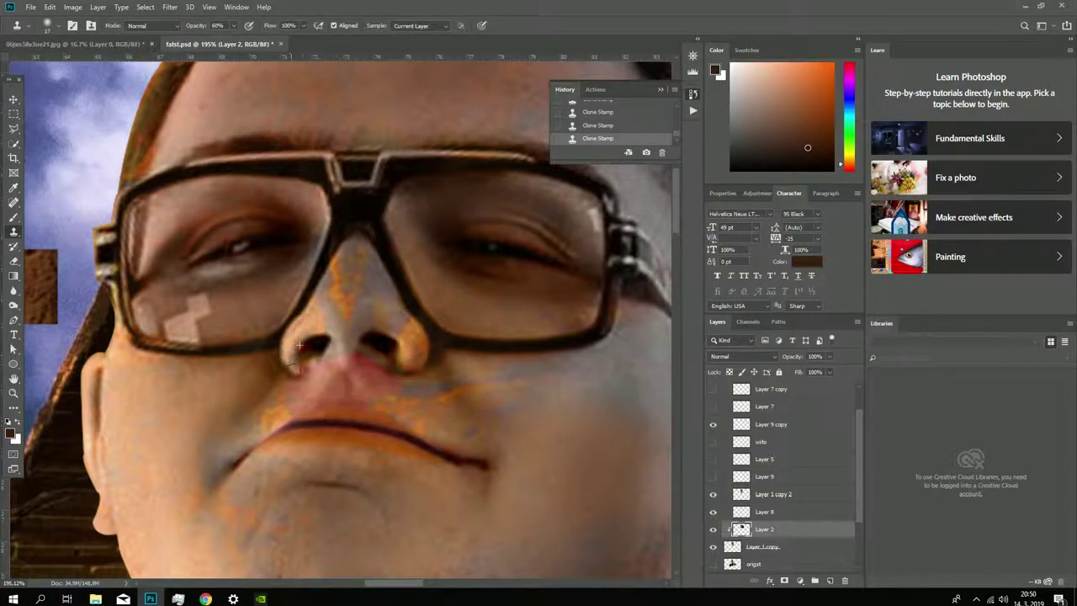
left_click(714, 495)
key("ctrl+z")
key("ctrl+z")
key("ctrl+z")
left_click(714, 495)
key("ctrl+z")
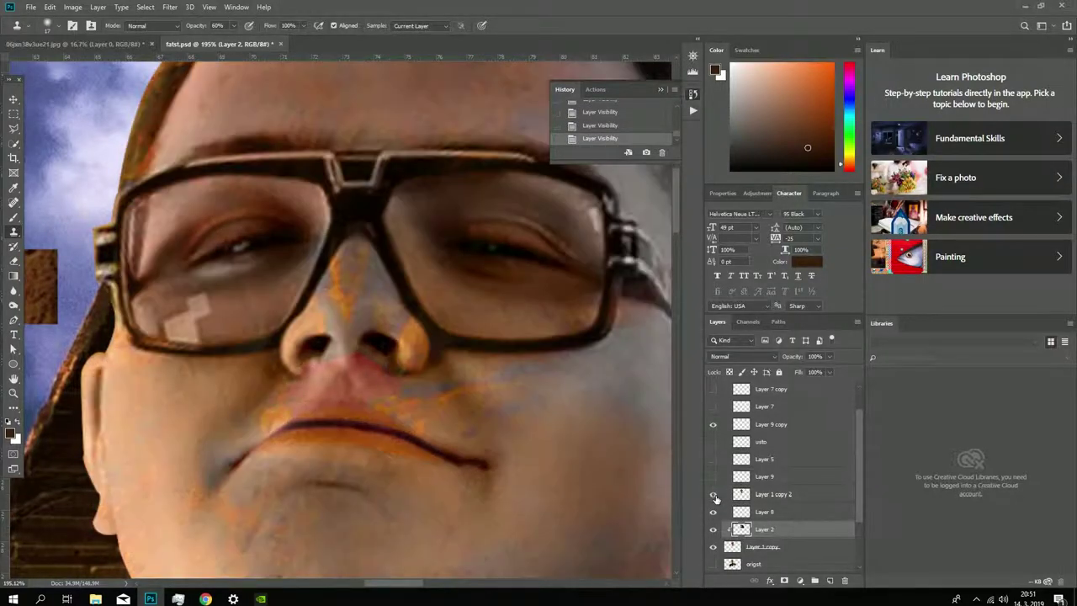
key("ctrl+z")
key("ctrl+z")
Step: Raise the clone opacity to 85% and recheck the nose, leaving the glasses layer visible
key("8")
key("5")
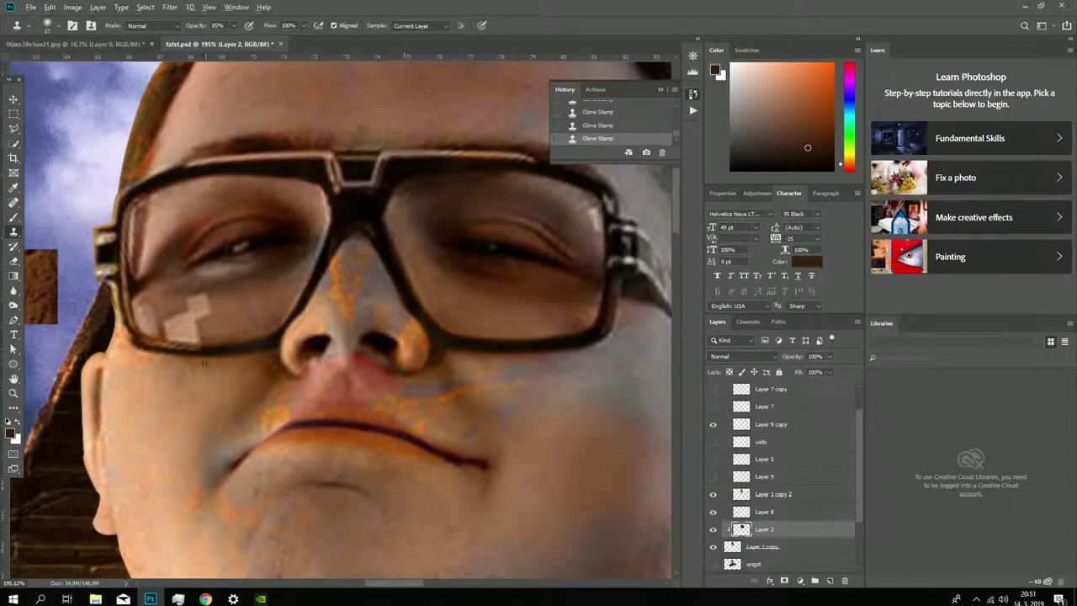
left_click(714, 495)
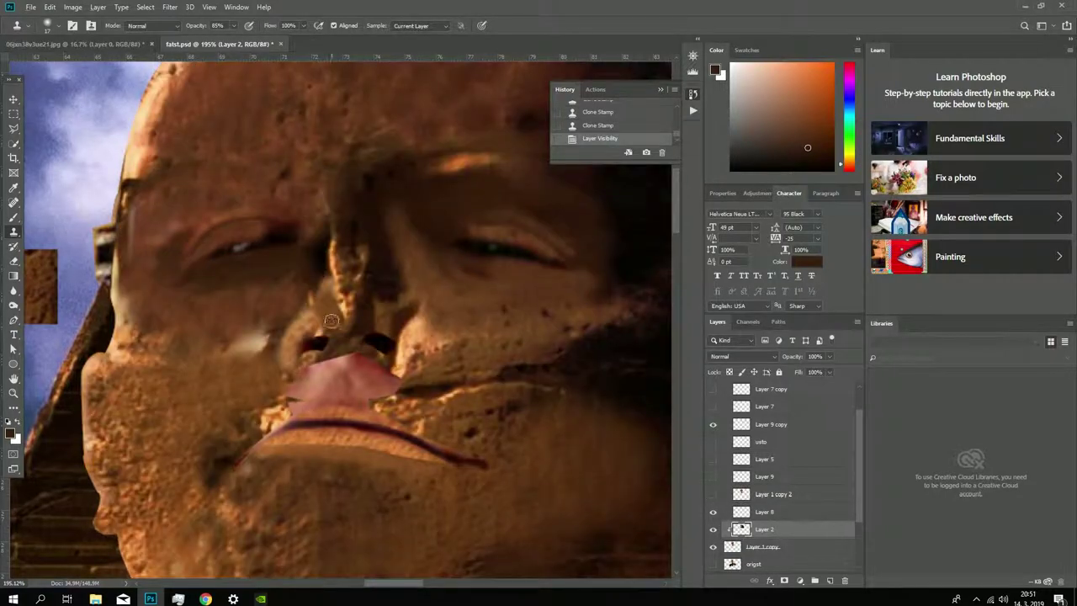
left_click(713, 495)
left_click(714, 495)
left_click(713, 495)
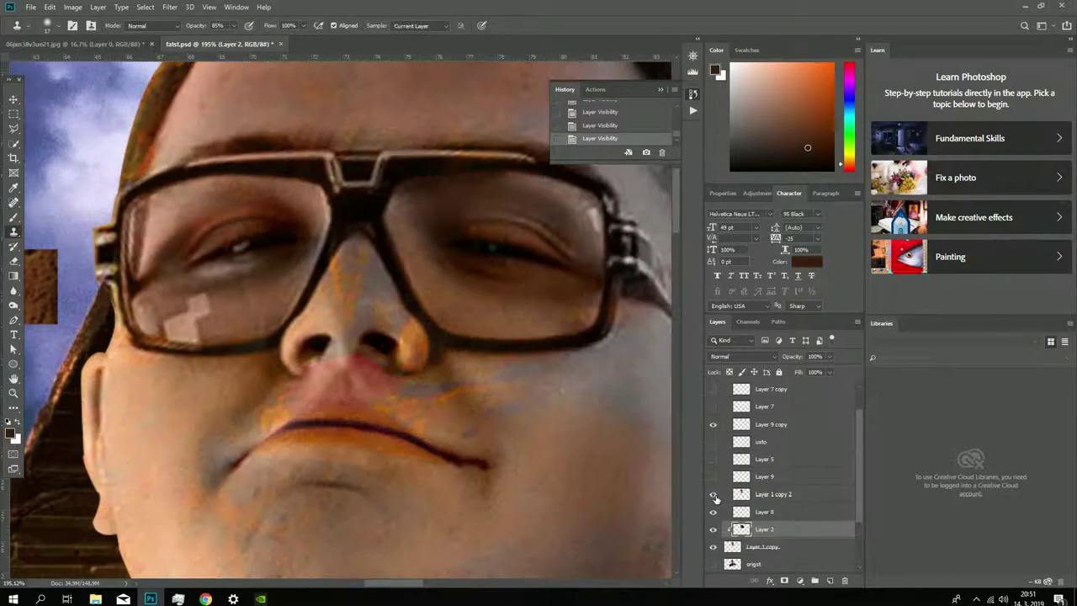
left_click(714, 495)
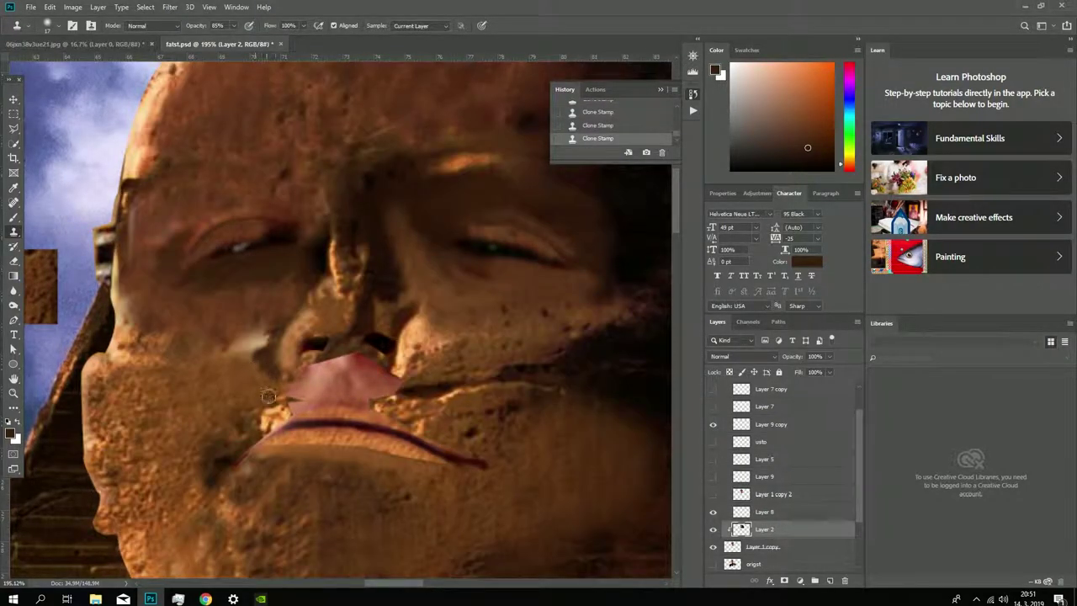
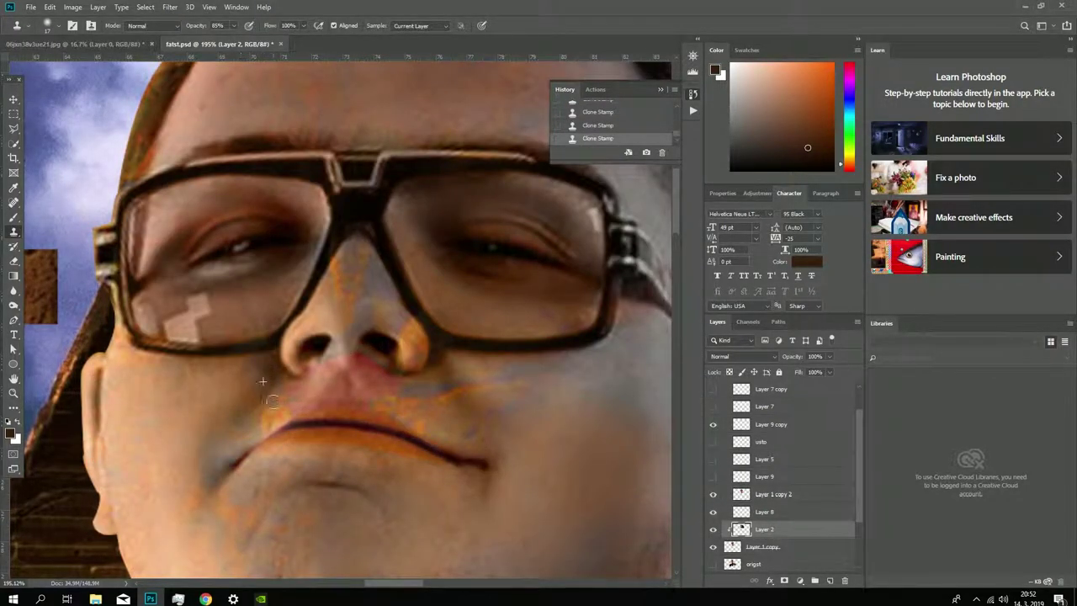
Step: Toggle Layer 1 copy 2's visibility to compare the textured face with and without the overlay
left_click(714, 495)
left_click(713, 495)
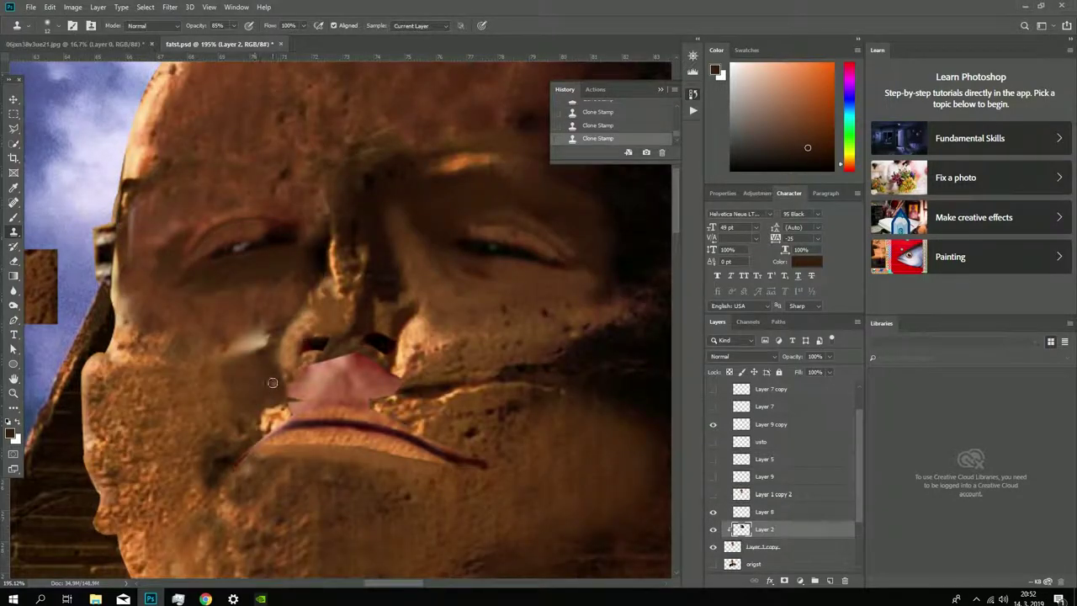
scroll(273, 383, "down", 3)
scroll(371, 435, "up", 2)
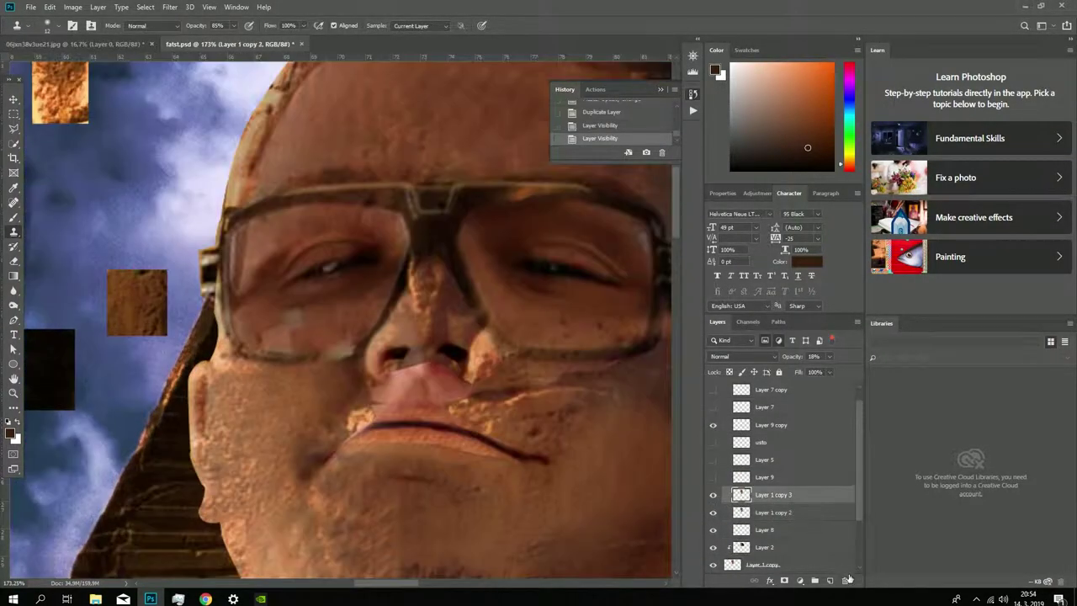
Step: Hide the older face copy, then try Brightness/Contrast and Black & White, cancelling both
left_click(713, 512)
left_click(72, 7)
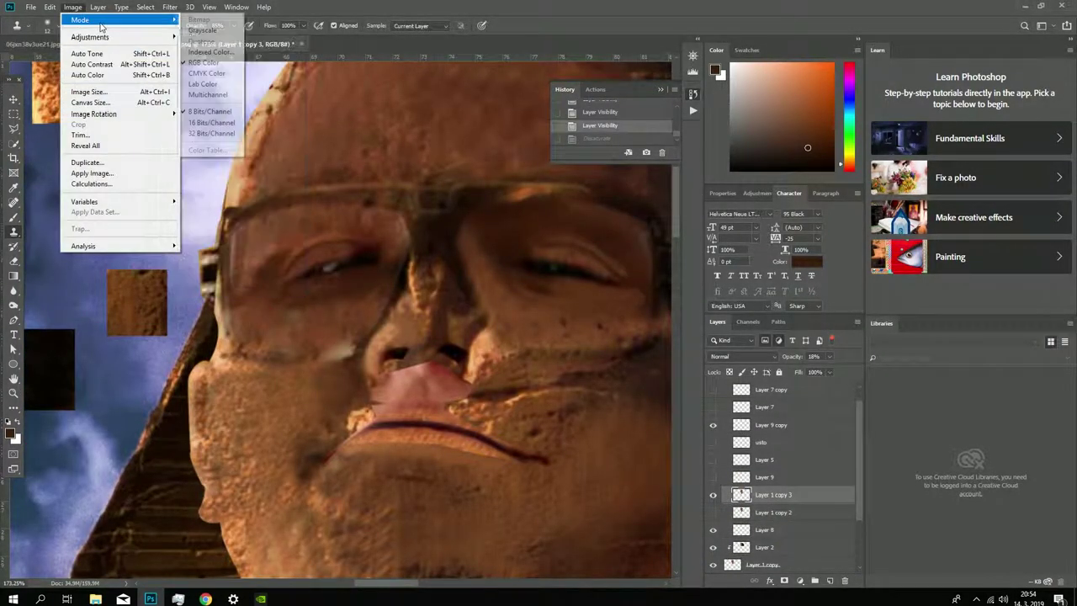
left_click(218, 36)
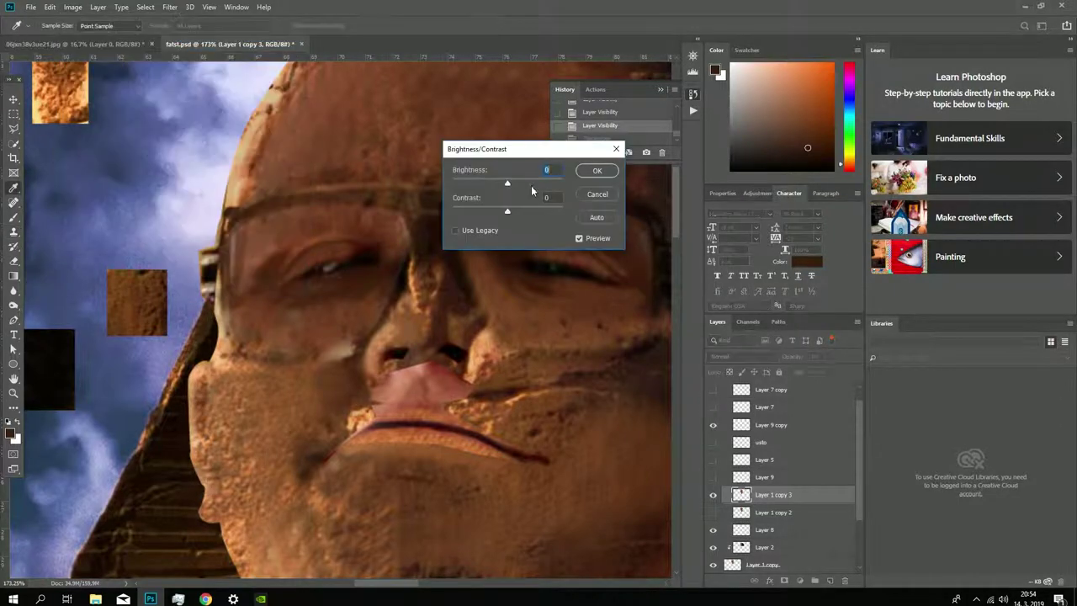
left_click(597, 194)
left_click(72, 7)
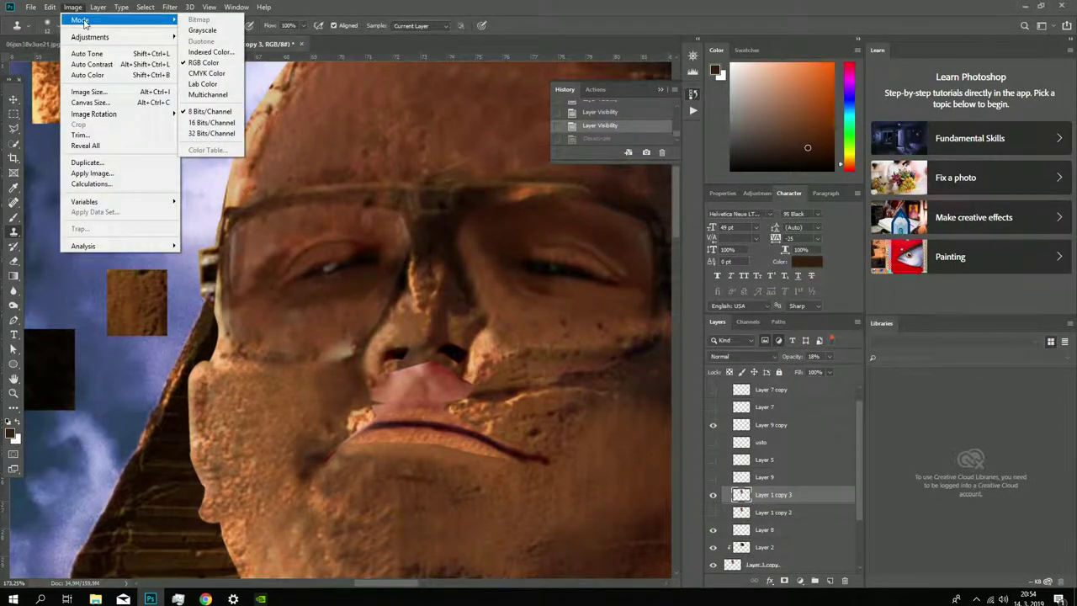
left_click(210, 118)
left_click(509, 105)
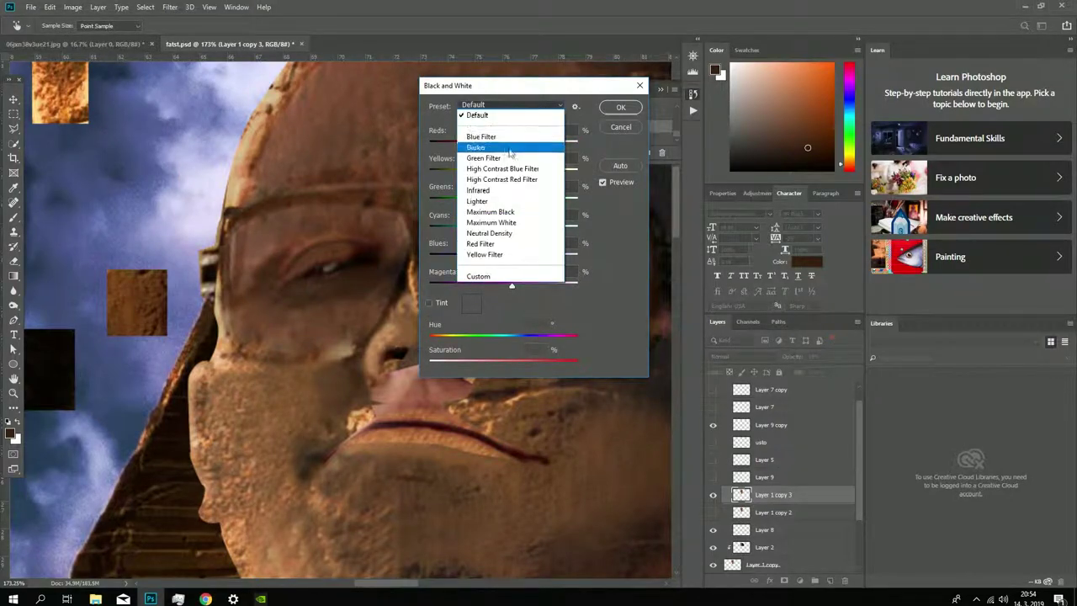
left_click(501, 287)
left_click(509, 105)
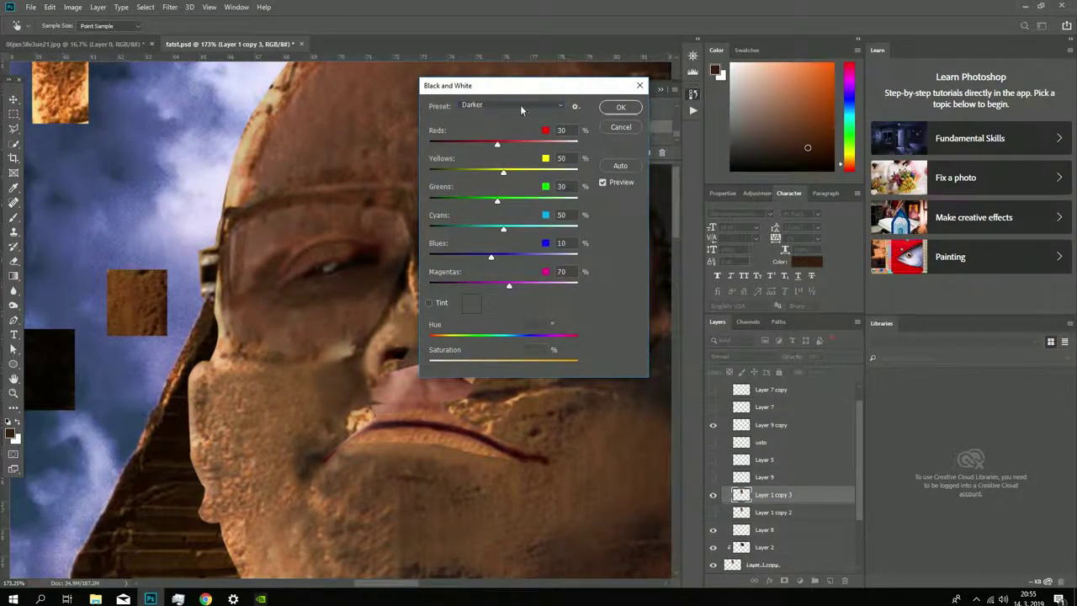
key("Escape")
Step: Desaturate the face copy, raise its opacity to 33%, and darken it with Curves
left_click(72, 6)
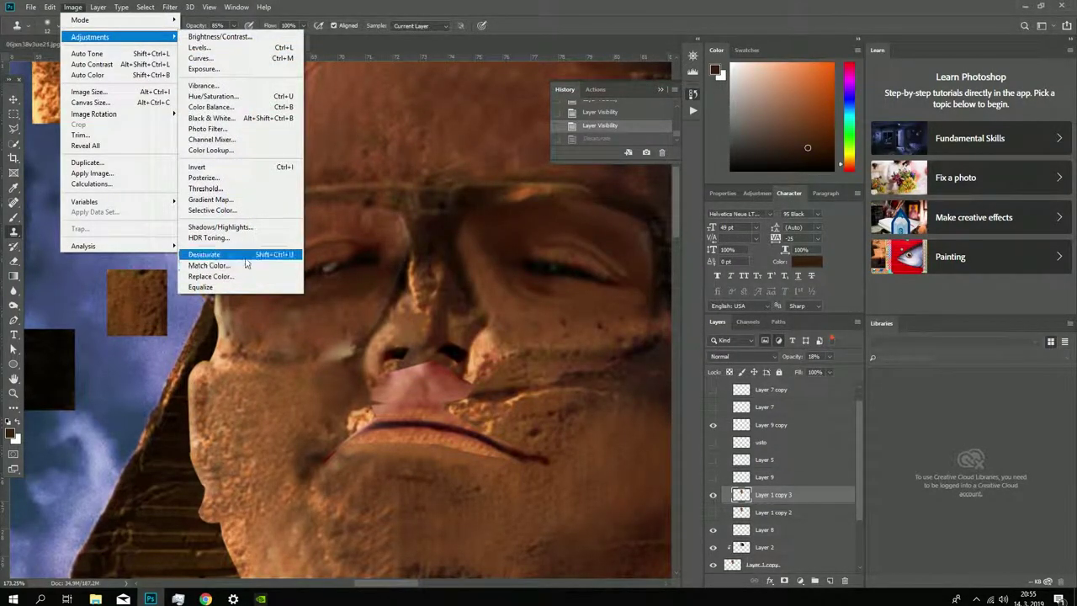
left_click(244, 256)
mouse_move(830, 356)
left_mouse_down()
mouse_move(833, 372)
mouse_move(804, 372)
left_mouse_up()
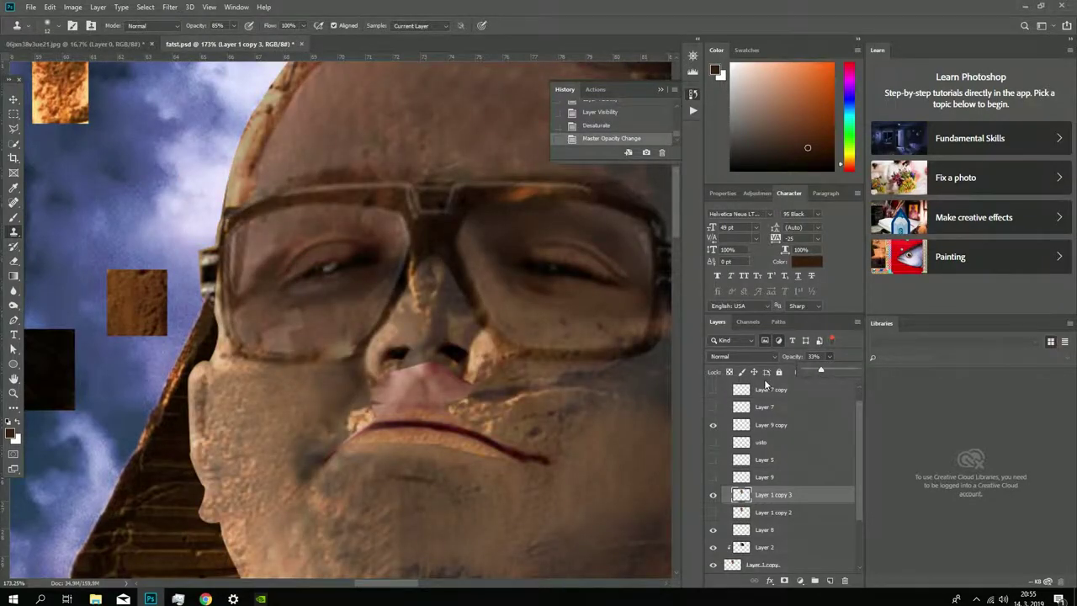
key("ctrl+m")
left_click_drag(487, 418, 486, 485)
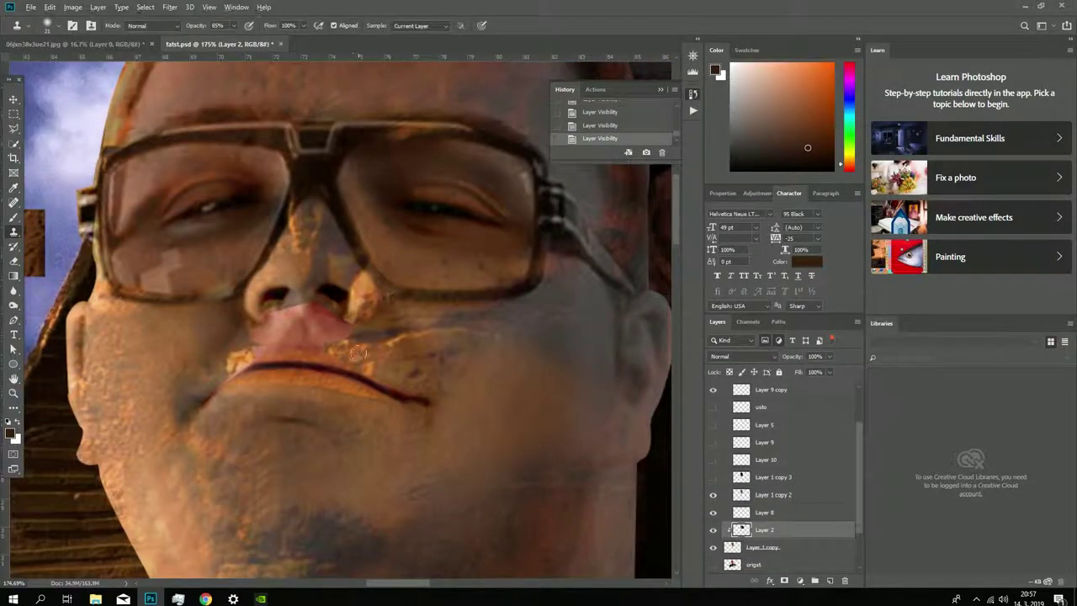
Step: Clone stone texture over the lip area and cheek, undoing a stray visibility toggle
left_click(357, 353)
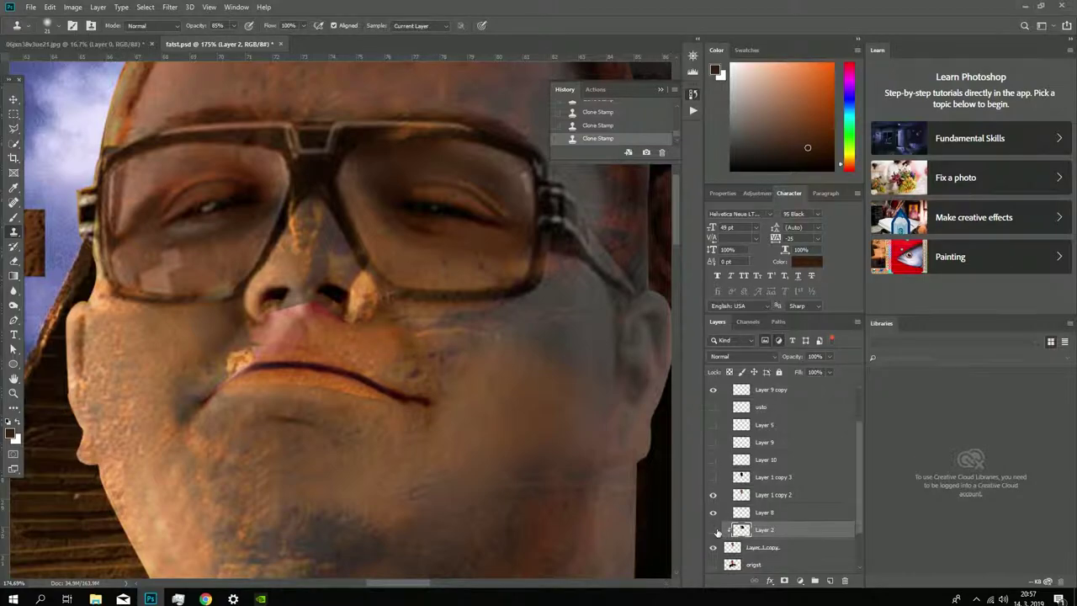
left_click_drag(415, 317, 413, 338)
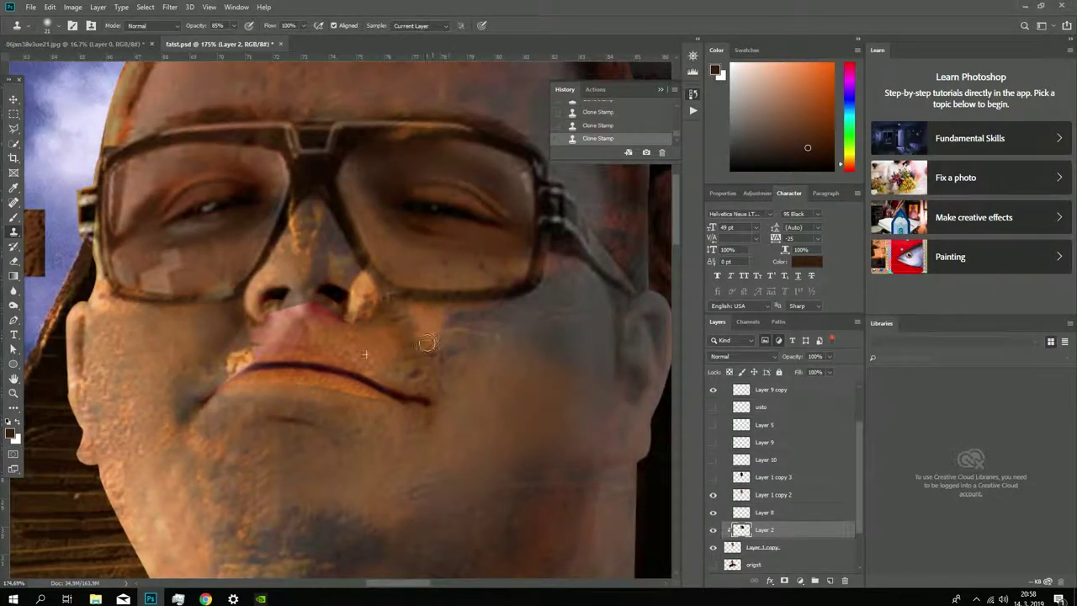
left_click(713, 530)
left_click(713, 529)
key("ctrl+z")
key("ctrl+z")
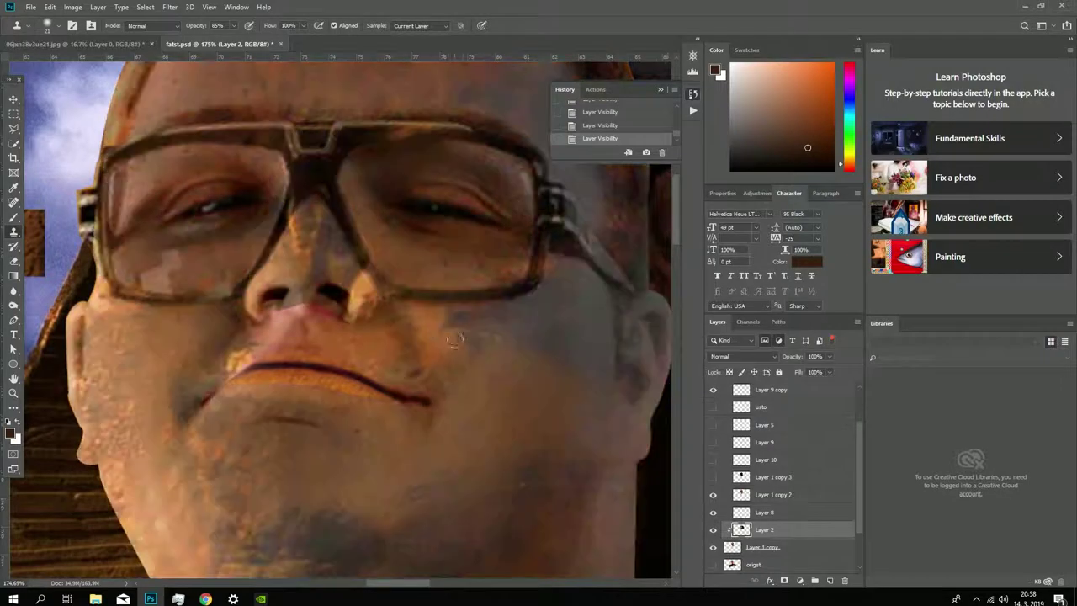
key("ctrl+z")
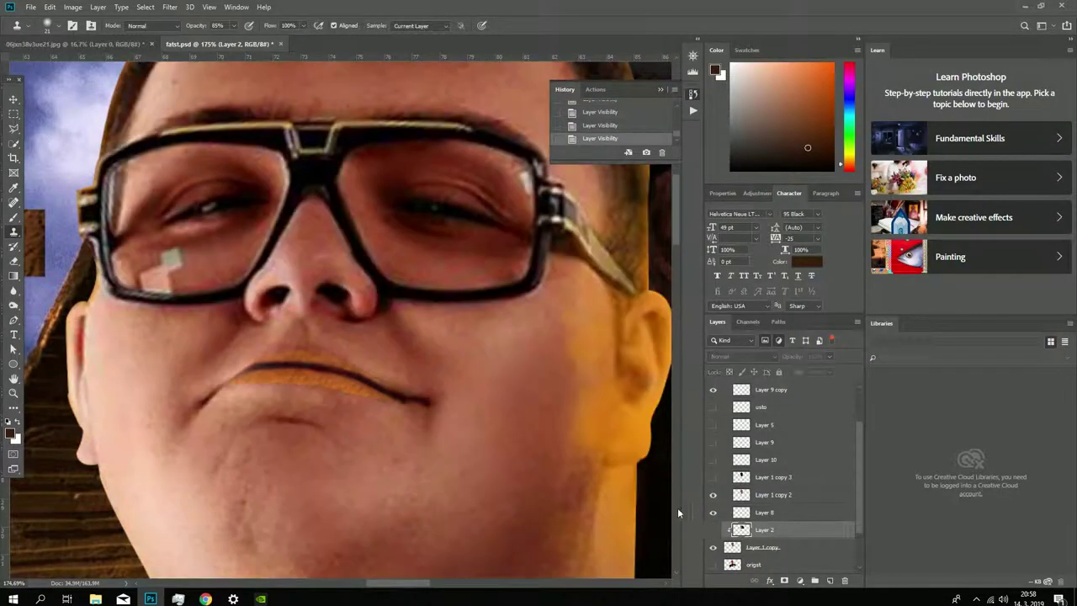
key("ctrl+z")
key("ctrl+z")
key("ctrl+z")
key("ctrl+z")
key("ctrl+z")
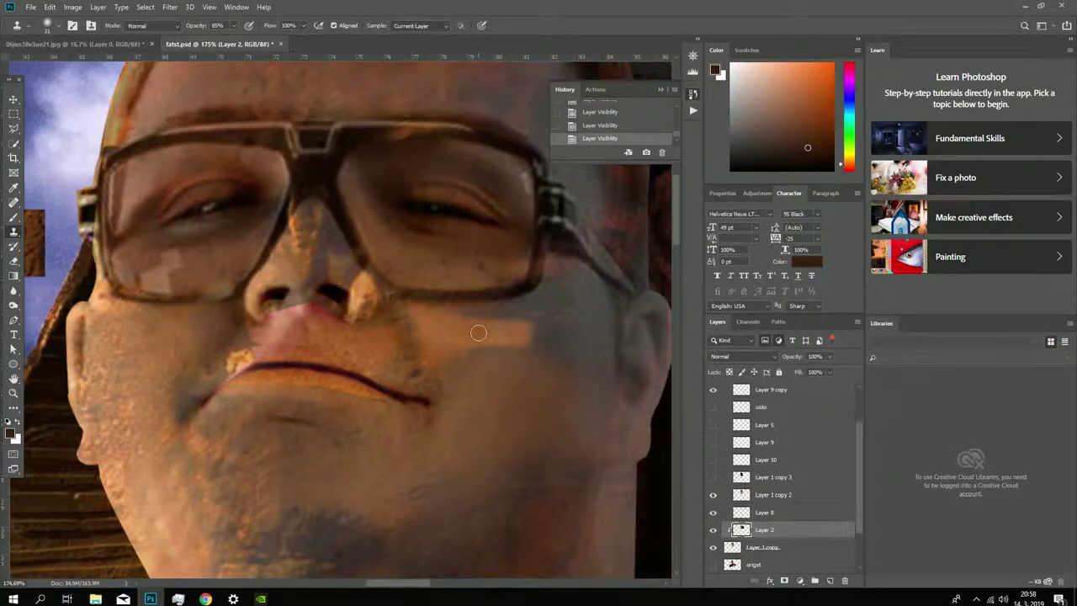
Step: At 54% cloning opacity, sample nearby stone and cover the dark mole on the cheek
key("5")
key("4")
left_click(489, 339)
left_click(490, 343)
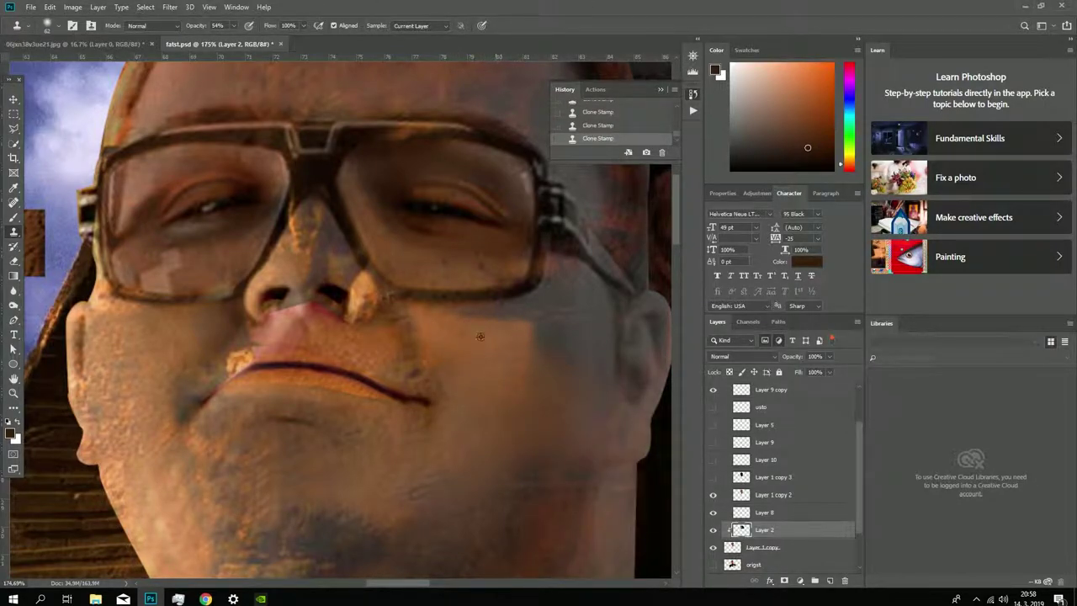
scroll(480, 337, "down", 5)
scroll(493, 409, "up", 3)
Step: Compare the stone face layer on and off and retouch the cheek with cloned texture
left_click(714, 530)
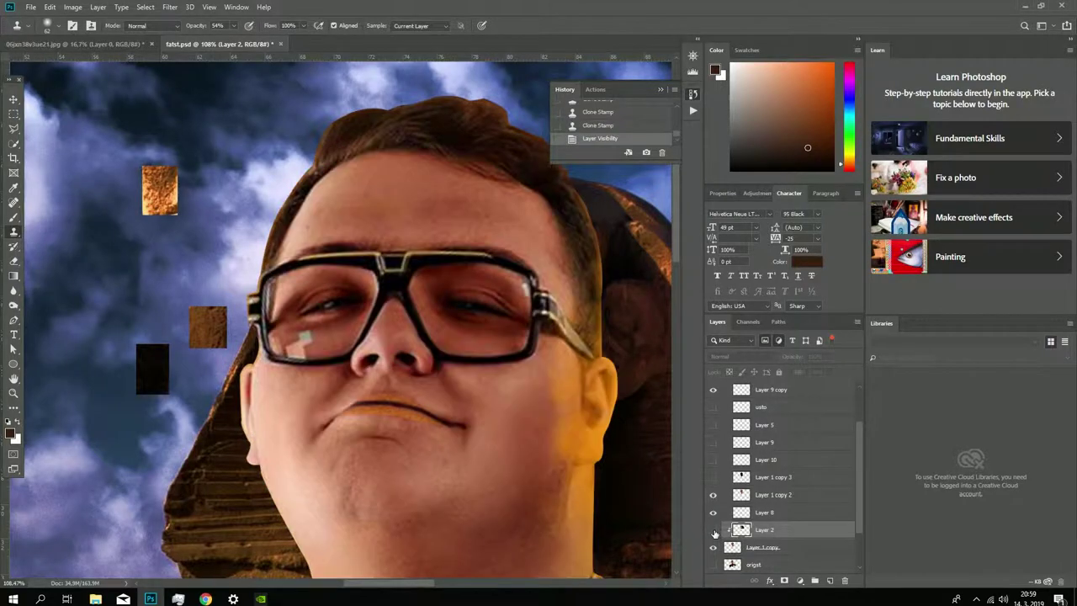
left_click(713, 529)
left_click(713, 530)
left_click(714, 530)
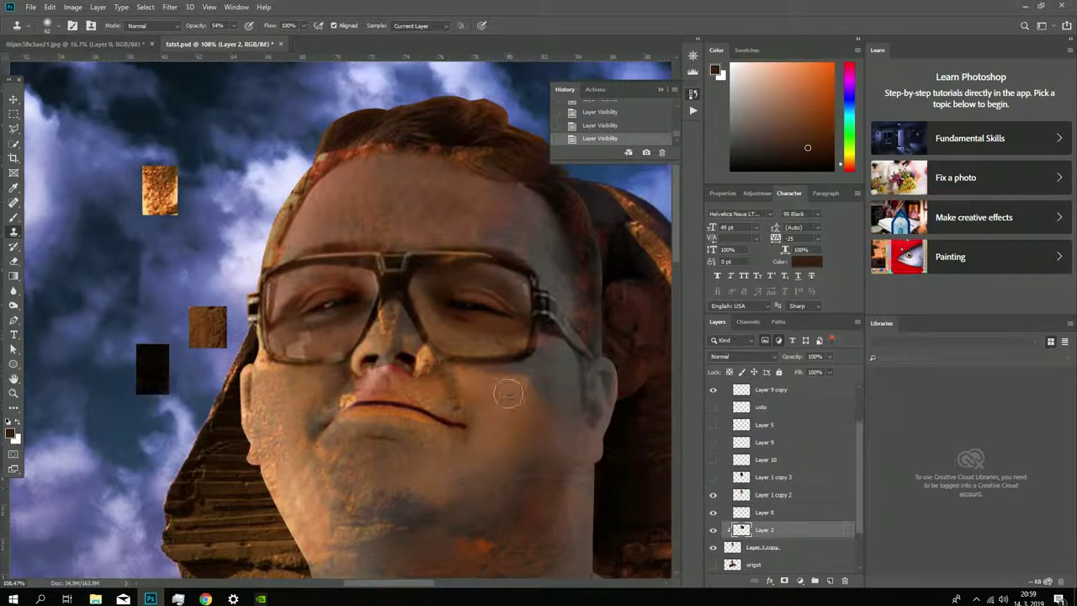
left_click(517, 380)
left_click(543, 370)
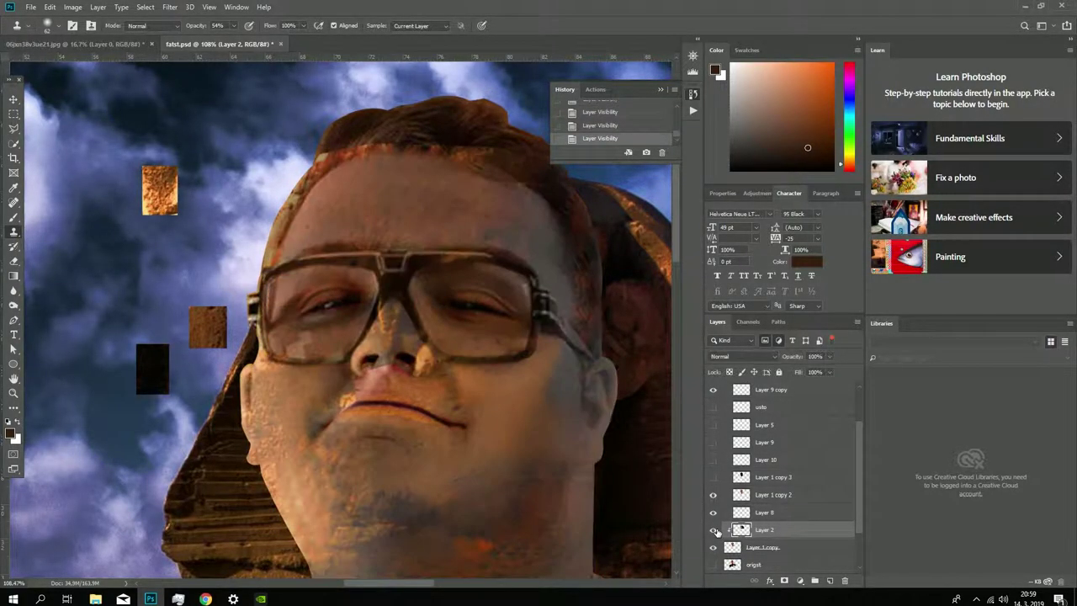
left_click(713, 530)
left_click(714, 530)
left_click(714, 530)
Step: Dismiss a clone-source error, shift the face view right, and recompare the stone layer
left_click(486, 476, "alt")
key("Return")
key("ctrl+z")
left_click_drag(485, 475, 518, 470)
left_click(713, 530)
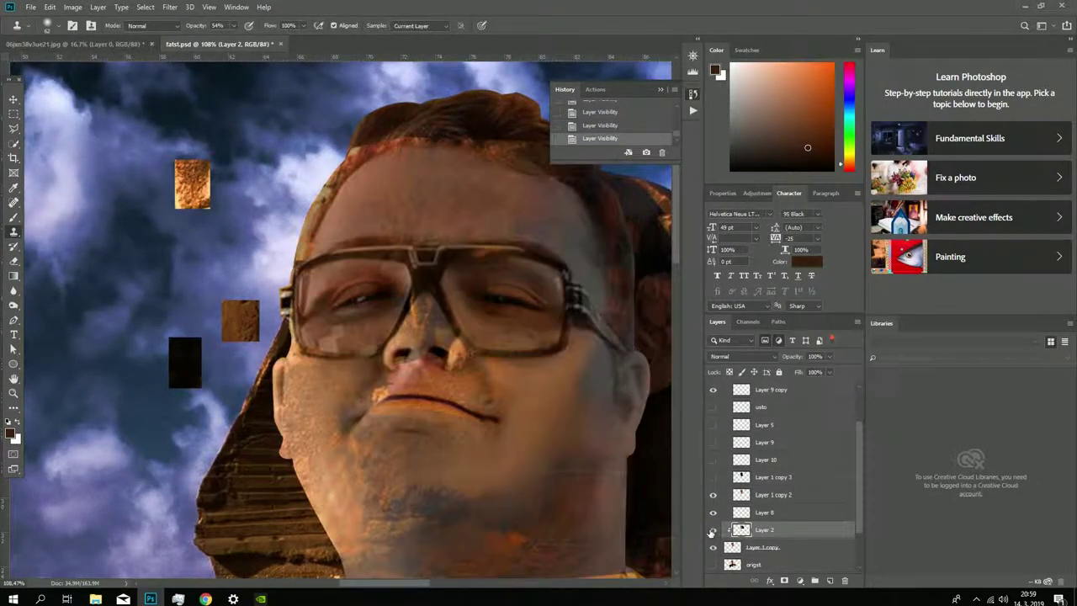
left_click(713, 530)
left_click(713, 529)
left_click(713, 529)
left_click(713, 529)
left_click(713, 530)
scroll(446, 395, "up", 2)
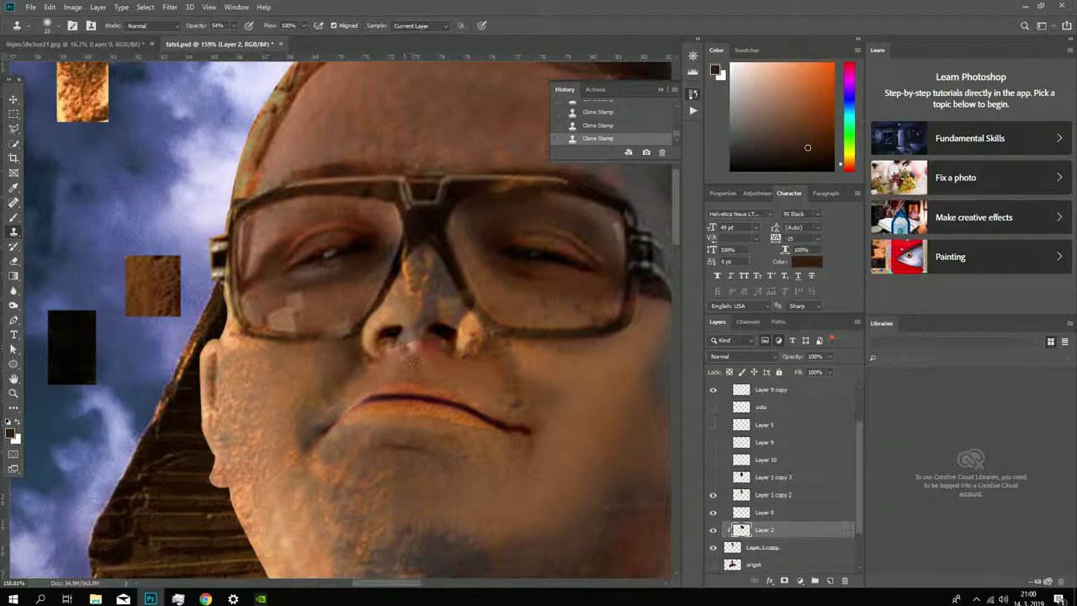
key("ctrl+comma")
key("ctrl+comma")
Step: Cut a freehand selection around the nostril out of the stone layer and compare
key("l")
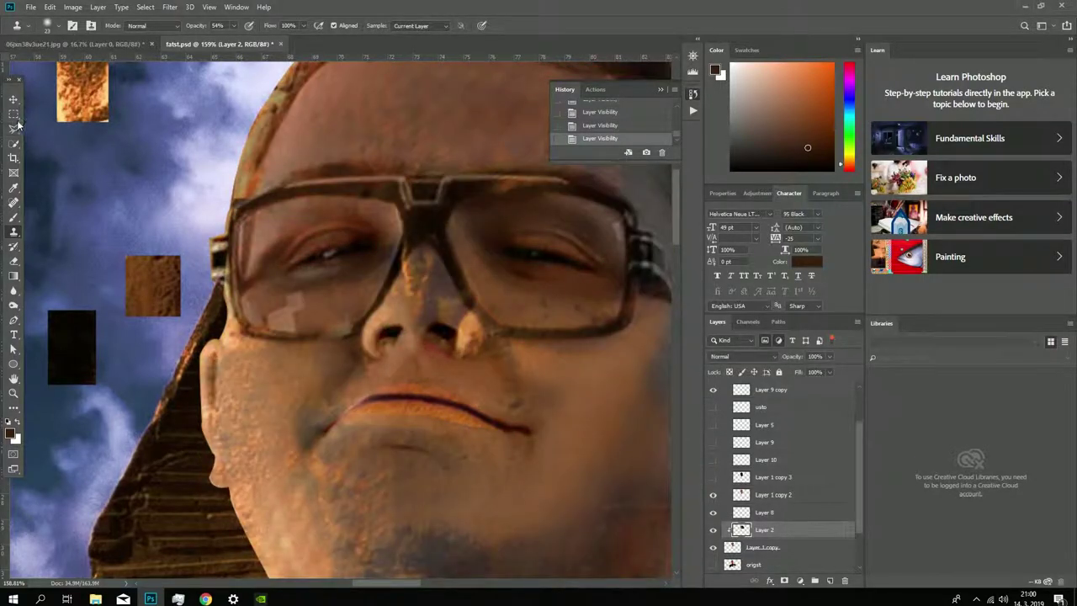
scroll(390, 385, "up", 5)
double_click(383, 387)
key("Delete")
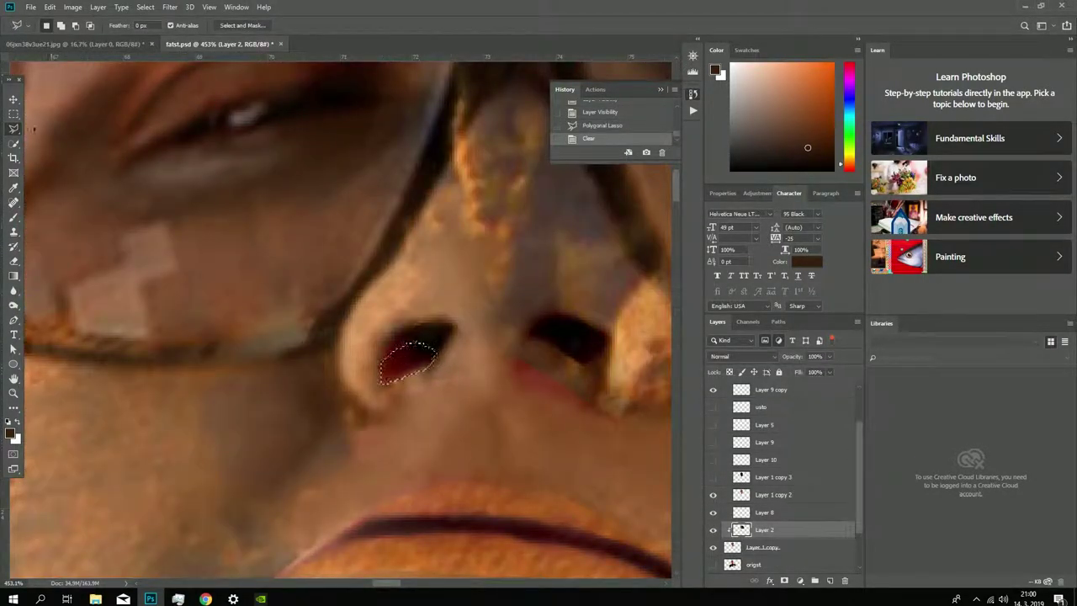
key("ctrl+d")
key("v")
left_click(713, 529)
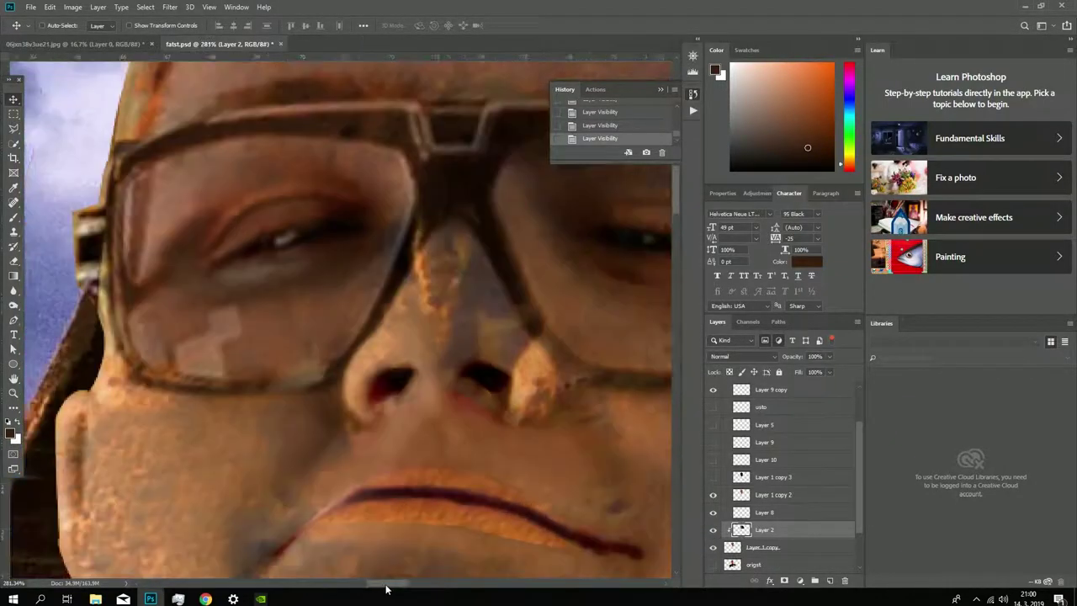
Step: Return to the Clone Stamp and set its opacity to 85%
key("ctrl+comma")
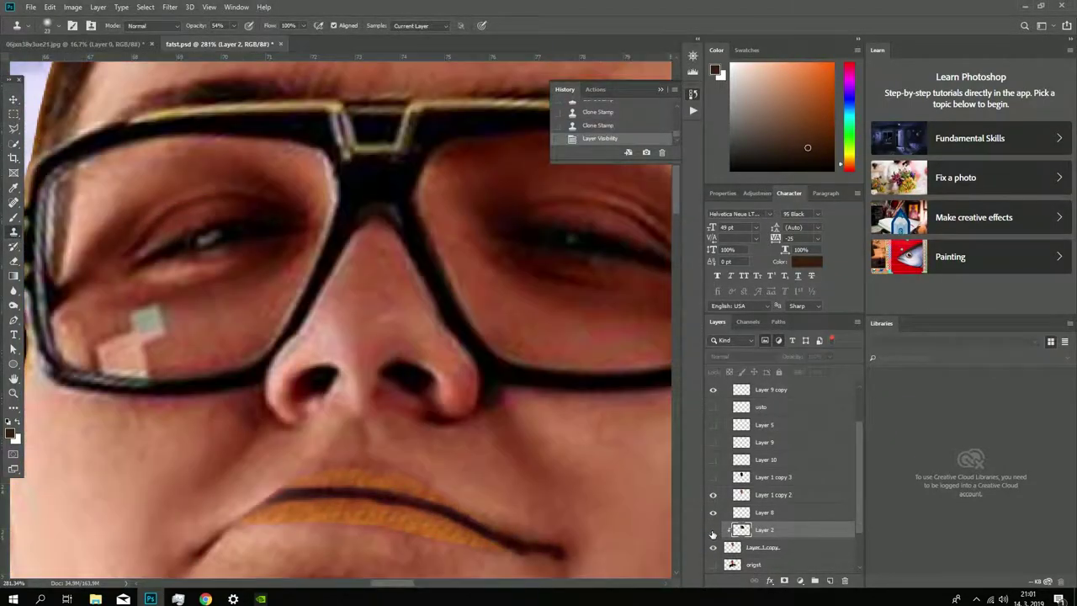
key("ctrl+comma")
key("ctrl+comma")
key("ctrl+comma")
right_click(564, 428)
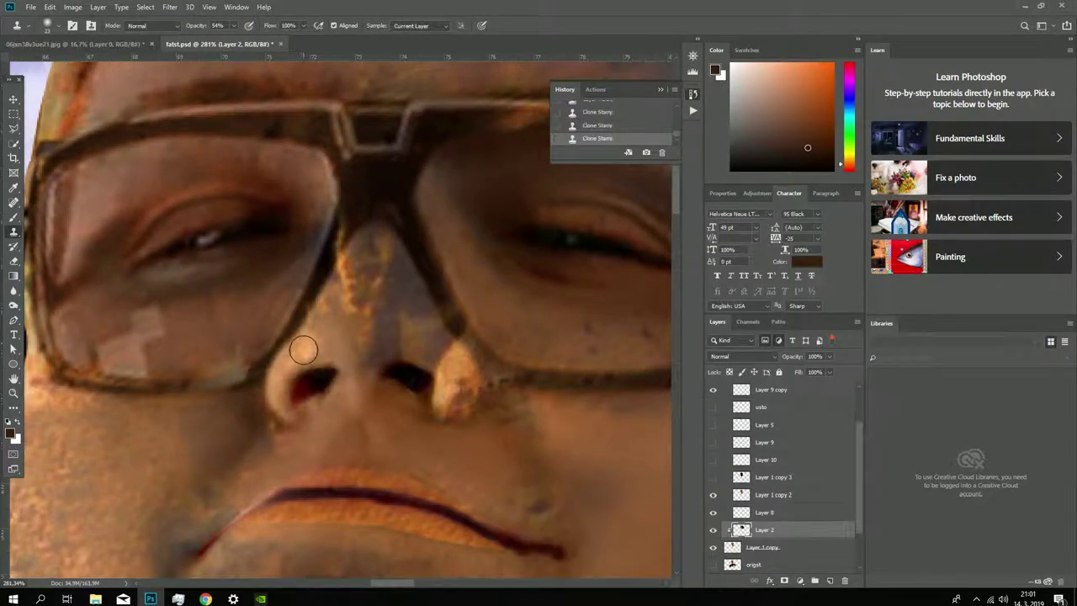
right_click(383, 362)
key("Escape")
key("8")
key("5")
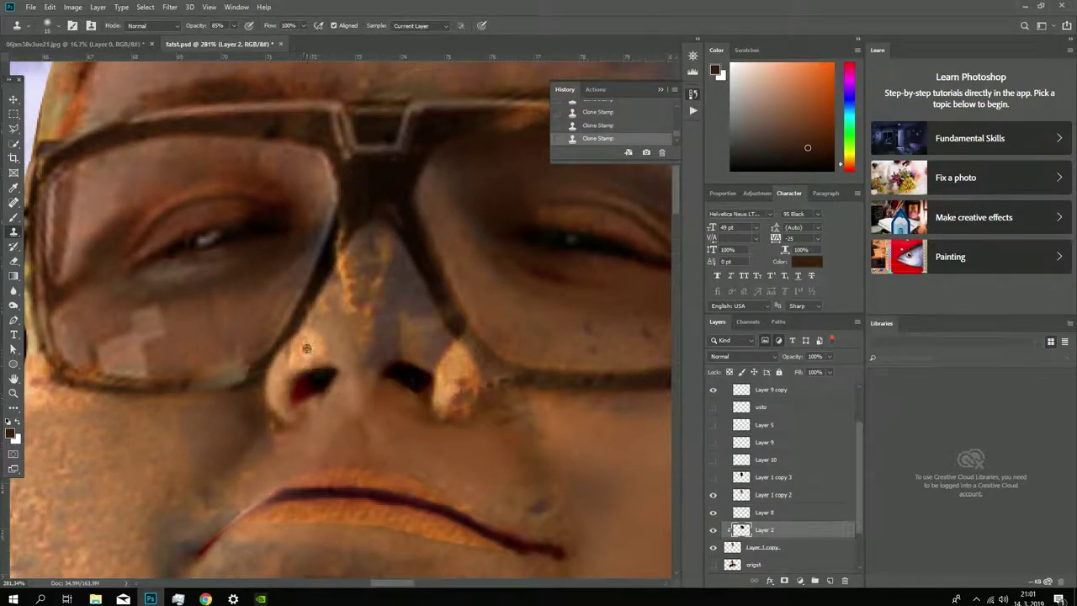
Step: Lower the cloning opacity to 41% and compare the nose with the stone layer on and off
right_click(320, 357)
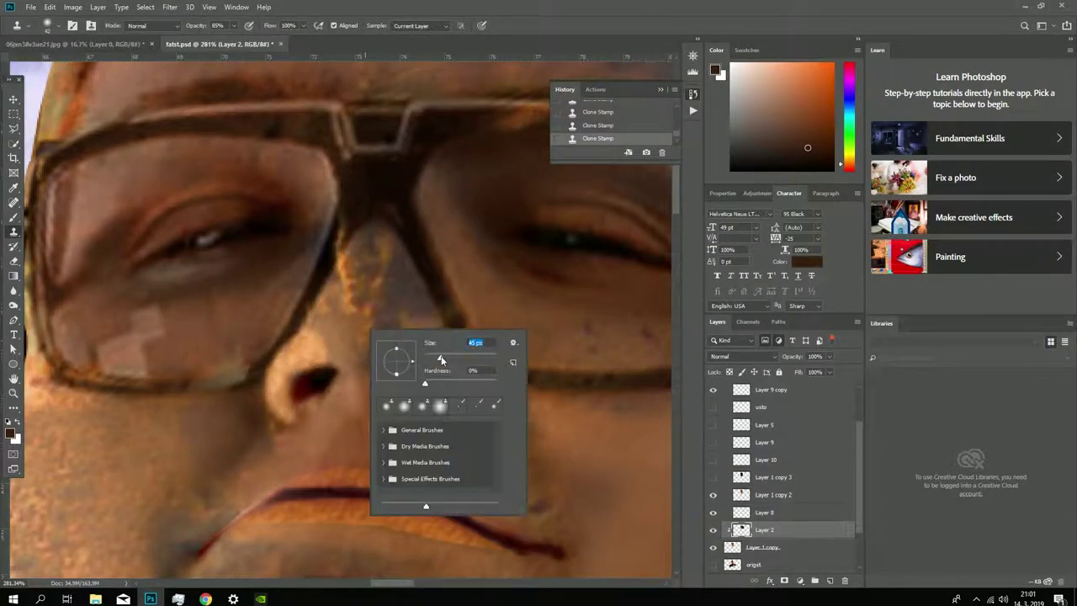
key("Escape")
key("4")
key("1")
right_click(334, 352)
key("Escape")
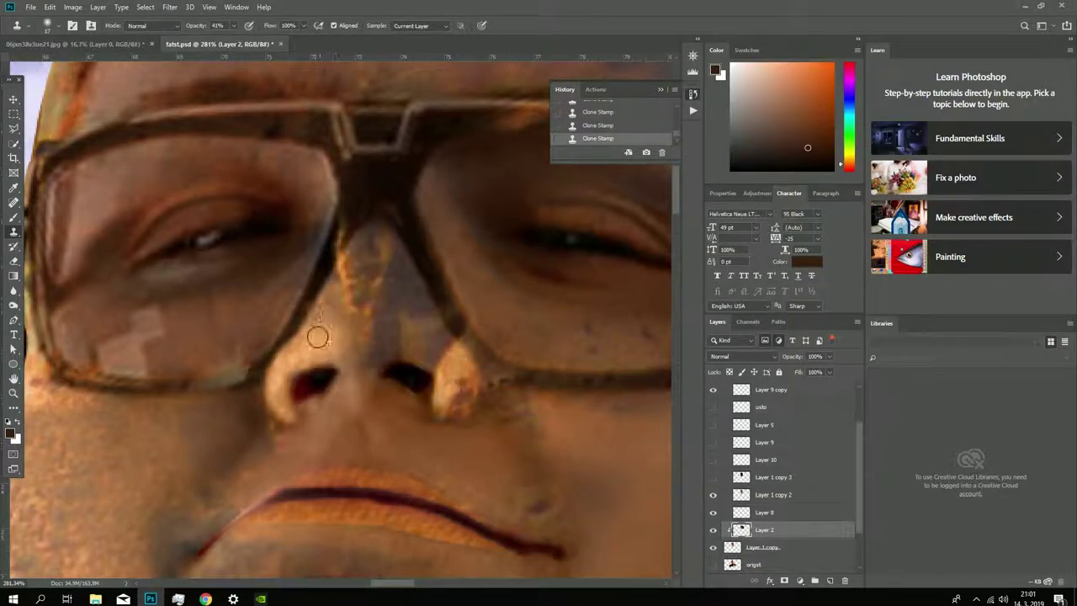
left_click(713, 530)
left_click(713, 529)
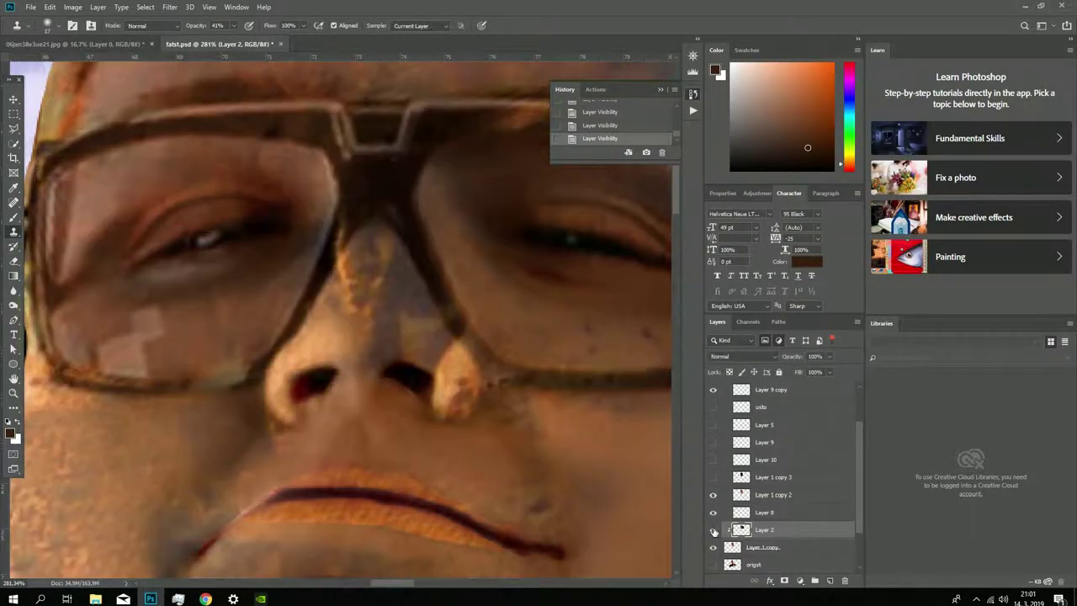
left_click(713, 530)
left_click(713, 530)
key("ctrl+alt+z")
key("ctrl+alt+z")
key("ctrl+alt+z")
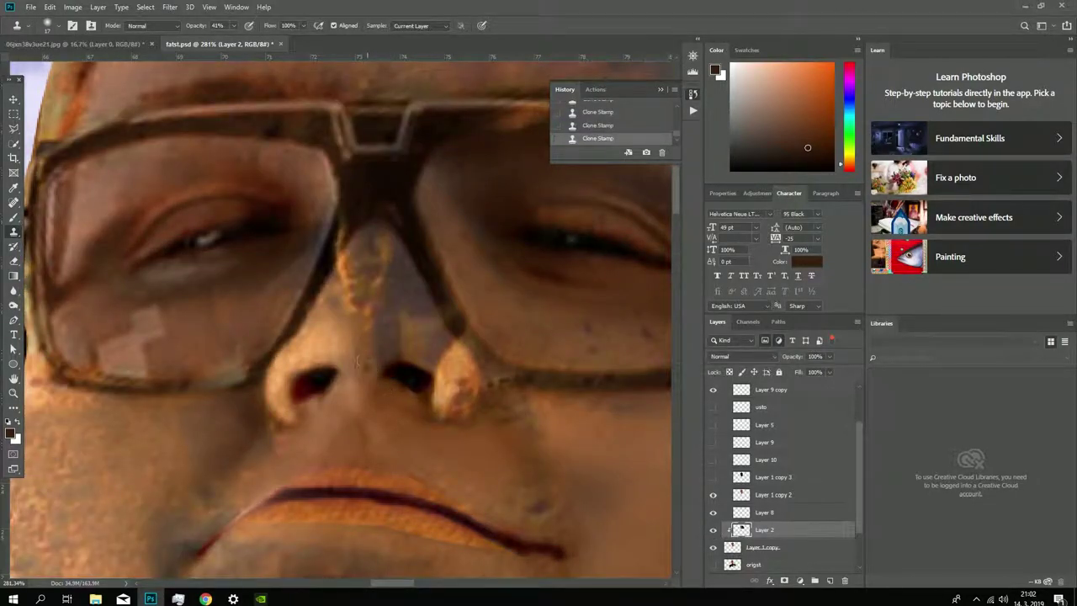
Step: Compare Layer 2's texture on and off, then clone stone texture over the chin
scroll(377, 318, "down", 5)
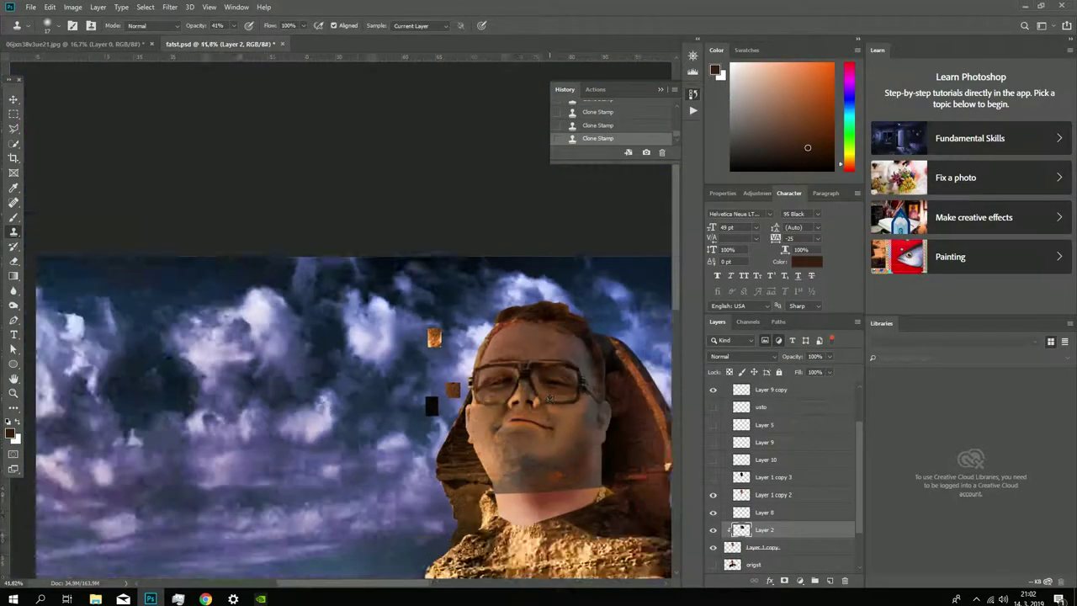
scroll(377, 336, "up", 3)
left_click(716, 500)
key("ctrl+z")
scroll(569, 488, "up", 2)
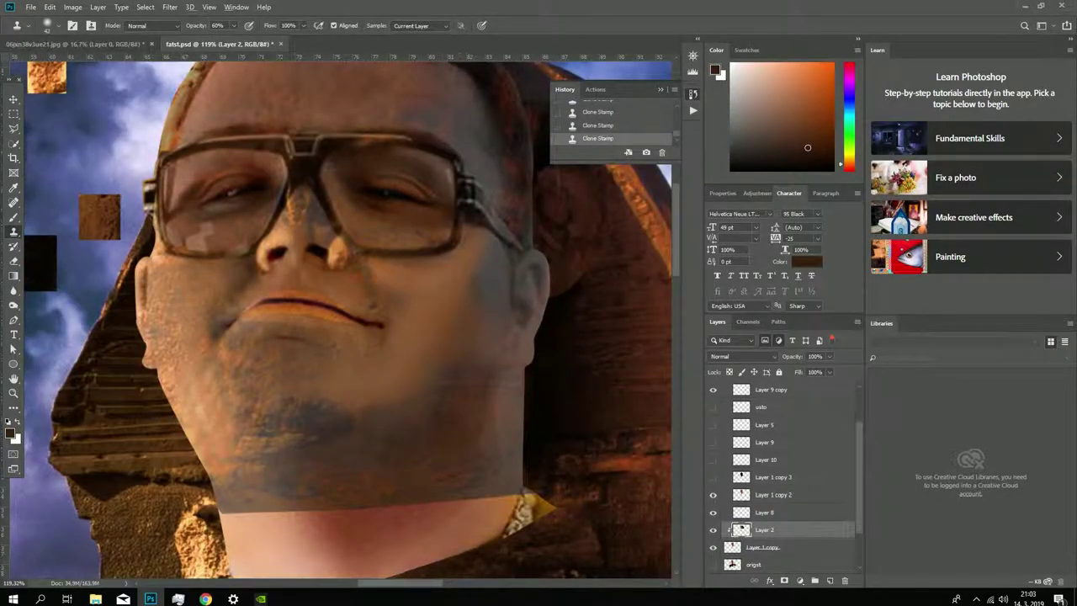
left_click(714, 530)
left_click(714, 530)
left_click_drag(223, 467, 267, 498)
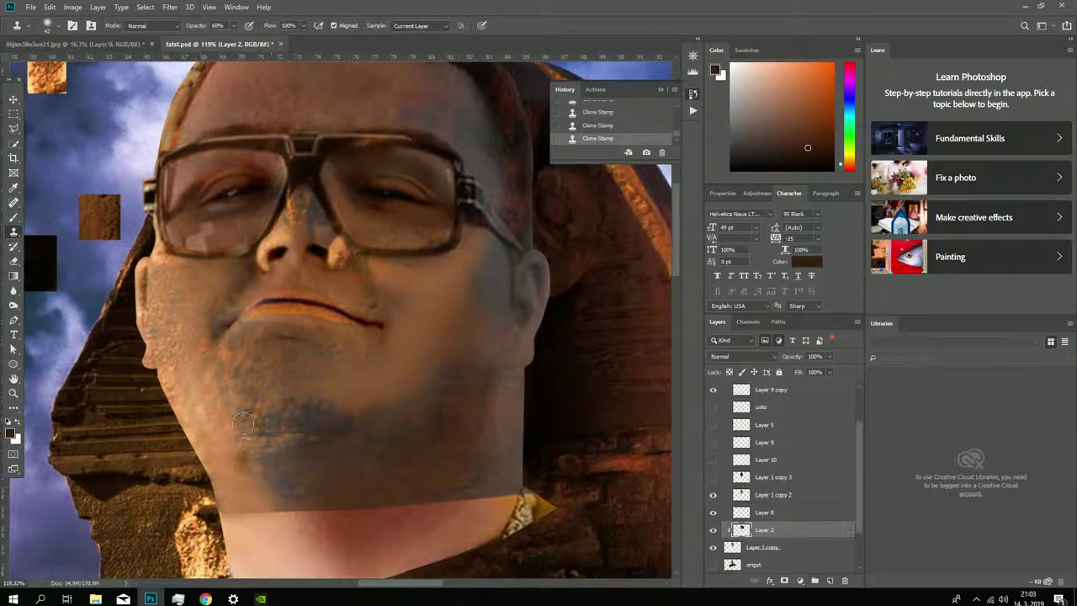
Step: Lower cloning opacity to 46% and flip between the textured and original face
key("4")
key("6")
left_click(714, 531)
left_click(714, 530)
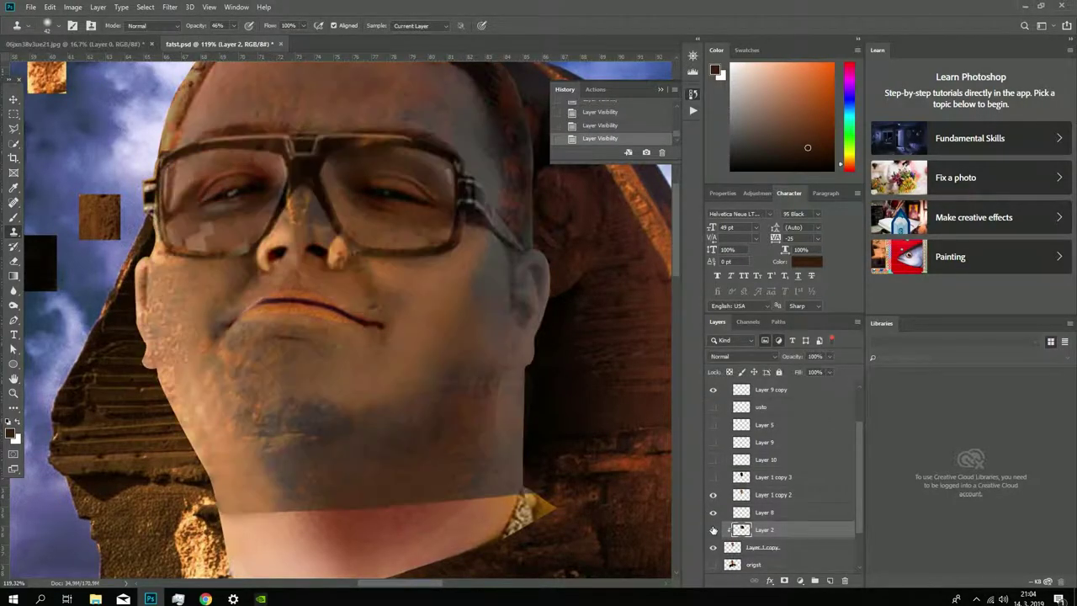
left_click(714, 531)
left_click(442, 377)
left_click(712, 532)
left_click(712, 532)
Step: Turn Layer 2 and Layer 1 copy 2 back on and select Layer 2 for cloning
left_click(757, 547)
scroll(531, 389, "down", 3)
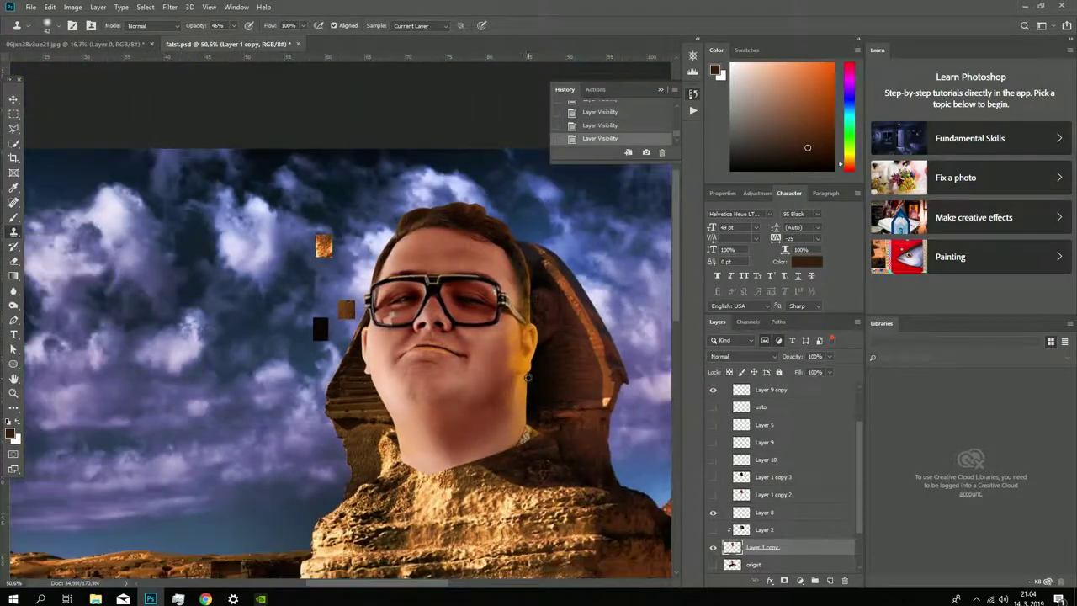
scroll(531, 389, "up", 2)
left_click(713, 530)
left_click(714, 495)
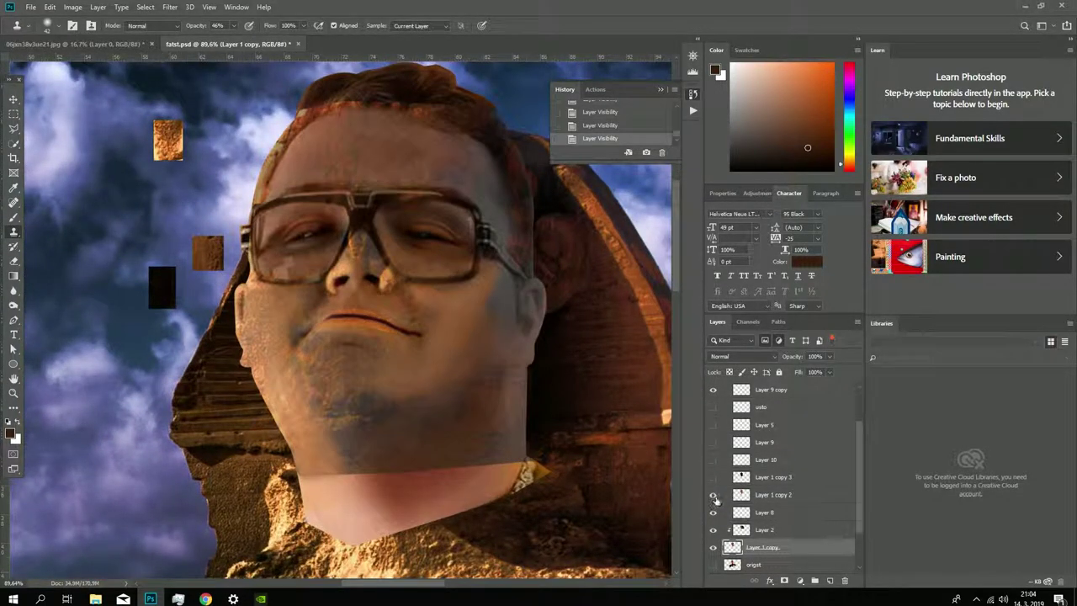
scroll(586, 418, "up", 1)
left_click(764, 530)
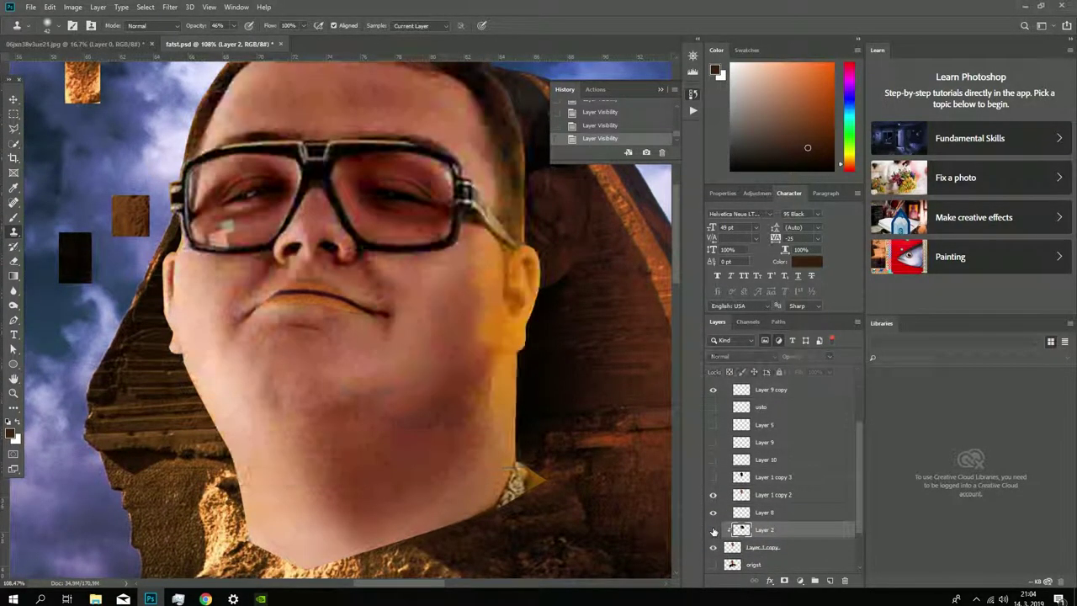
Step: Compare the face with and without the glasses face layer
left_click(714, 495)
left_click(714, 500)
left_click(714, 499)
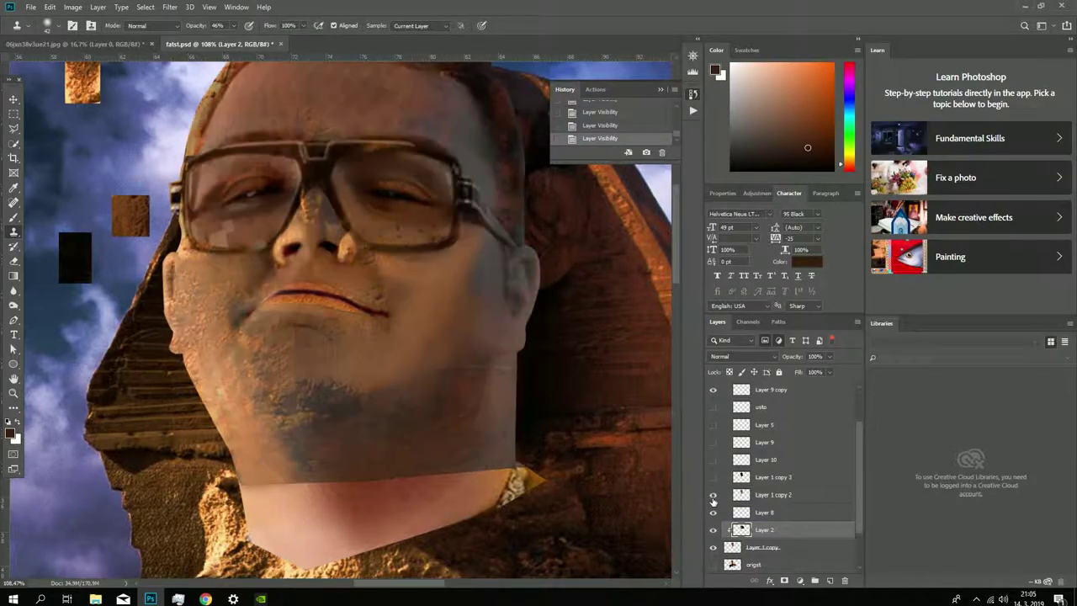
left_click(714, 500)
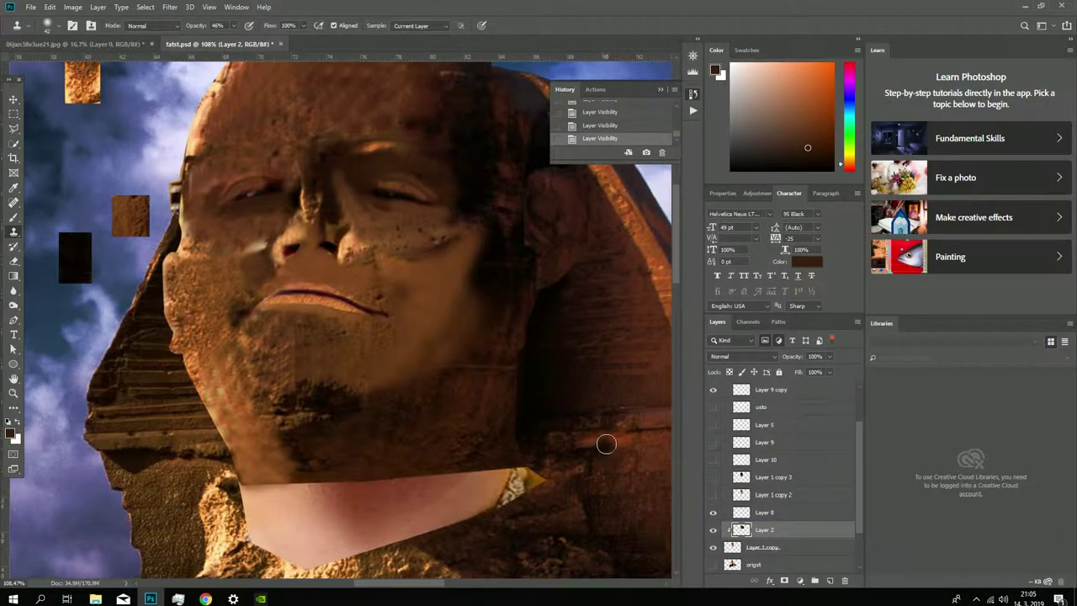
scroll(606, 444, "up", 1)
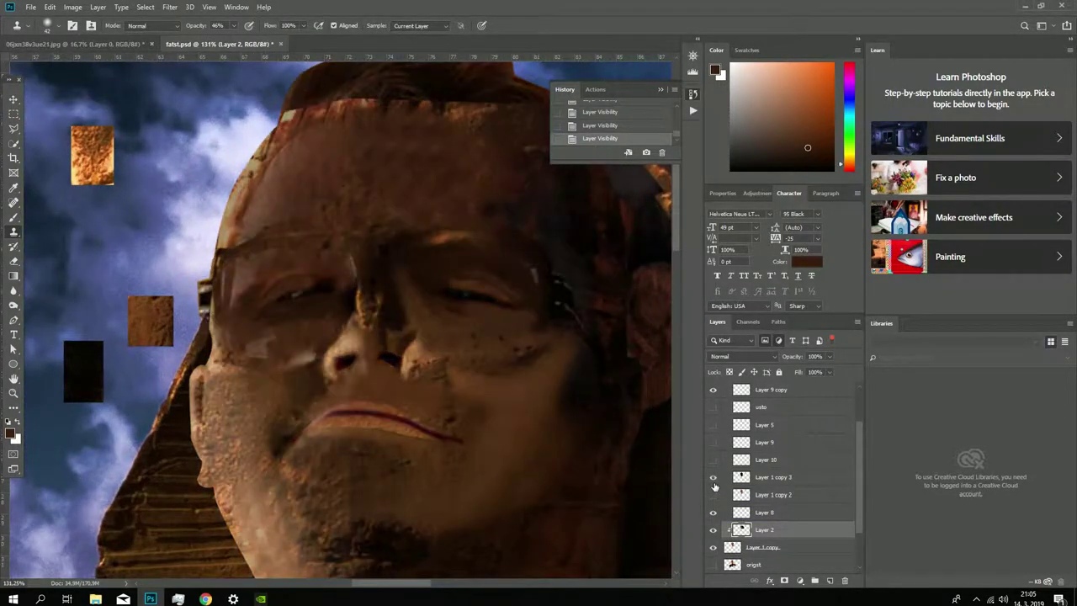
left_click(714, 495)
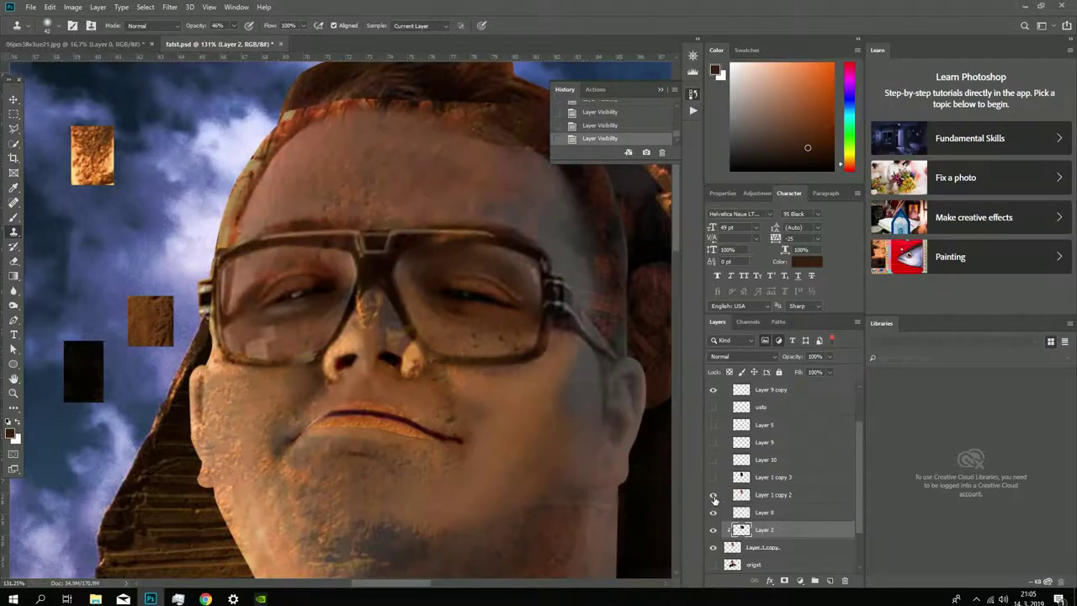
scroll(713, 499, "up", 1)
left_click(714, 494)
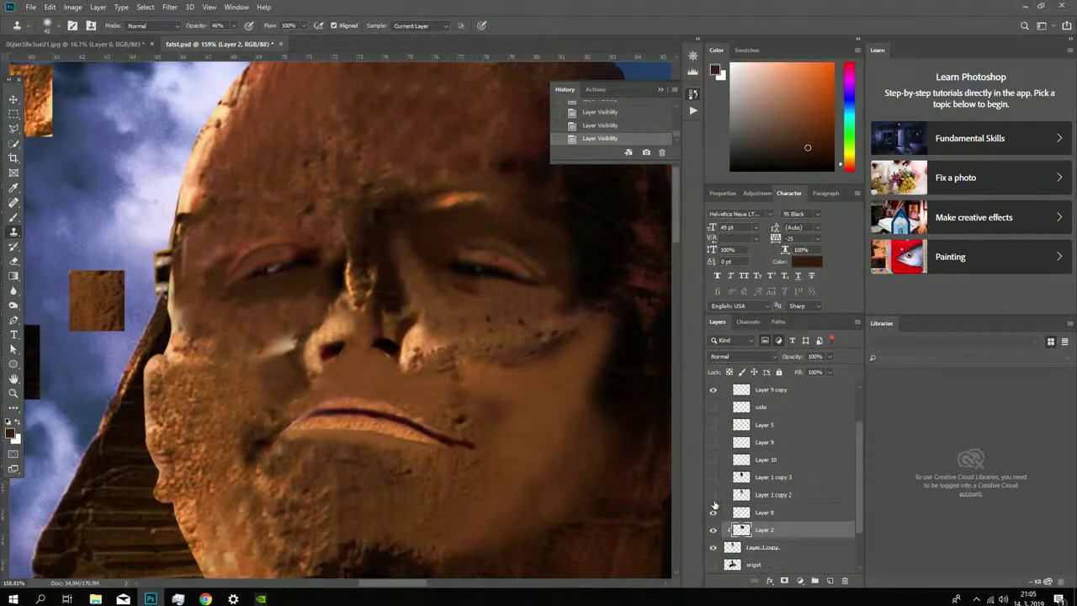
left_click(714, 500)
Step: Clone stone texture onto the chin below the lip and along its left edge
left_click(217, 409, "alt")
left_click_drag(283, 434, 283, 421)
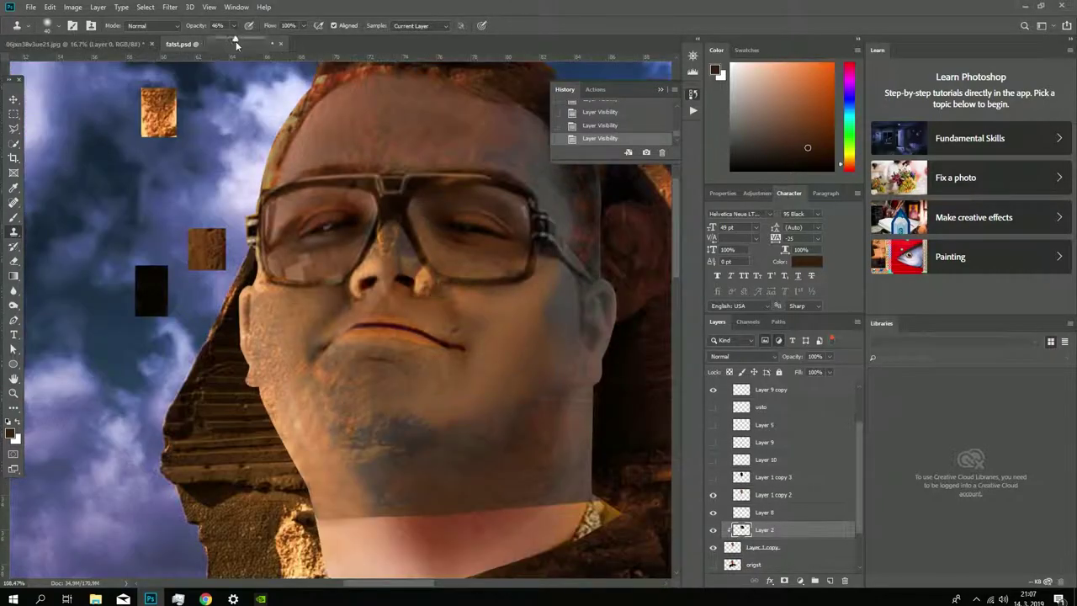
left_click(713, 512)
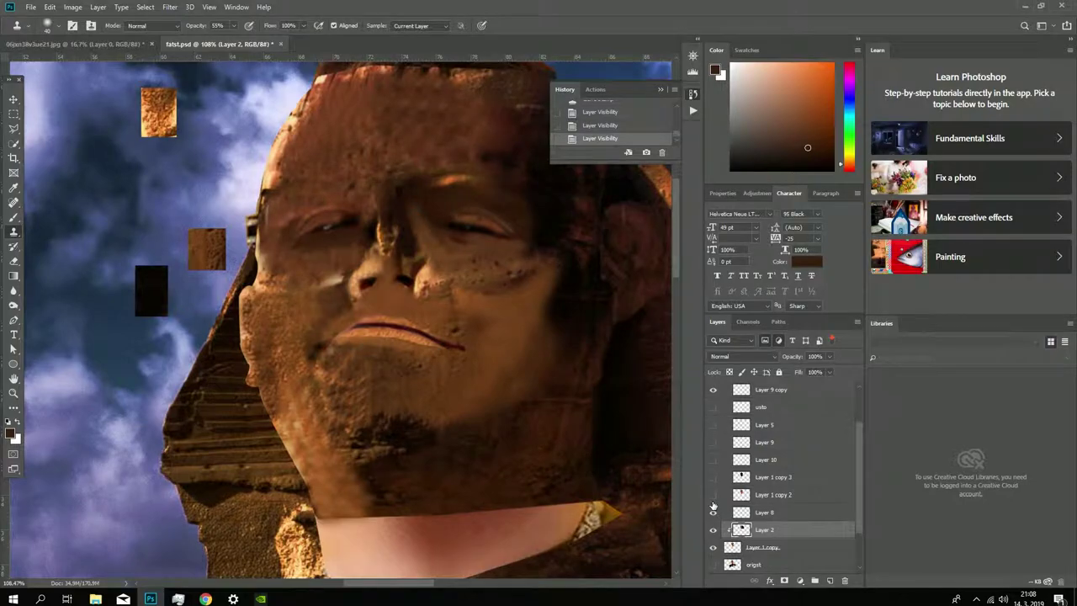
left_click(714, 512)
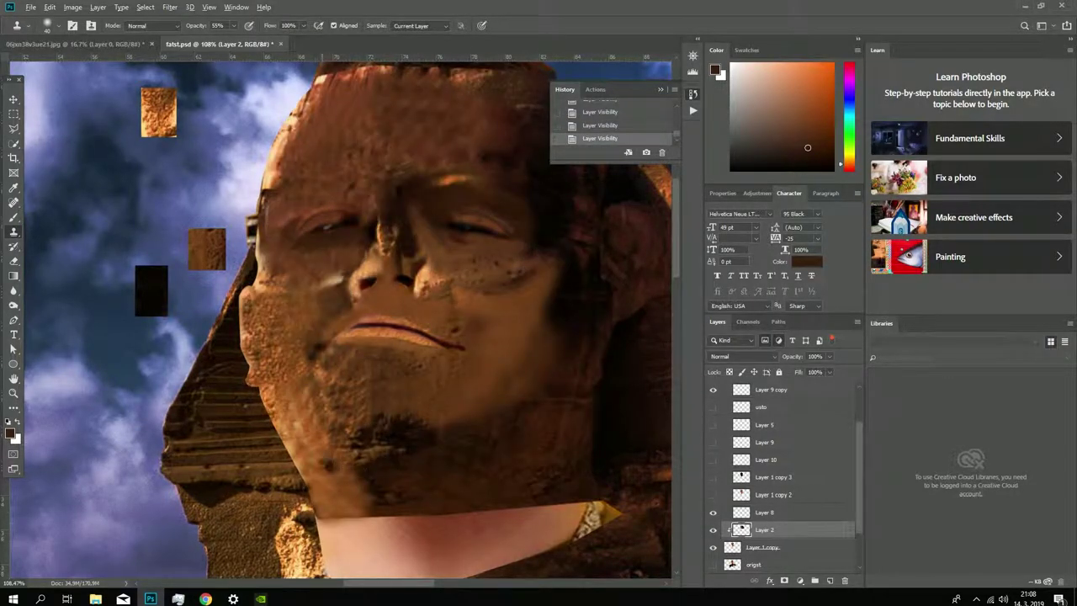
left_click(286, 436)
right_click(289, 430)
key("Escape")
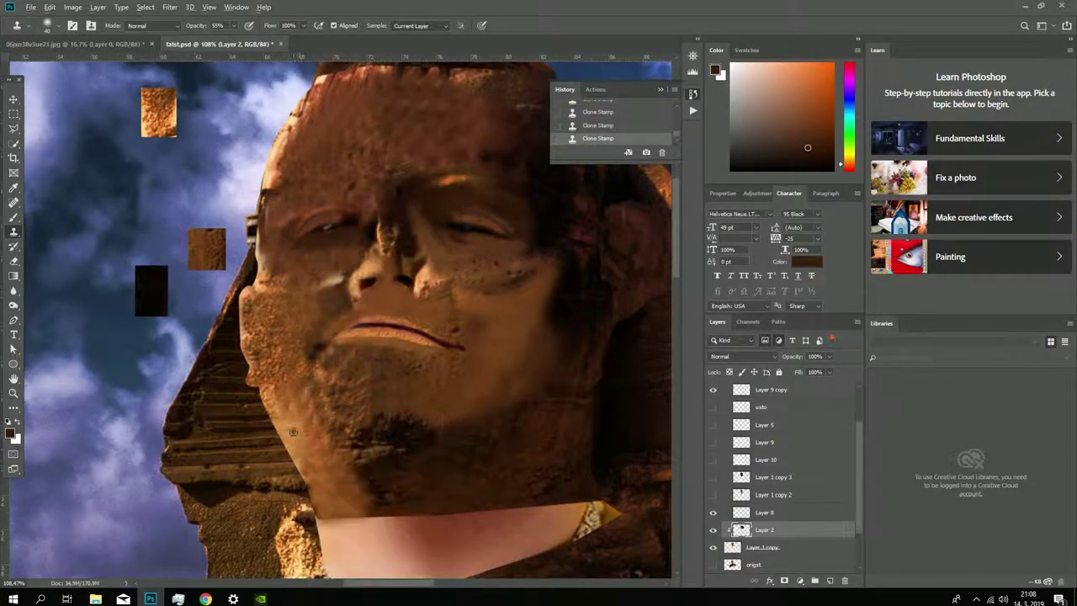
Step: Recheck the glasses face layer and clone stone texture onto the cheek
left_click(714, 497)
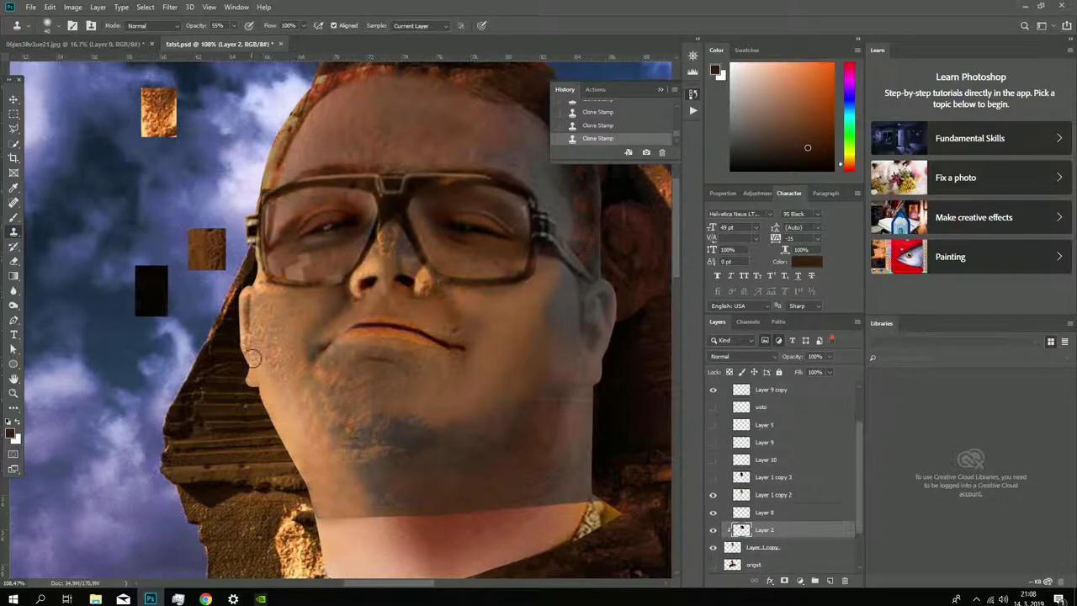
left_click(713, 496)
left_click(714, 497)
left_click(714, 497)
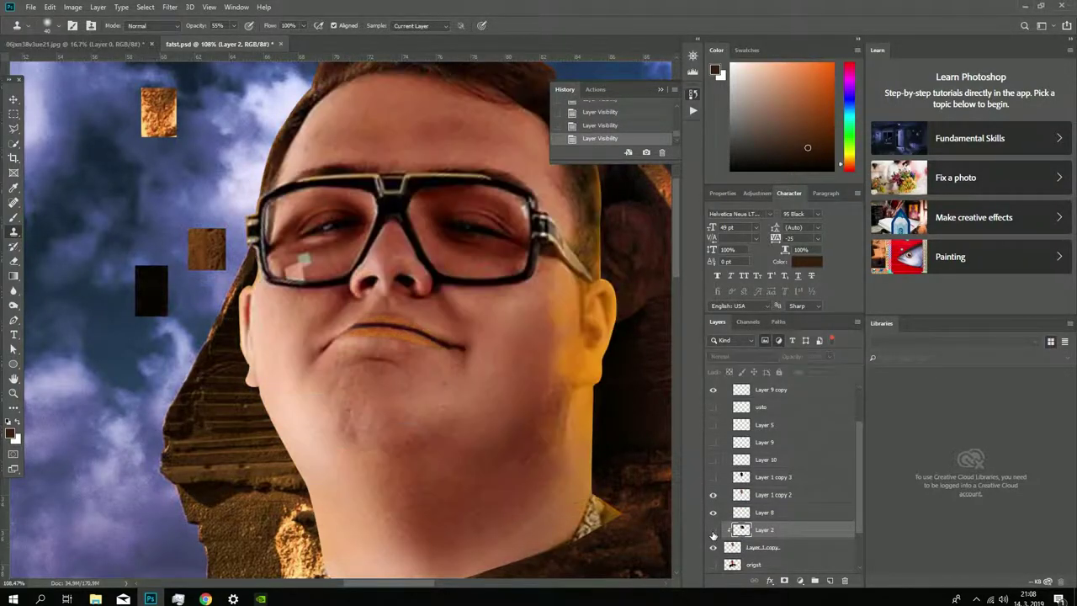
left_click(713, 512)
left_click(308, 308)
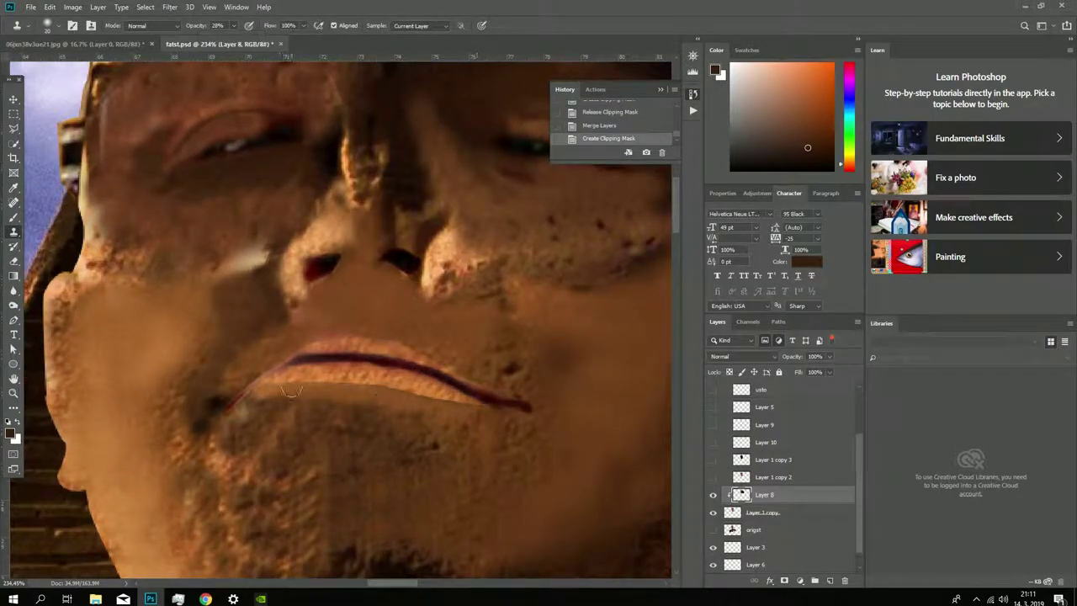
Step: Pick a brush preset and clone stone texture along the lower lip at 28% opacity
right_click(398, 415)
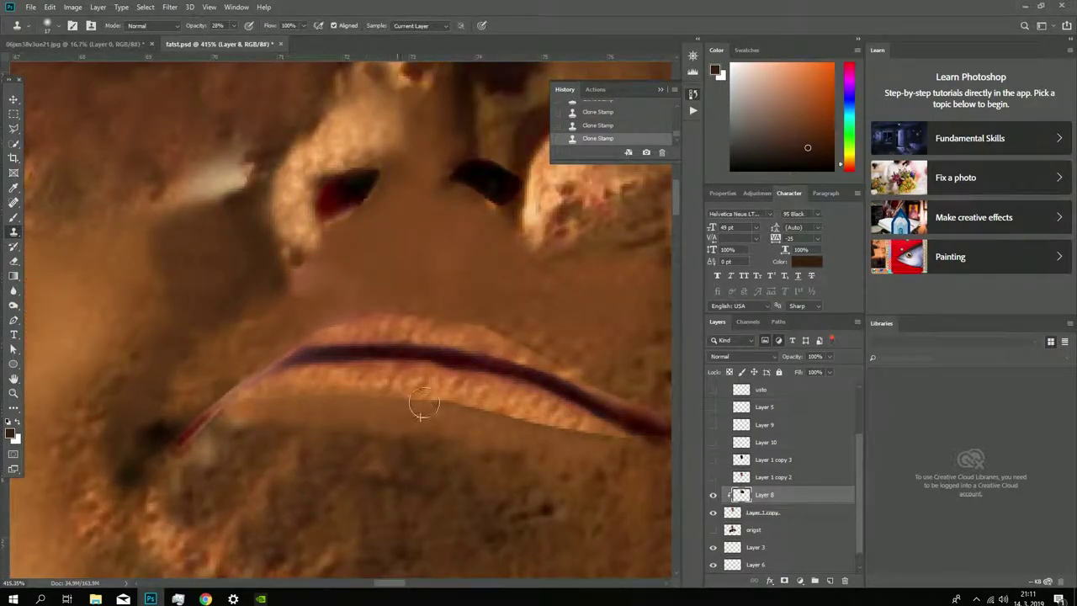
left_click_drag(286, 389, 556, 431)
scroll(538, 427, "down", 5)
scroll(521, 422, "up", 2)
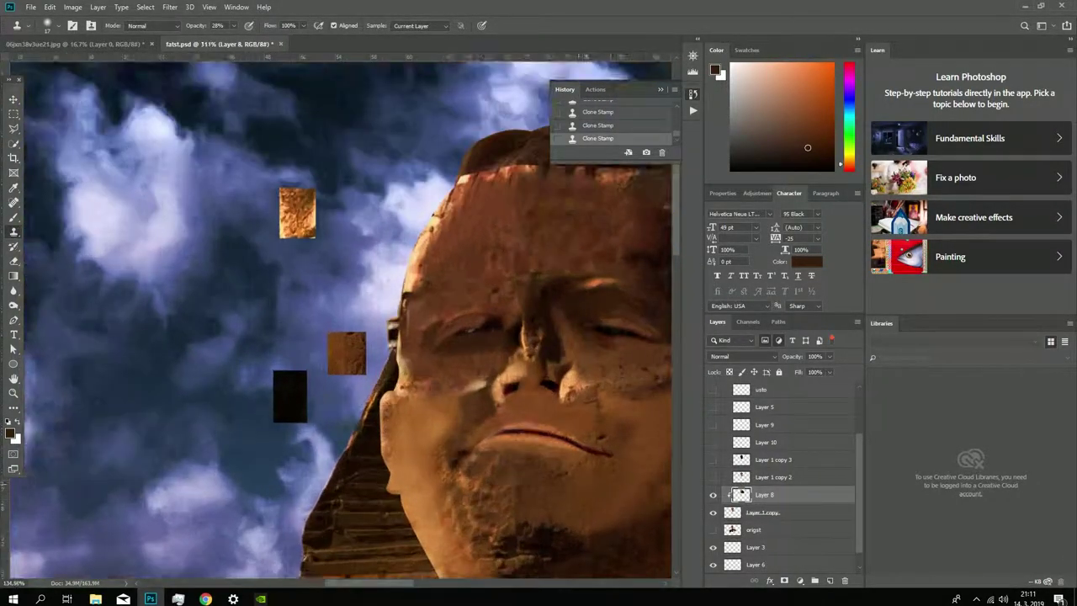
scroll(519, 422, "up", 2)
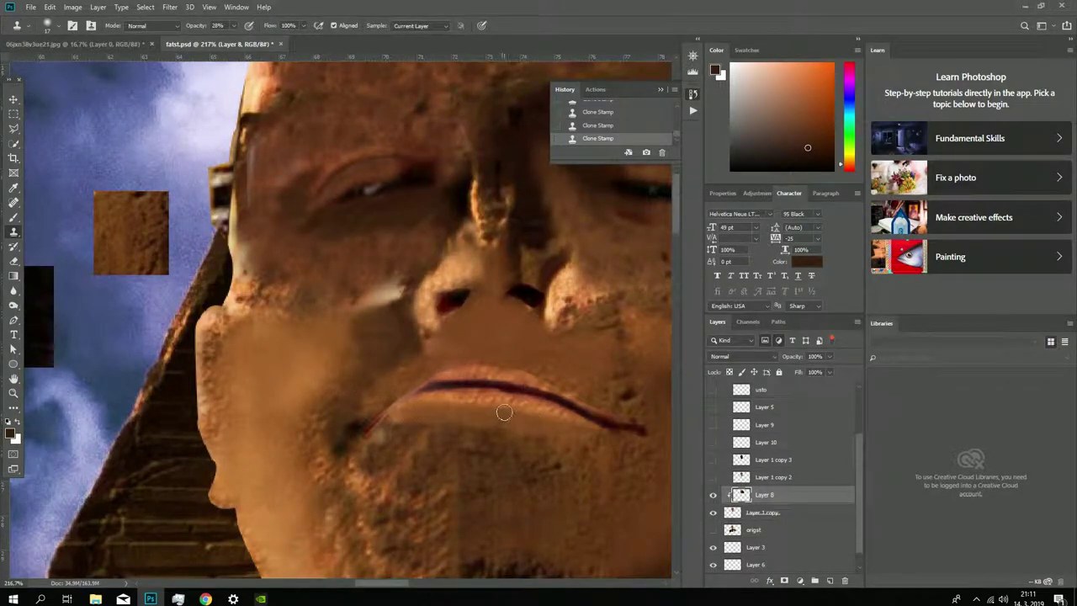
scroll(600, 434, "down", 2)
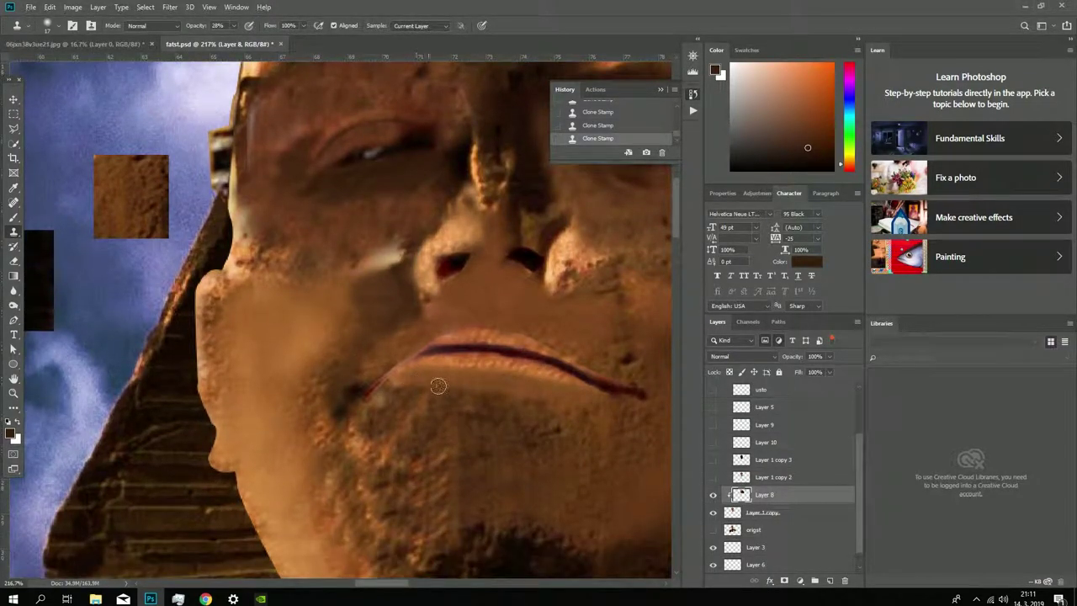
scroll(455, 390, "down", 2)
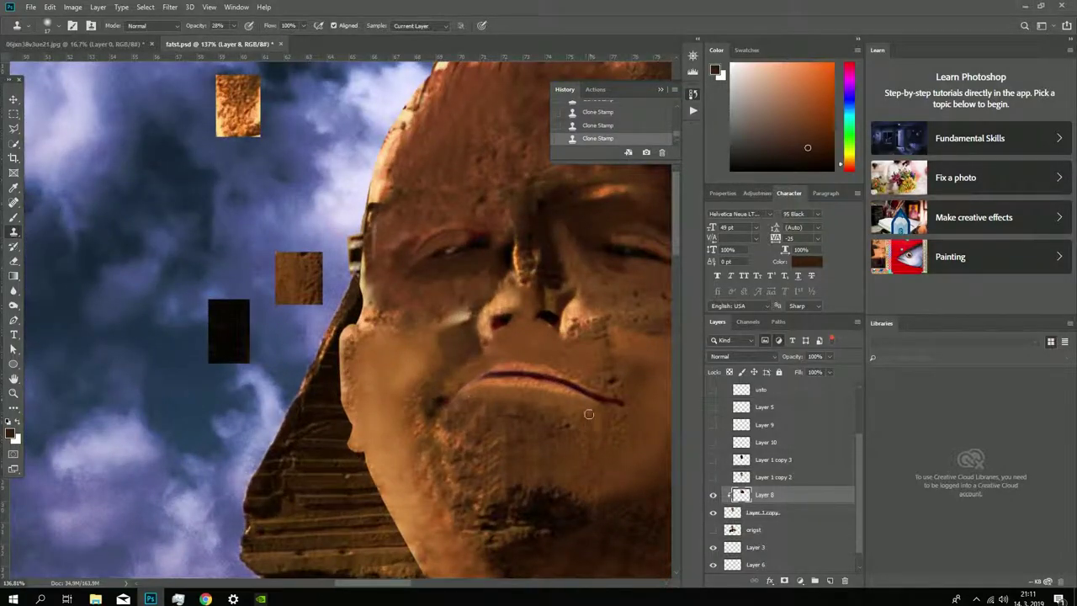
scroll(589, 414, "up", 2)
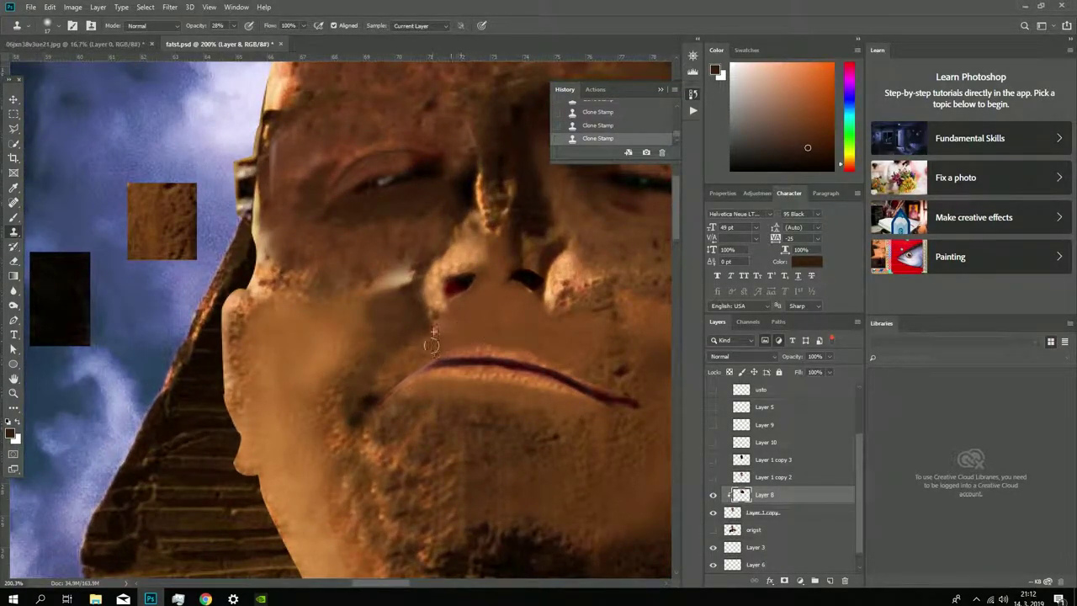
Step: Show Layer 1 copy 2 and clone stone texture onto the forehead by the left temple at 87%
scroll(657, 434, "down", 6)
scroll(544, 437, "up", 5)
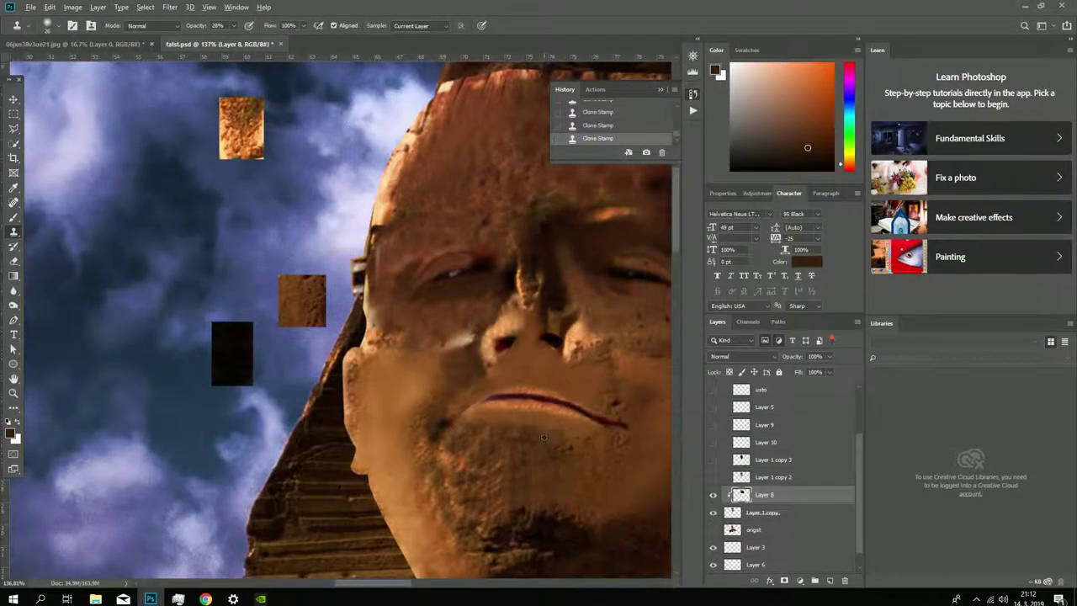
scroll(533, 425, "down", 2)
scroll(532, 425, "down", 2)
scroll(533, 425, "up", 5)
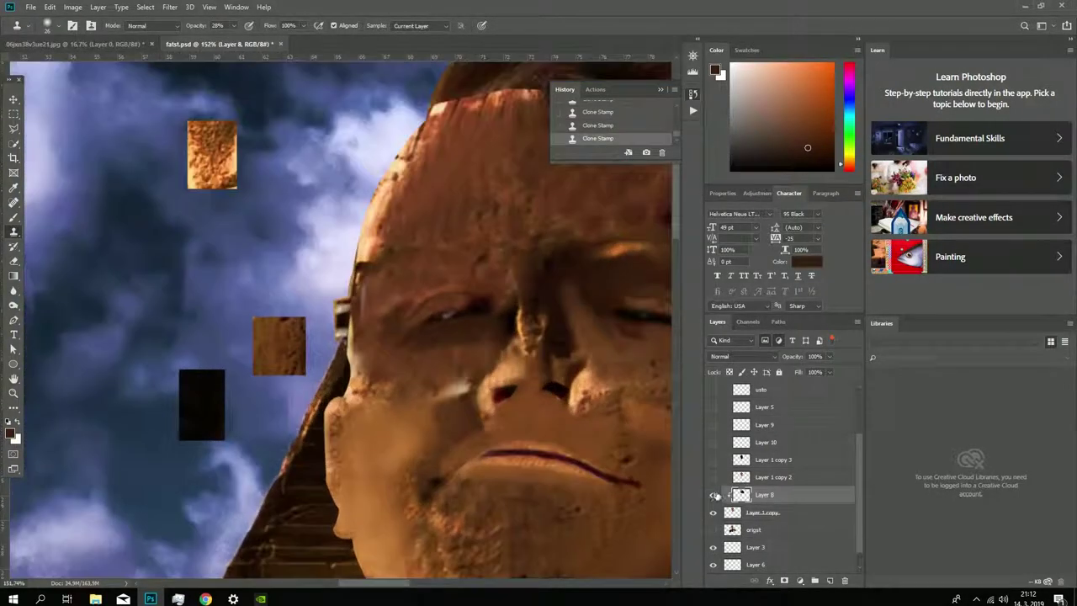
left_click(713, 477)
left_click_drag(192, 324, 211, 307)
left_click_drag(221, 278, 193, 291)
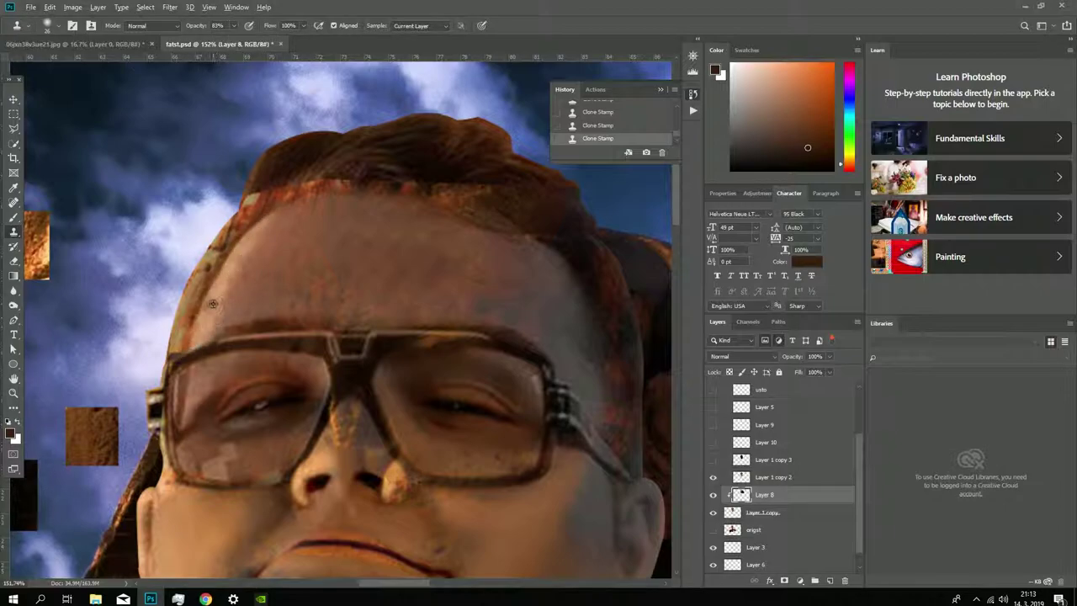
Step: With the glasses layer hidden, clone stone texture along the forehead's left edge, then show the layer again
left_click(713, 477)
left_click_drag(254, 318, 268, 311)
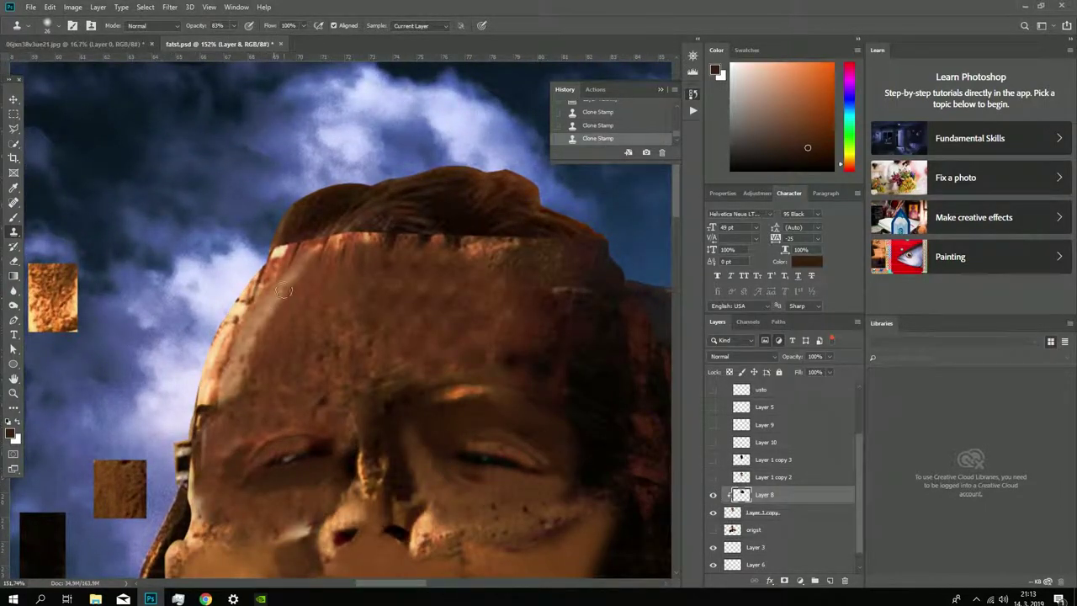
scroll(239, 376, "down", 5)
scroll(533, 509, "up", 3)
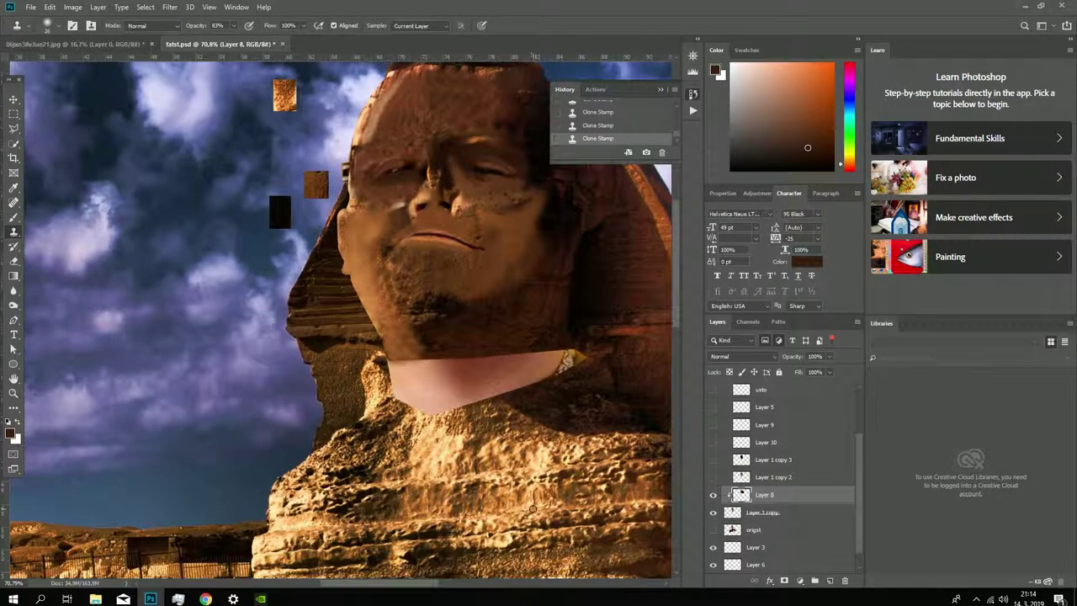
scroll(531, 490, "down", 2)
scroll(531, 490, "up", 3)
left_click(713, 477)
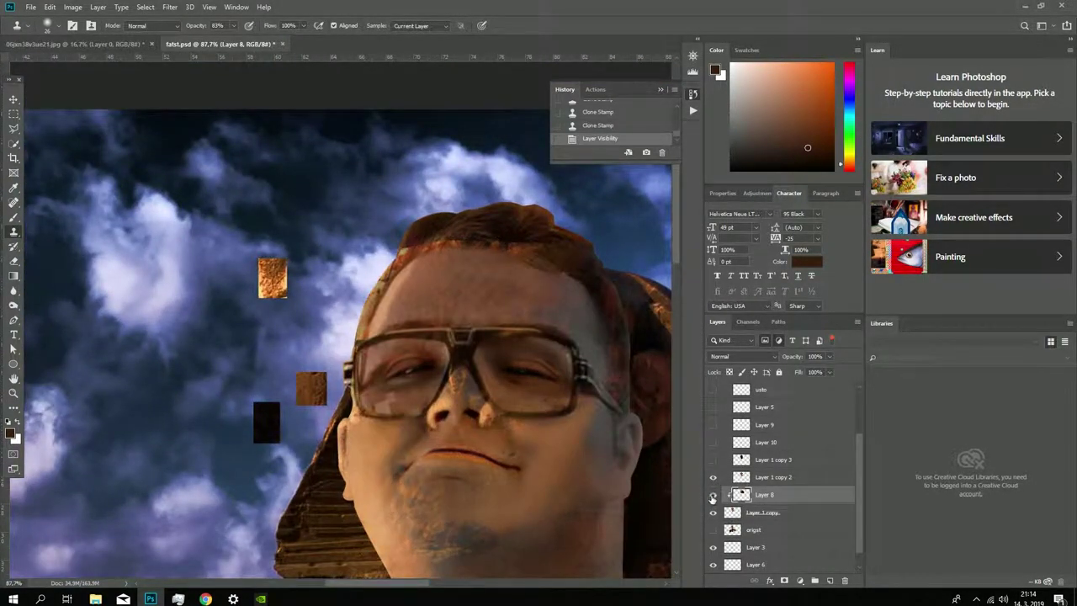
scroll(390, 309, "up", 2)
Step: Clone stone texture across the forehead, lowering the opacity to 39% and then 15%
left_click(352, 330)
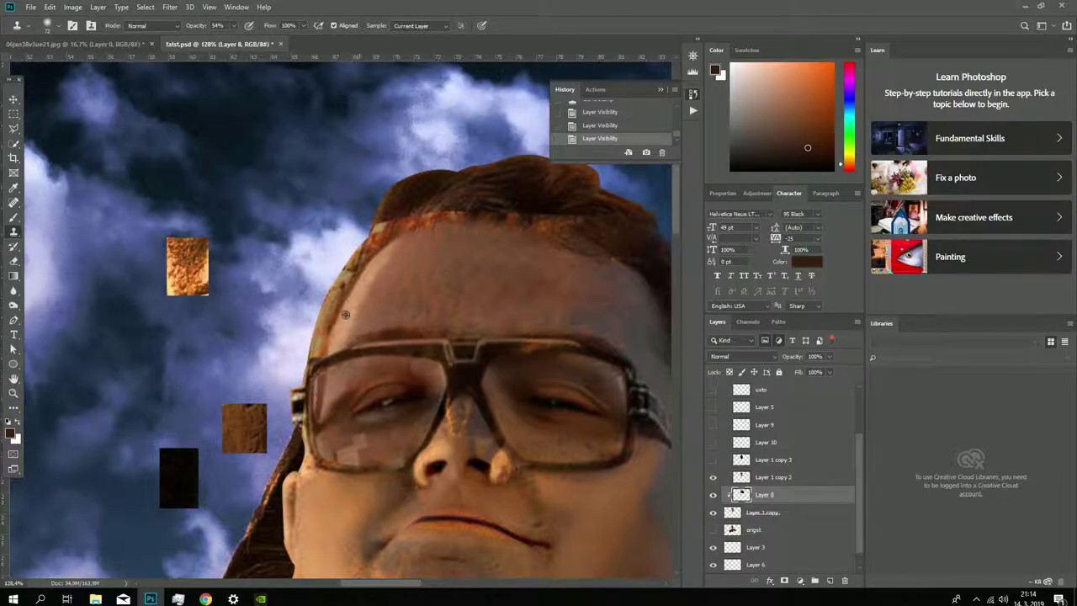
left_click_drag(238, 28, 226, 28)
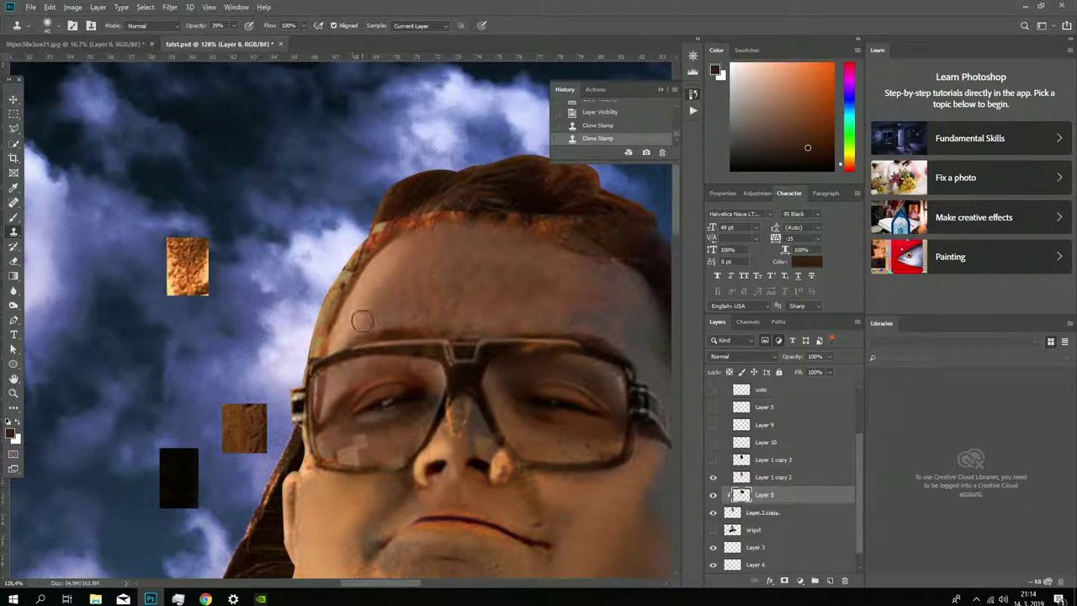
left_click(356, 317)
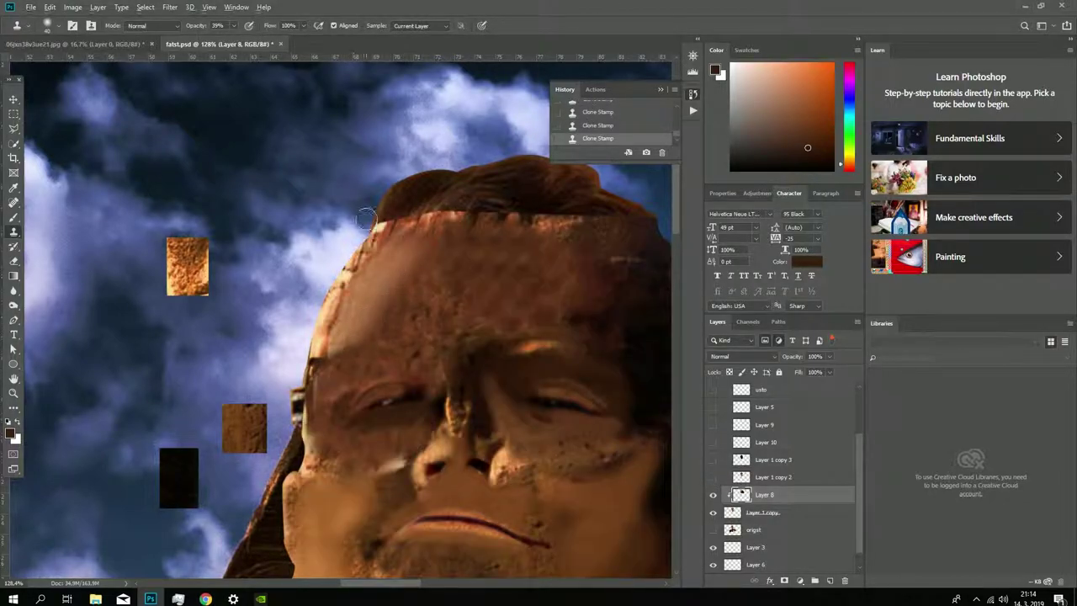
left_click(233, 26)
type("19")
left_click_drag(360, 324, 380, 338)
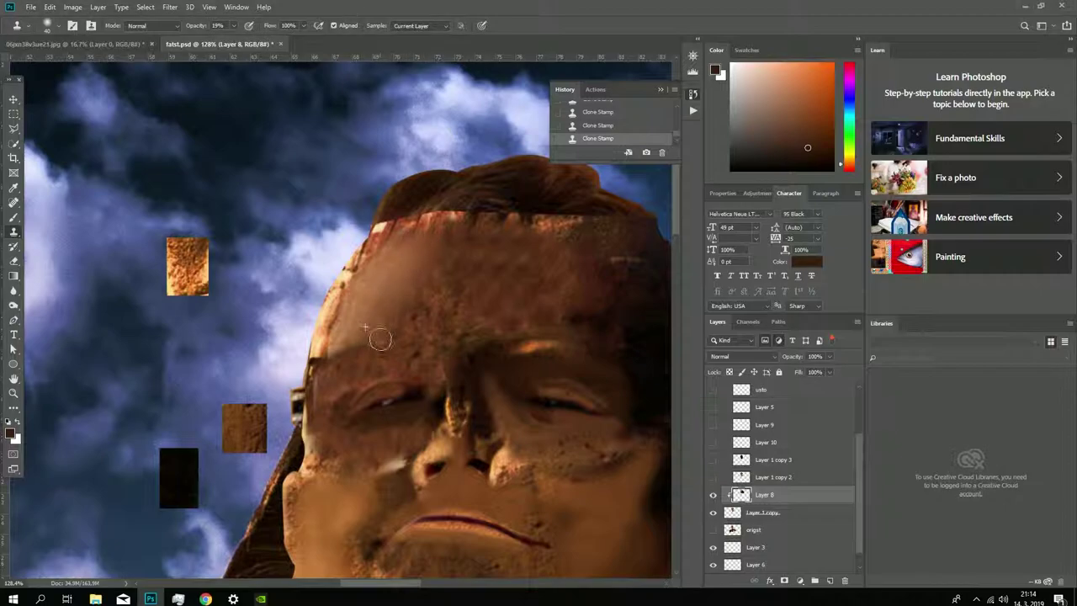
key("1")
key("5")
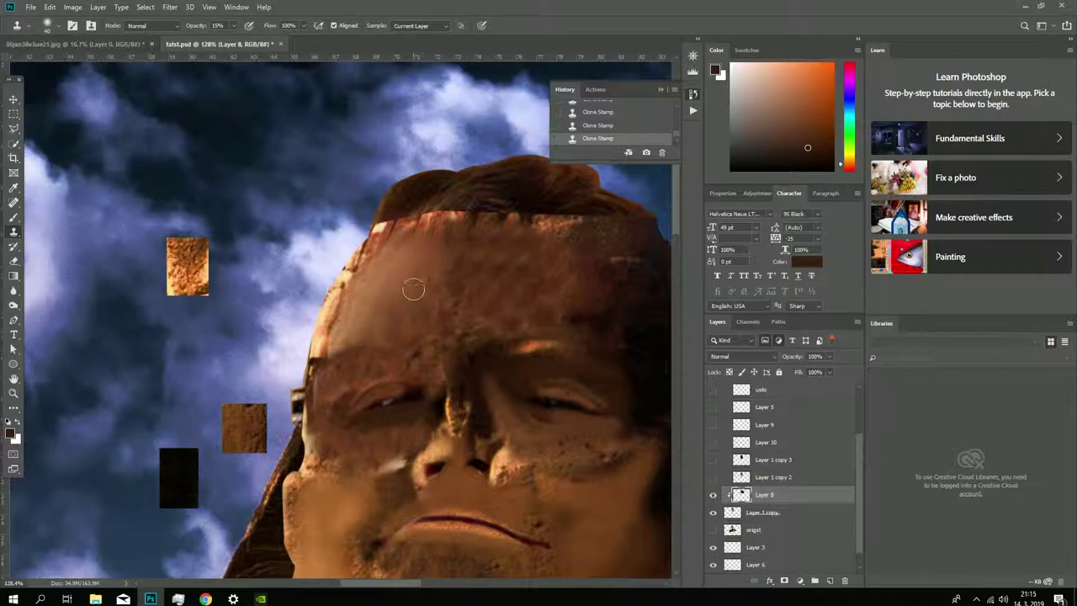
left_click_drag(413, 289, 446, 280)
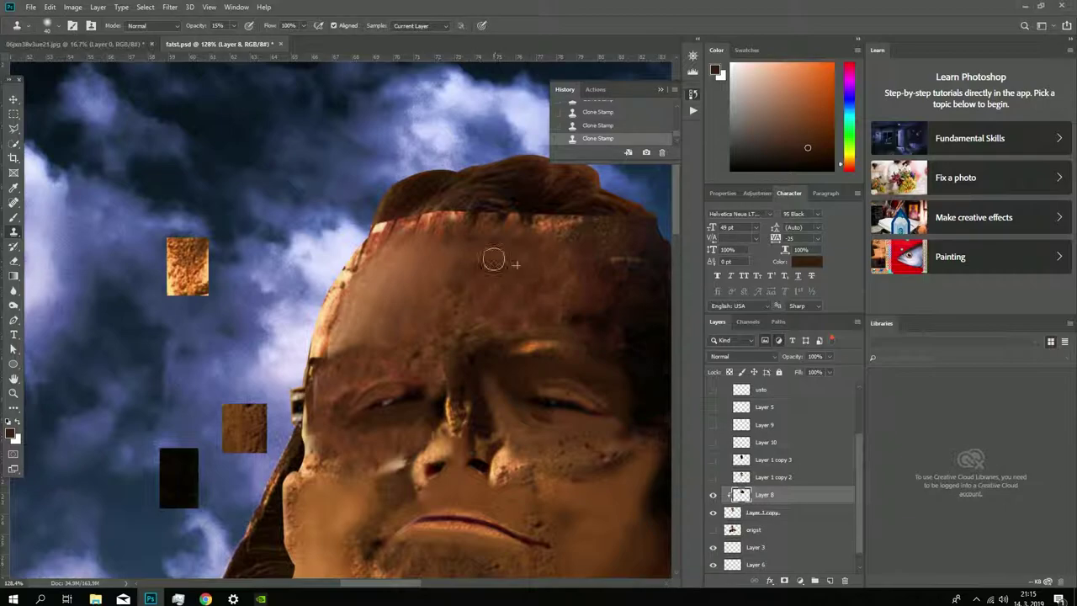
Step: Raise the clone opacity to 45% and show the stone-textured face again
right_click(631, 377)
key("4")
key("5")
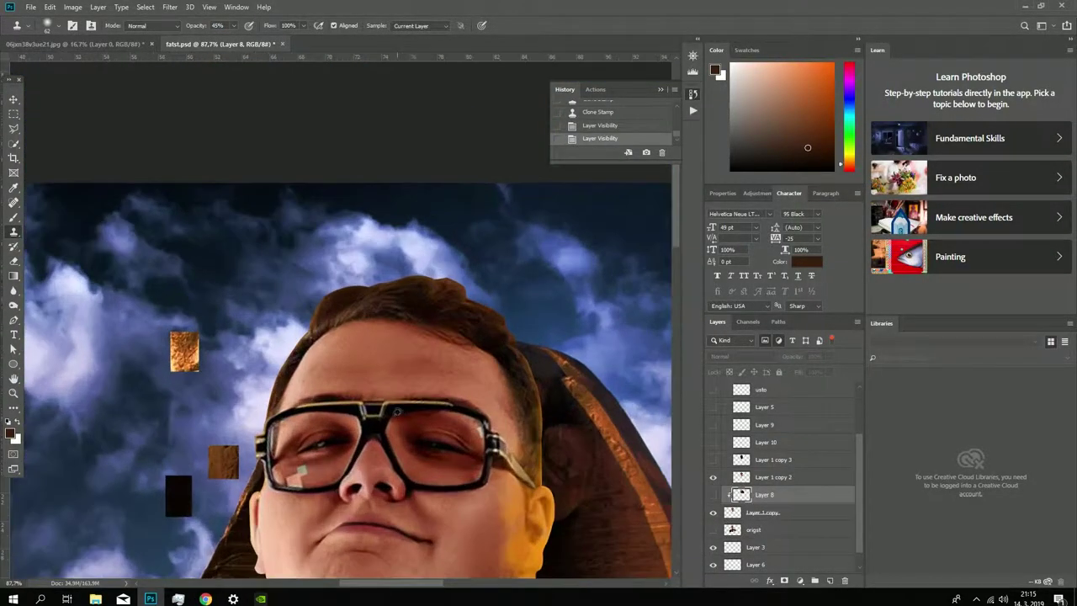
scroll(397, 411, "up", 1)
left_click(714, 495)
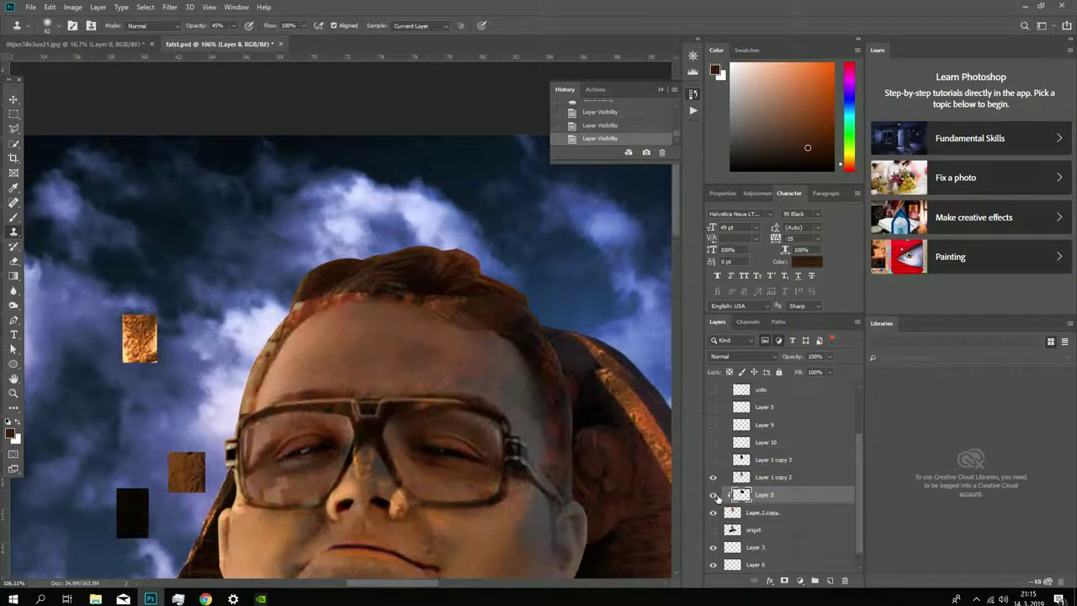
Step: Toggle Layer 8's stone face on and off to compare it with the photo, leaving it hidden
left_click(714, 495)
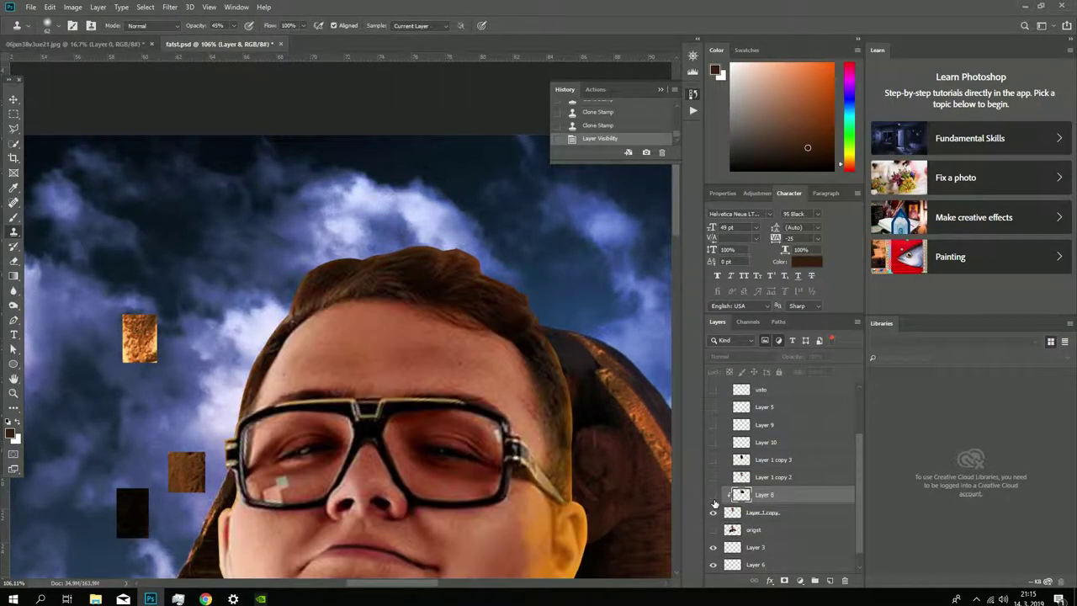
left_click(714, 495)
left_click(714, 495)
left_click(714, 495)
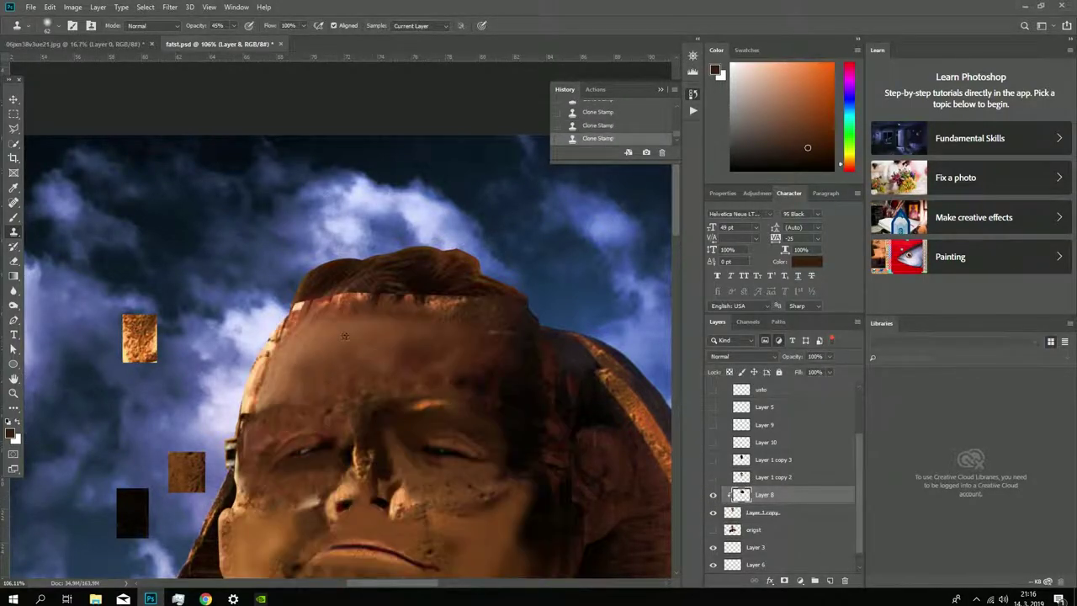
left_click(714, 495)
left_click(714, 495)
left_click(713, 495)
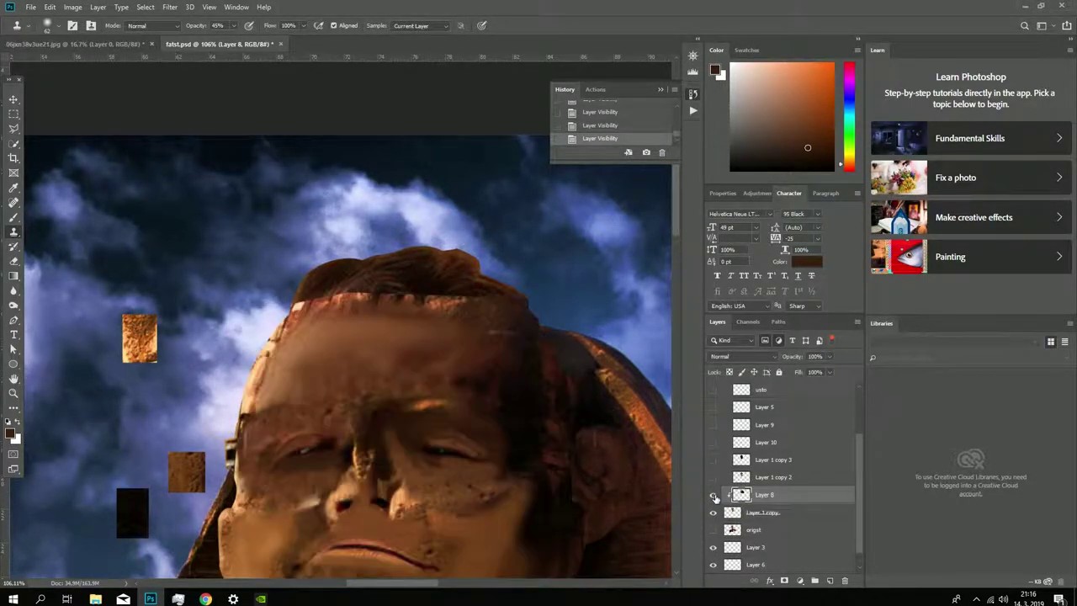
scroll(452, 372, "down", 5)
scroll(362, 236, "up", 6)
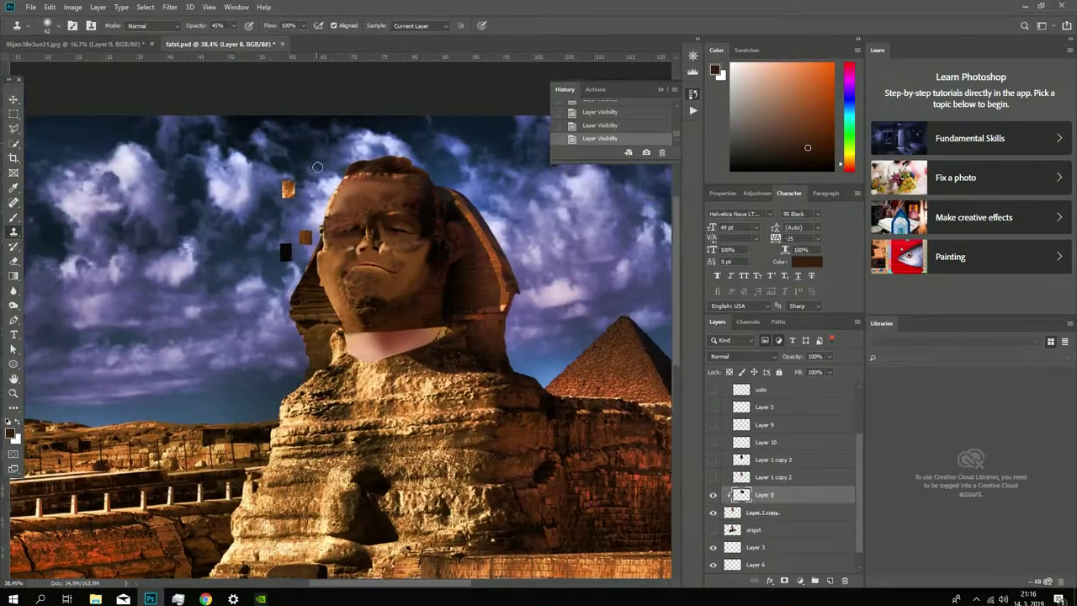
left_click(713, 495)
left_click(714, 495)
left_click(714, 495)
left_click(713, 494)
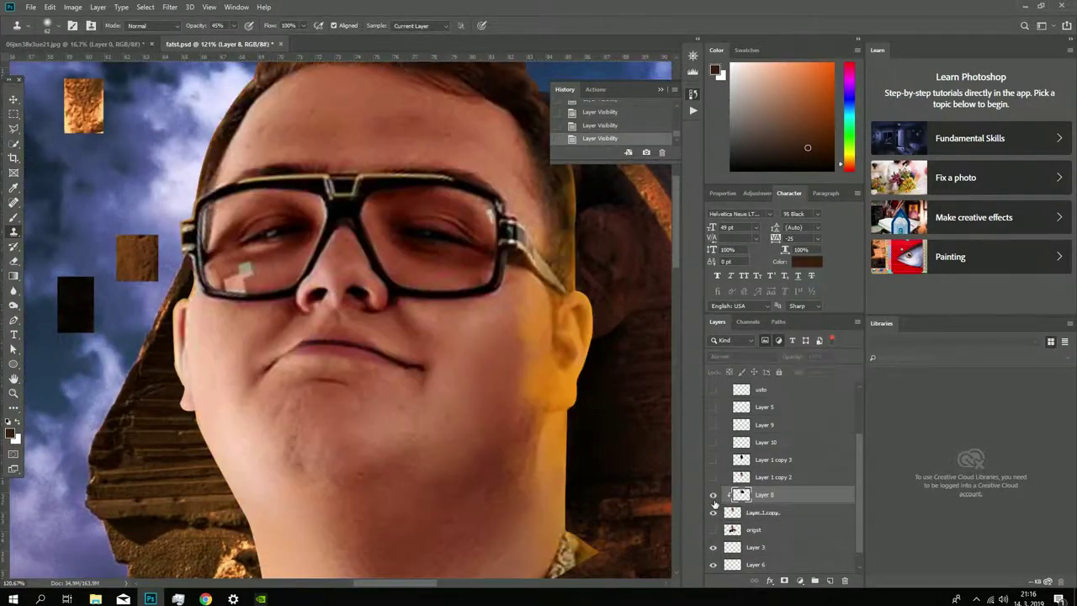
left_click(714, 495)
Step: Hide the stone face and start a pen path around the glasses' left frame and lower lens
left_click(762, 513)
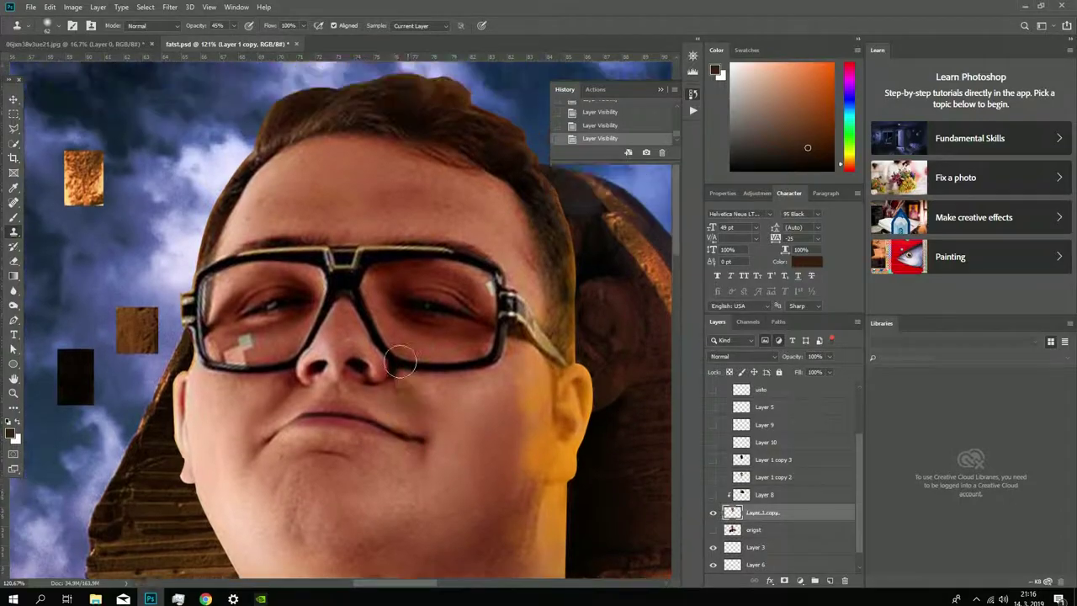
key("l")
scroll(252, 202, "up", 4)
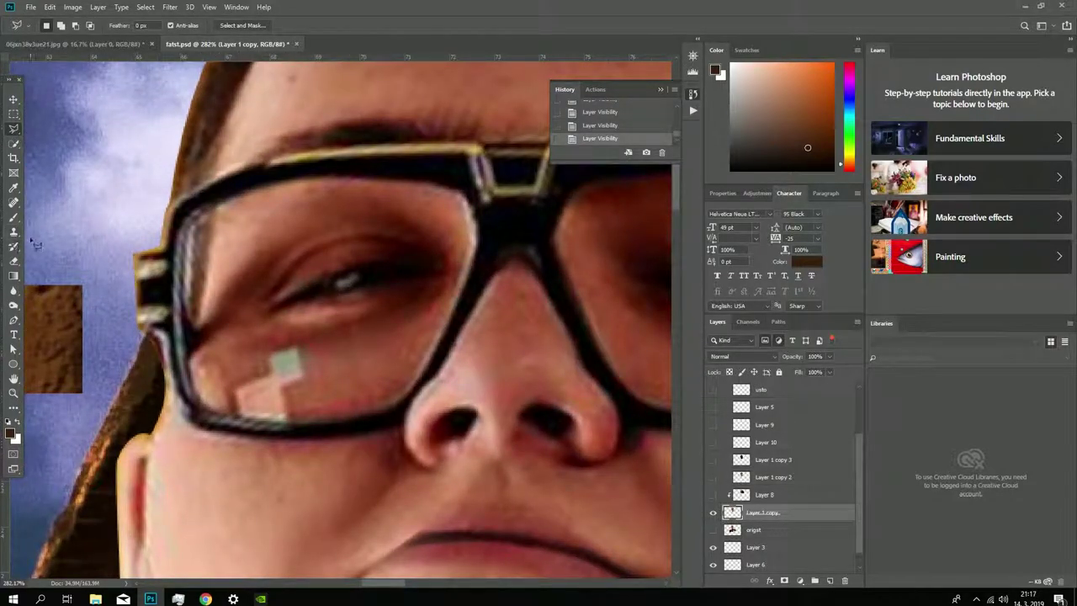
key("p")
left_click(133, 253)
left_click(140, 330)
left_click_drag(173, 421, 186, 424)
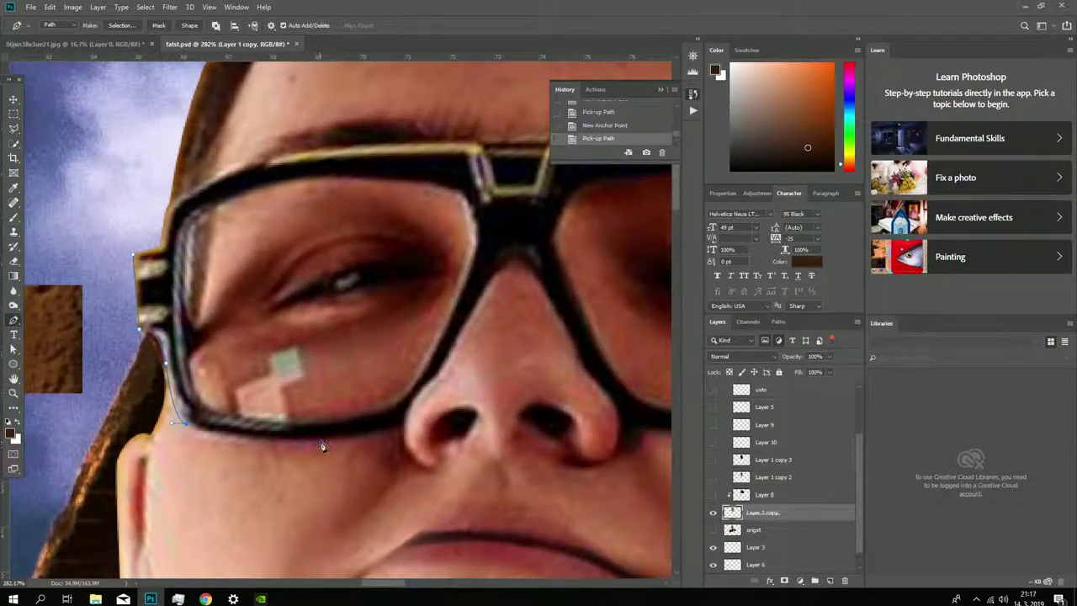
left_click(402, 428)
left_click_drag(380, 585, 390, 585)
Step: Continue the glasses path across the nose, right lens and temple arm, then close it
left_click(471, 408)
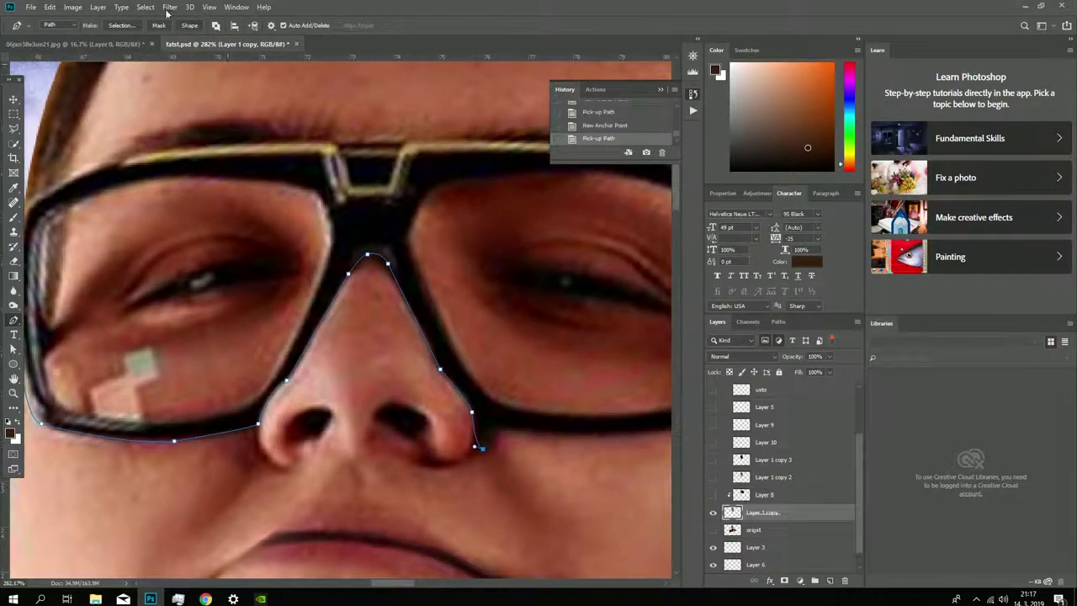
left_click(506, 428)
scroll(505, 421, "right", 5)
left_click(461, 414)
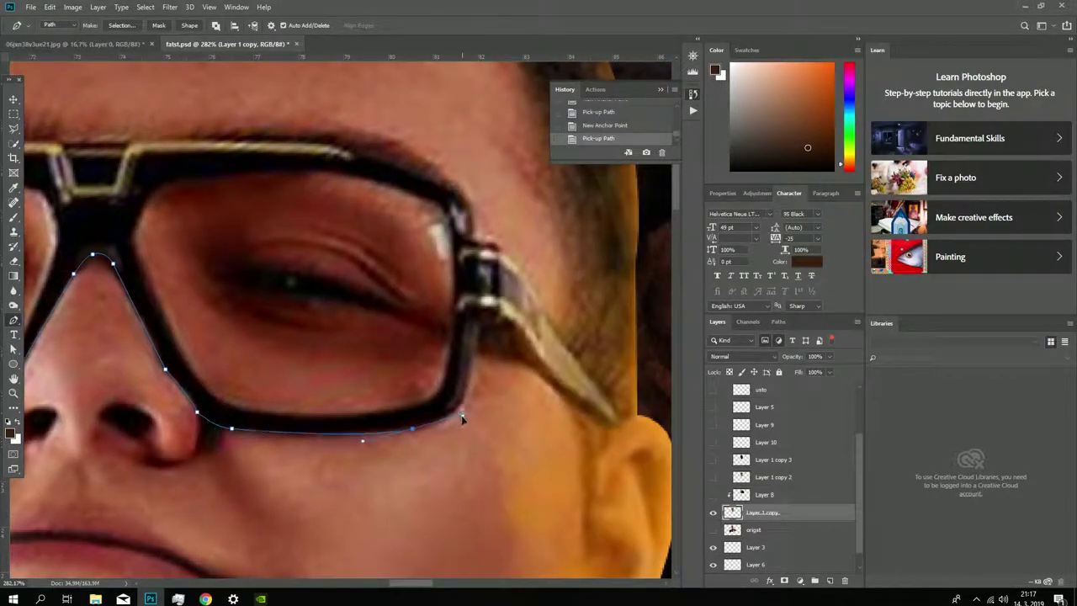
left_click(465, 387)
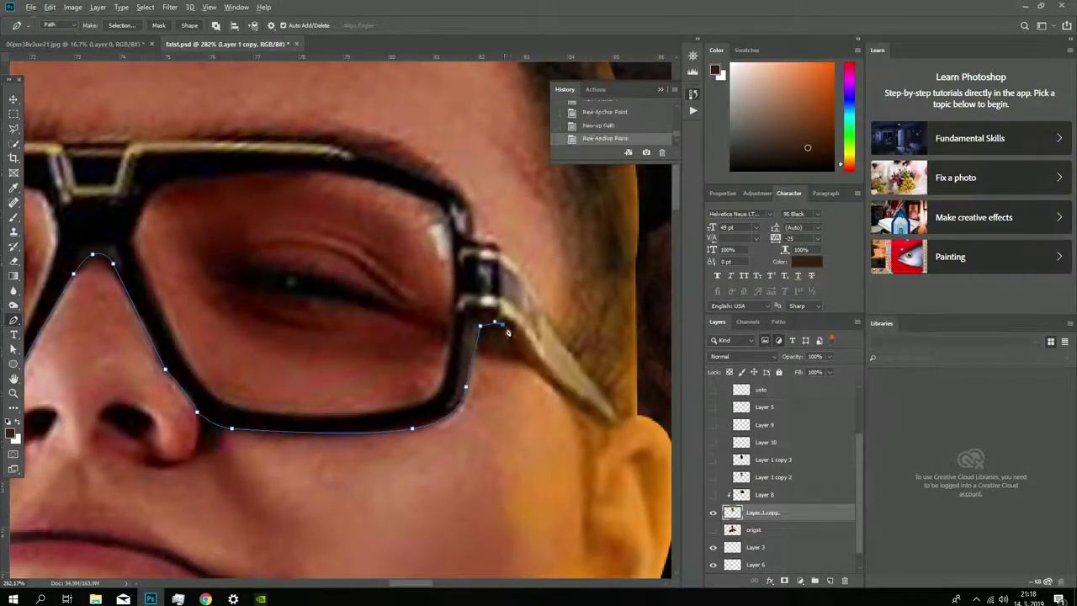
key("ctrl+z")
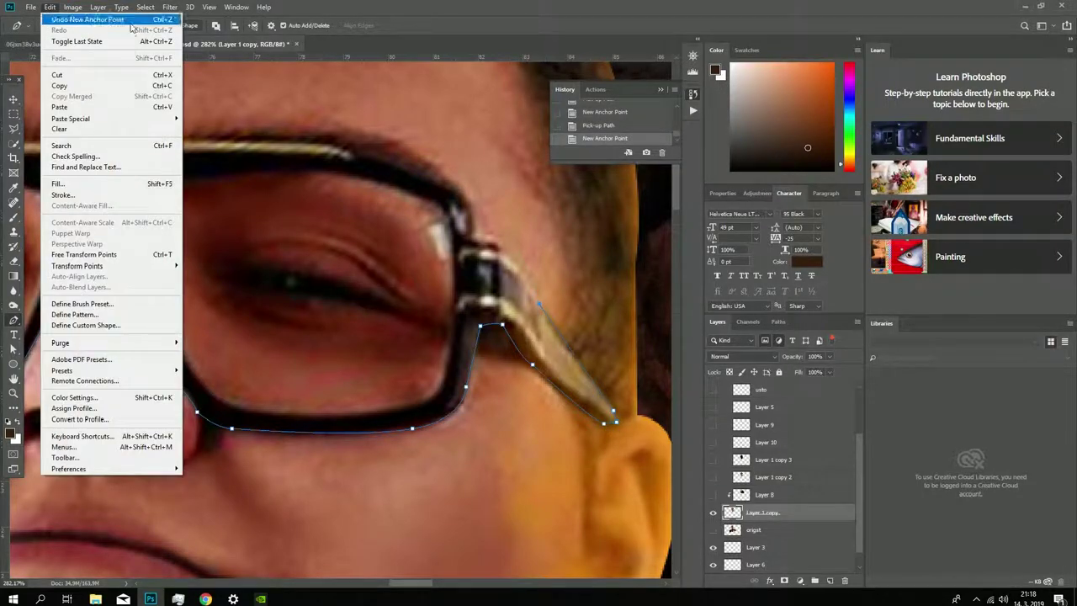
left_click(498, 251)
left_click(473, 239)
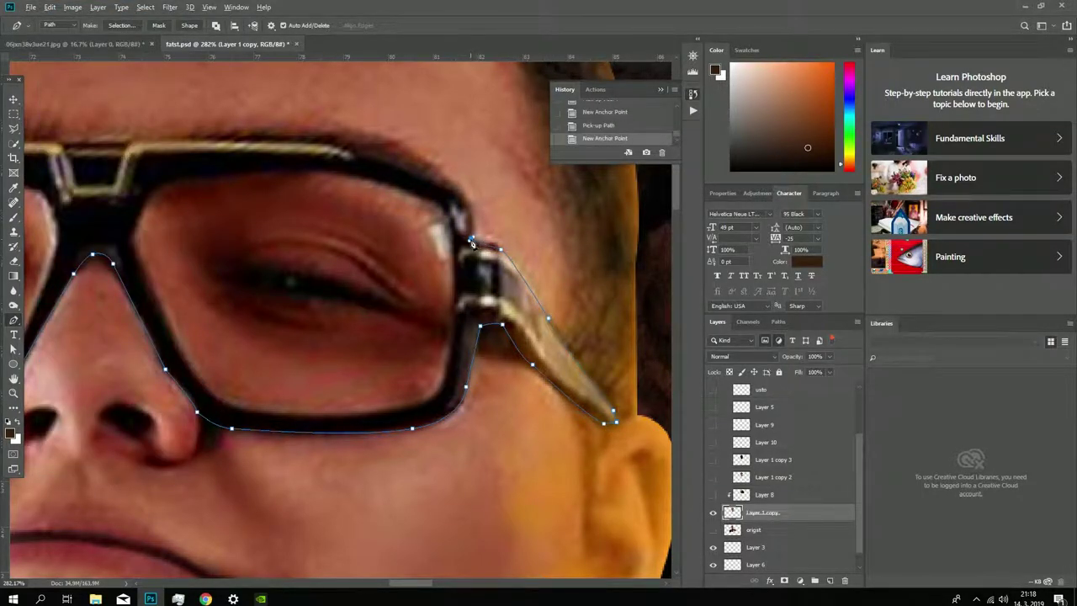
scroll(458, 194, "up", 2)
scroll(422, 187, "left", 5)
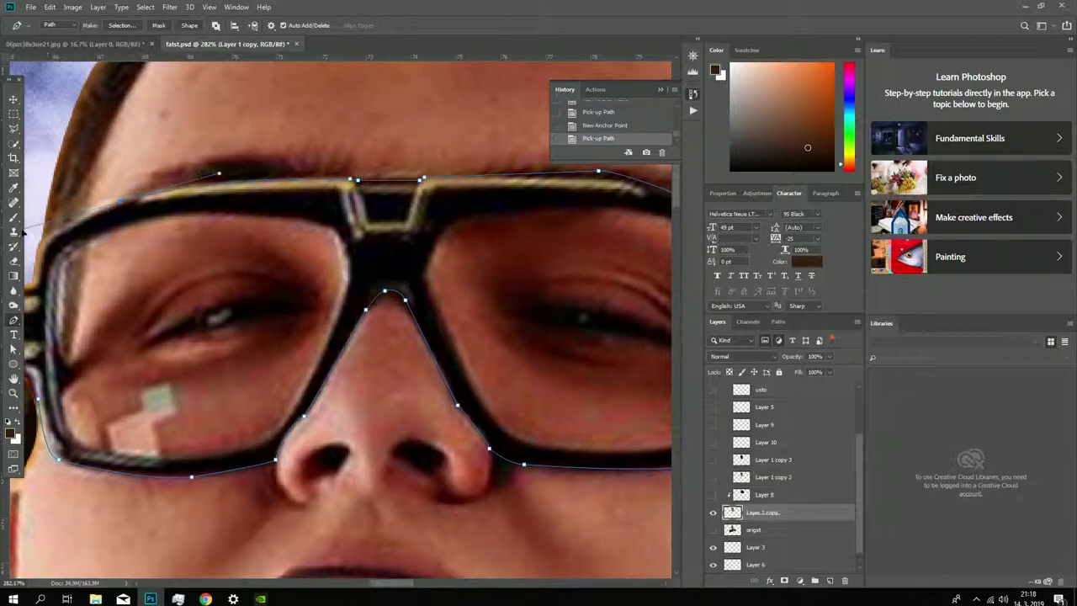
scroll(380, 587, "left", 3)
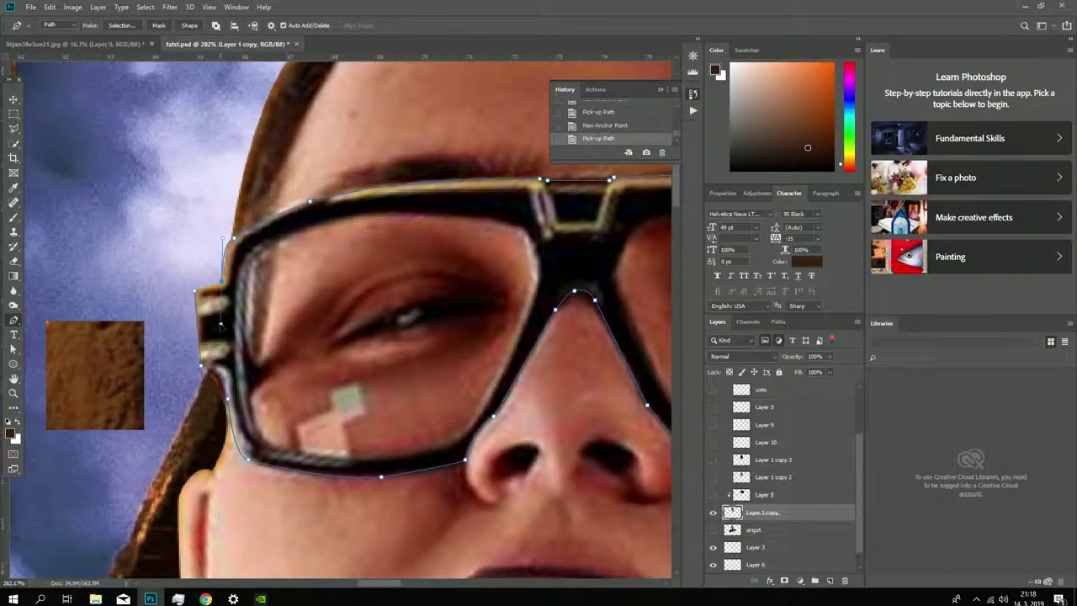
left_click(222, 280)
Step: Convert the glasses path to a selection and copy it onto new Layer 11
key("ctrl+0")
right_click(560, 100)
left_click(589, 140)
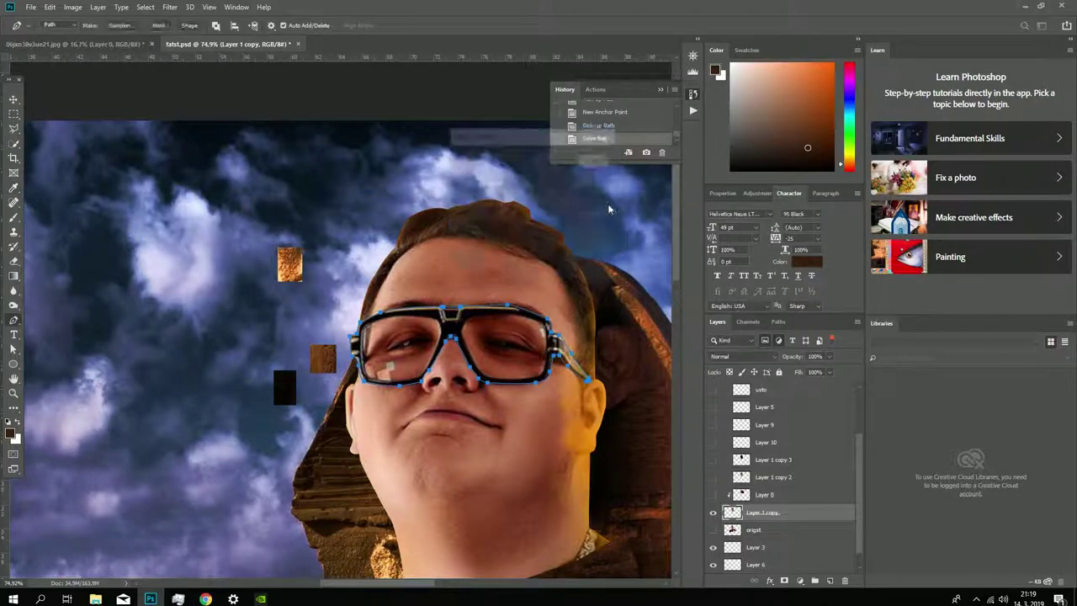
key("ctrl+c")
key("ctrl+v")
Step: Place the glasses layer above the stone face, unclipped, and check its visibility
left_click_drag(816, 515, 816, 492)
key("ctrl+alt+g")
left_click(713, 512)
scroll(475, 341, "up", 3)
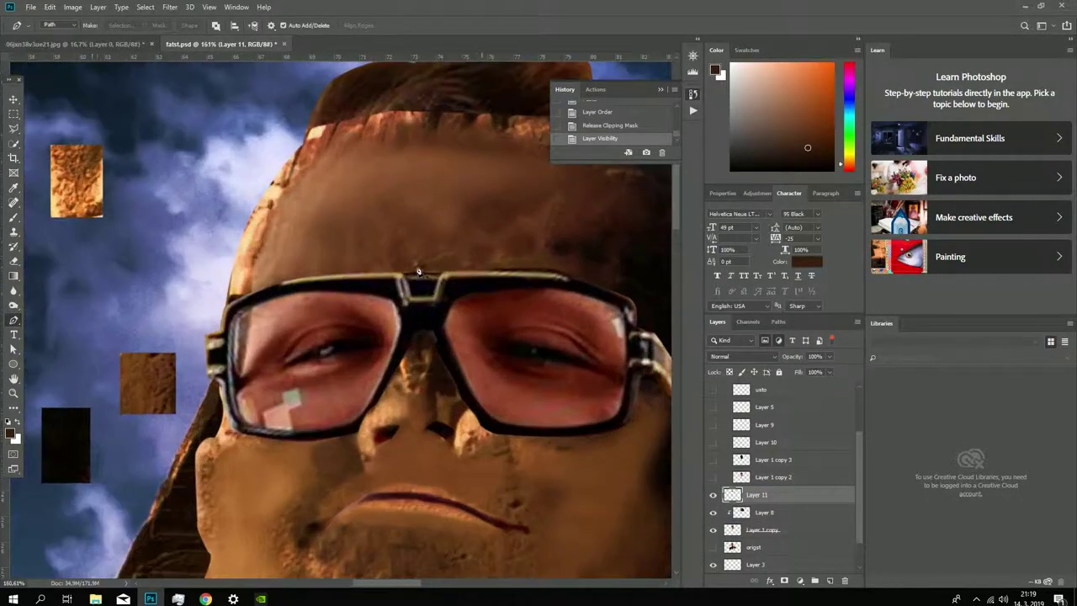
scroll(270, 412, "up", 1)
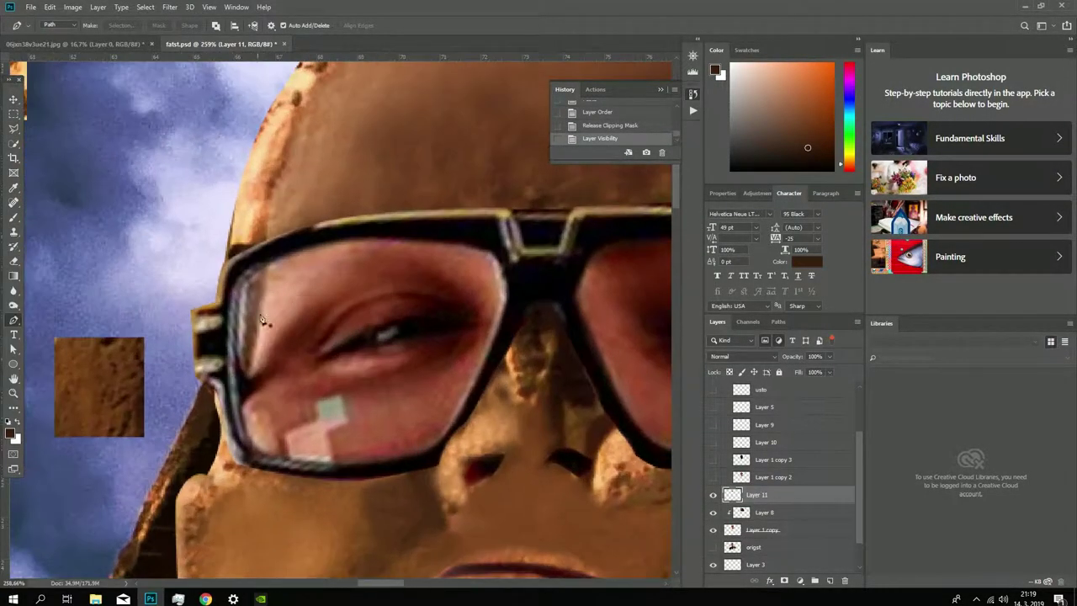
scroll(351, 326, "down", 3)
left_click(713, 495)
left_click(713, 529)
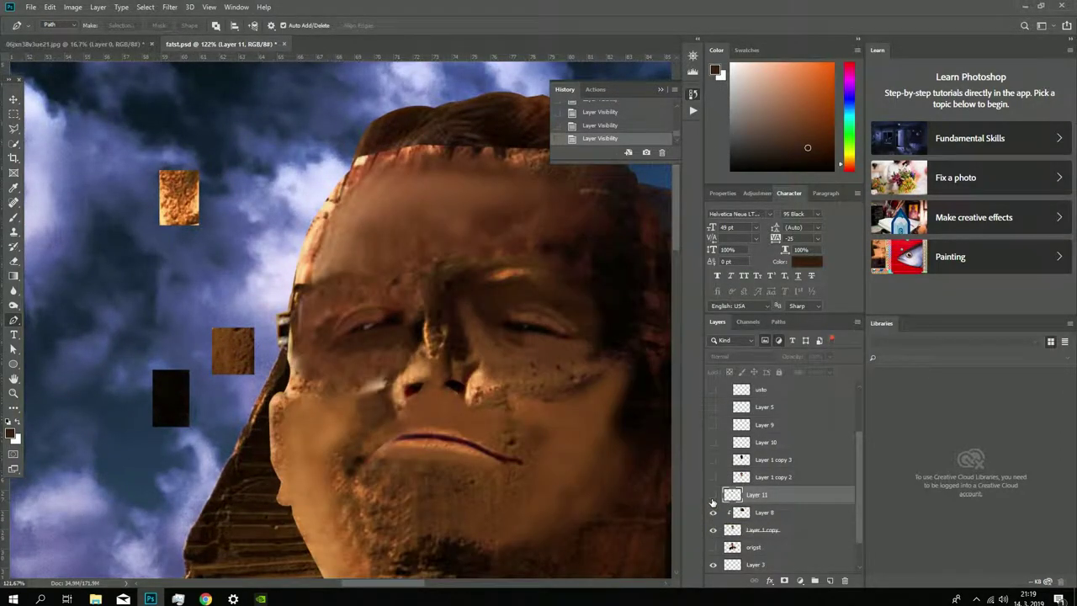
left_click(713, 495)
scroll(297, 288, "up", 2)
Step: Trace the left lens with a pen path, make it a selection, and remove that area
left_click(297, 289)
left_click(305, 395)
left_click(362, 405)
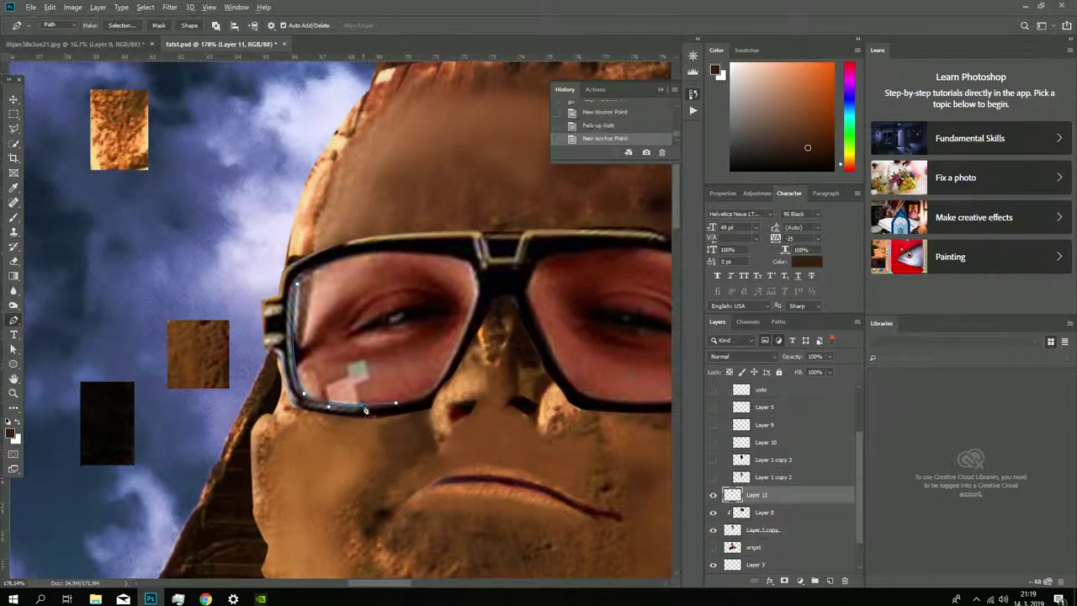
left_click(433, 388)
scroll(483, 313, "up", 1)
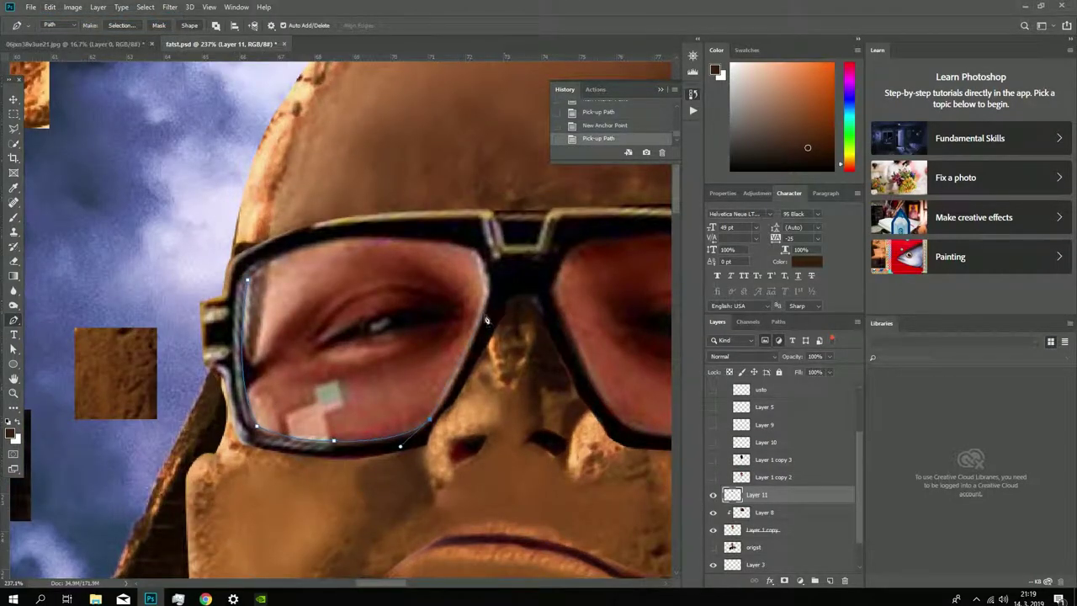
left_click(484, 310)
left_click(476, 249)
left_click_drag(330, 240, 277, 254)
right_click(298, 314)
left_click(345, 362)
scroll(337, 362, "right", 5)
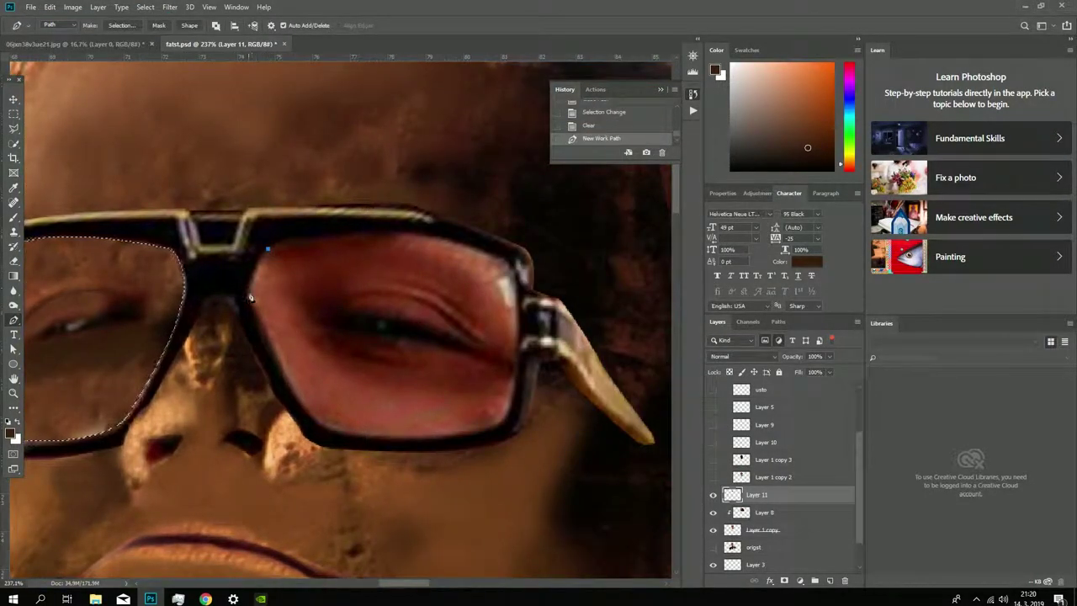
left_click(267, 249)
Step: Trace a closed pen path around the right lens rim
left_click(249, 286)
left_click(314, 418)
left_click(408, 437)
left_click(504, 416)
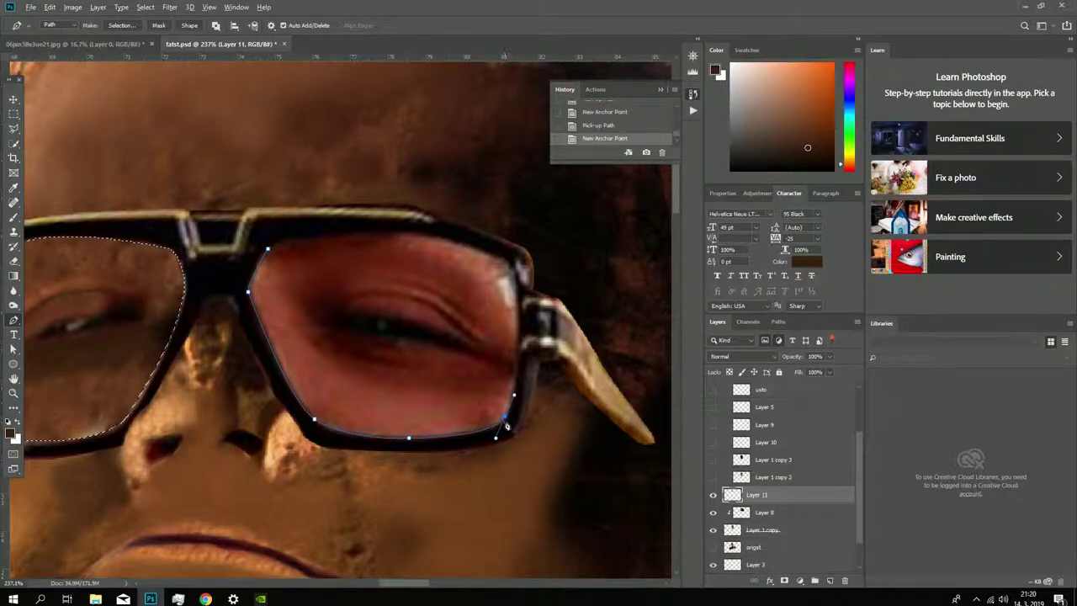
left_click(524, 353)
left_click(516, 298)
left_click(494, 257)
left_click_drag(347, 235, 282, 241)
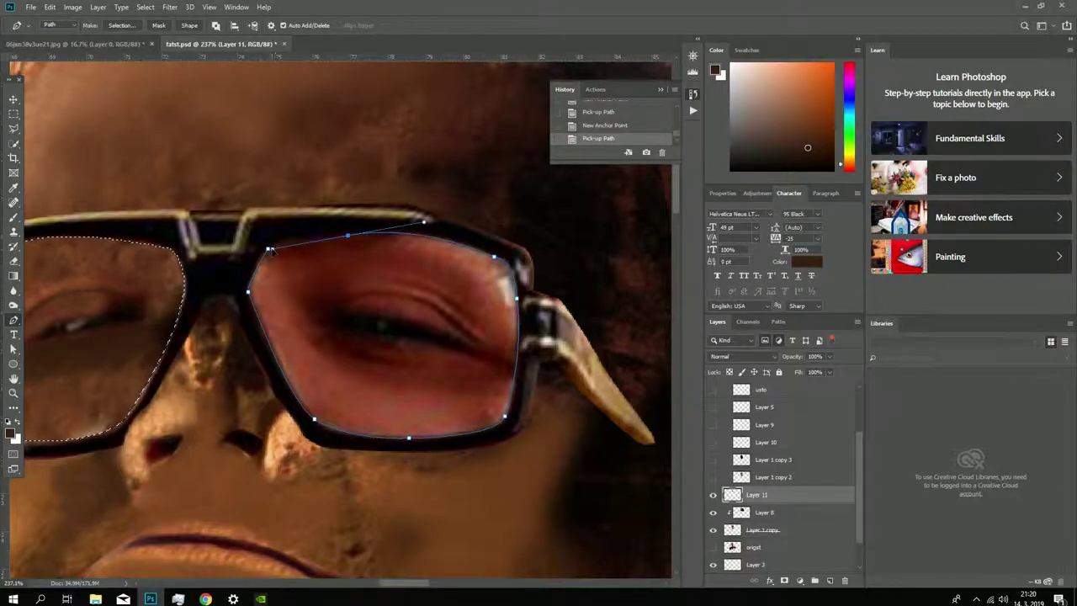
left_click(267, 249)
Step: Turn the right-lens path into a selection, clear the face pixels inside, and deselect
right_click(256, 262)
key("Return")
key("Delete")
key("ctrl+0")
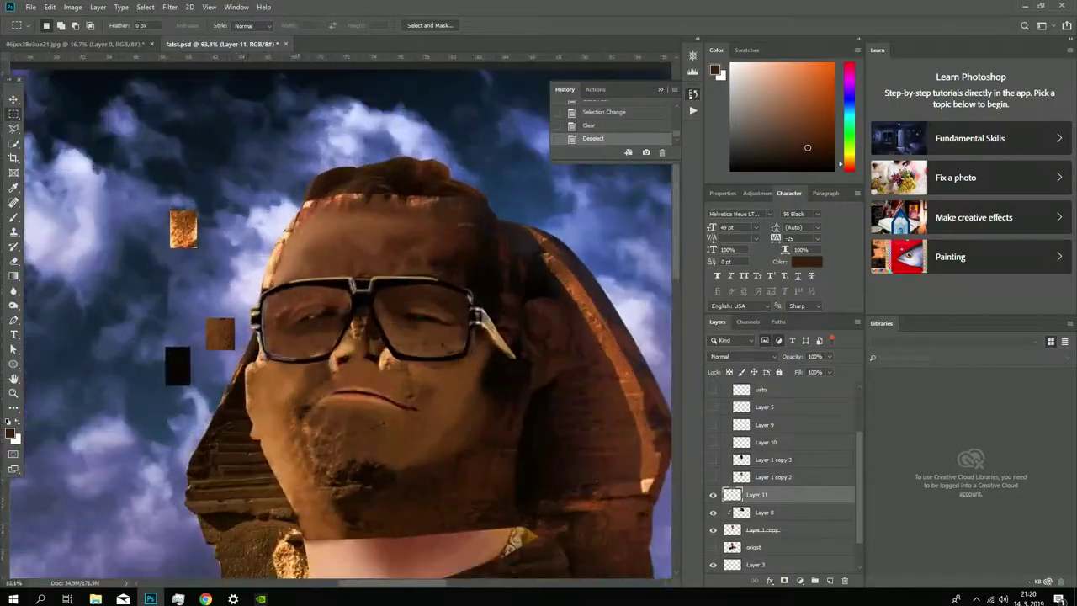
key("ctrl+d")
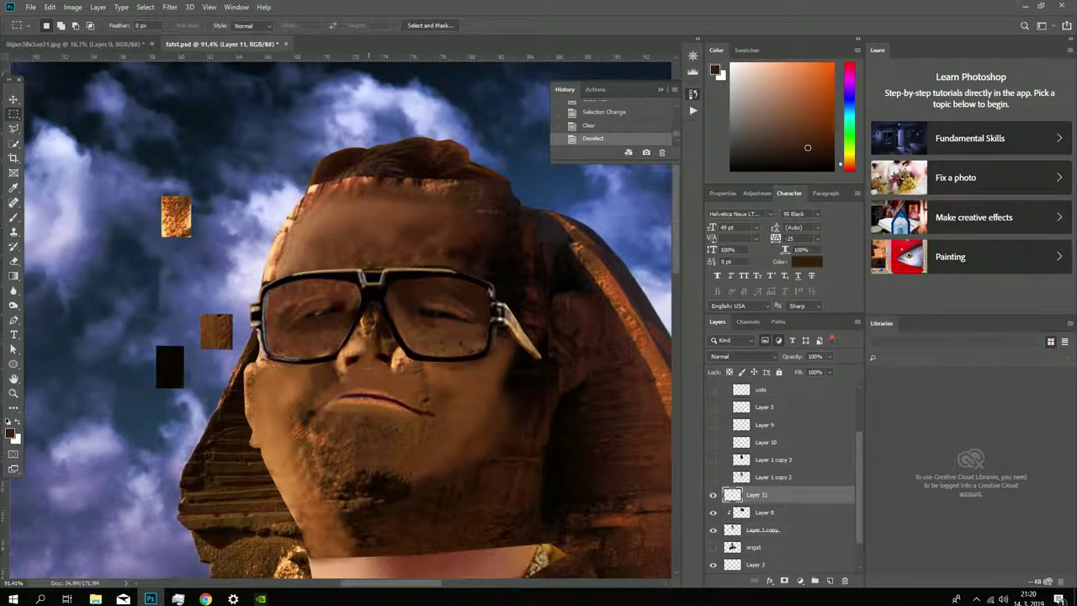
Step: Compare the face layers and select Layer 8 for chin retouching
scroll(368, 369, "down", 4)
scroll(379, 350, "up", 4)
scroll(389, 331, "up", 2)
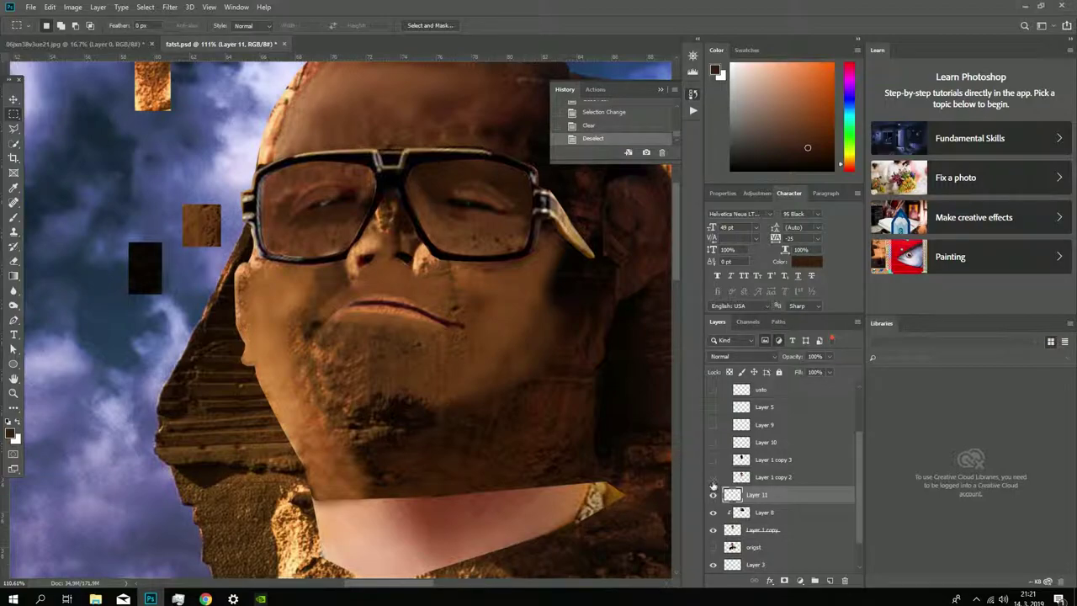
scroll(664, 458, "up", 2)
double_click(714, 513)
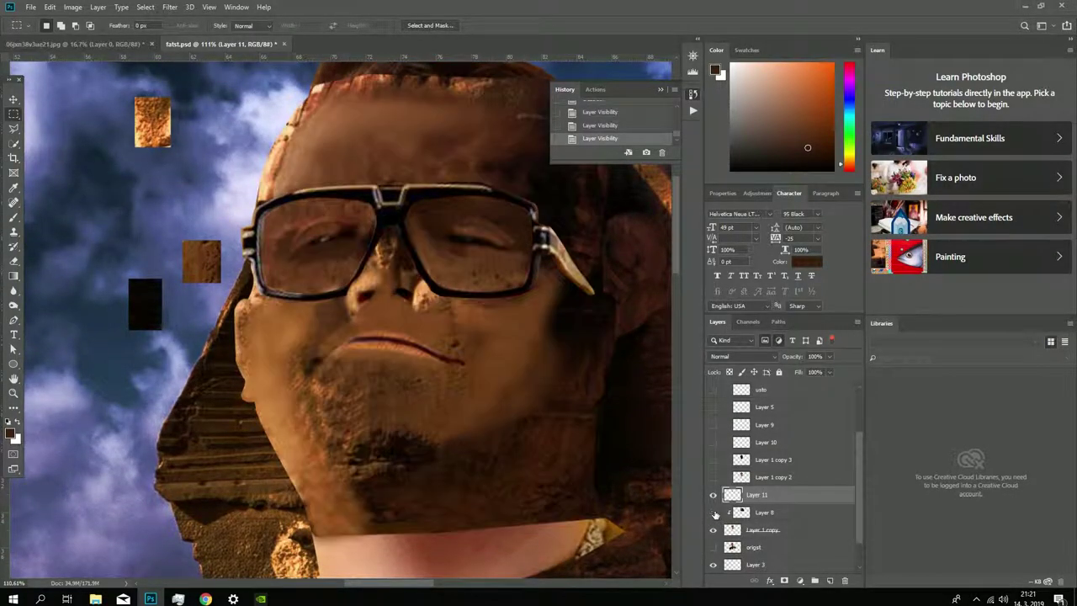
left_click(764, 512)
scroll(364, 384, "up", 3)
Step: Clone stone texture over the chin mark with the Clone Stamp at 82% opacity
key("s")
right_click(525, 378)
key("Escape")
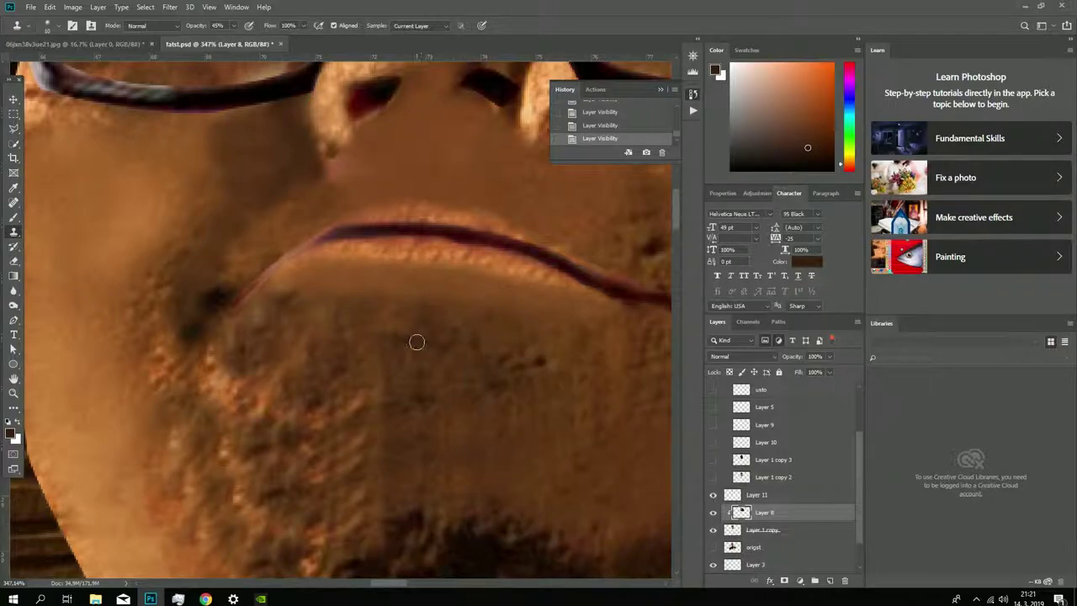
left_click_drag(416, 342, 385, 332)
key("8")
key("2")
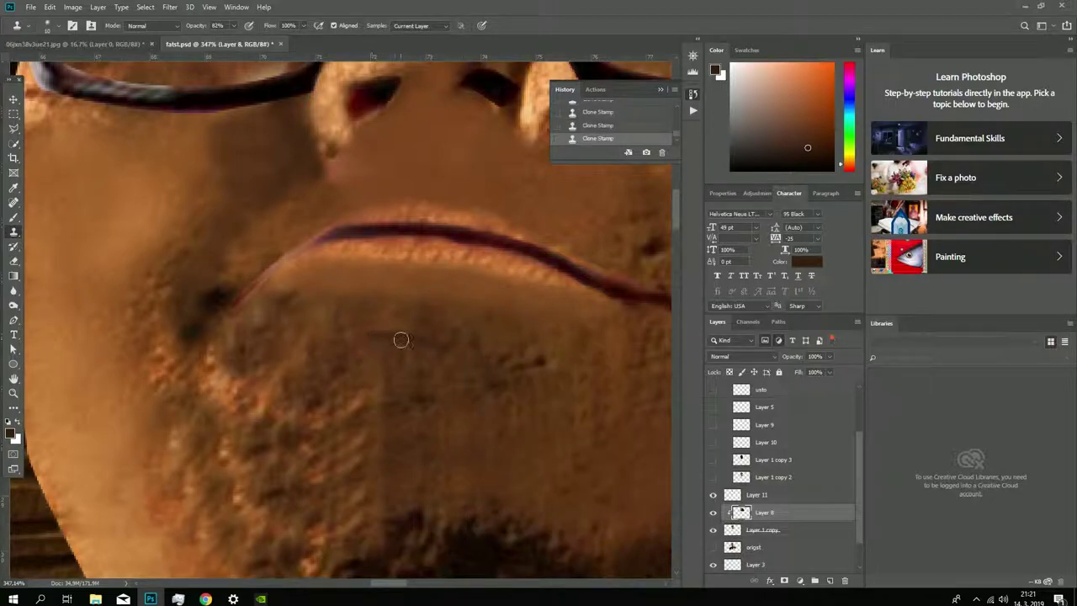
scroll(403, 341, "down", 4)
scroll(416, 362, "up", 3)
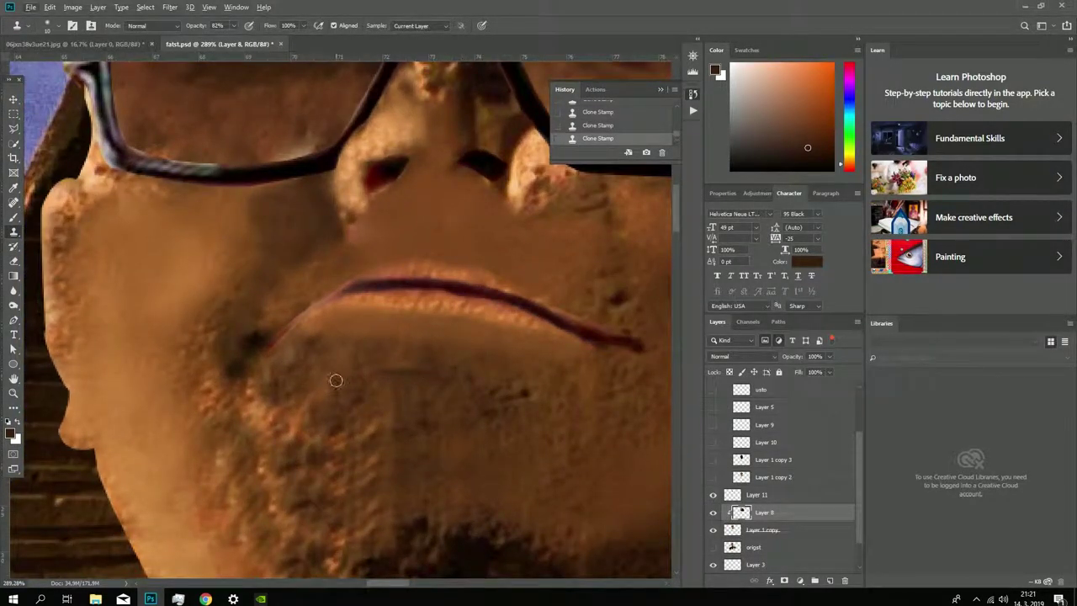
Step: Brush faint paint over the chin area at 77% opacity
key("b")
left_click(441, 382)
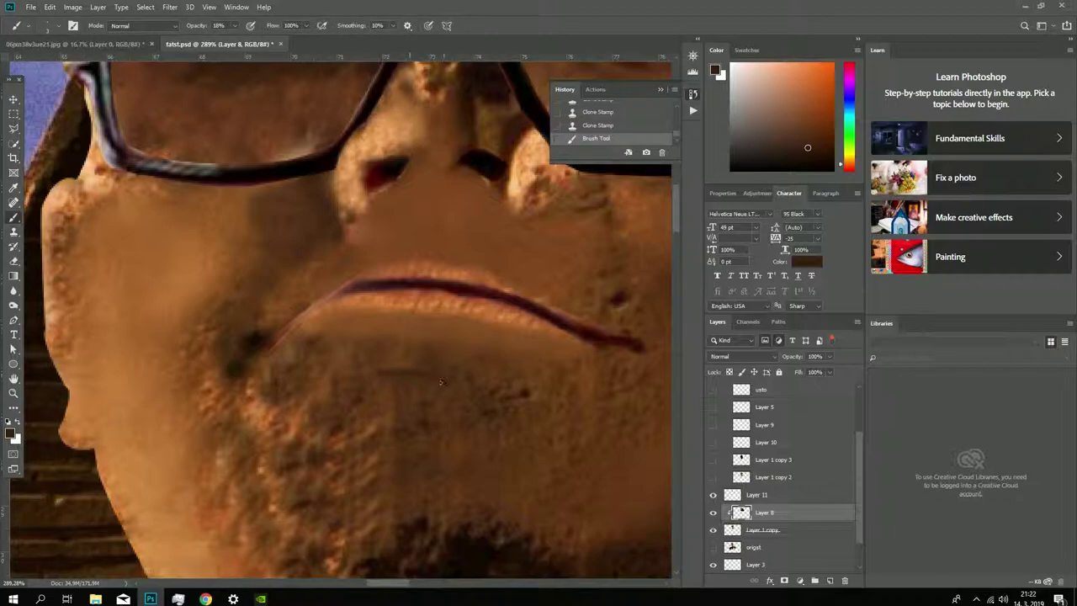
scroll(442, 382, "down", 3)
left_click(713, 547)
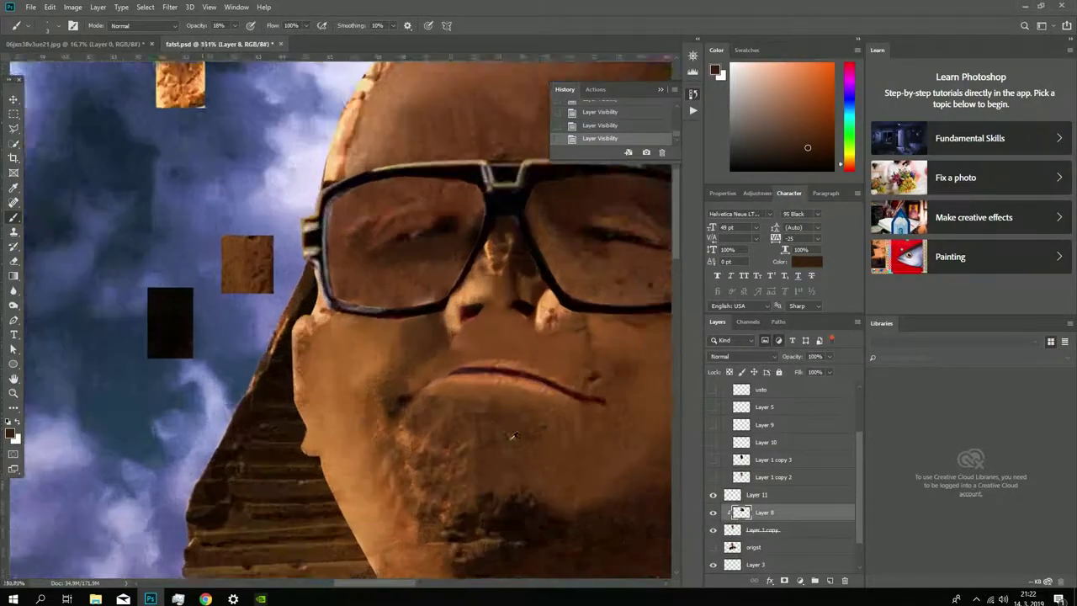
scroll(404, 336, "up", 2)
scroll(461, 409, "up", 2)
key("7")
key("7")
left_click_drag(412, 402, 492, 435)
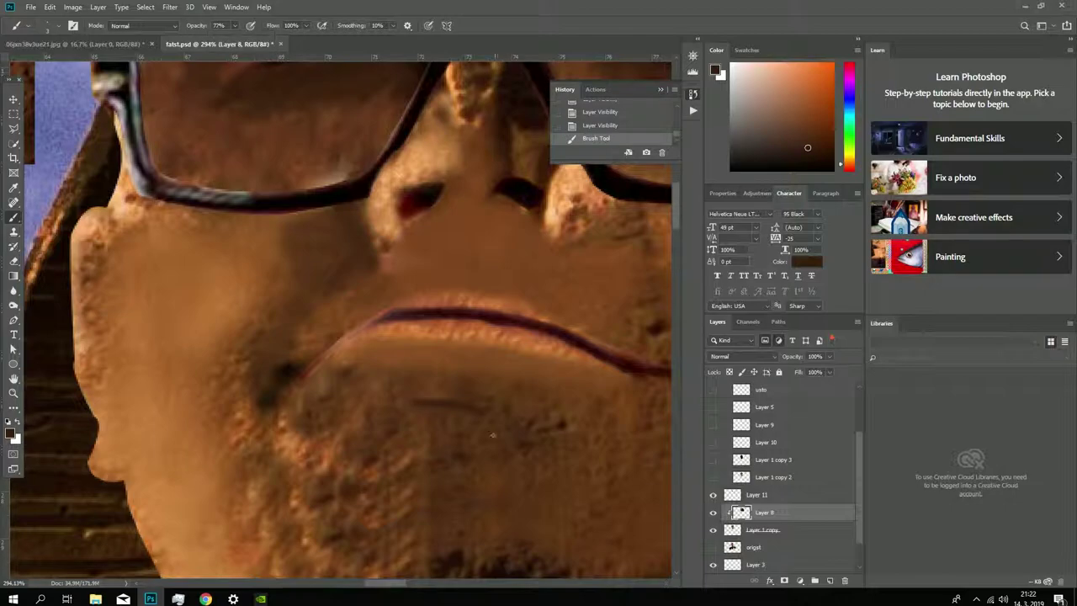
Step: Hide and show Layer 8 to compare the chin before and after
scroll(462, 408, "down", 3)
scroll(463, 408, "up", 2)
scroll(463, 409, "up", 2)
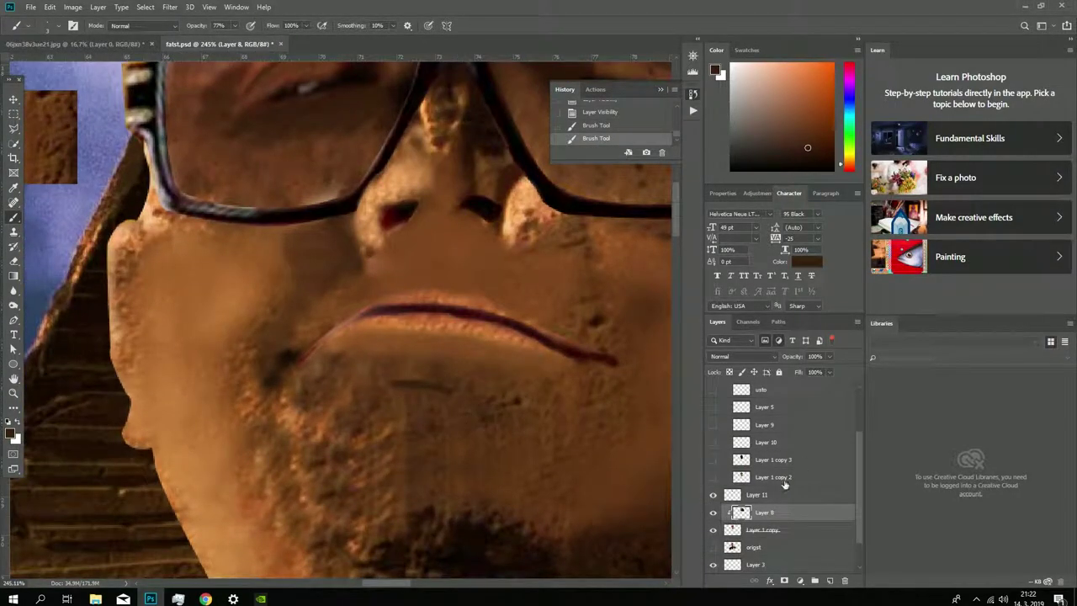
left_click(714, 512)
left_click(714, 512)
left_click(714, 512)
Step: Clone clean texture over the dark chin line at 38% opacity and compare
scroll(383, 420, "up", 2)
key("s")
right_click(558, 446)
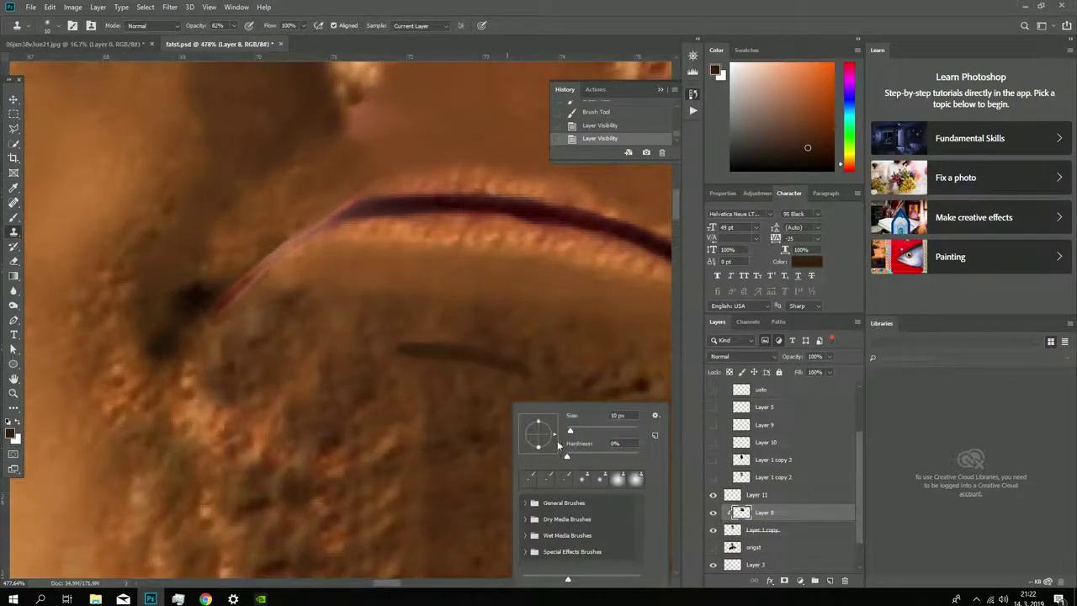
key("Escape")
key("3")
key("8")
mouse_move(408, 368)
left_mouse_down()
mouse_move(486, 375)
mouse_move(380, 362)
left_mouse_up()
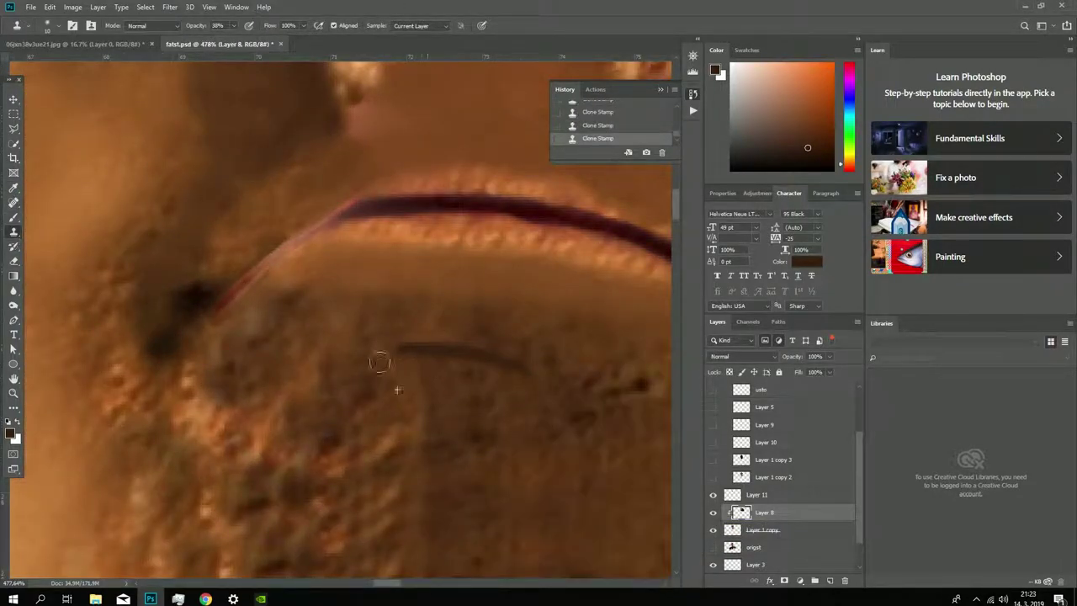
scroll(380, 363, "down", 3)
scroll(379, 363, "down", 3)
scroll(379, 363, "up", 3)
scroll(379, 362, "up", 1)
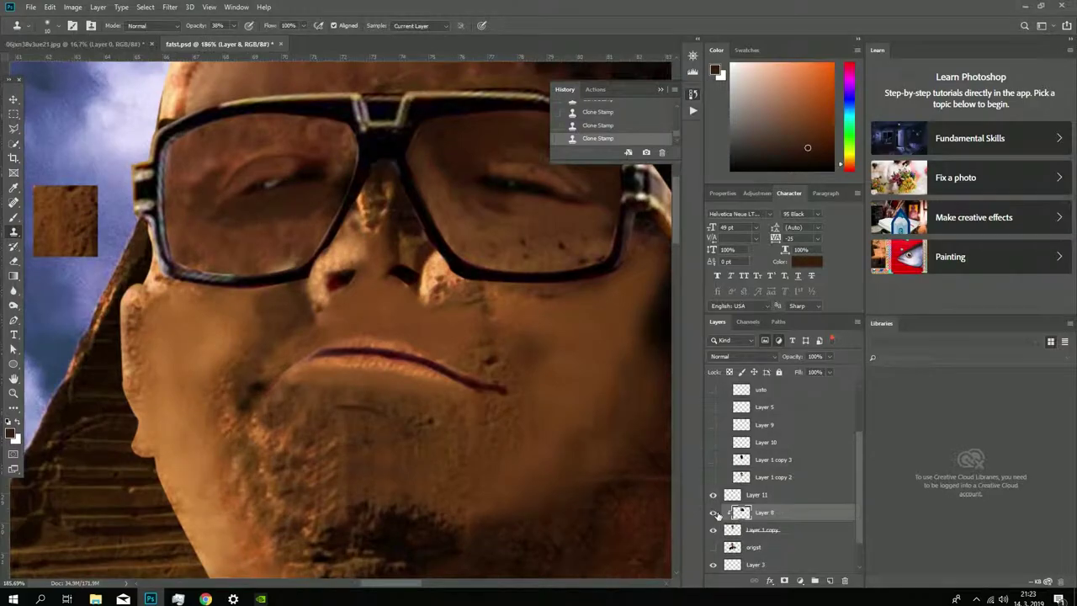
left_click(714, 512)
left_click(714, 512)
left_click(714, 513)
Step: Check Layer 1 copy 2, then clone more stone texture onto the jaw on Layer 8
left_click(772, 477)
left_click(714, 477)
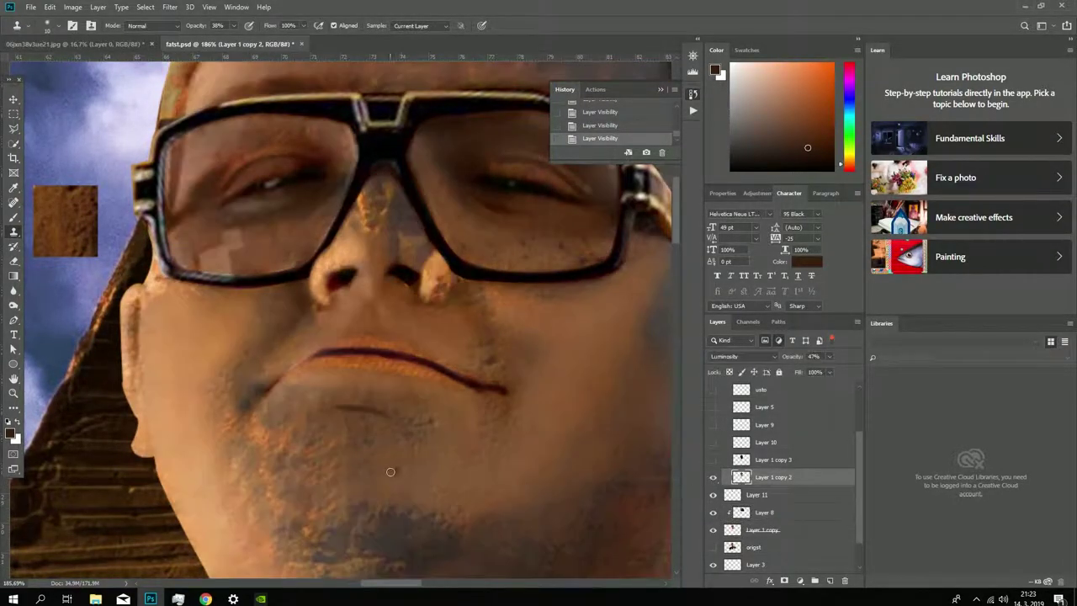
scroll(391, 471, "down", 1)
right_click(391, 472)
left_click(713, 477)
left_click(713, 478)
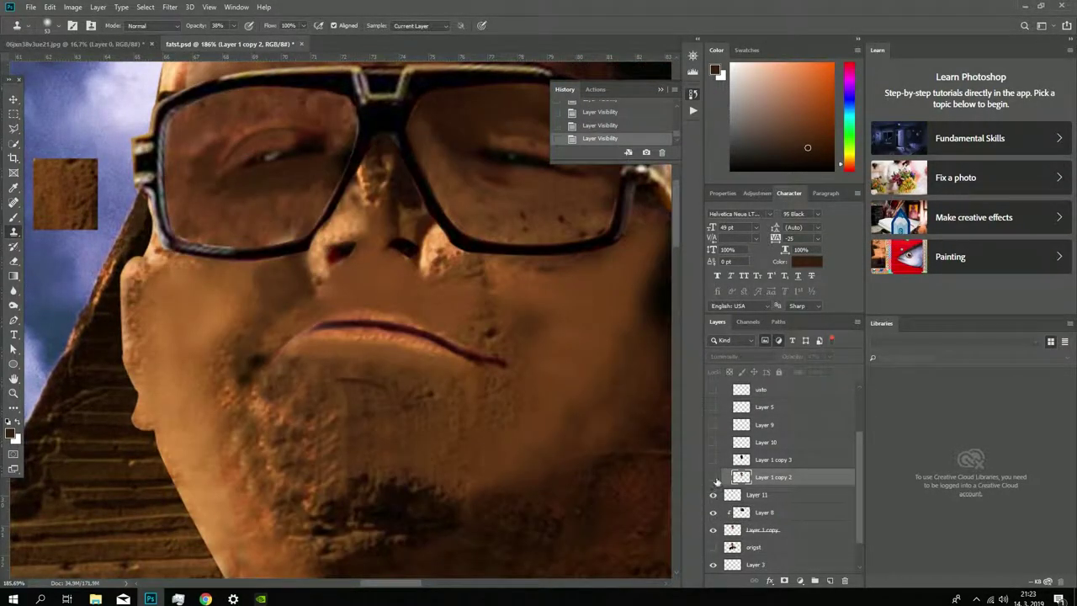
key("alt+bracketleft")
key("alt+bracketleft")
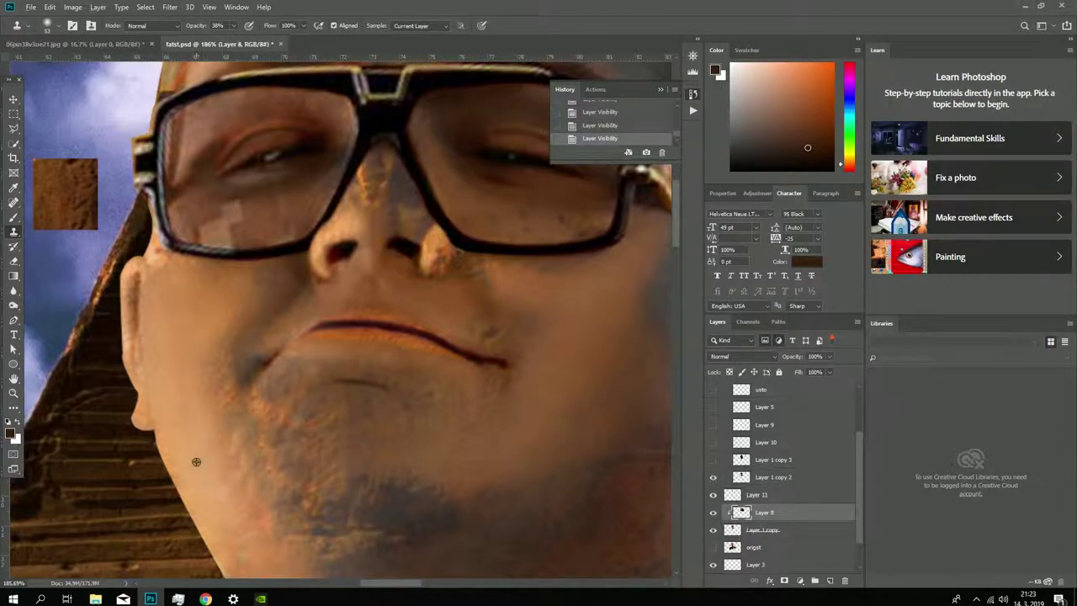
left_click(198, 461)
left_click(233, 454)
left_click(714, 477)
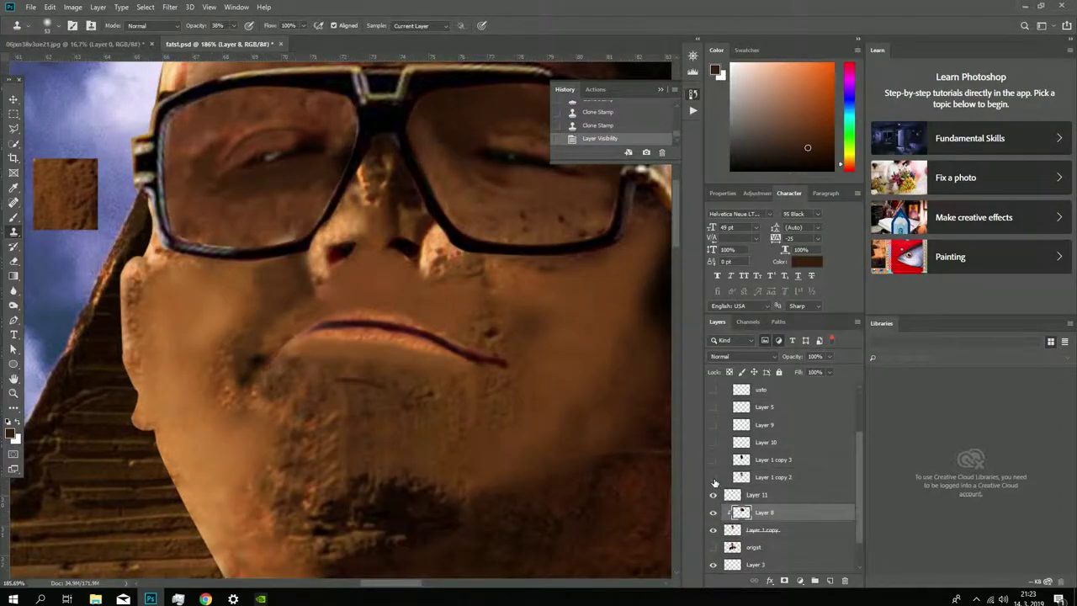
Step: Save the composite with File > Save
scroll(489, 534, "down", 5)
scroll(489, 535, "up", 1)
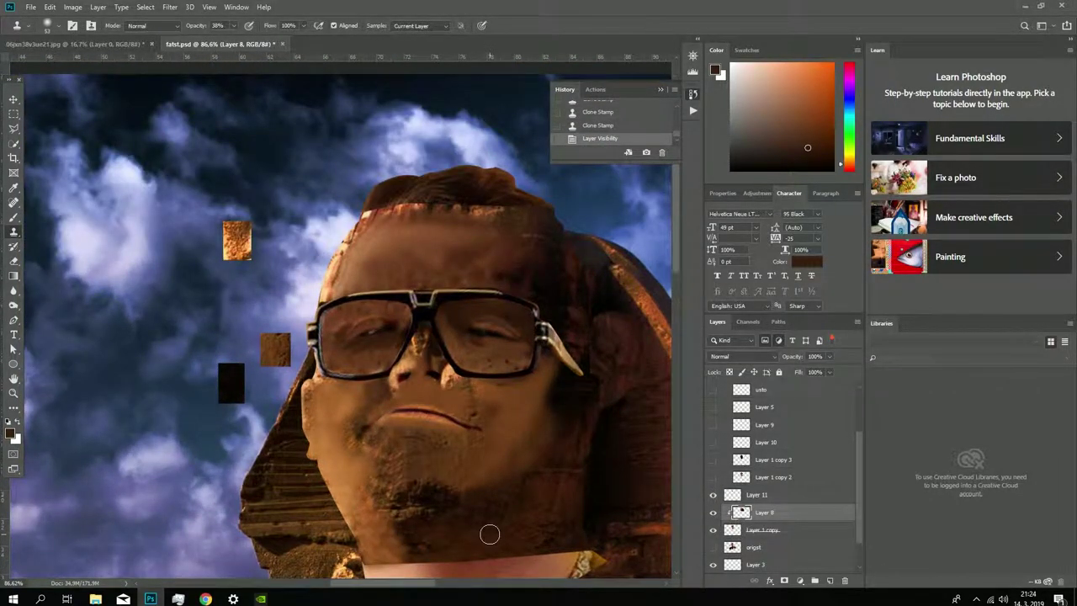
scroll(489, 535, "down", 5)
scroll(337, 336, "up", 4)
left_click(30, 6)
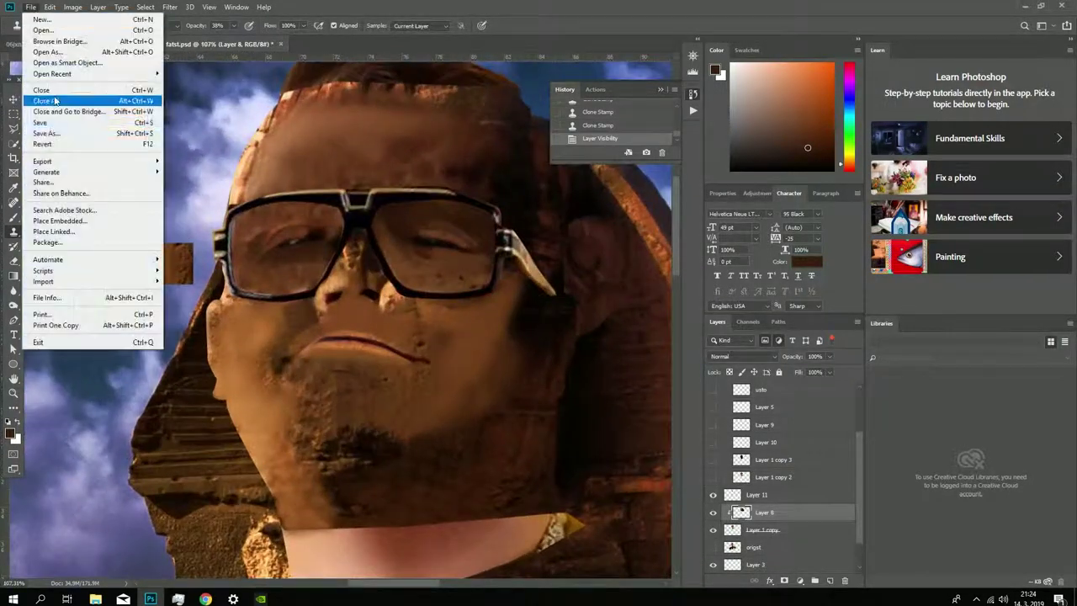
left_click(41, 122)
Step: Toggle the face and glasses layers to compare, then bring up Curves
scroll(282, 393, "up", 3)
left_click(713, 495)
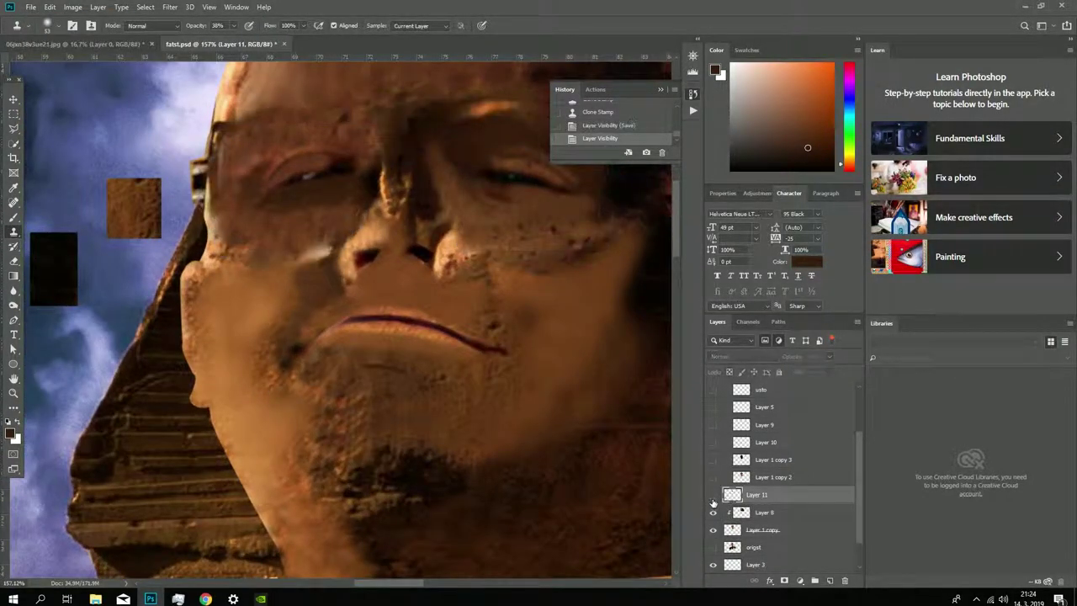
left_click(713, 513)
scroll(713, 443, "up", 2)
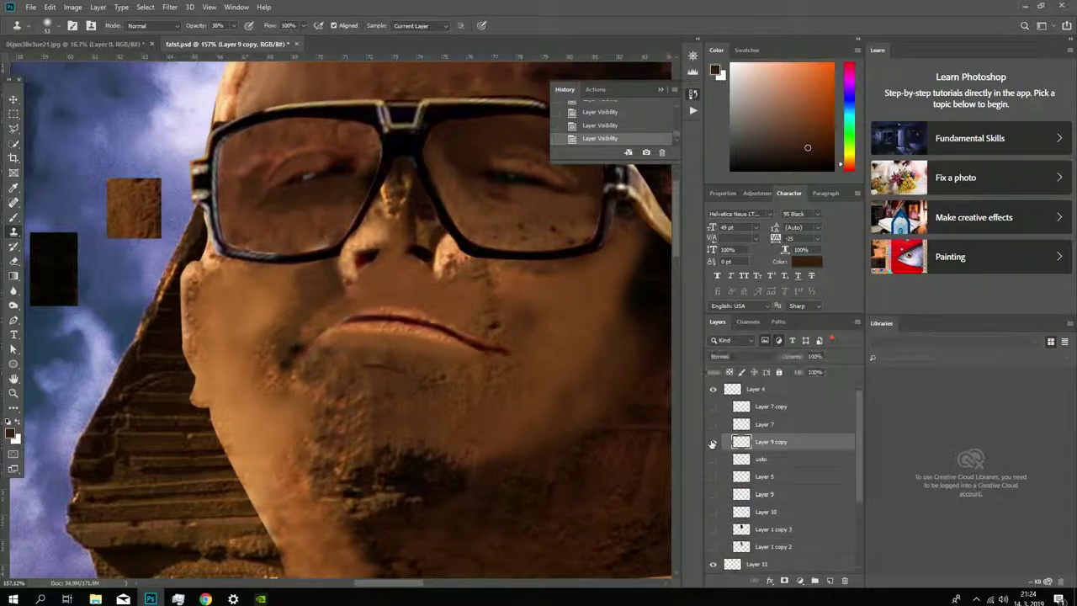
key("ctrl+m")
Step: Darken Layer 9 copy's midtones with Curves (input 63 to output 26) and compare
left_click_drag(395, 289, 601, 202)
left_click_drag(661, 362, 661, 384)
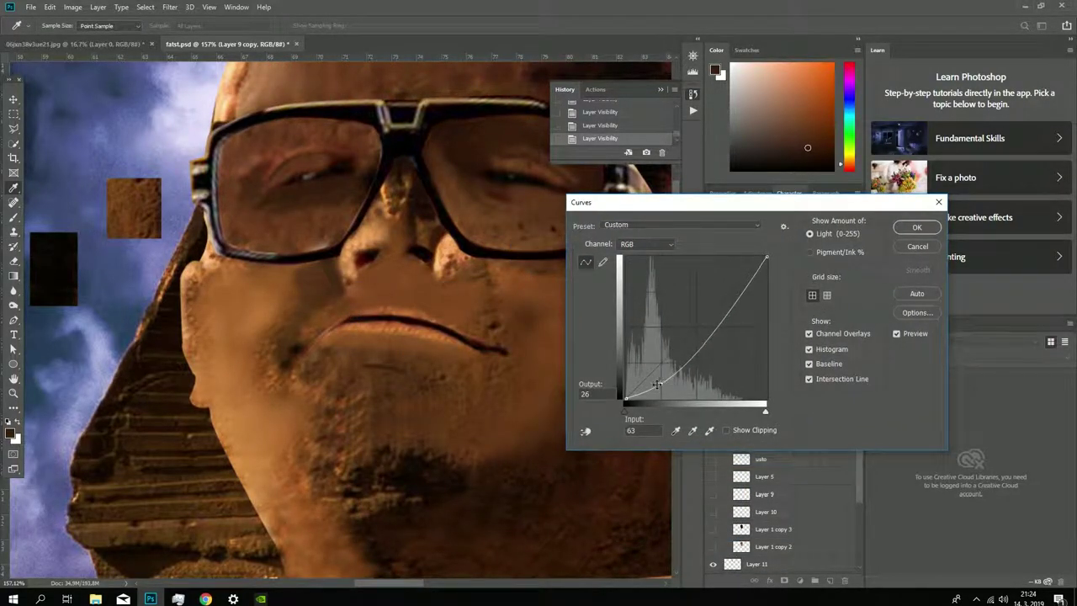
key("Return")
key("s")
scroll(503, 472, "down", 5)
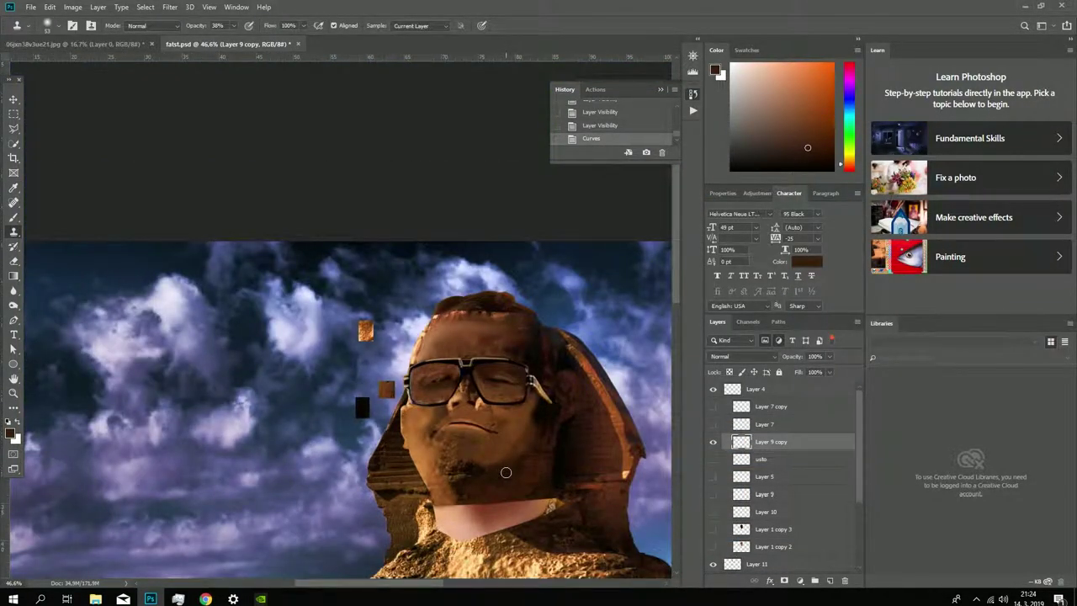
scroll(506, 472, "up", 5)
scroll(716, 471, "down", 1)
scroll(715, 471, "down", 2)
left_click(713, 494)
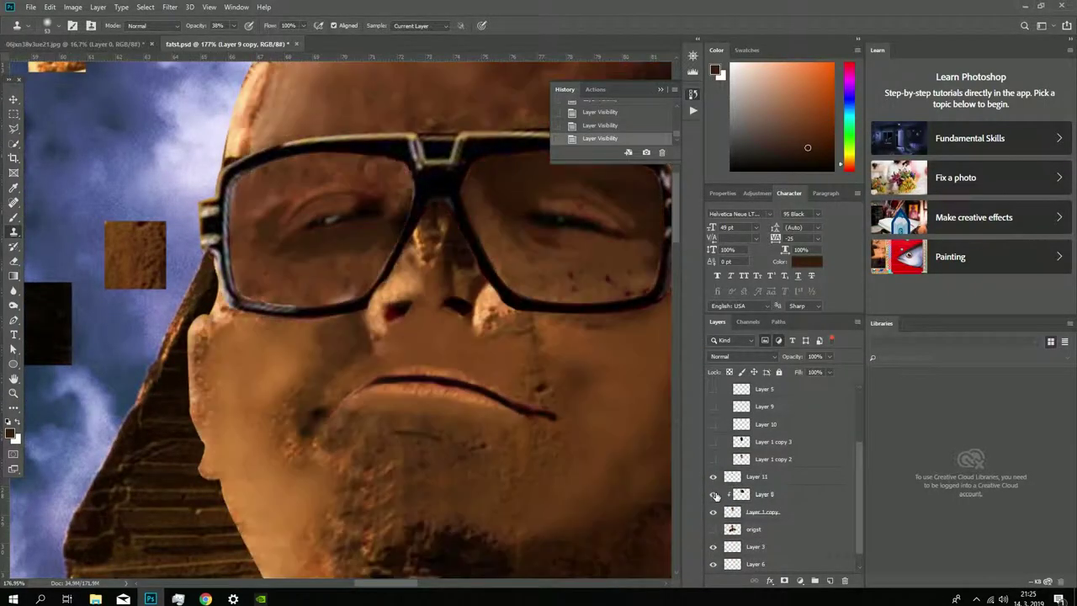
scroll(188, 308, "up", 3)
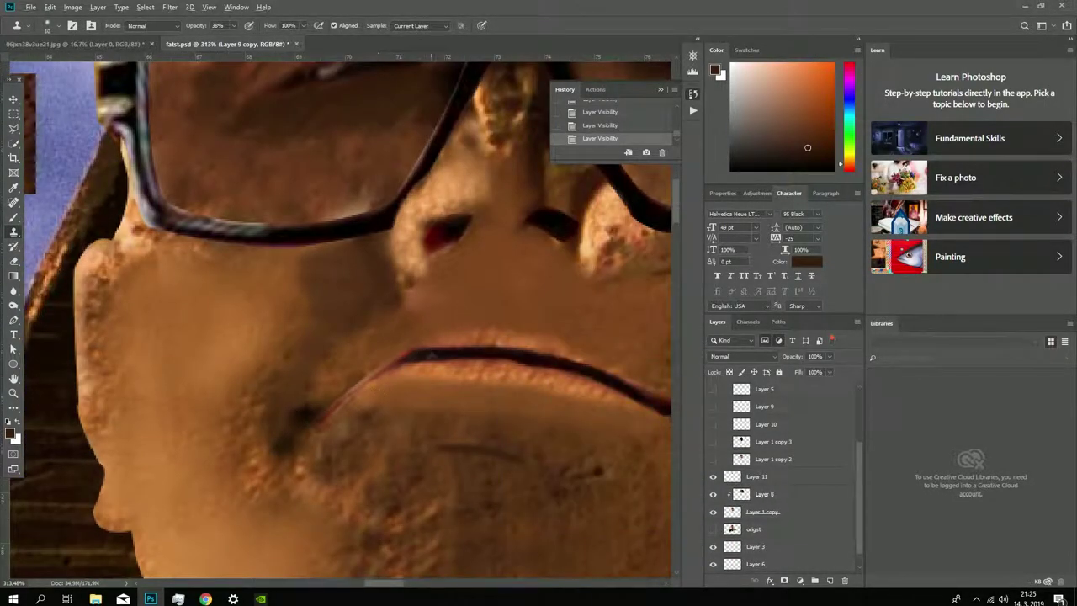
Step: Paint dark red at 51% brush opacity along the lip-corner line
key("b")
left_click(10, 432)
left_click(1027, 231)
right_click(351, 395)
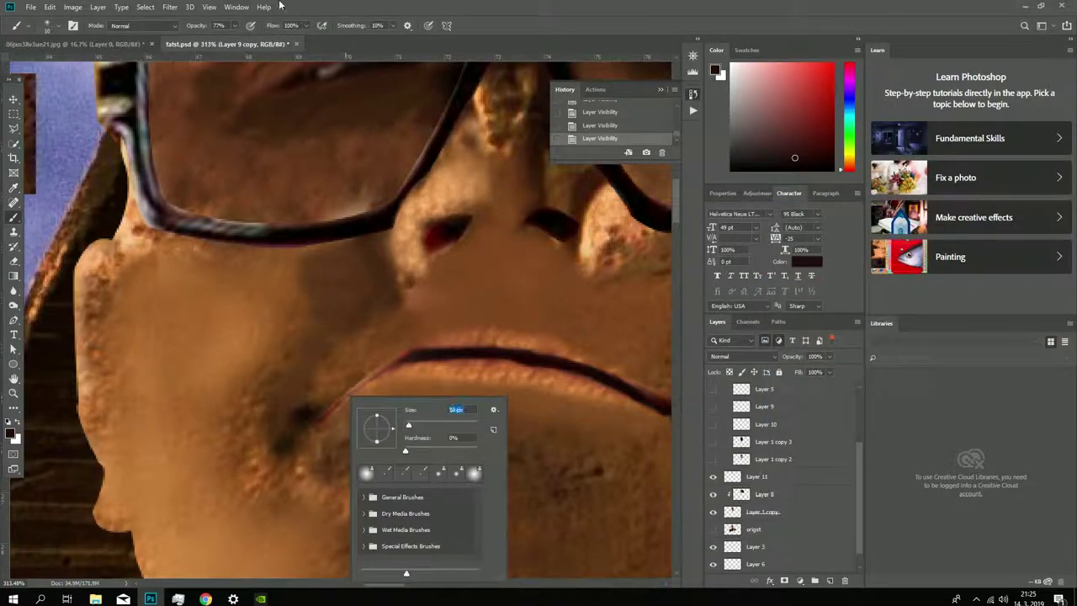
key("5")
key("1")
right_click(387, 409)
key("Escape")
left_click_drag(347, 399, 324, 426)
scroll(362, 371, "up", 2)
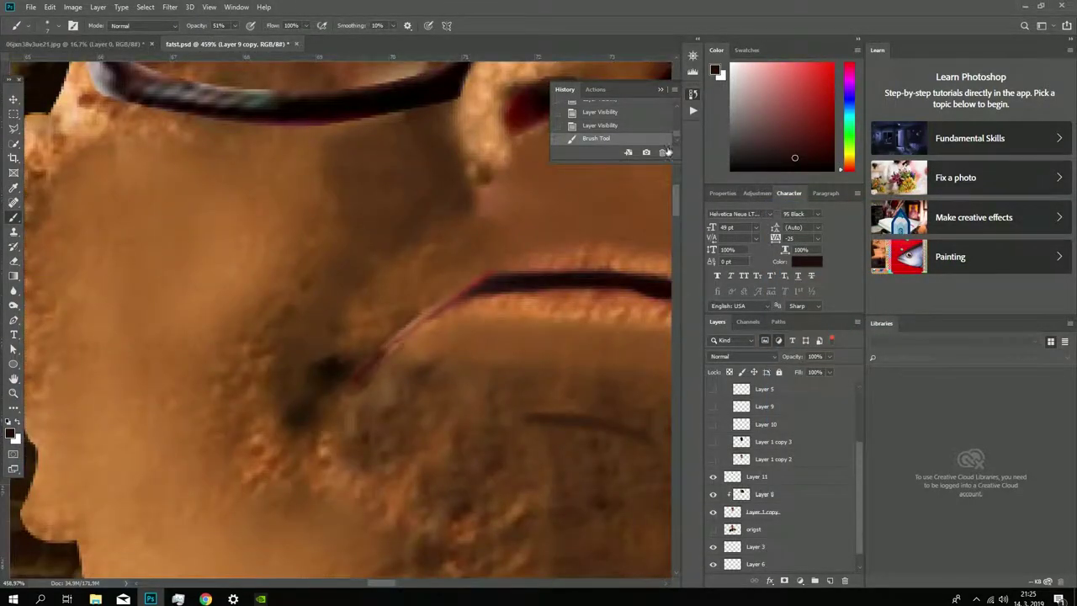
mouse_move(385, 347)
left_mouse_down()
mouse_move(353, 368)
mouse_move(366, 368)
left_mouse_up()
Step: Hide a layer briefly to check the painted mouth-corner crease
right_click(370, 372)
key("Escape")
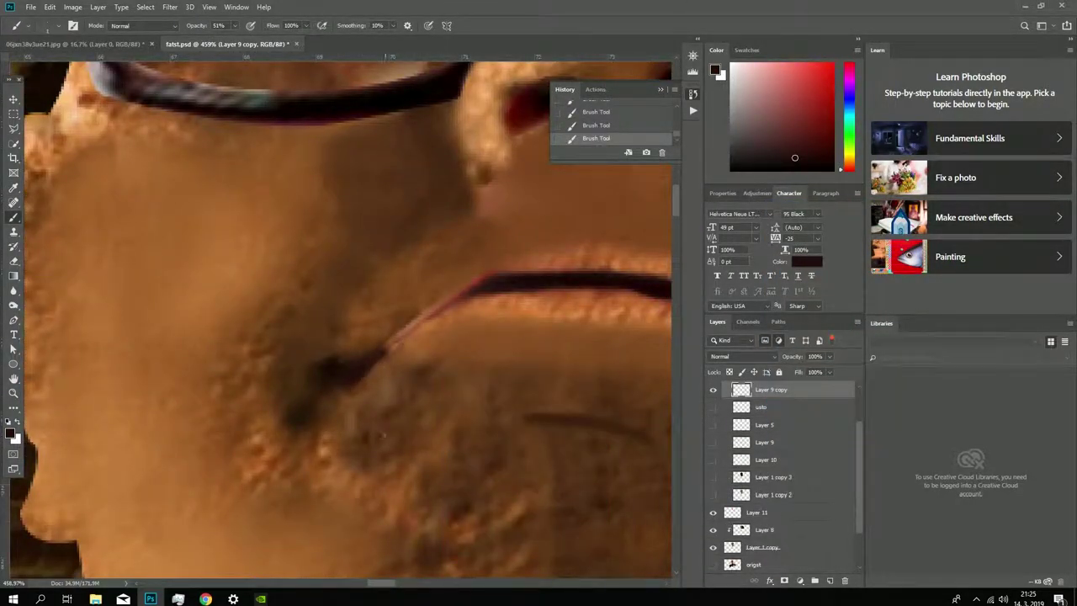
scroll(383, 435, "down", 2)
scroll(383, 435, "down", 2)
left_click(713, 529)
scroll(365, 431, "up", 2)
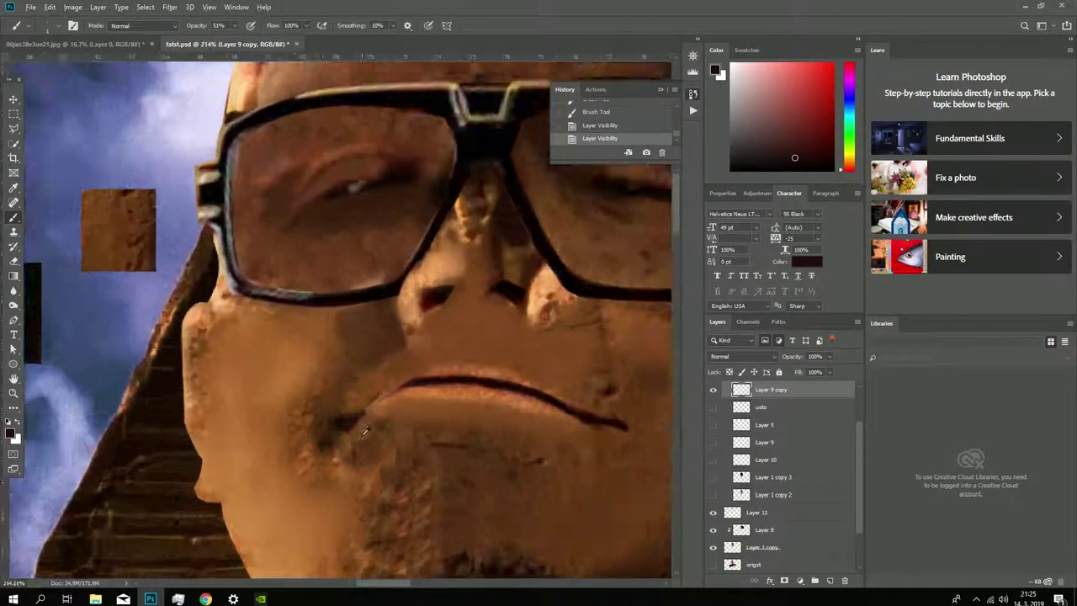
scroll(365, 431, "up", 1)
Step: Erase the dark mouth-corner line, compare against the photo, then select Layer 8
key("e")
left_click_drag(378, 421, 392, 382)
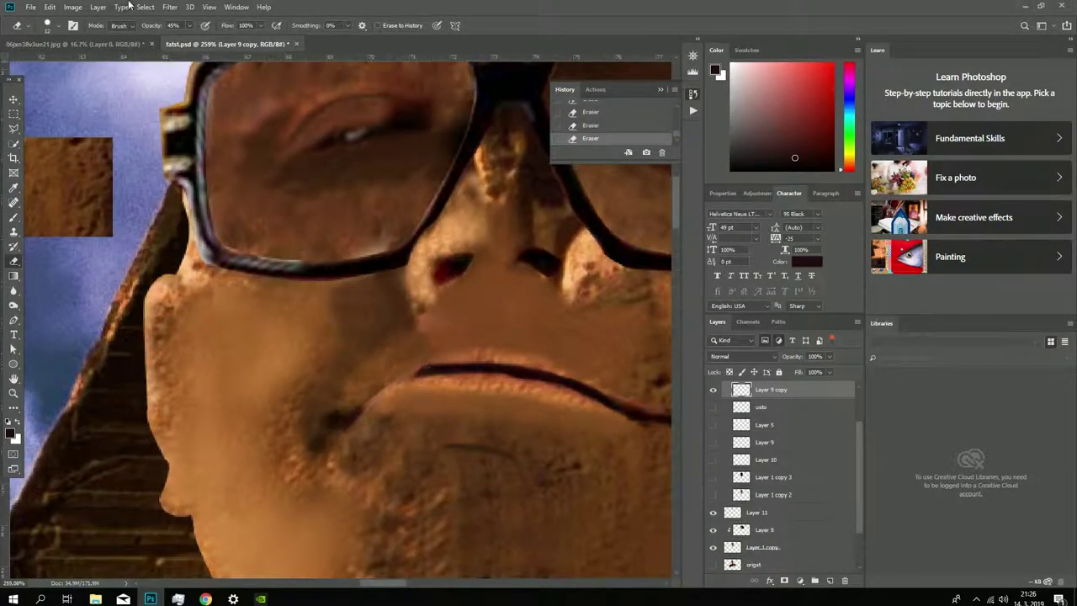
left_click_drag(640, 414, 621, 388)
scroll(572, 527, "down", 1)
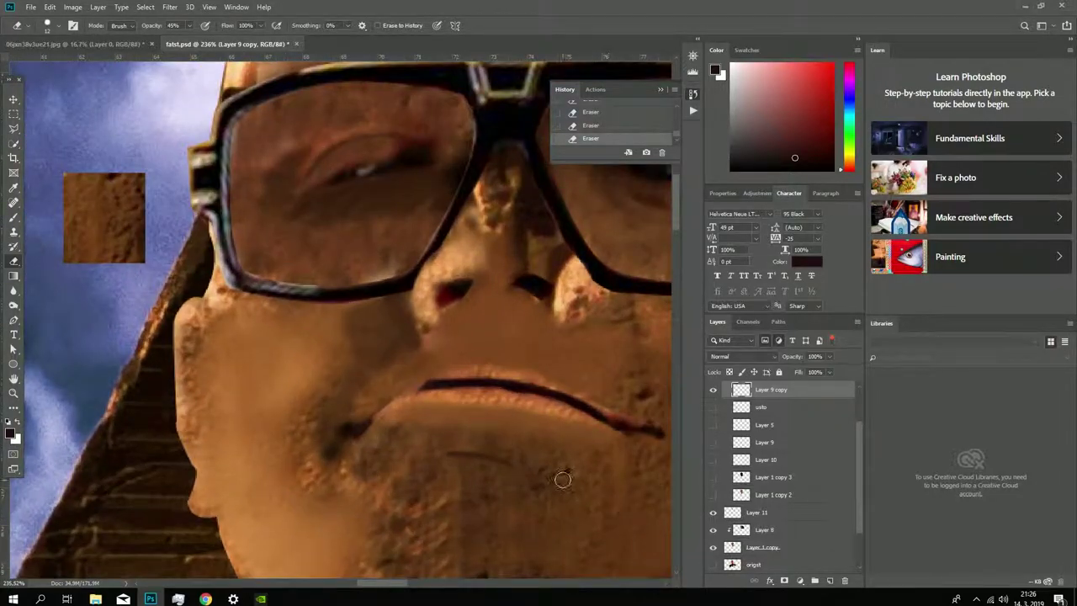
scroll(467, 444, "up", 1)
left_click(713, 547)
left_click(714, 547)
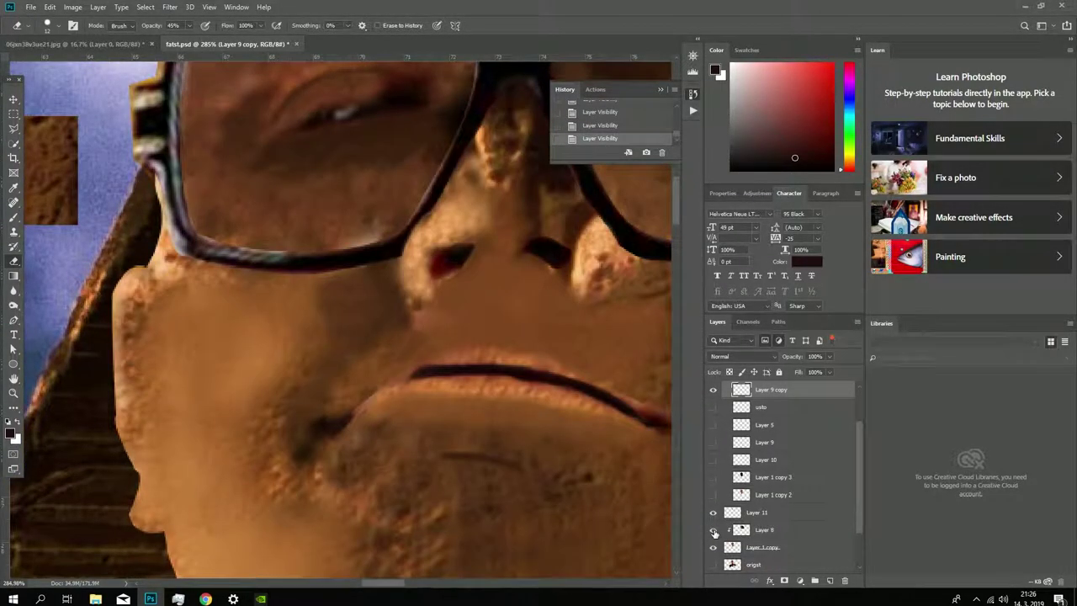
key("s")
left_click(791, 532)
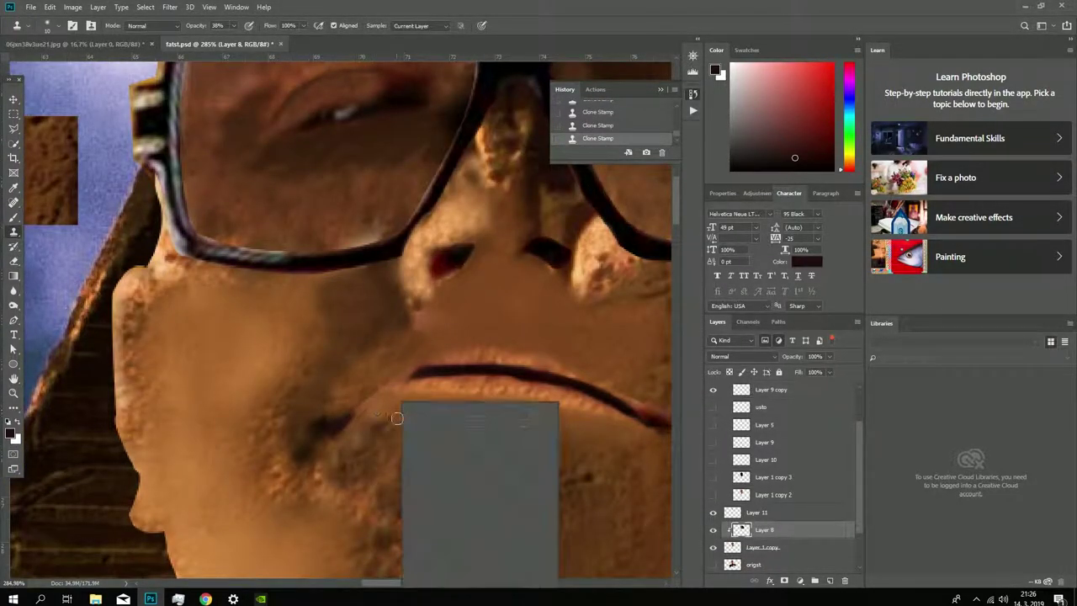
Step: Lower the Clone Stamp opacity to 17%
key("1")
key("7")
scroll(368, 392, "down", 5)
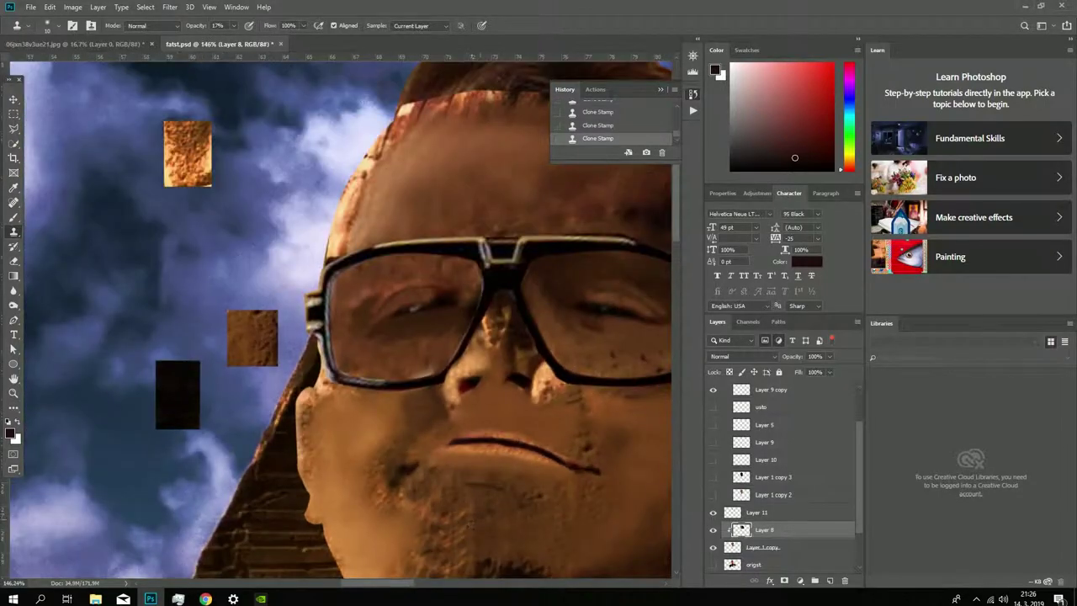
scroll(367, 392, "up", 5)
scroll(368, 393, "up", 2)
Step: Clone stone texture over the dark skin mark below the mouth corner on Layer 8
key("l")
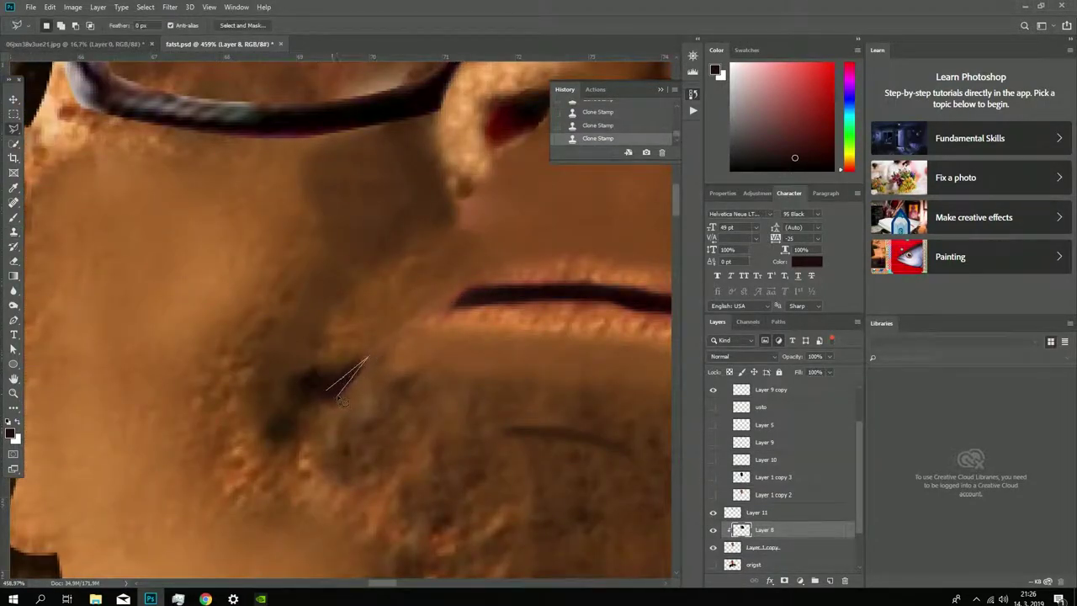
double_click(338, 399)
key("ctrl+d")
left_click(5, 113)
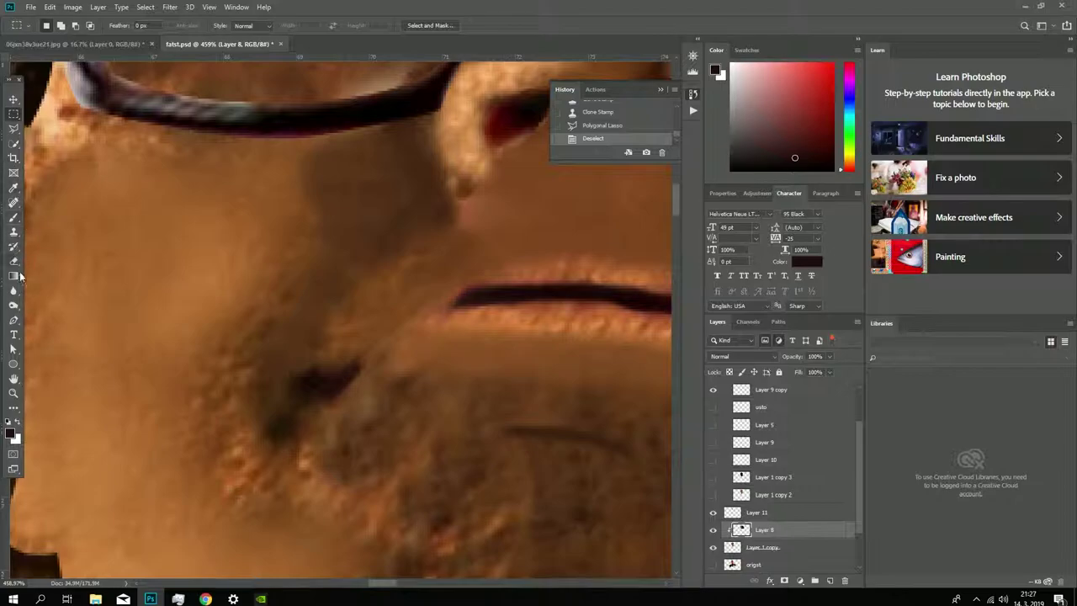
key("s")
left_click_drag(356, 345, 364, 385)
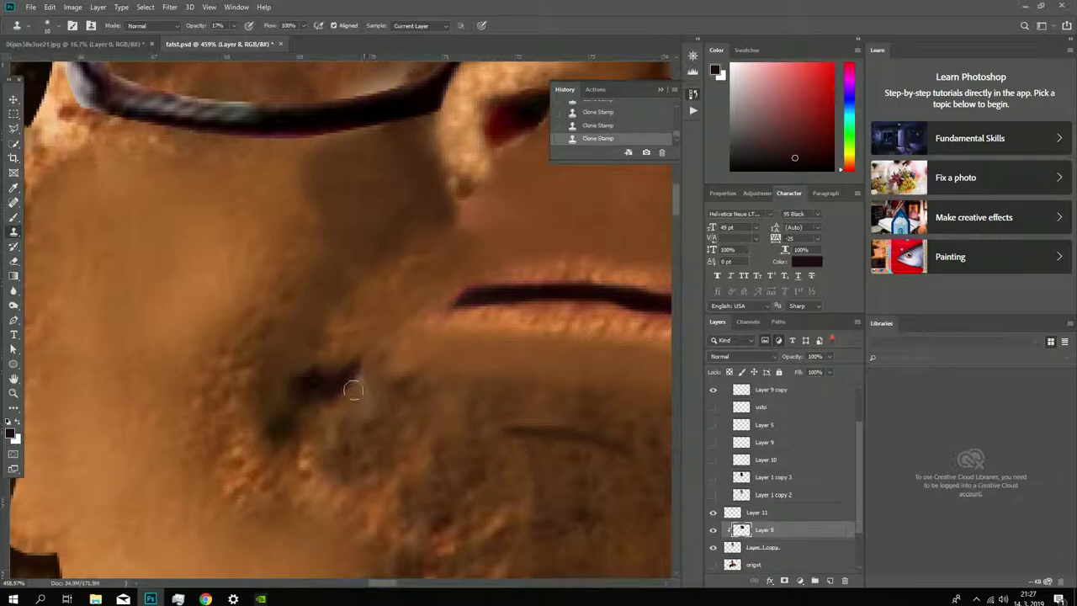
Step: Zoom out, compare with Layer 8 hidden, then clone stone texture beside the nose
key("ctrl+minus")
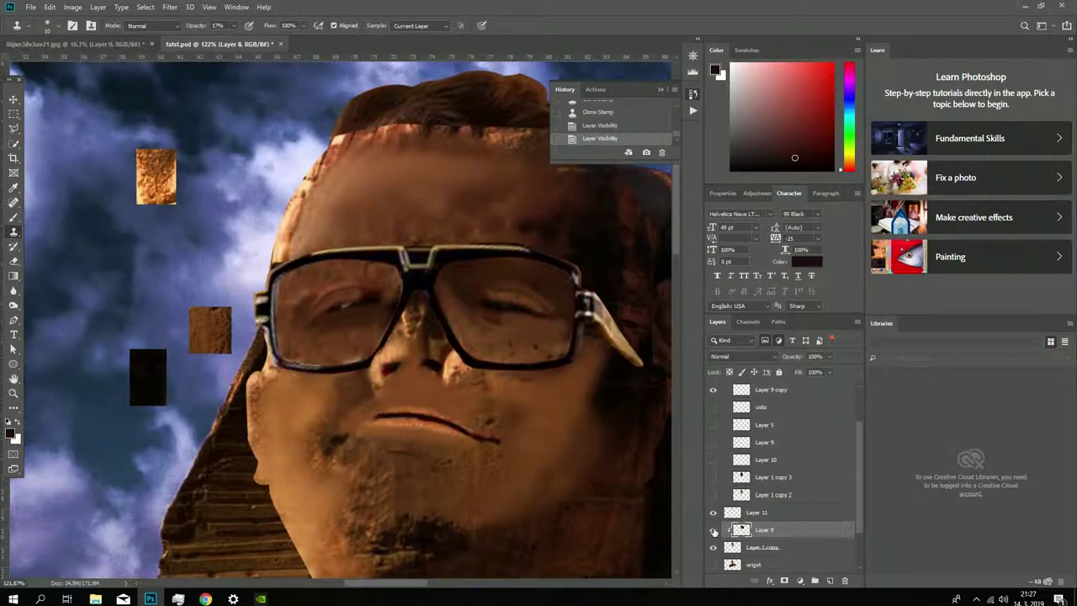
left_click(714, 530)
left_click(714, 530)
left_click(713, 530)
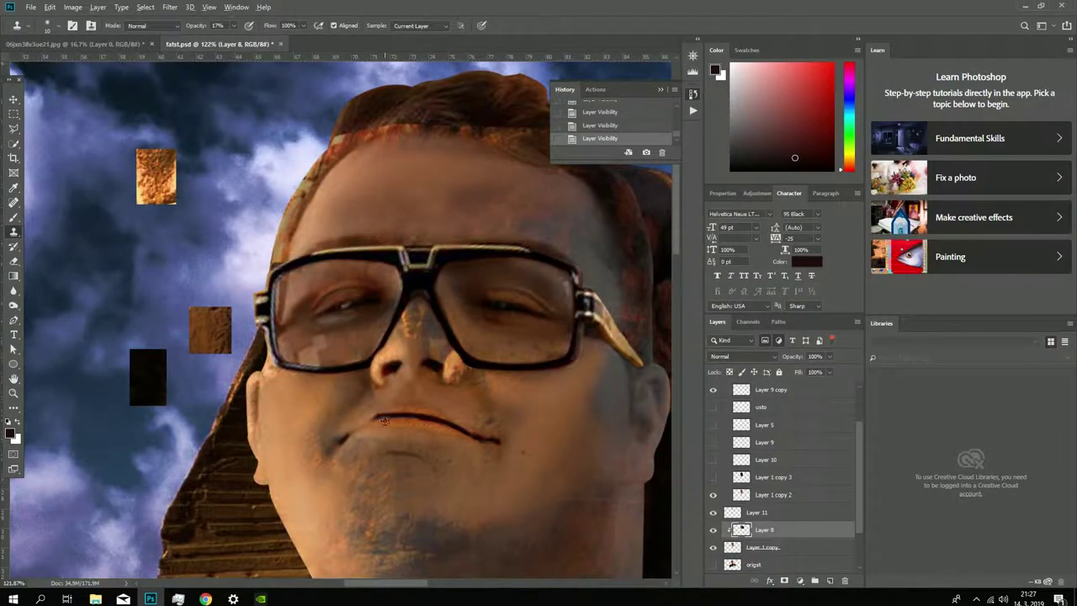
scroll(421, 372, "up", 3)
left_click(419, 371)
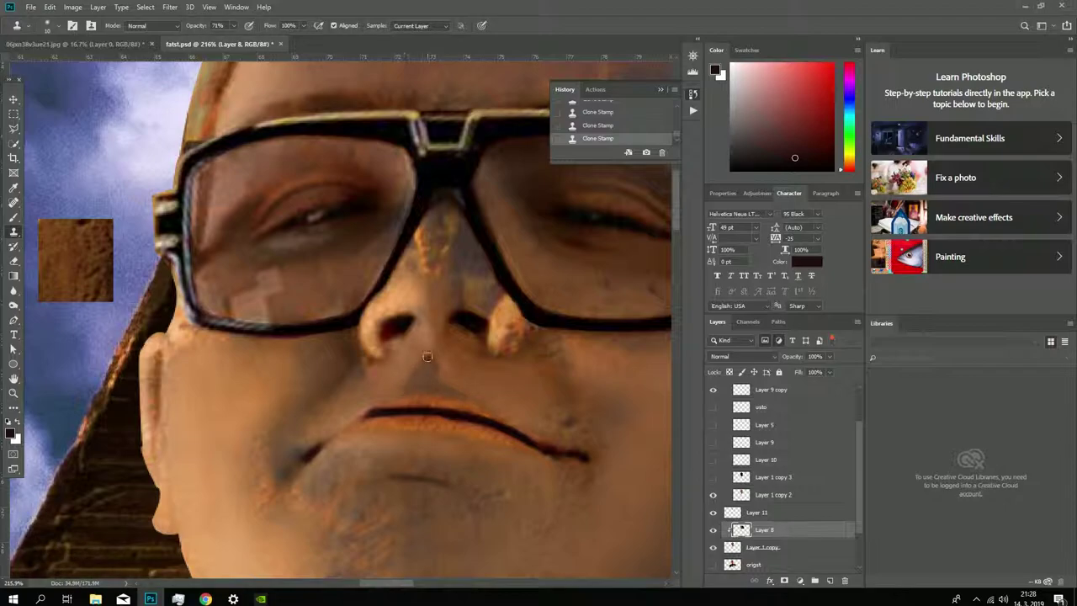
Step: Toggle Layer 1 copy 2 to compare, then clone stone over the patches around the nose
left_click(713, 495)
left_click(714, 495)
left_click(717, 496)
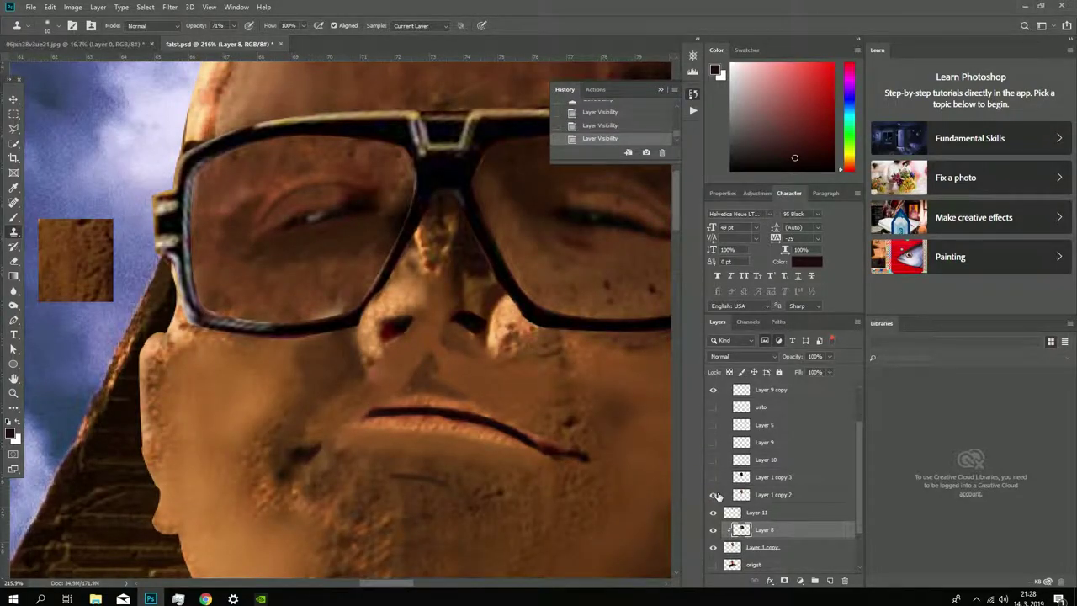
left_click(717, 495)
left_click(717, 496)
left_click(717, 496)
left_click(717, 496)
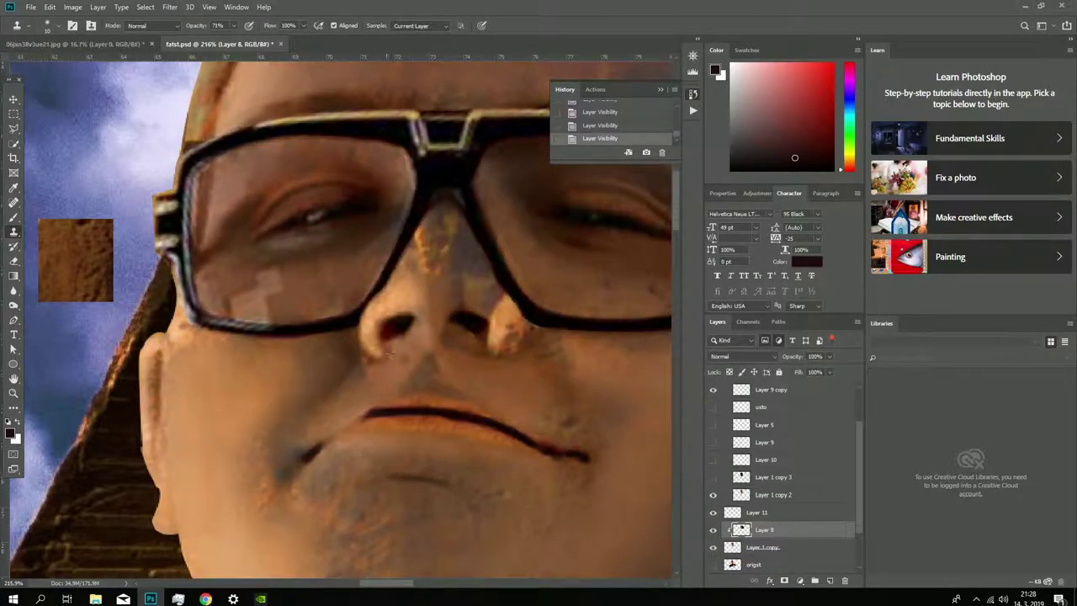
left_click(405, 360)
left_click(438, 361)
left_click(472, 361)
Step: Compare Layer 1 copy 2 on and off, leaving it hidden for a stonier face
left_click(716, 496)
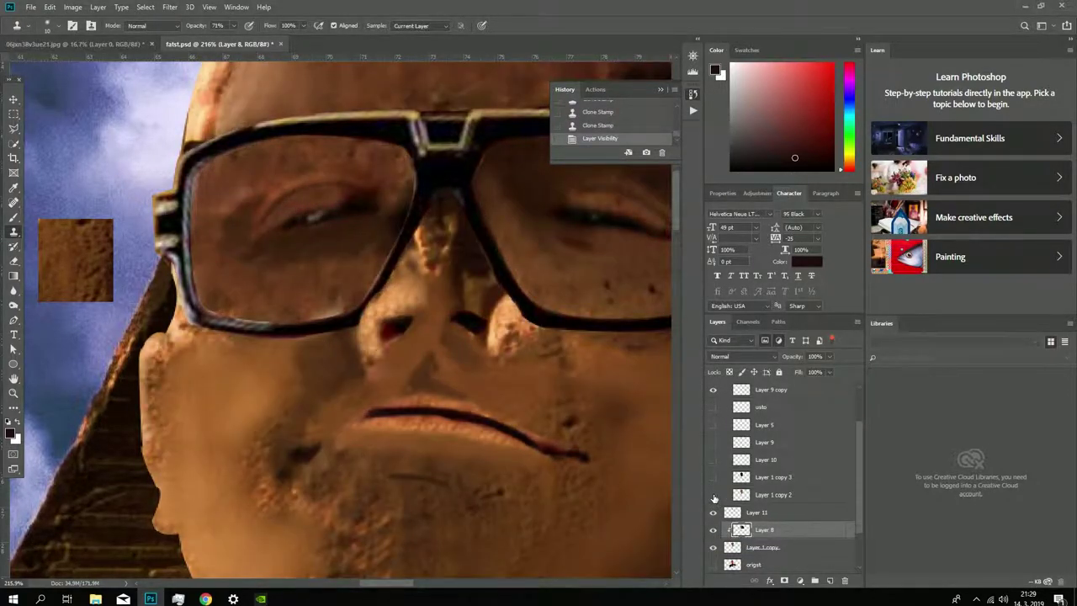
left_click(715, 495)
key("ctrl+z")
key("ctrl+z")
key("ctrl+z")
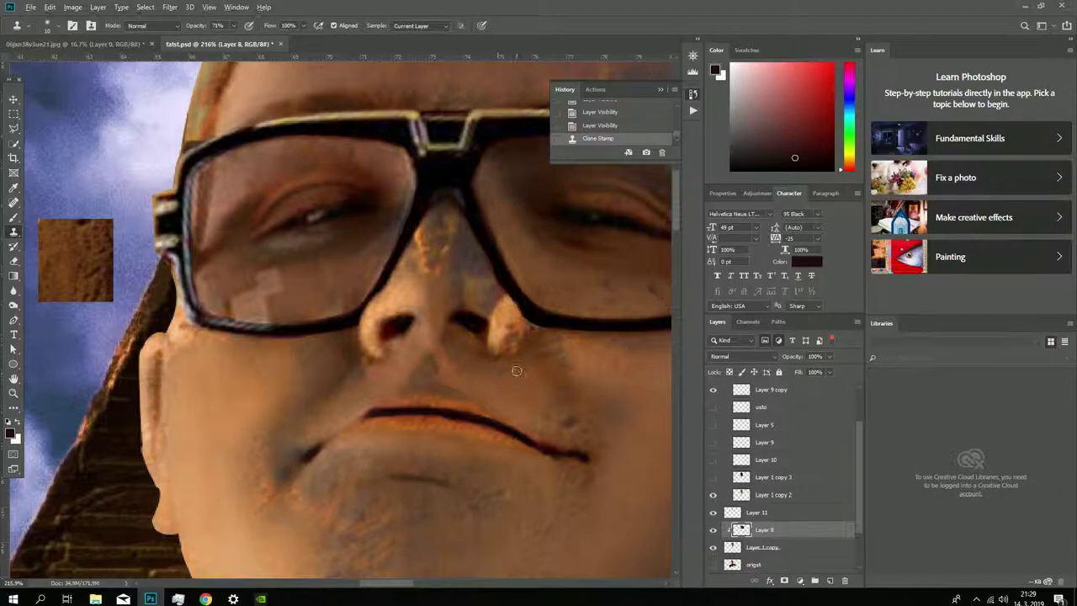
key("ctrl+shift+z")
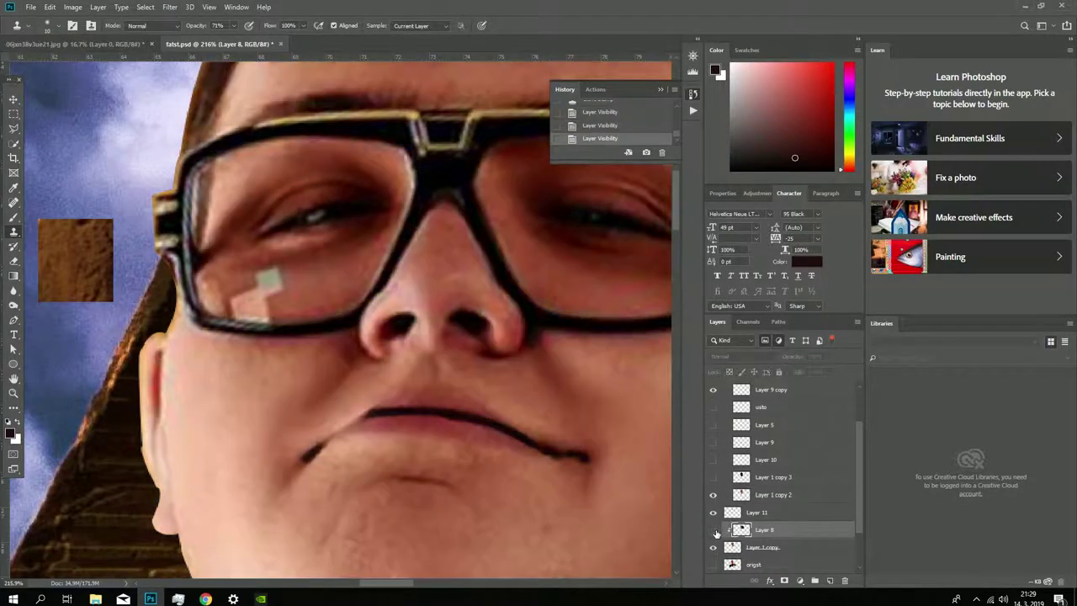
key("ctrl+shift+z")
key("ctrl+shift+z")
key("ctrl+shift+z")
scroll(627, 456, "down", 5)
left_click(714, 497)
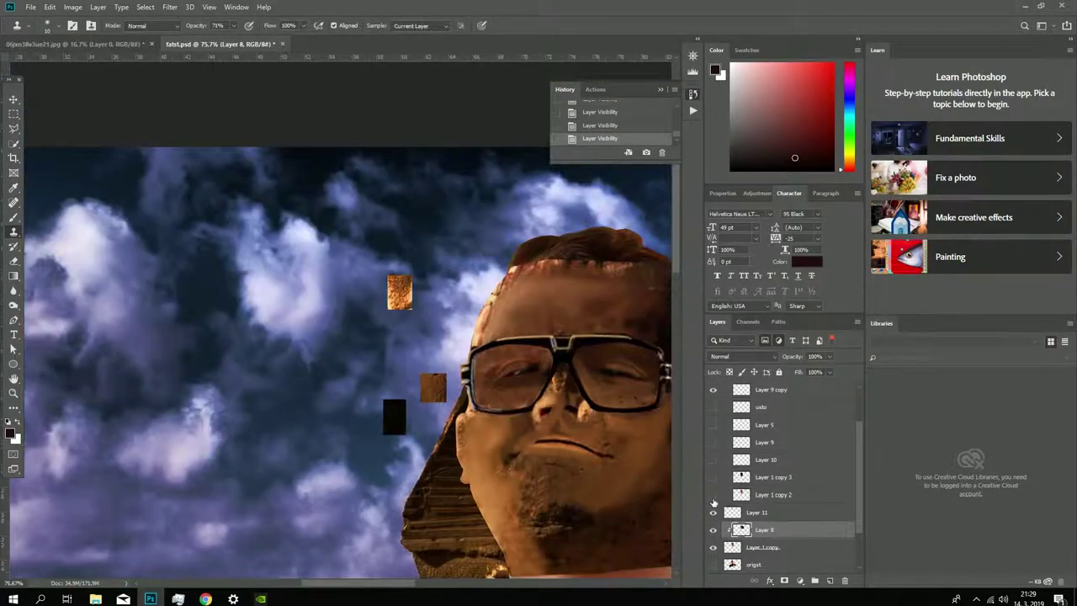
Step: Compare the face with Layer 1 copy 2 and Layer 8 toggled, then show Layer 9 copy
scroll(529, 464, "up", 3)
scroll(530, 464, "down", 1)
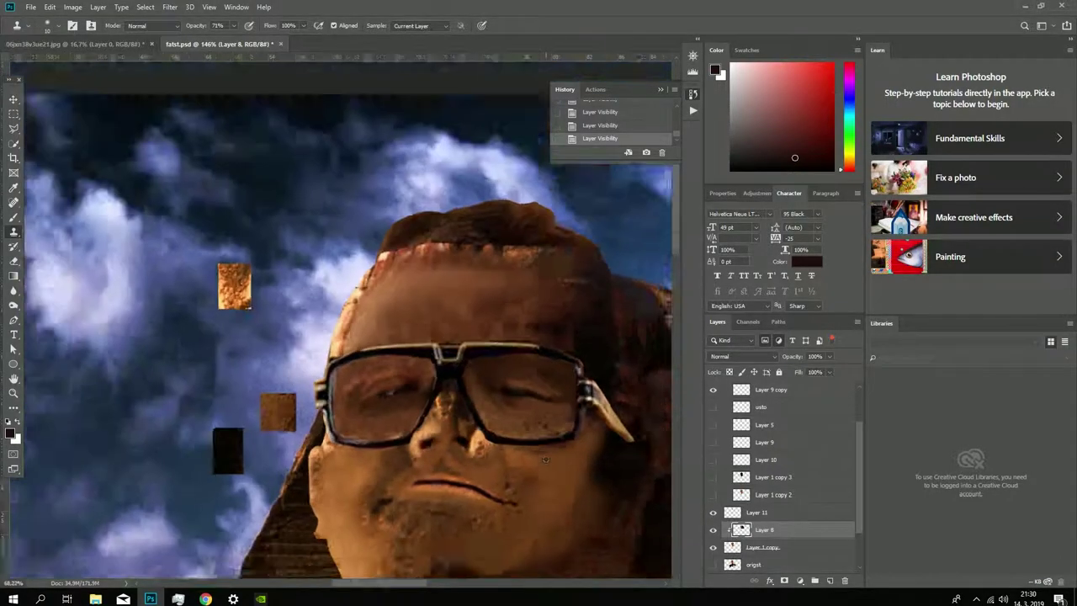
scroll(530, 464, "up", 1)
scroll(529, 463, "down", 1)
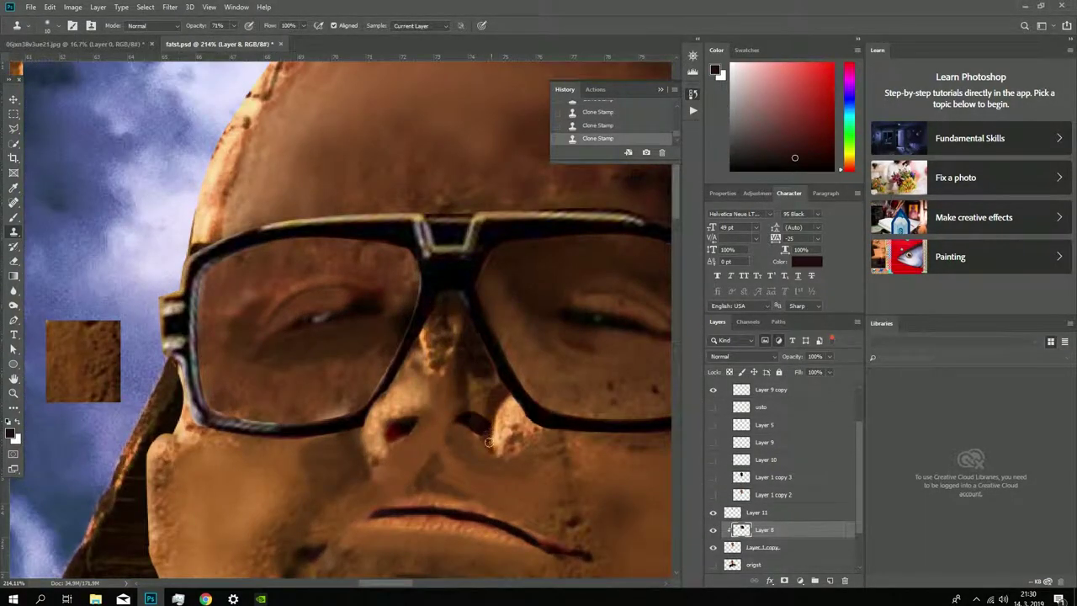
scroll(469, 412, "up", 2)
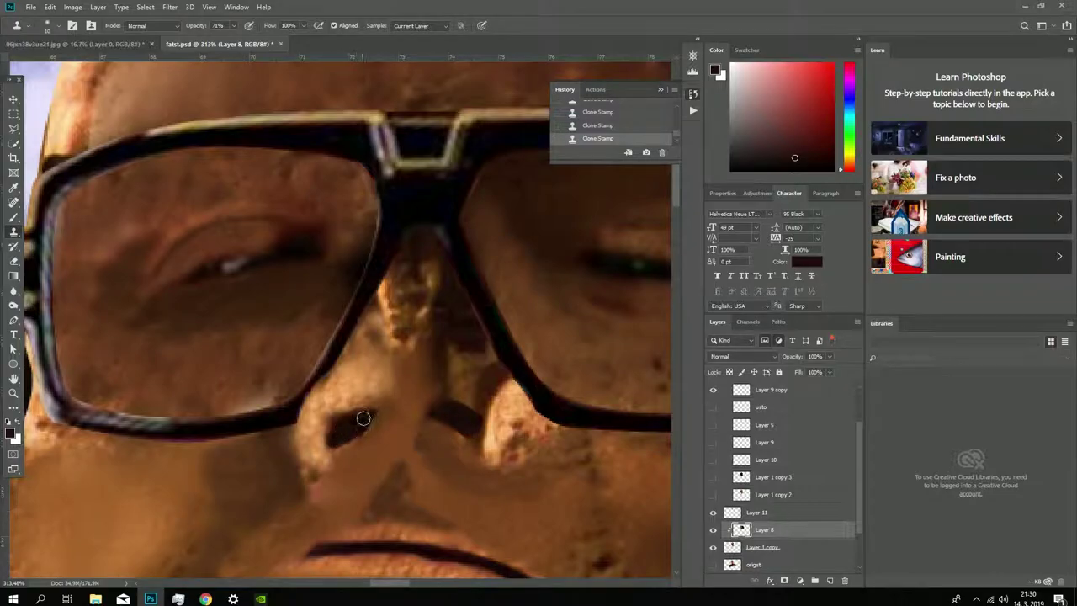
scroll(363, 419, "down", 10)
scroll(362, 418, "up", 8)
scroll(493, 438, "down", 10)
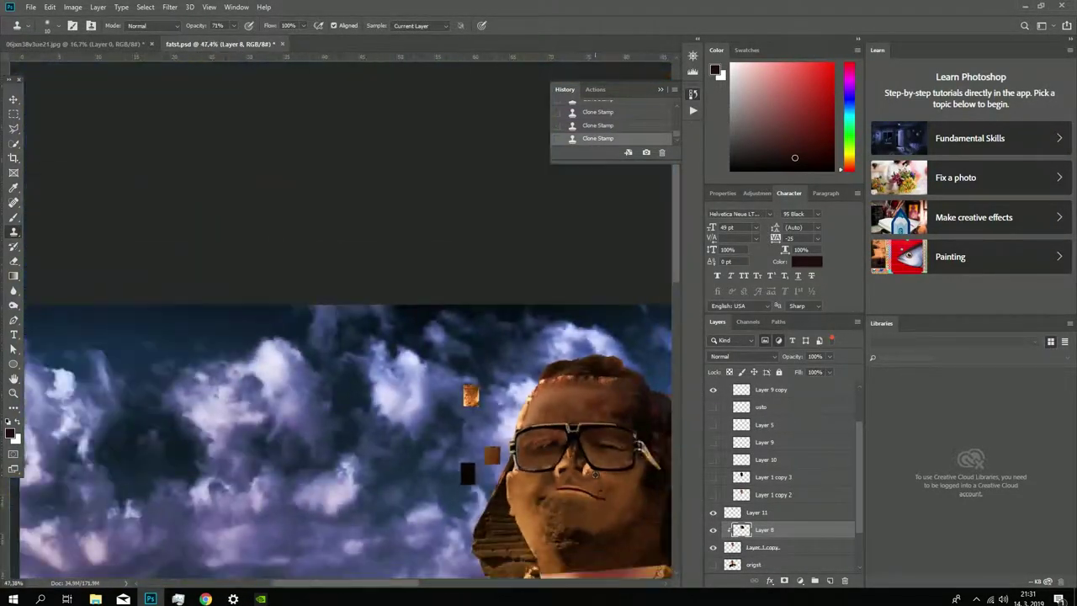
scroll(595, 473, "up", 5)
left_click(713, 494)
left_click(713, 530)
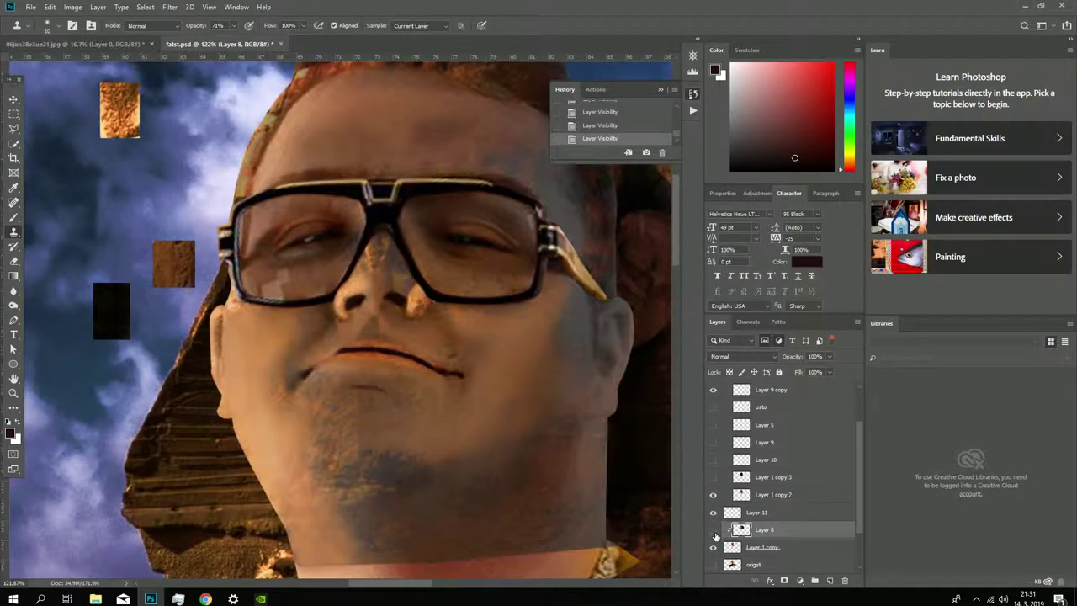
left_click(714, 496)
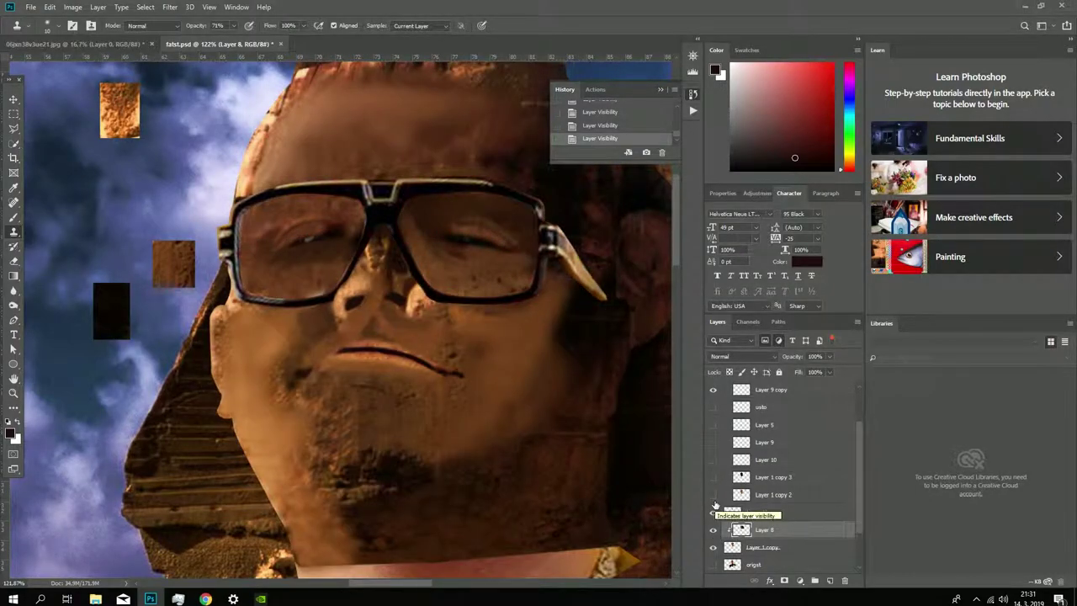
left_click(713, 529)
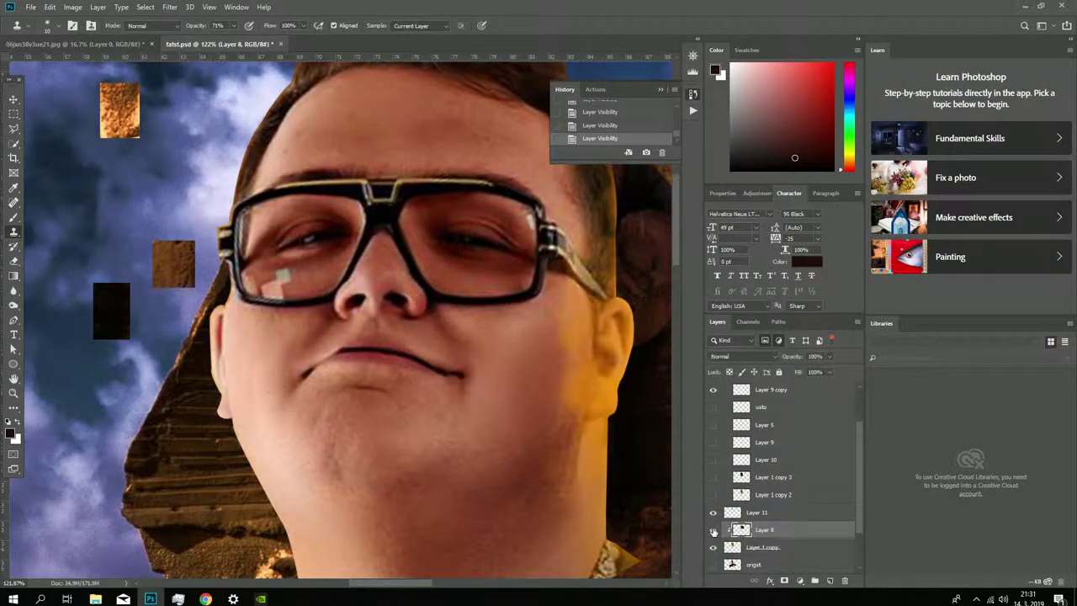
left_click(712, 529)
left_click(713, 427)
Step: Select along the lip line and paint it into the diagonal mouth-corner mark
scroll(461, 357, "up", 3)
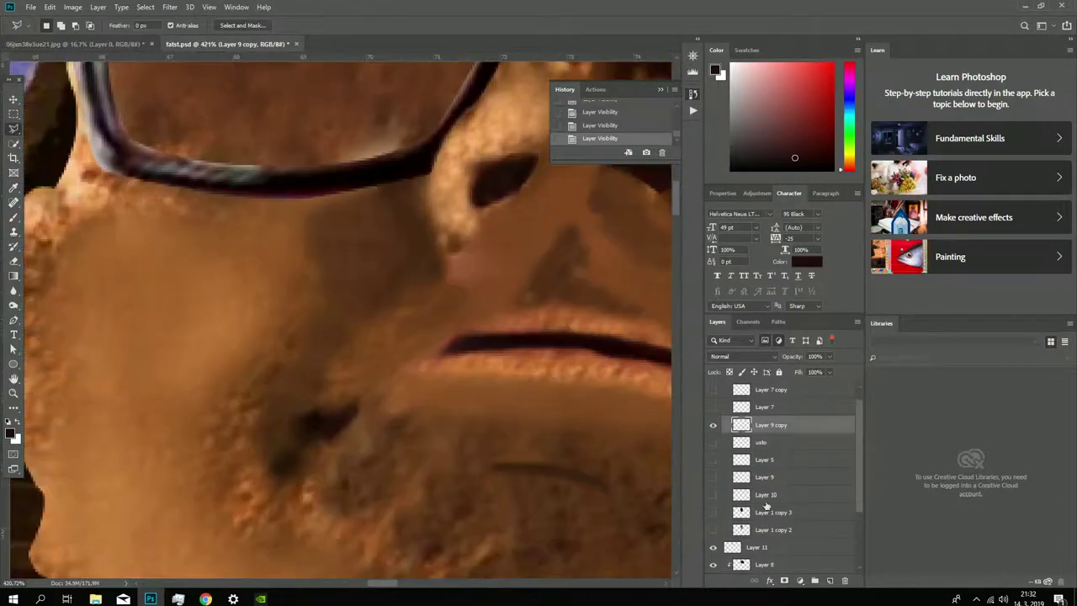
key("l")
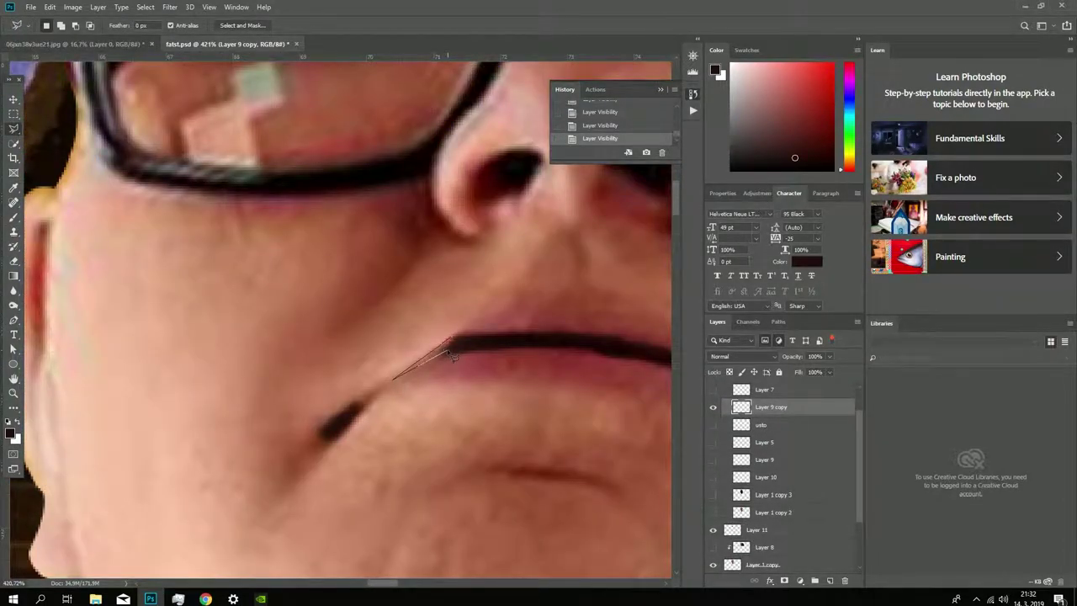
double_click(452, 357)
left_click(14, 217)
right_click(487, 357)
left_click_drag(400, 373, 419, 366)
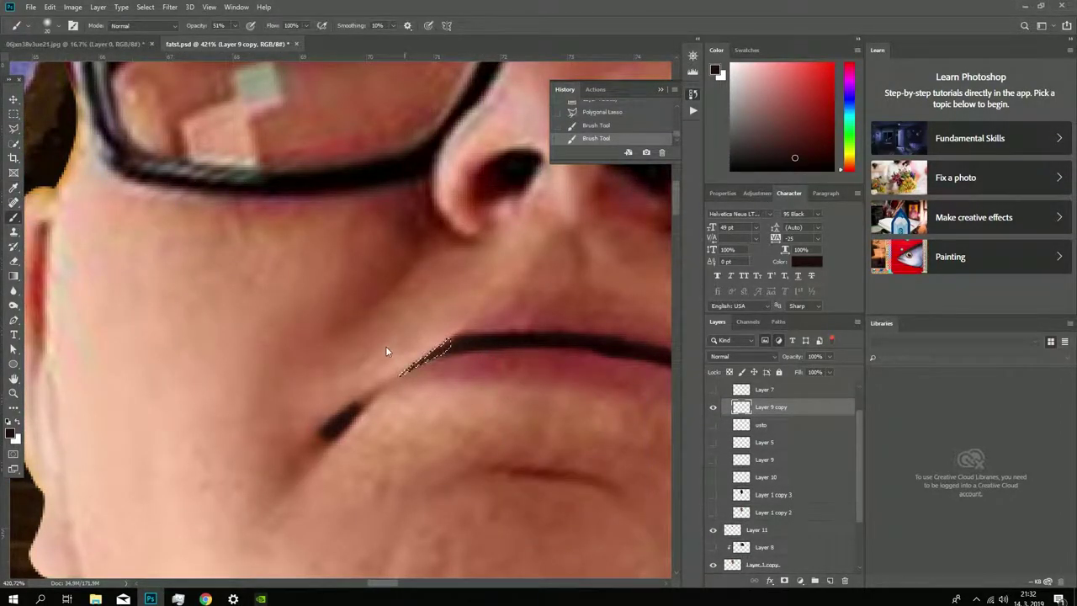
Step: Try a small triangle selection near the lip, undo it, and show Layer 8 again
left_click(13, 128)
key("ctrl+d")
left_click(386, 385)
left_click(354, 408)
double_click(363, 413)
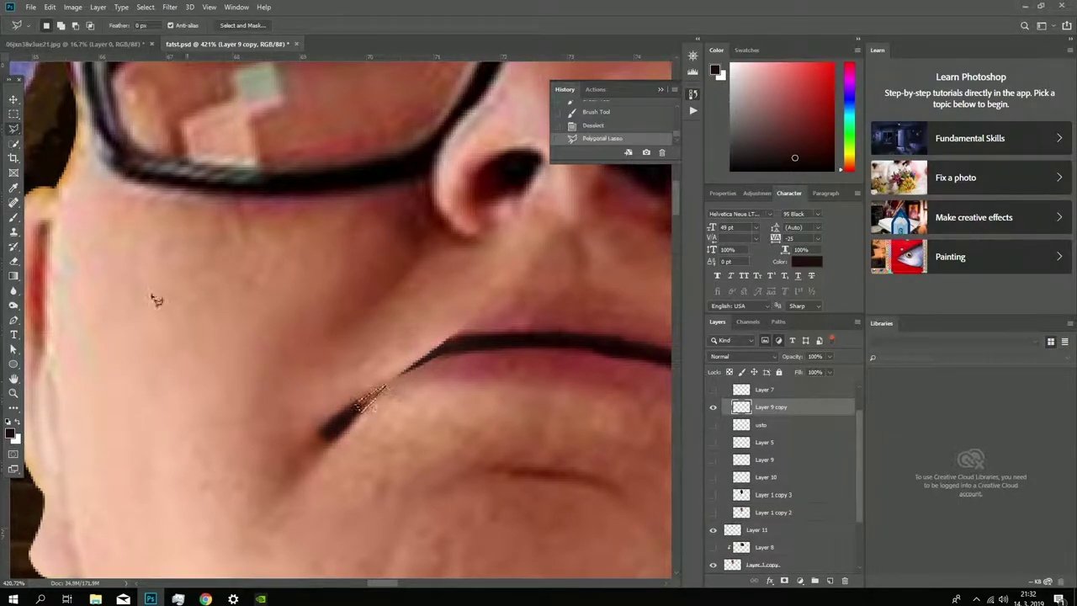
key("ctrl+z")
key("m")
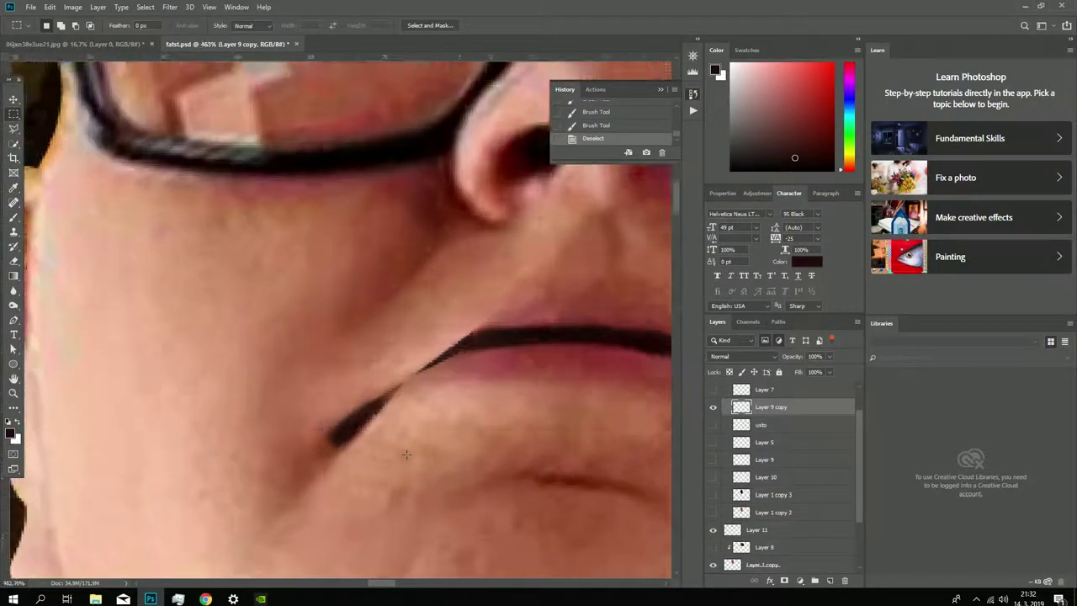
left_click(712, 548)
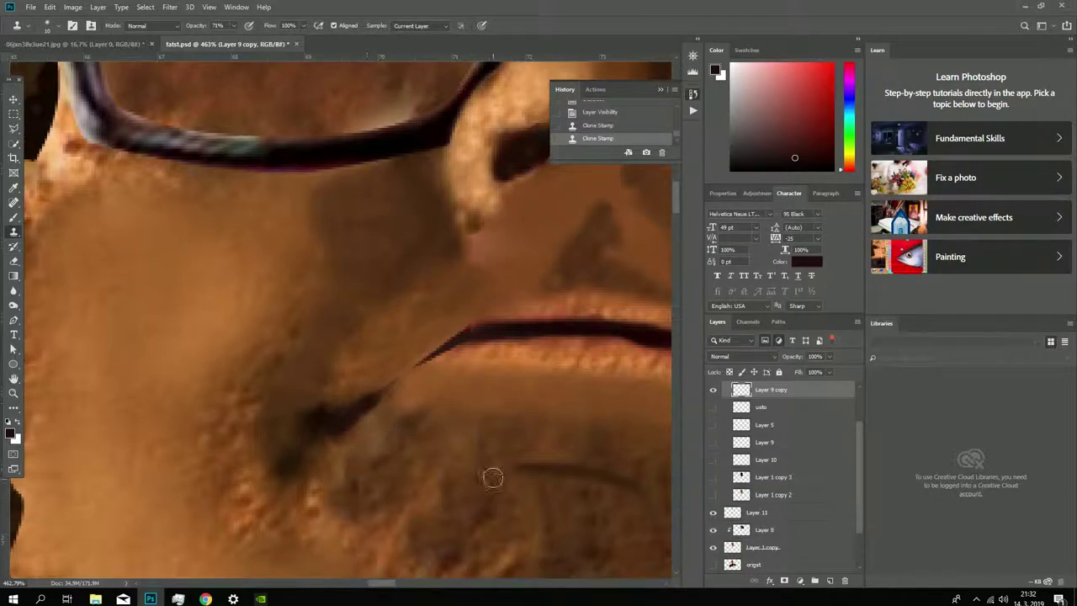
Step: Toggle Layer 8 to compare, leaving the stone face hidden to reveal the original
scroll(477, 331, "down", 5)
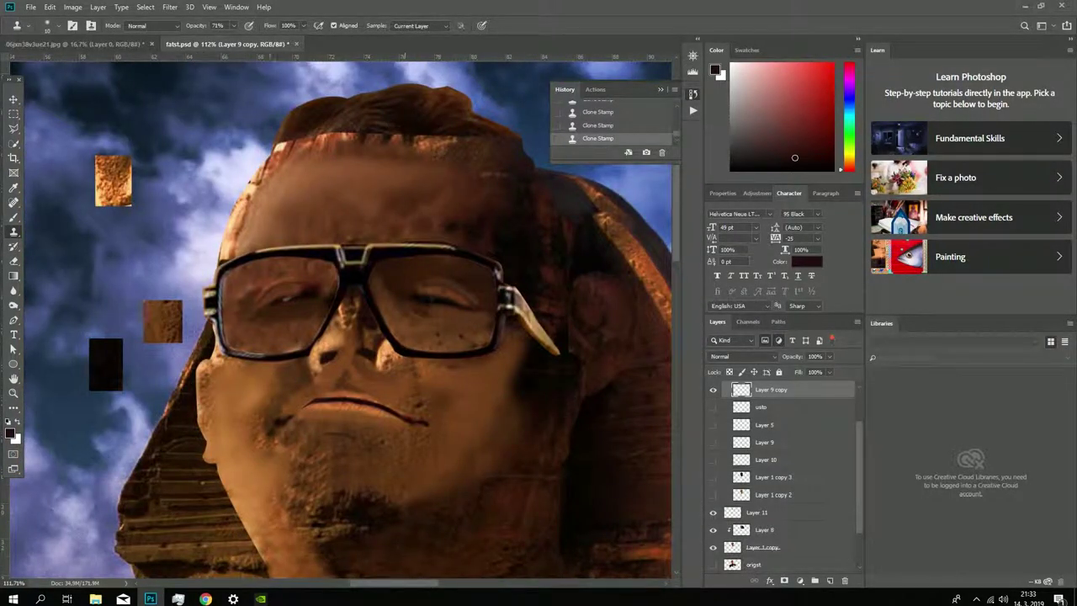
scroll(212, 411, "down", 3)
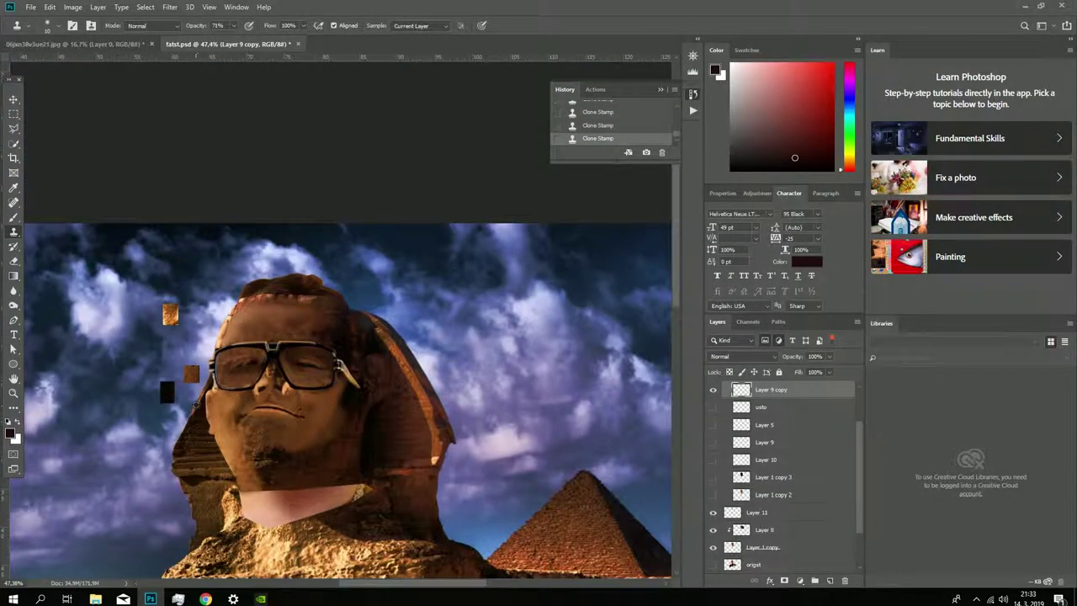
scroll(196, 404, "up", 1)
left_click(712, 530)
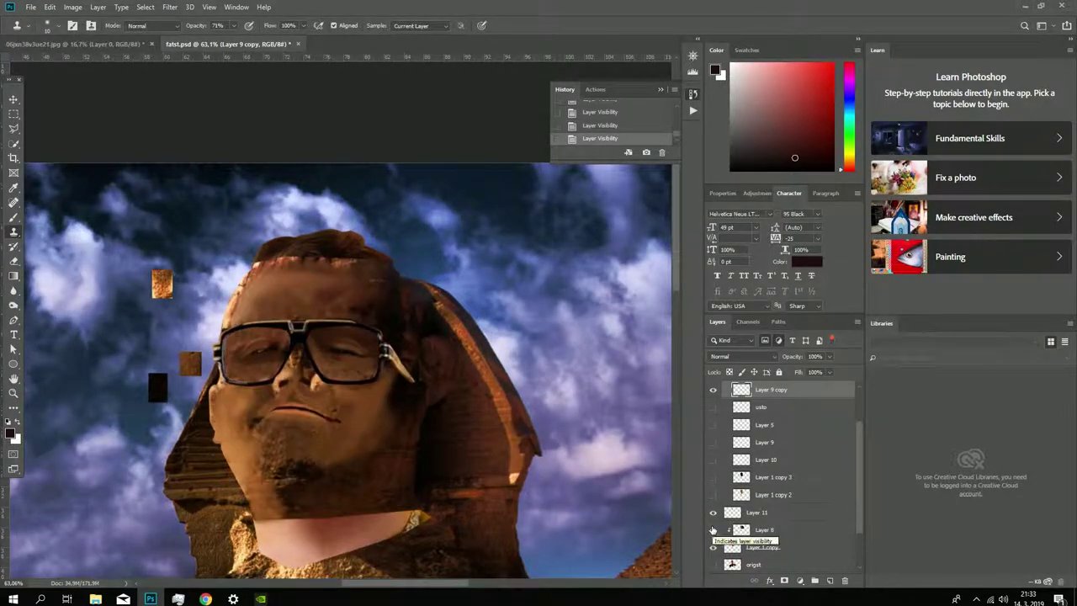
left_click(713, 529)
left_click(713, 530)
left_click(712, 530)
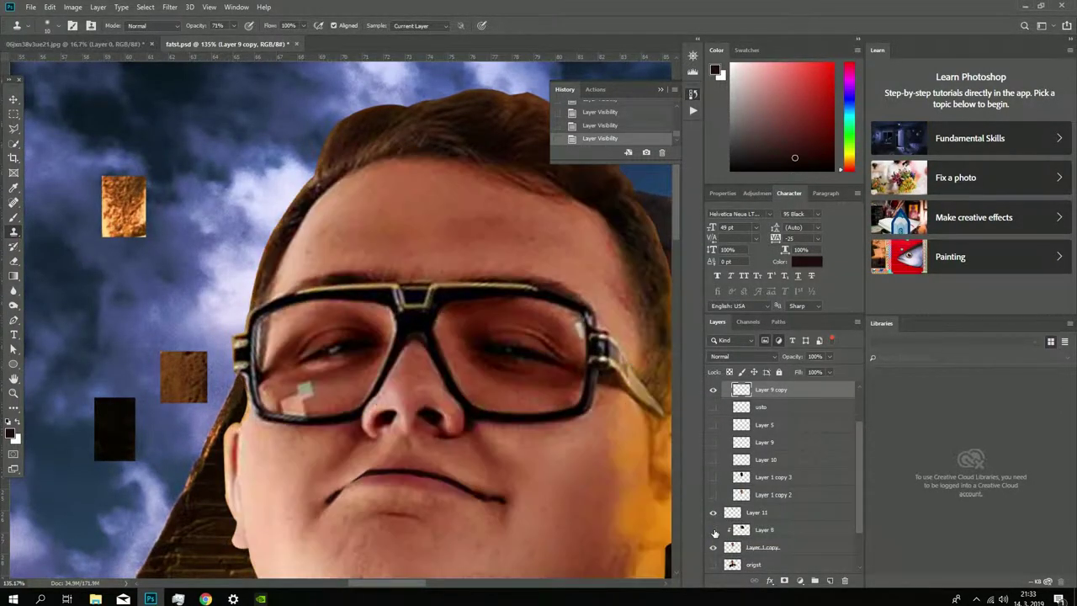
scroll(340, 402, "up", 1)
Step: Lasso the pale gap under the left eye and clone stone tone into it on Layer 8
key("l")
left_click_drag(275, 354, 358, 341)
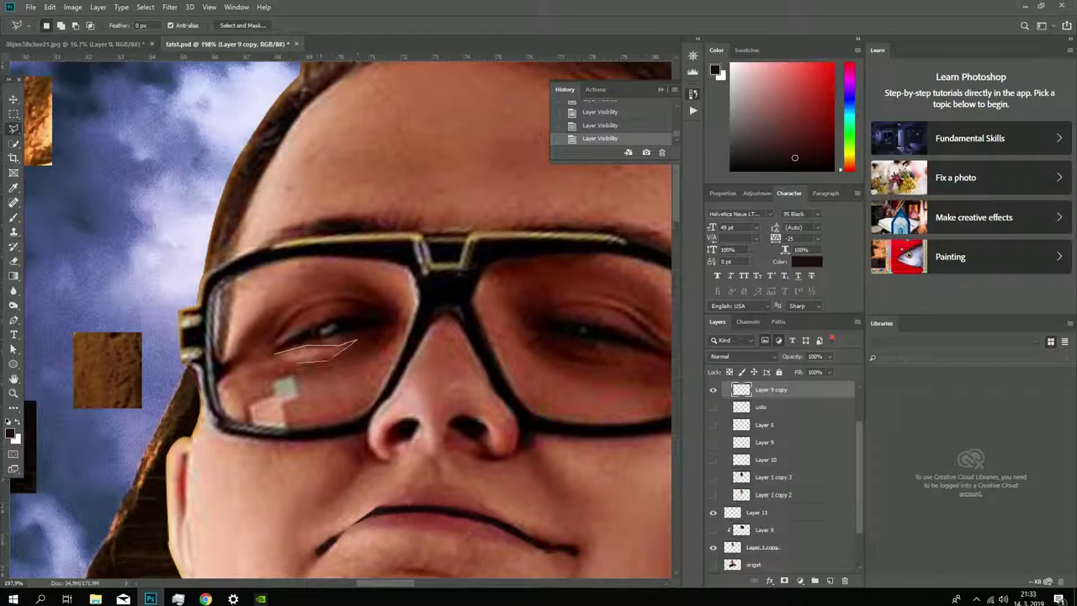
key("ctrl+alt+z")
key("s")
left_click(333, 351)
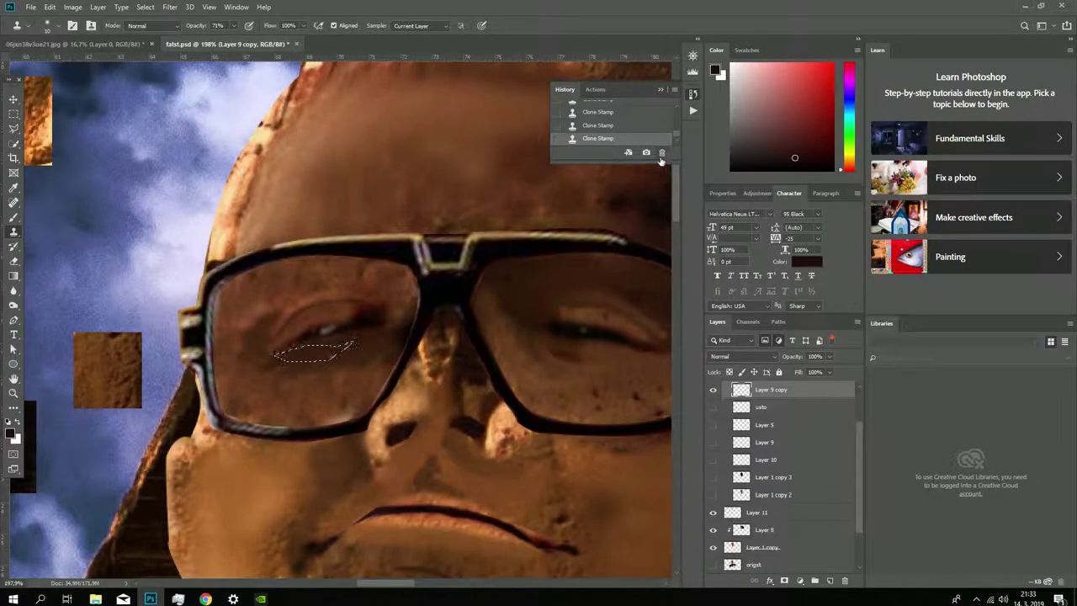
left_click(765, 529)
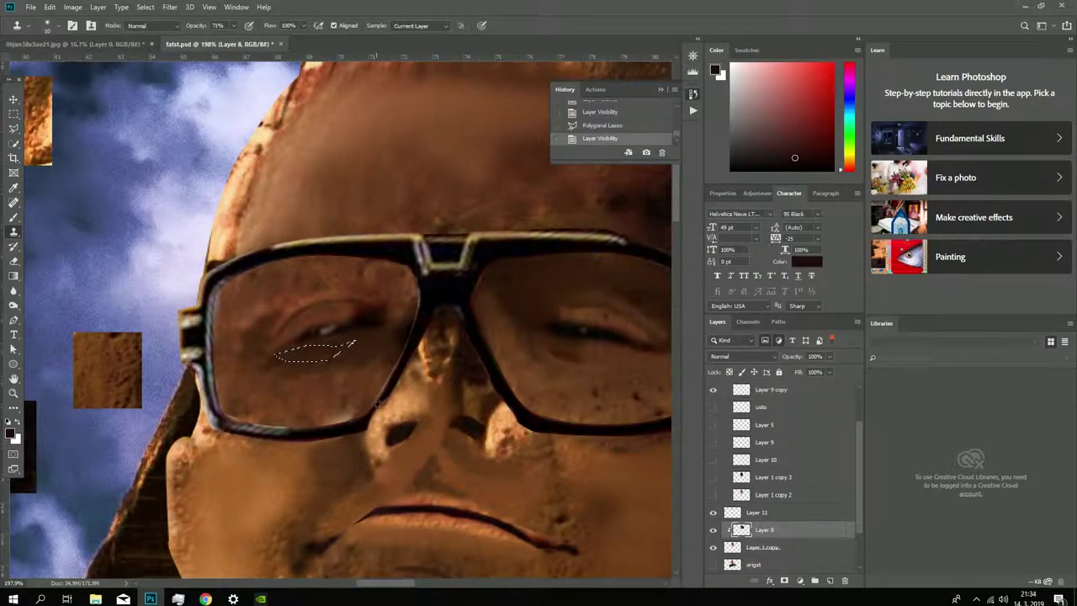
right_click(328, 353)
left_click(328, 353)
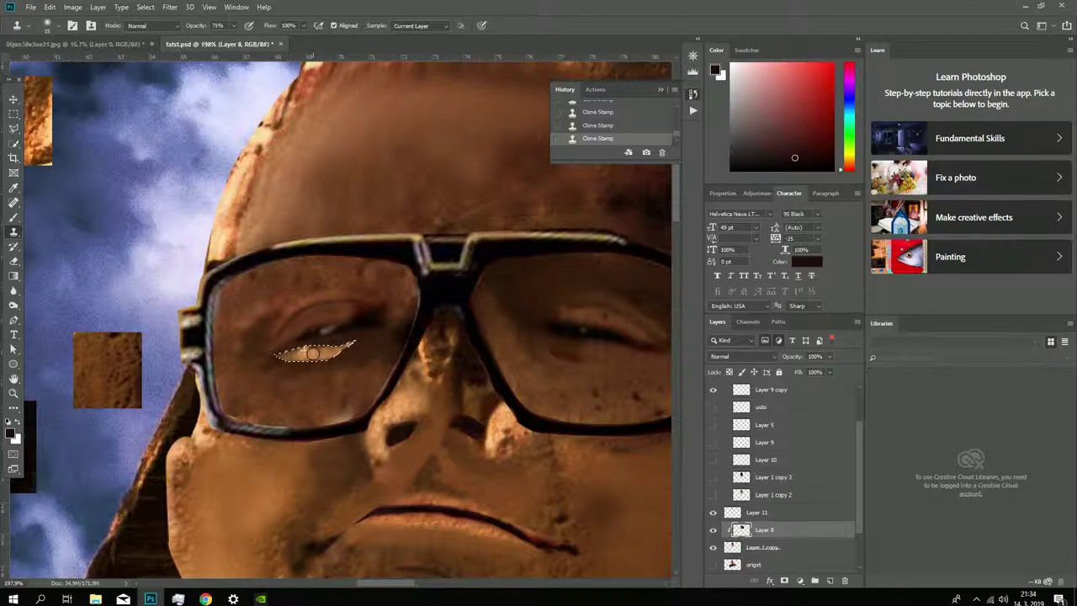
scroll(317, 351, "up", 4)
key("Return")
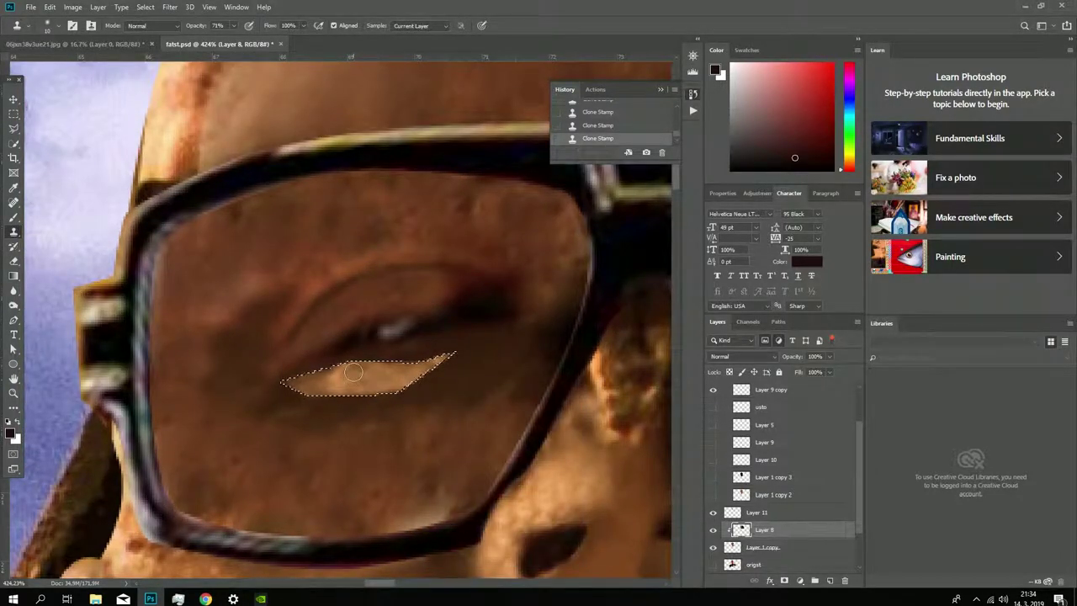
Step: Deselect, zoom out, and toggle Layer 8 to compare, leaving the stone face visible
left_click(14, 113)
key("ctrl+d")
key("ctrl+0")
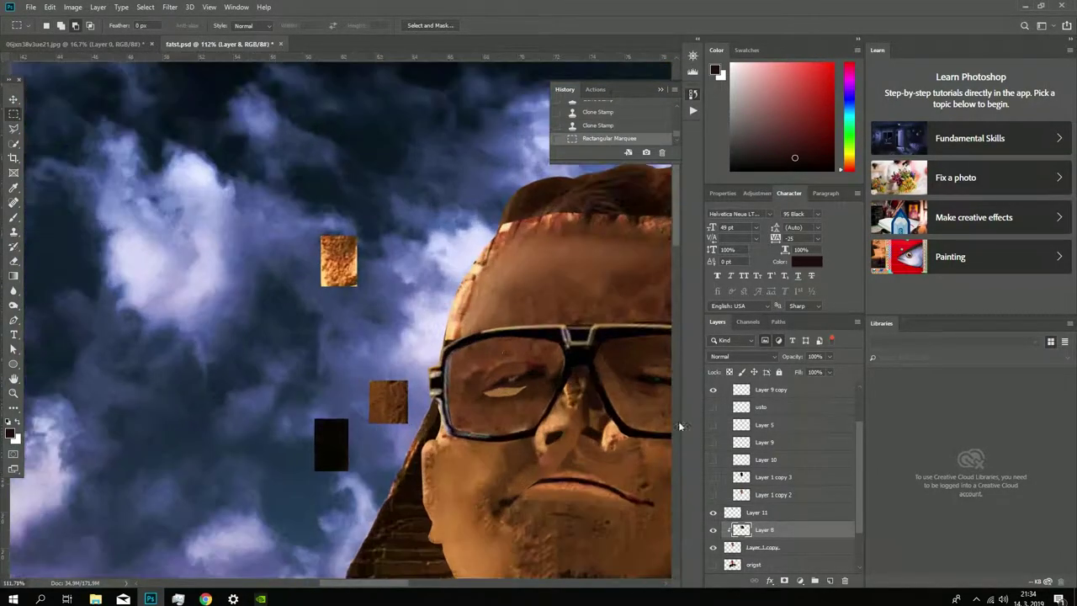
left_click(714, 529)
left_click(713, 530)
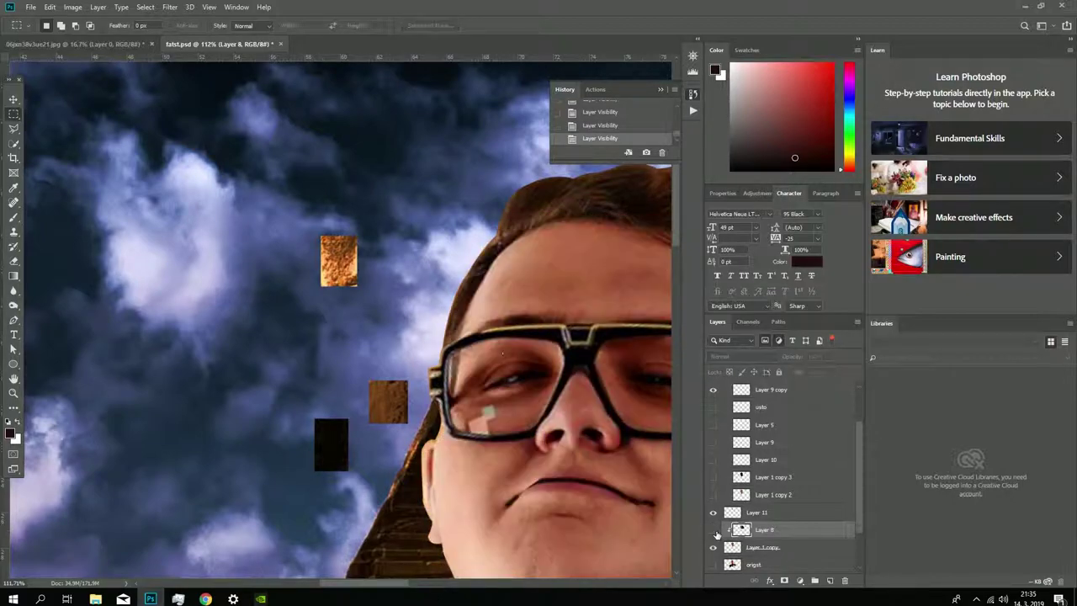
left_click(715, 530)
left_click(715, 530)
left_click(714, 530)
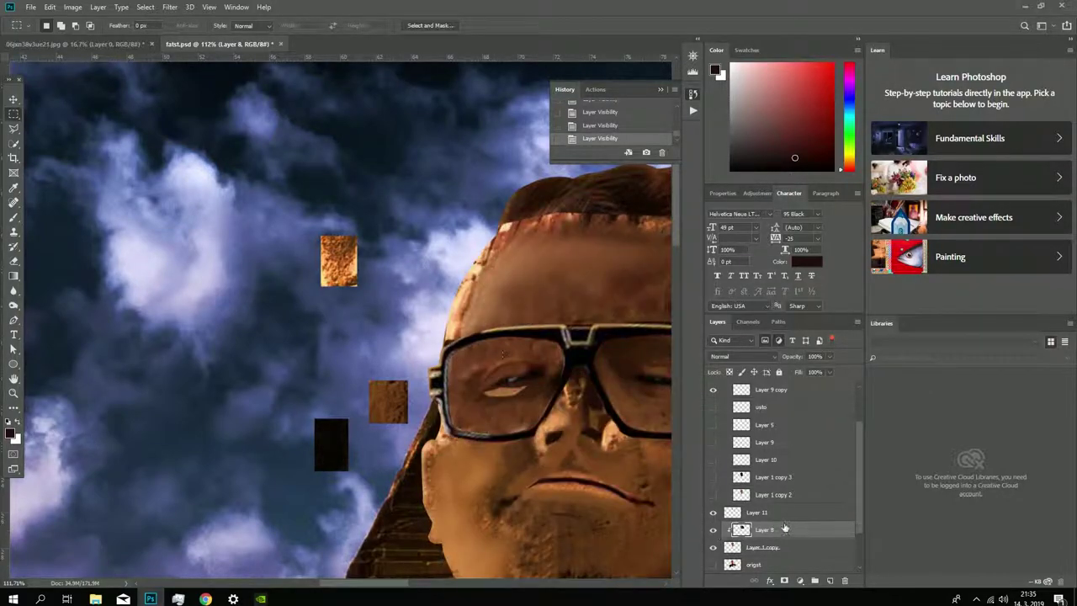
scroll(550, 407, "up", 3)
Step: Toggle Layer 9 copy and clone stone texture over the eye patch
key("s")
right_click(514, 389)
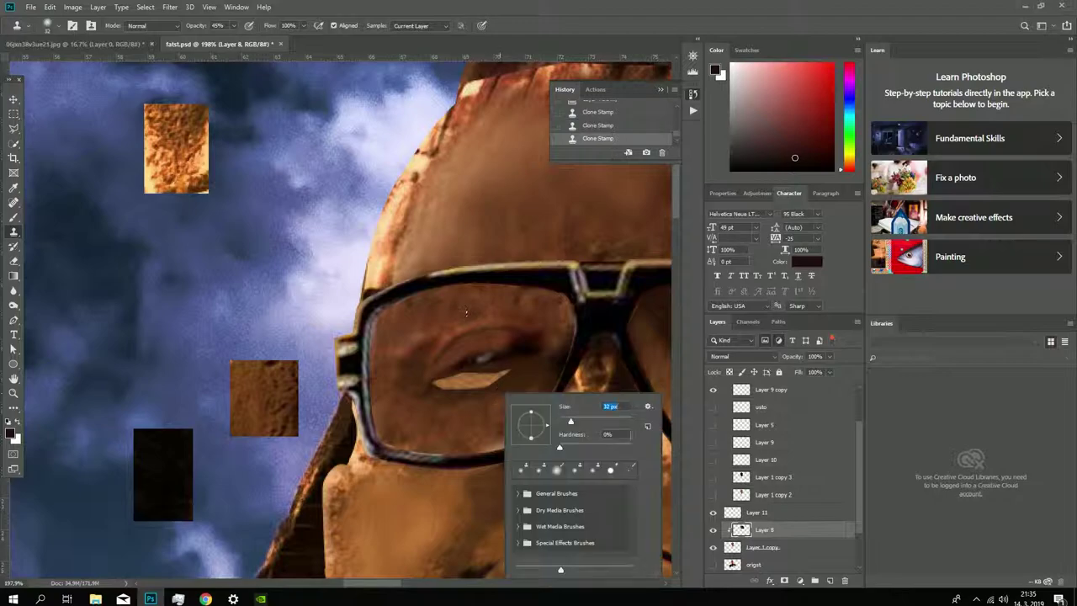
key("Escape")
scroll(715, 505, "up", 2)
left_click(714, 442)
scroll(715, 463, "down", 3)
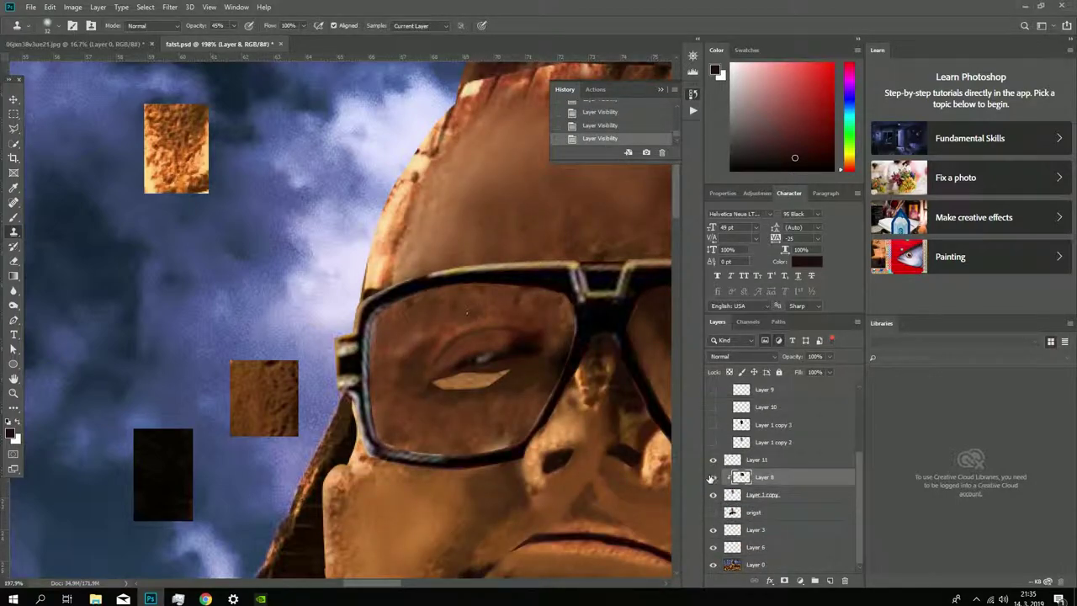
mouse_move(512, 387)
left_mouse_down()
mouse_move(493, 384)
mouse_move(505, 383)
left_mouse_up()
Step: Clone over the bright patch below the eye to blend it into the stone
scroll(534, 405, "up", 3)
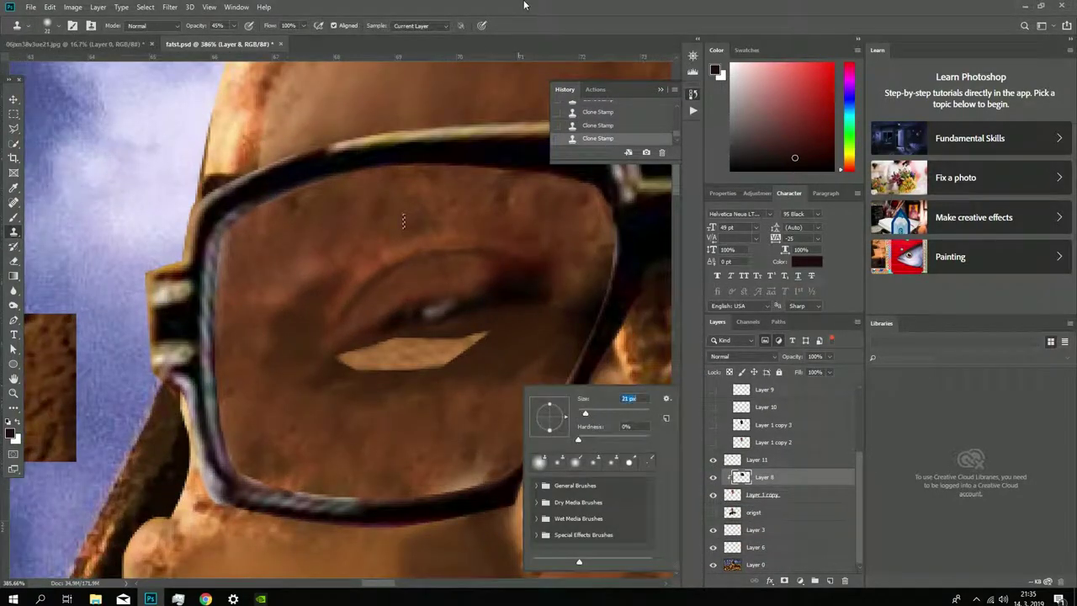
key("m")
key("s")
left_click_drag(412, 361, 450, 373)
mouse_move(353, 361)
left_mouse_down()
mouse_move(455, 371)
mouse_move(484, 337)
left_mouse_up()
scroll(552, 400, "up", 2)
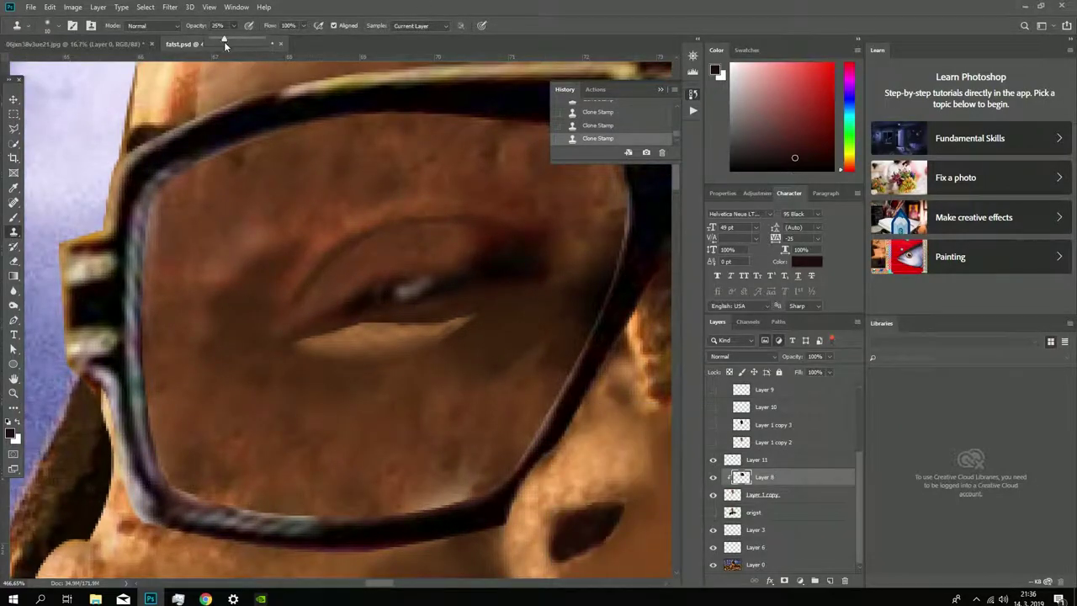
Step: Lower the Clone Stamp opacity to 26% for softer blending
key("2")
key("6")
scroll(469, 320, "down", 5)
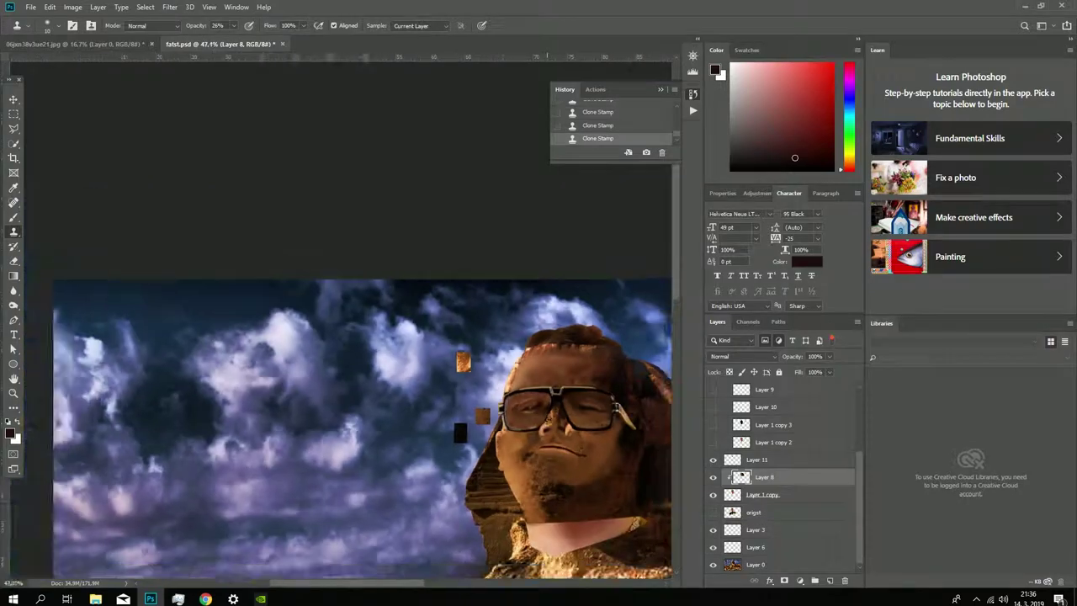
scroll(413, 429, "up", 2)
scroll(413, 430, "up", 1)
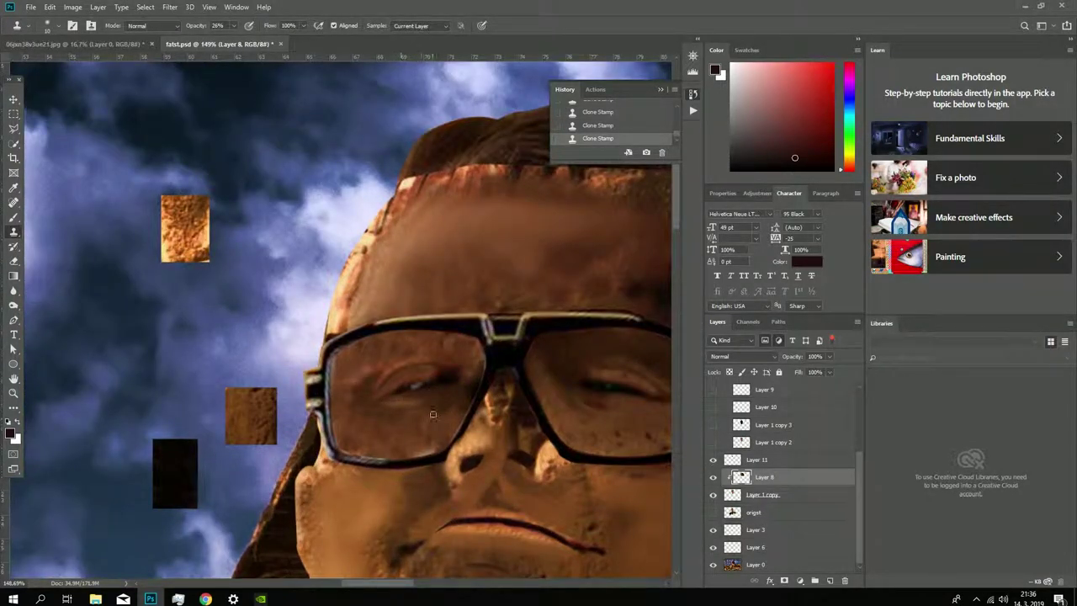
scroll(427, 403, "down", 2)
scroll(396, 471, "up", 1)
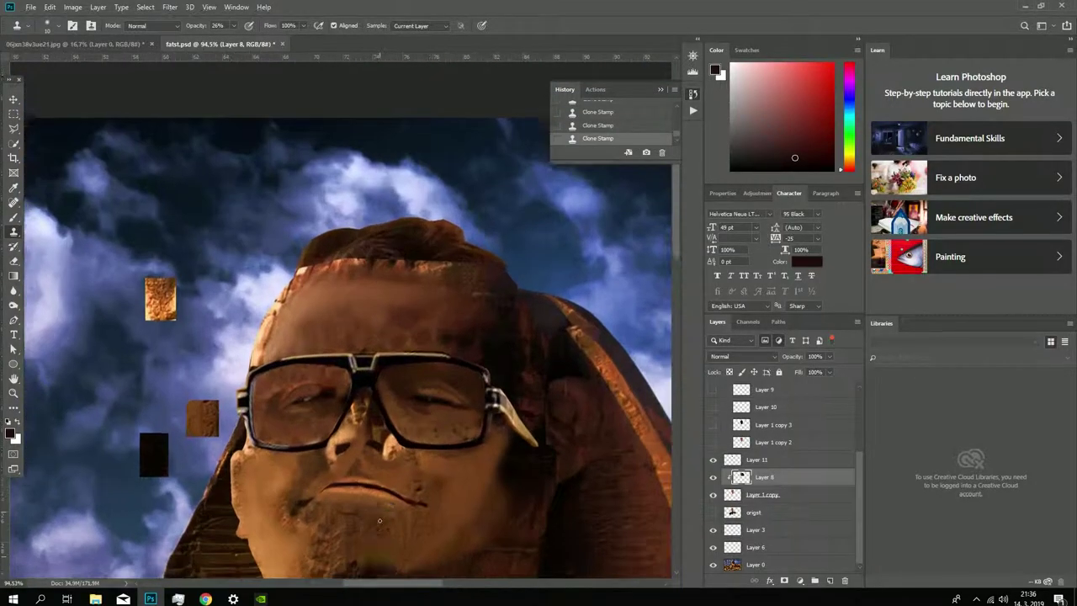
scroll(385, 515, "up", 1)
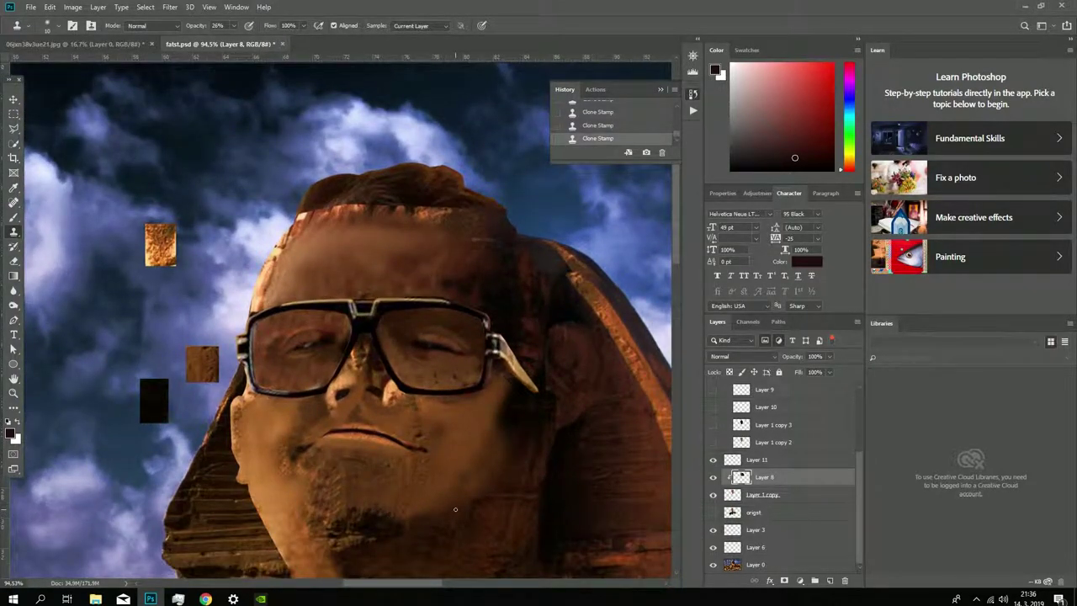
scroll(456, 509, "down", 2)
Step: Toggle Layer 8 to compare the blended eye area with the original face
left_click(713, 477)
left_click(714, 477)
left_click(714, 477)
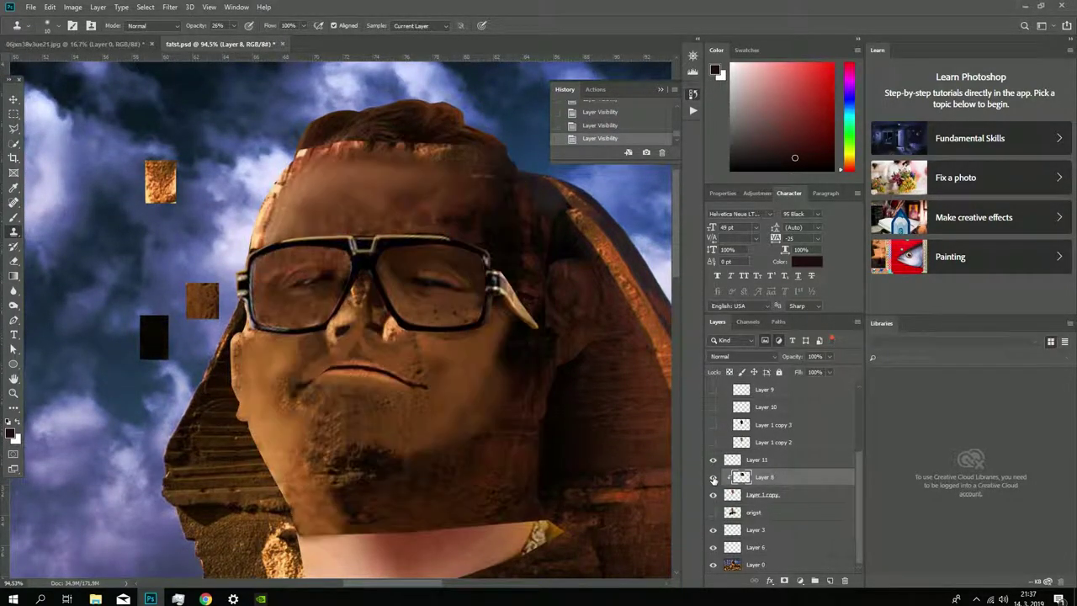
left_click(714, 477)
scroll(278, 275, "up", 2)
Step: Clone stone texture over the cheek and around the mouth
right_click(490, 362)
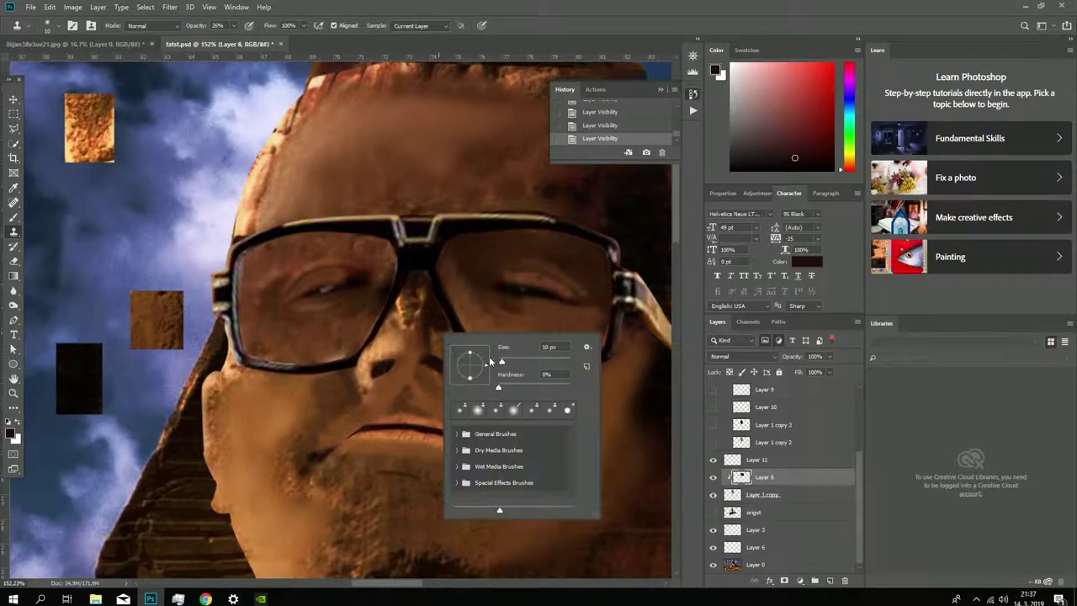
key("Escape")
left_click_drag(438, 433, 505, 454)
left_click_drag(388, 252, 377, 247)
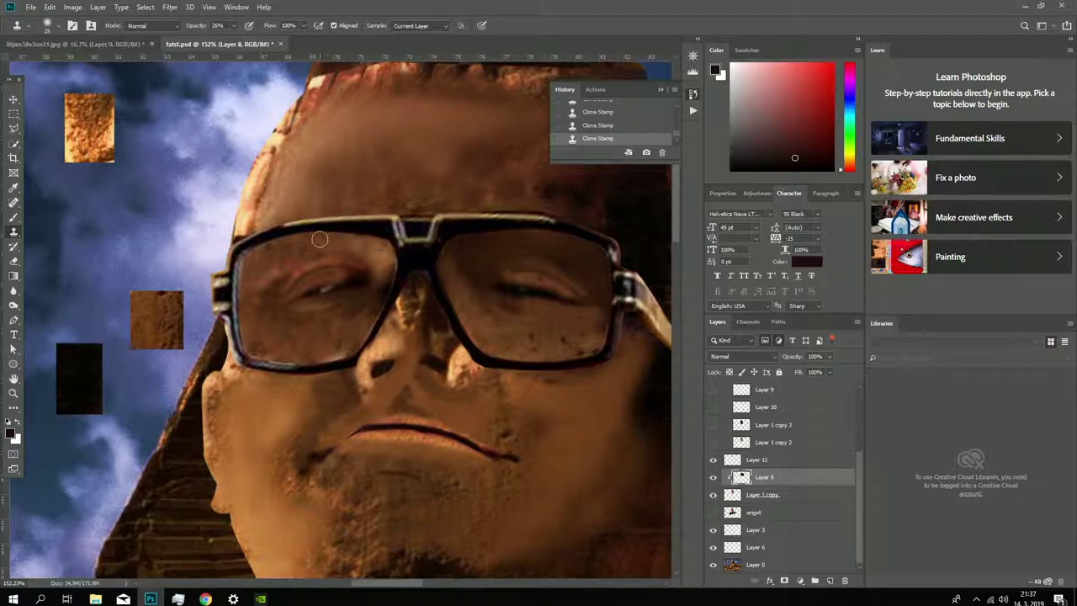
Step: Toggle Layer 8 repeatedly to compare the stone face with the original
left_click(714, 477)
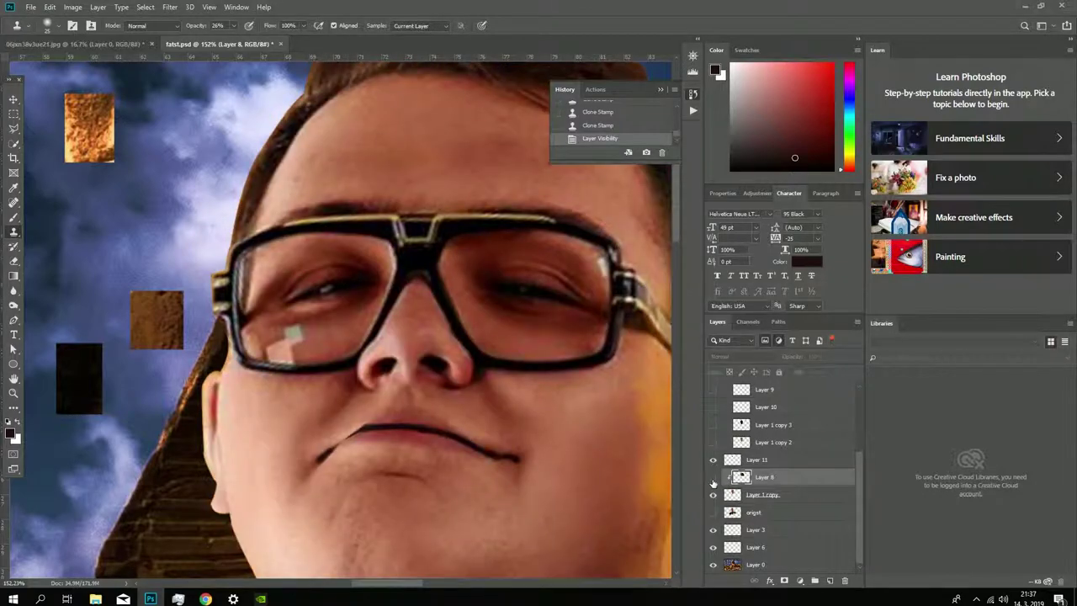
left_click(714, 477)
left_click(714, 477)
left_click(714, 478)
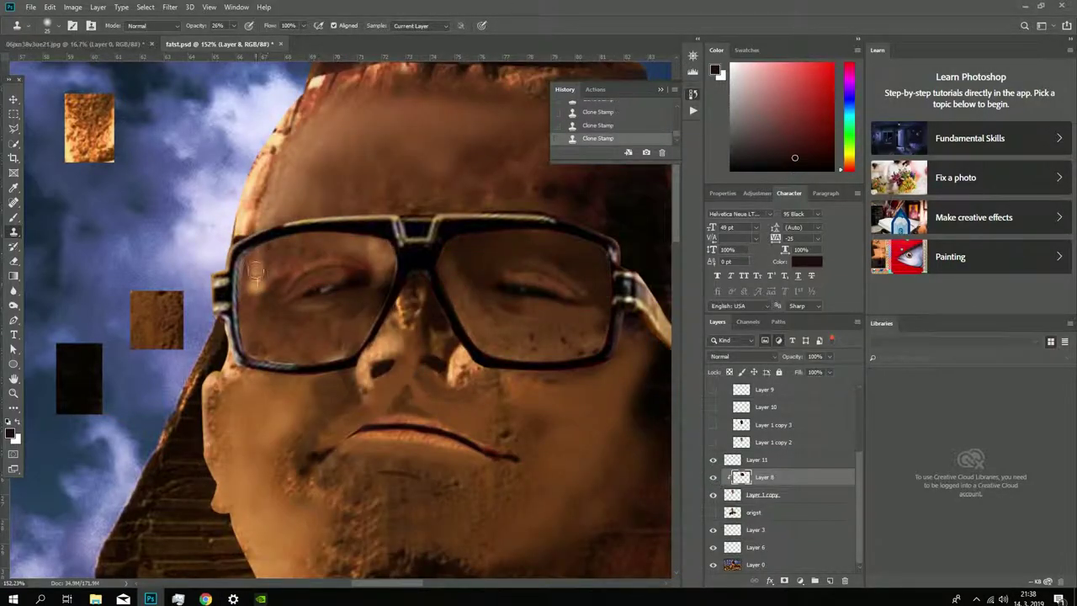
left_click(713, 477)
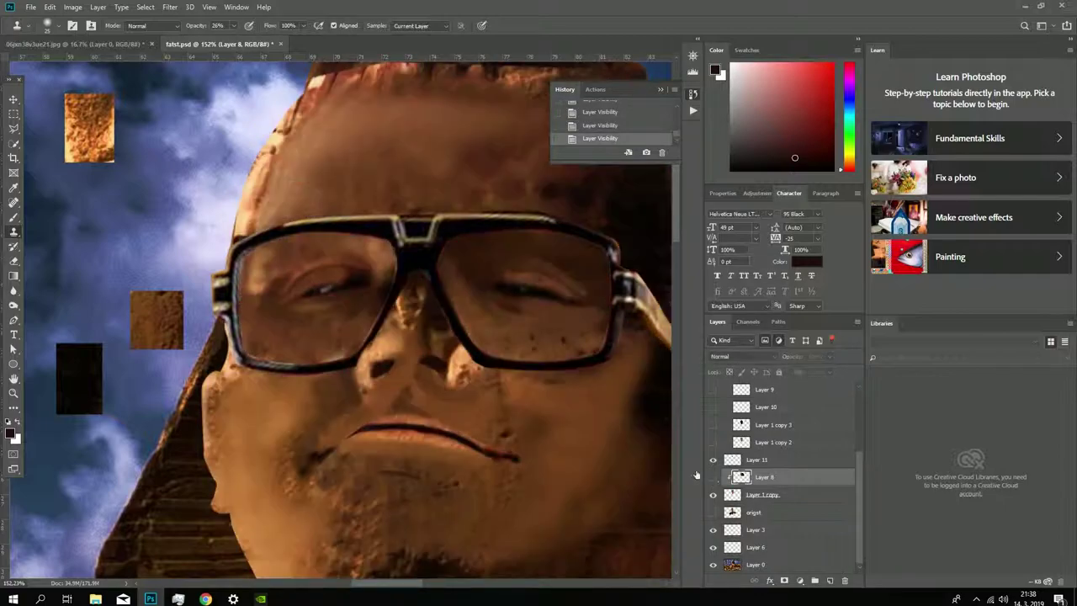
left_click(713, 477)
Step: Try a lasso selection on the left lens, then undo and deselect it
key("l")
left_click_drag(259, 269, 253, 299)
key("ctrl+z")
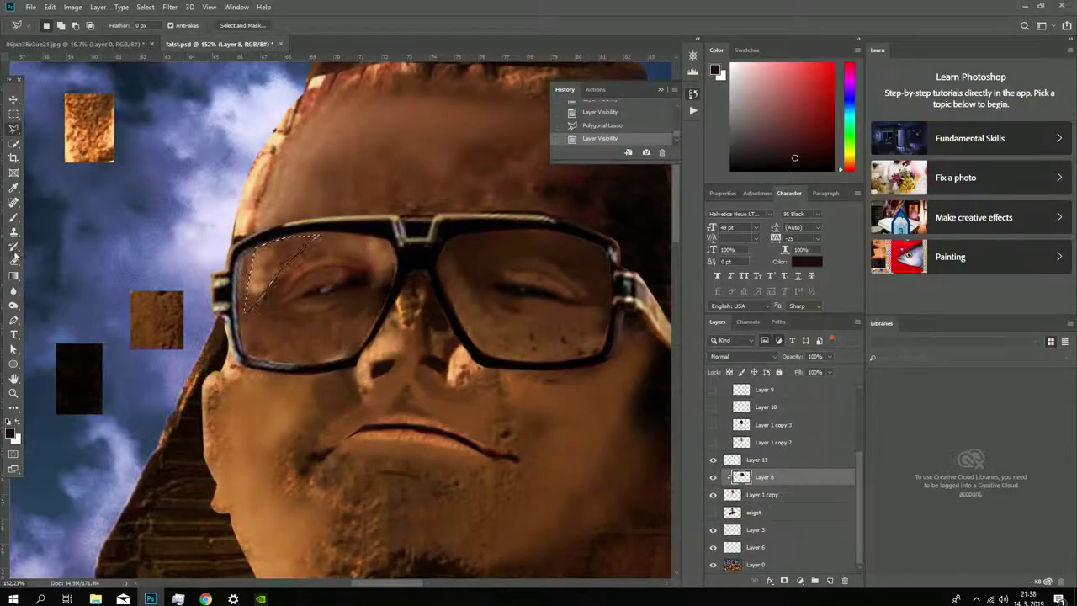
key("s")
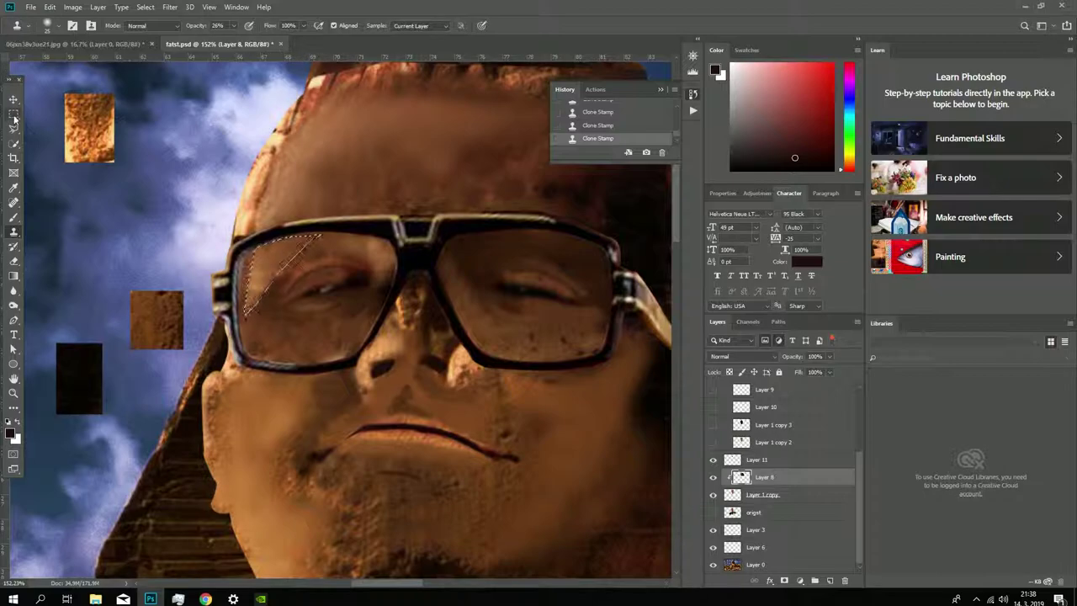
key("ctrl+d")
Step: Clone texture near the lens rim and briefly hide Layer 8 to compare
left_click(244, 308)
scroll(244, 308, "up", 3)
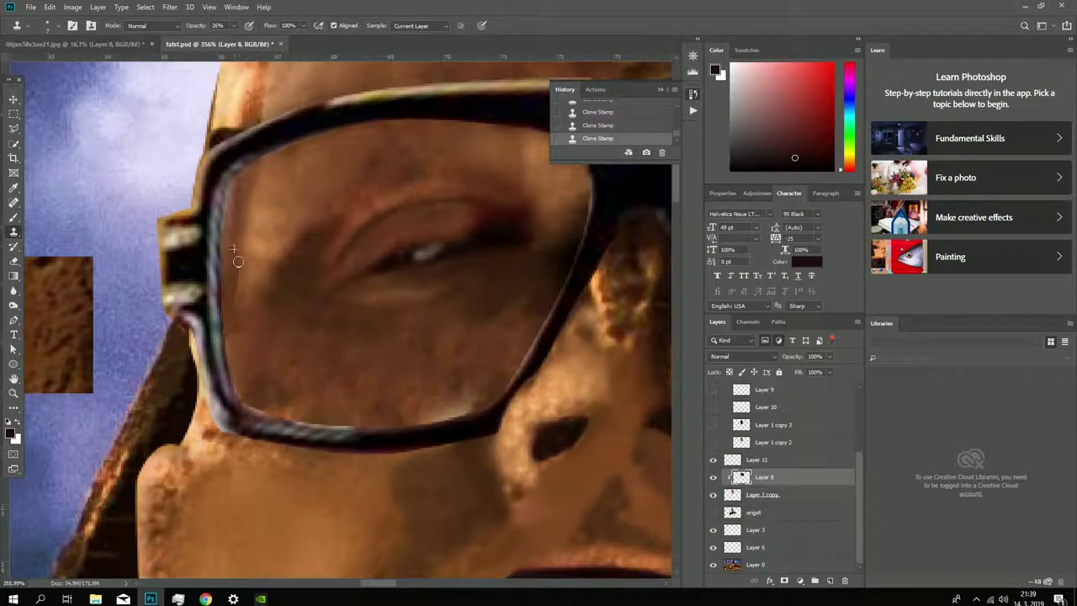
scroll(244, 308, "down", 1)
scroll(358, 273, "down", 5)
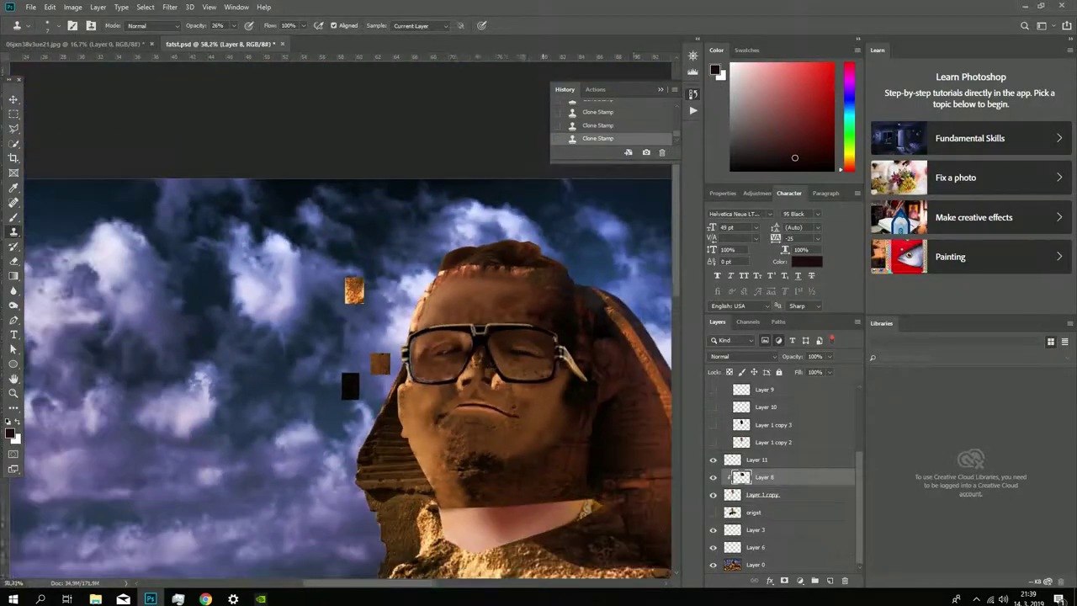
scroll(358, 272, "up", 1)
left_click(713, 486)
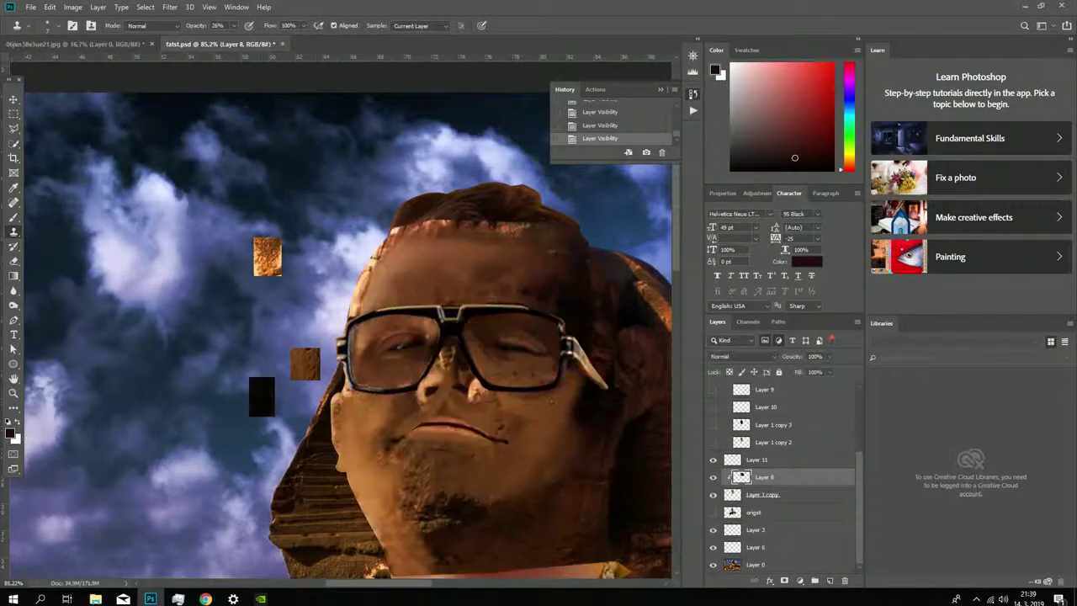
scroll(394, 329, "up", 3)
Step: Set cloning opacity to 64% and clone over skin by the upper-left glasses rim
right_click(397, 348)
key("Return")
key("6")
key("4")
left_click(325, 348)
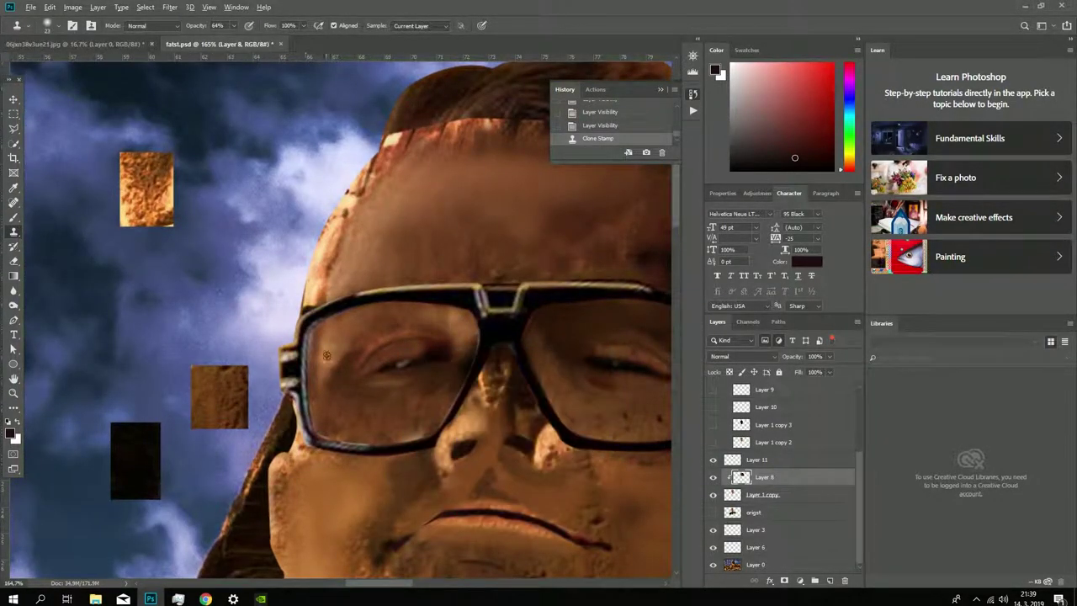
left_click(334, 340)
left_click_drag(340, 333, 352, 319)
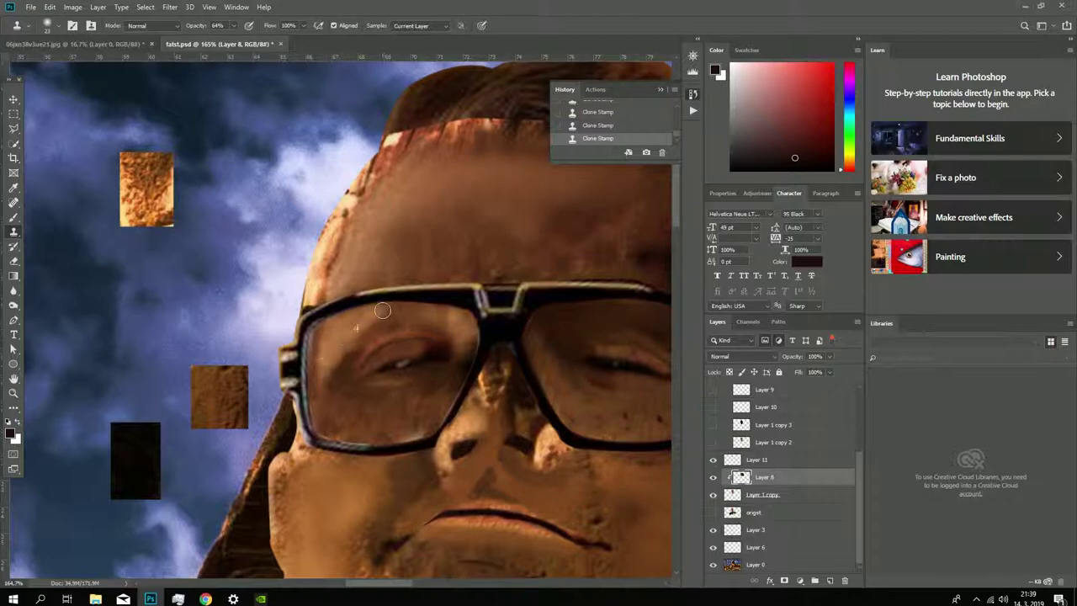
Step: Hide Layer 8 to compare, then restore the face to its cloned state
scroll(345, 346, "down", 3)
scroll(345, 346, "down", 3)
left_click(714, 477)
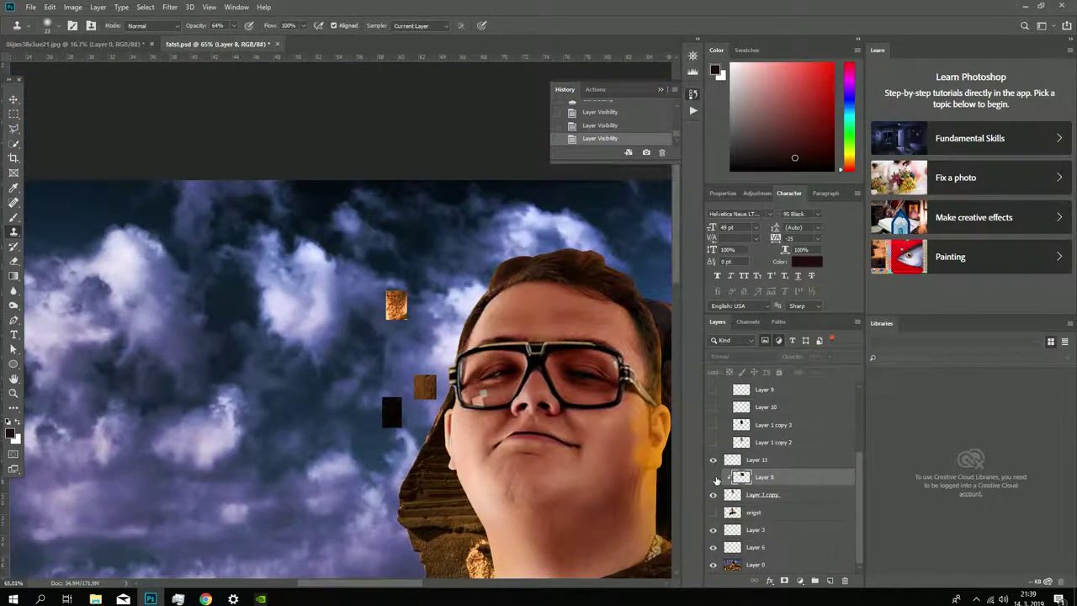
key("ctrl+z")
key("ctrl+z")
scroll(504, 364, "up", 3)
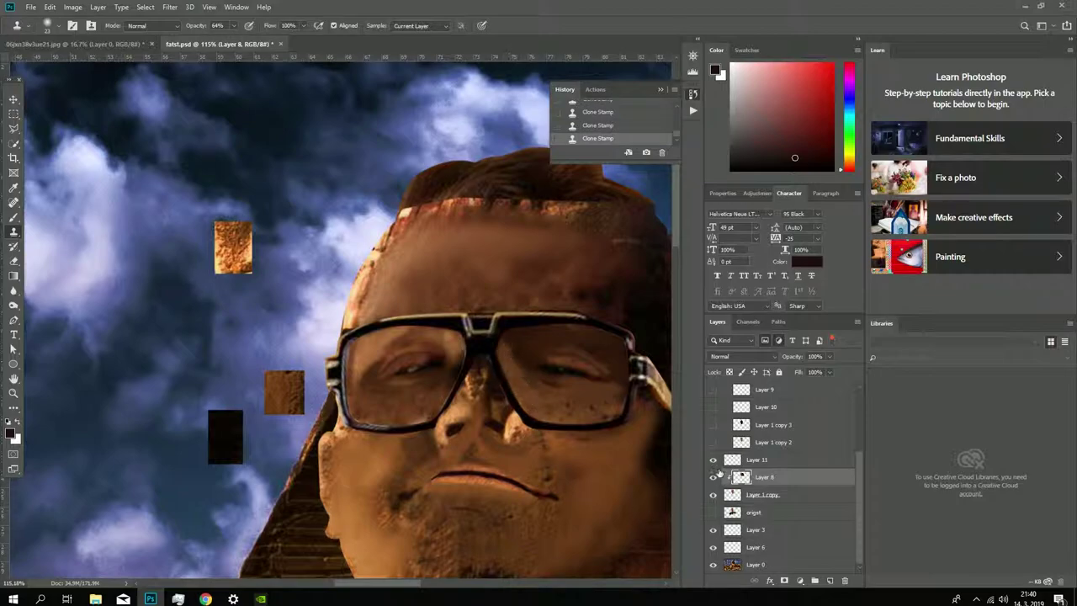
Step: Lower cloning opacity to 15%, step back recent clones, and view the original eye
left_click_drag(232, 25, 218, 38)
left_click(232, 25)
left_click(714, 477)
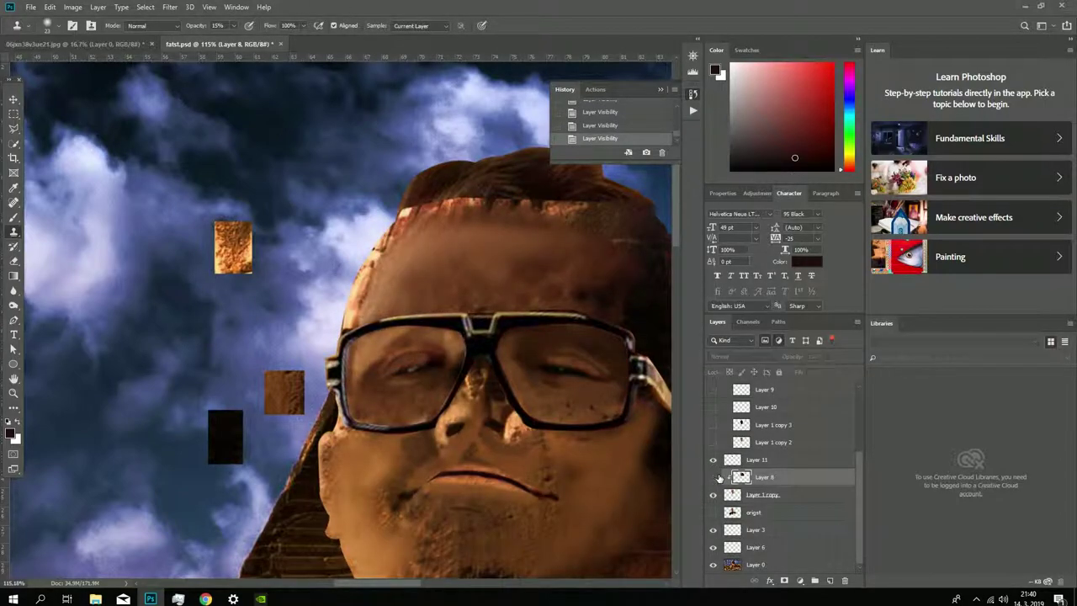
key("ctrl+alt+z")
scroll(497, 353, "up", 1)
key("ctrl+alt+z")
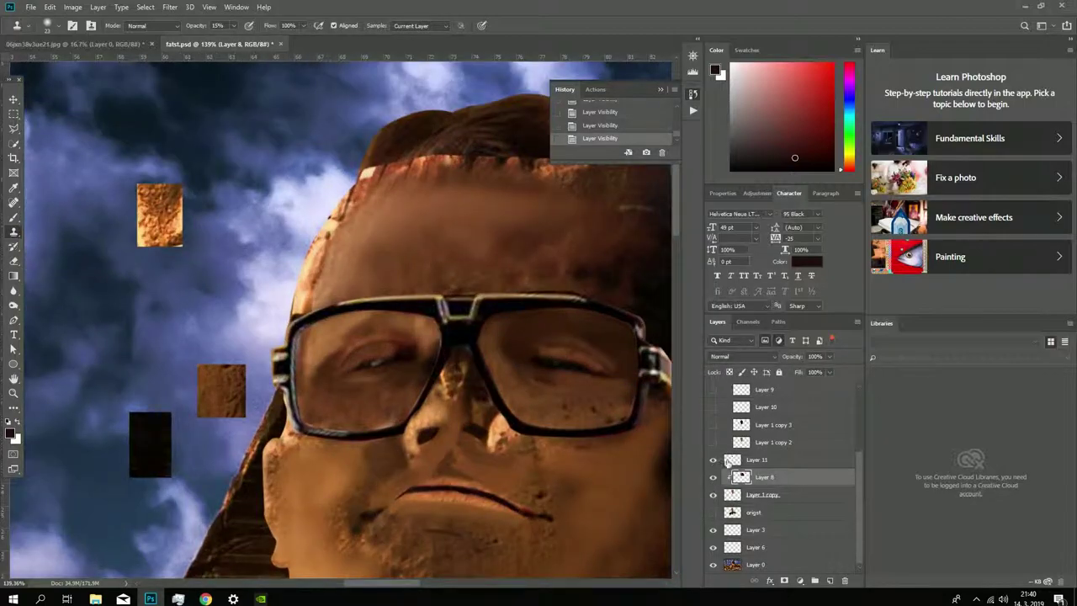
key("ctrl+alt+z")
key("ctrl+alt+z")
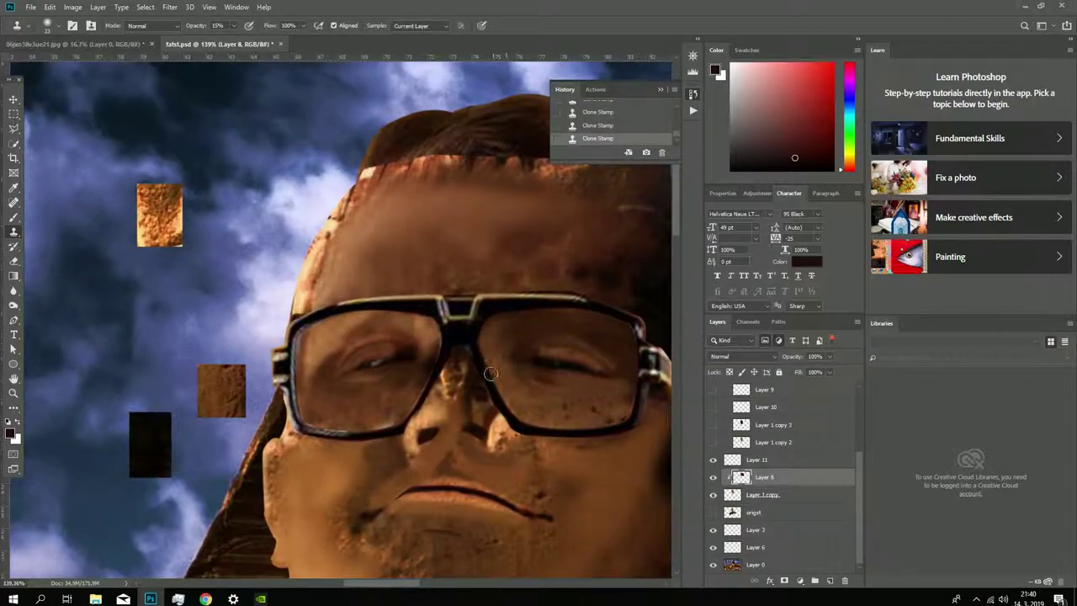
left_click(714, 478)
scroll(661, 467, "up", 2)
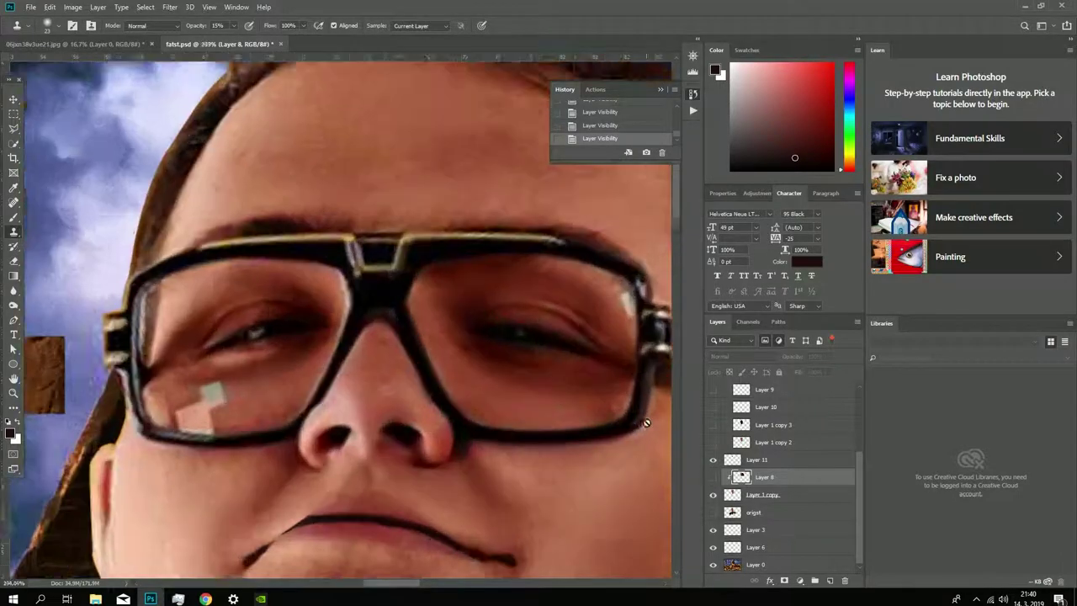
scroll(661, 467, "up", 1)
Step: Outline the right eye with the Polygonal Lasso and clone stone texture inside it
key("l")
double_click(494, 313)
left_click(714, 477)
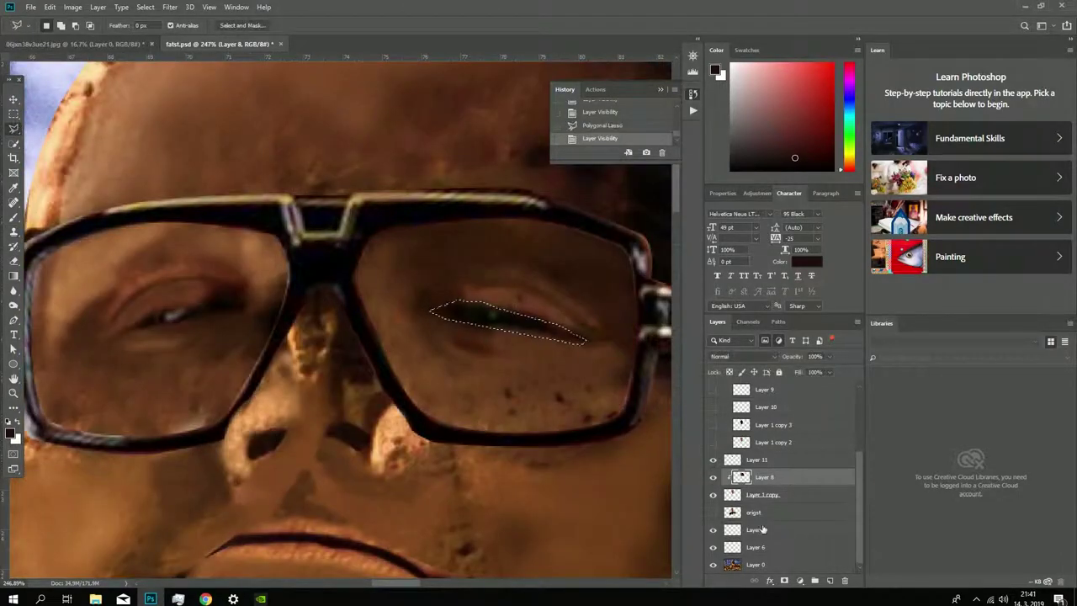
left_click(14, 232)
left_click_drag(434, 311, 493, 313)
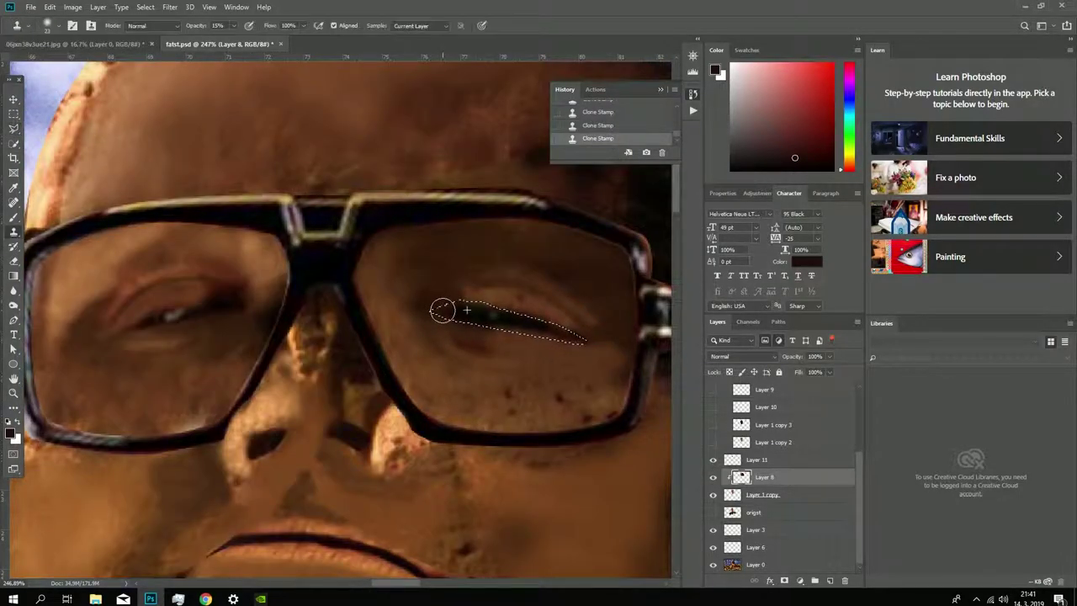
left_click(447, 306)
scroll(438, 286, "up", 2)
scroll(530, 345, "down", 1)
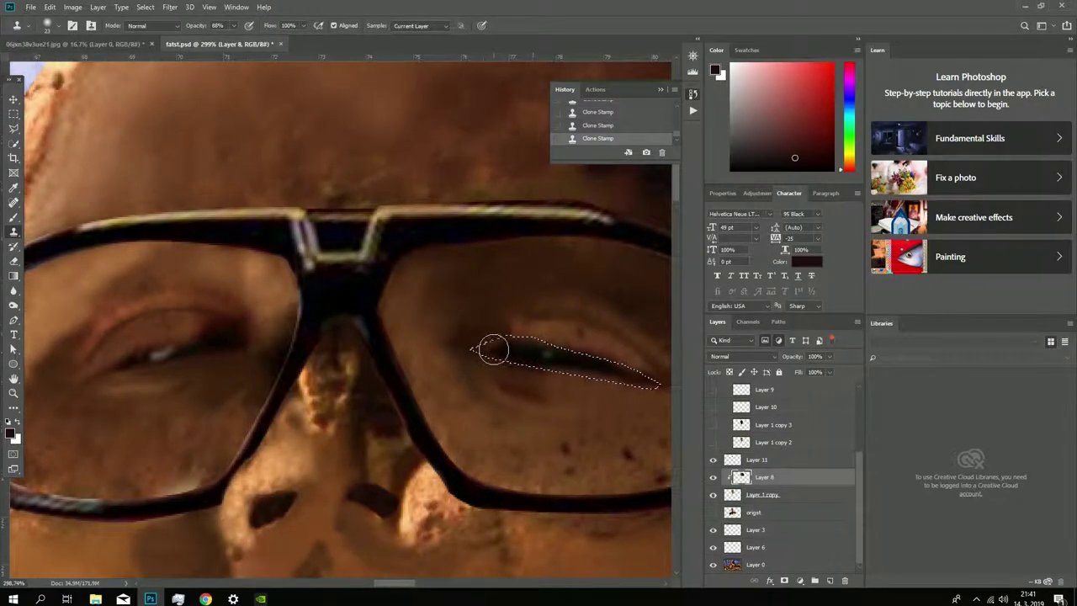
left_click(714, 477)
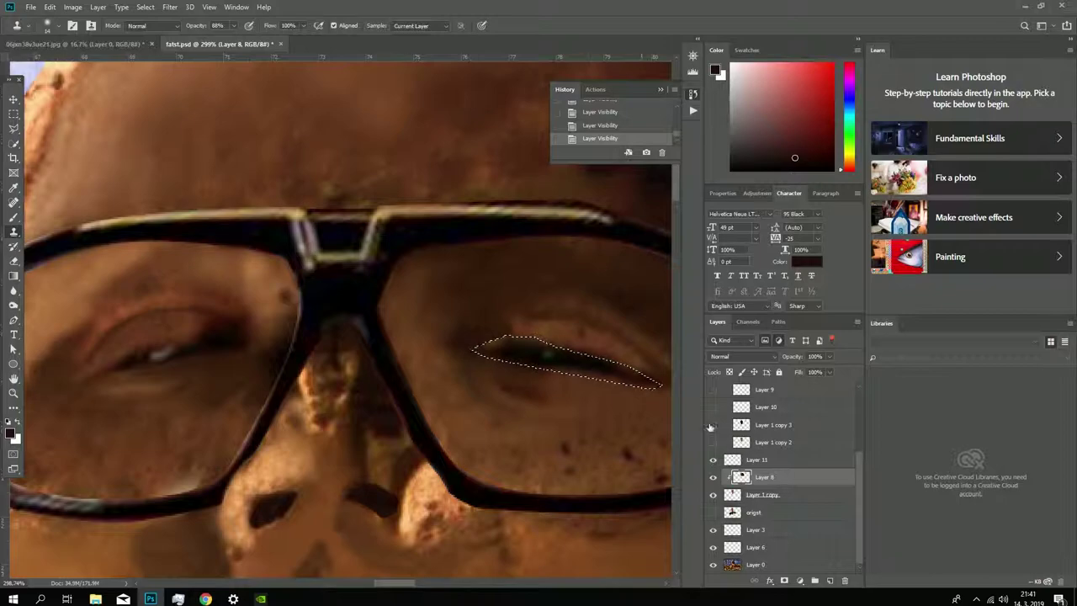
Step: Paint a darker reddish tone over the right eye at 51% opacity, then deselect
left_click(14, 218)
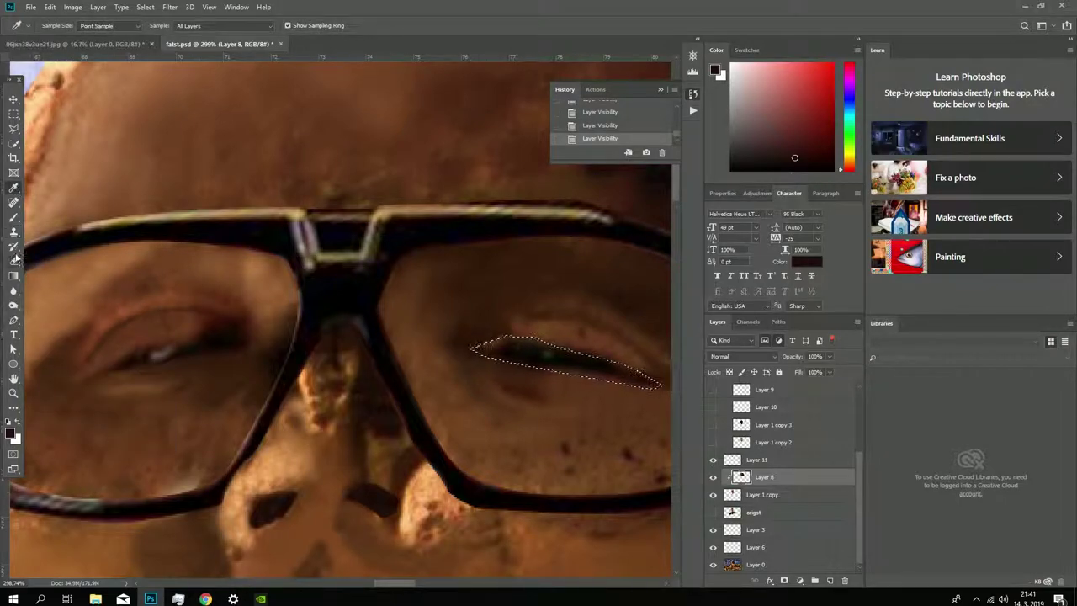
right_click(524, 345)
key("Escape")
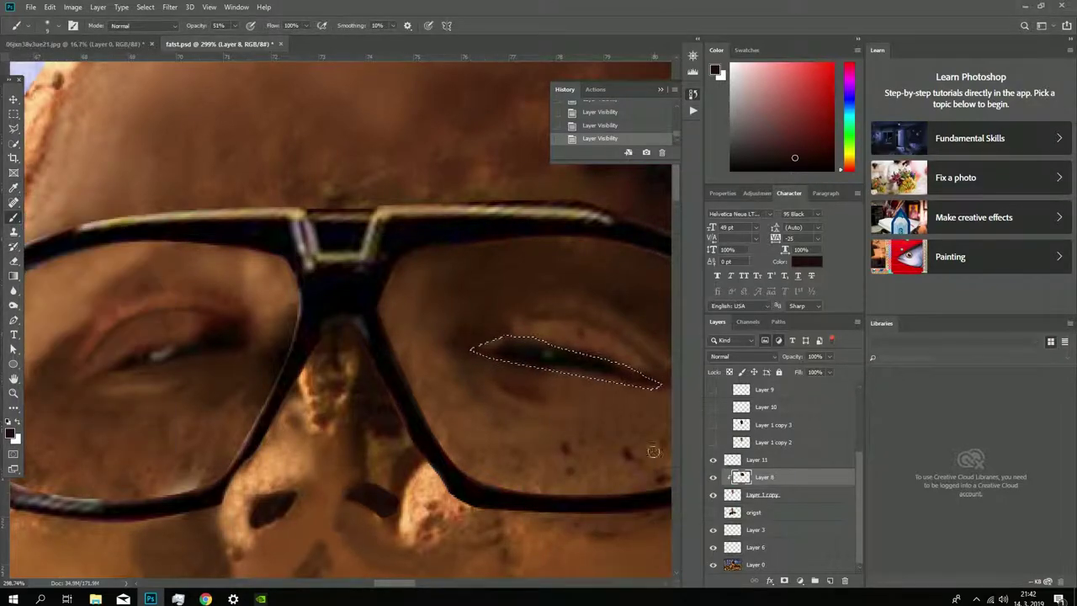
left_click_drag(536, 341, 468, 348)
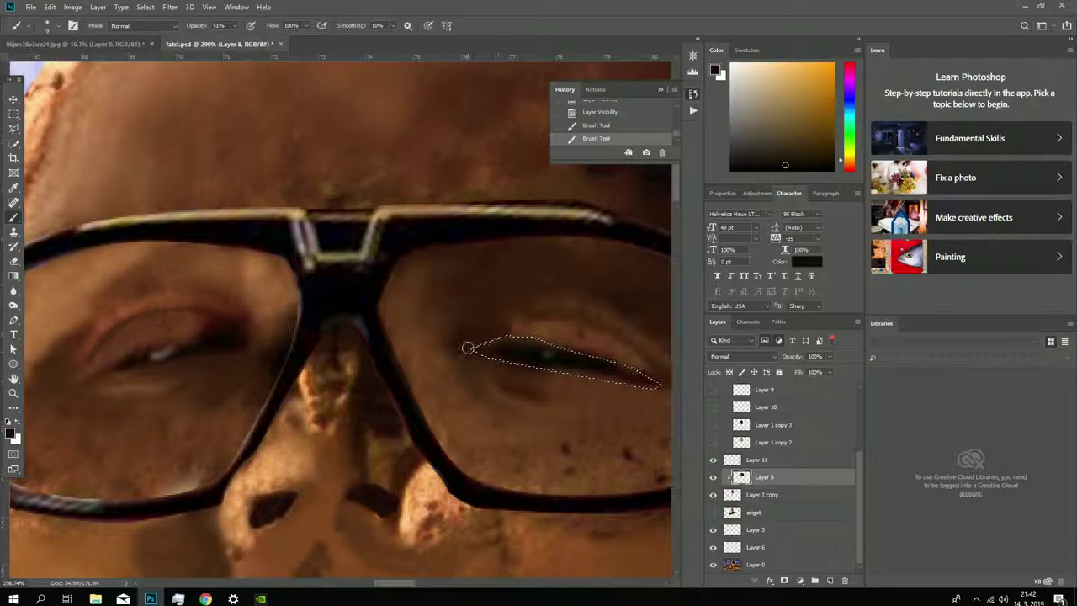
left_click(524, 349, "alt")
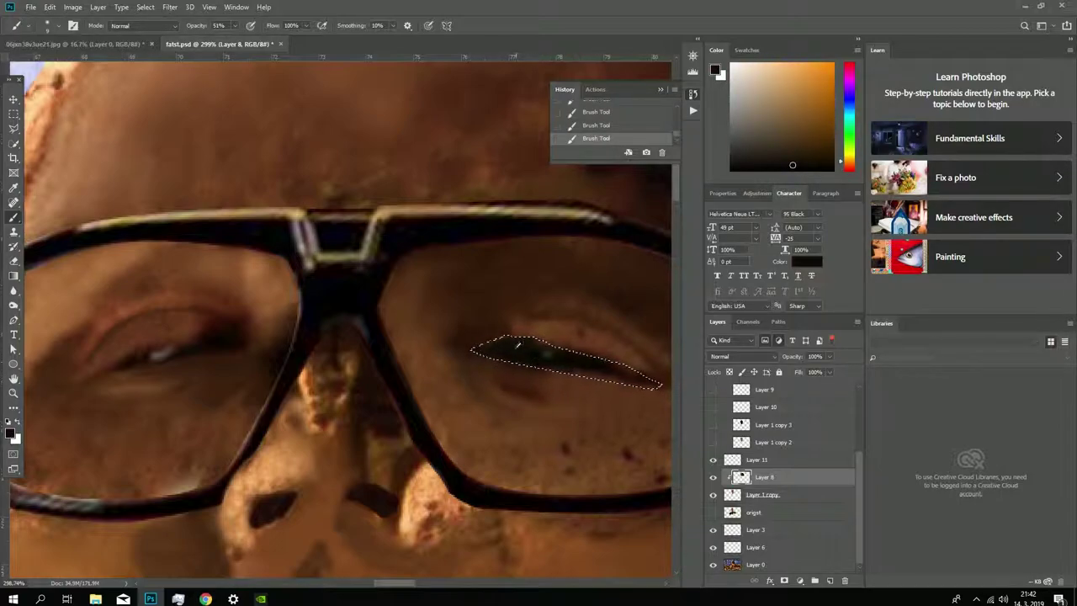
left_click(519, 345, "alt")
key("ctrl+d")
scroll(624, 371, "down", 5)
Step: Set cloning opacity to 51% and review the whole composite, toggling Layer 8
key("m")
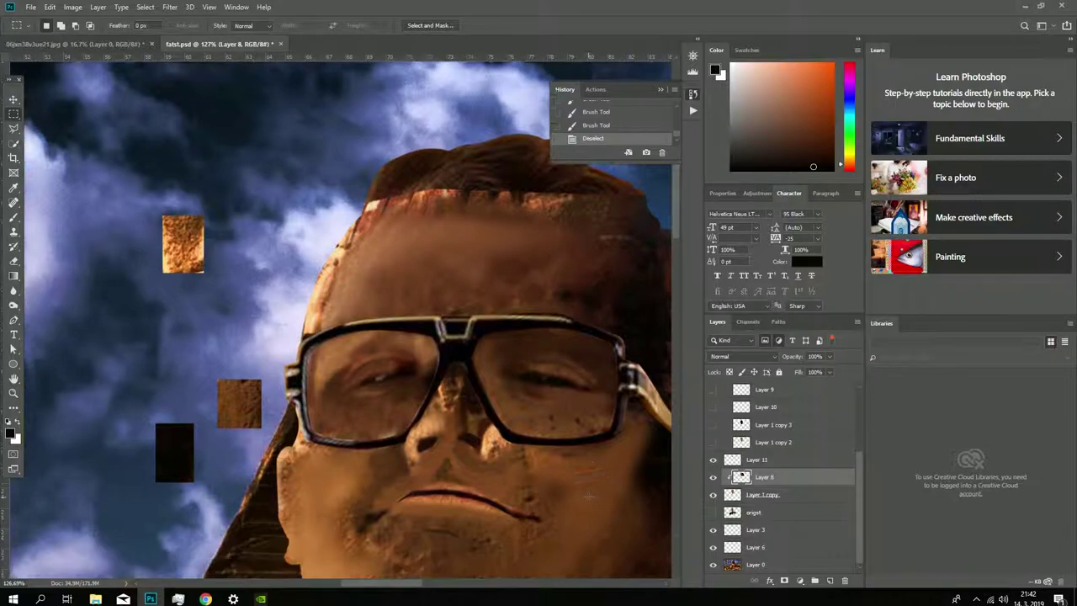
scroll(624, 371, "up", 2)
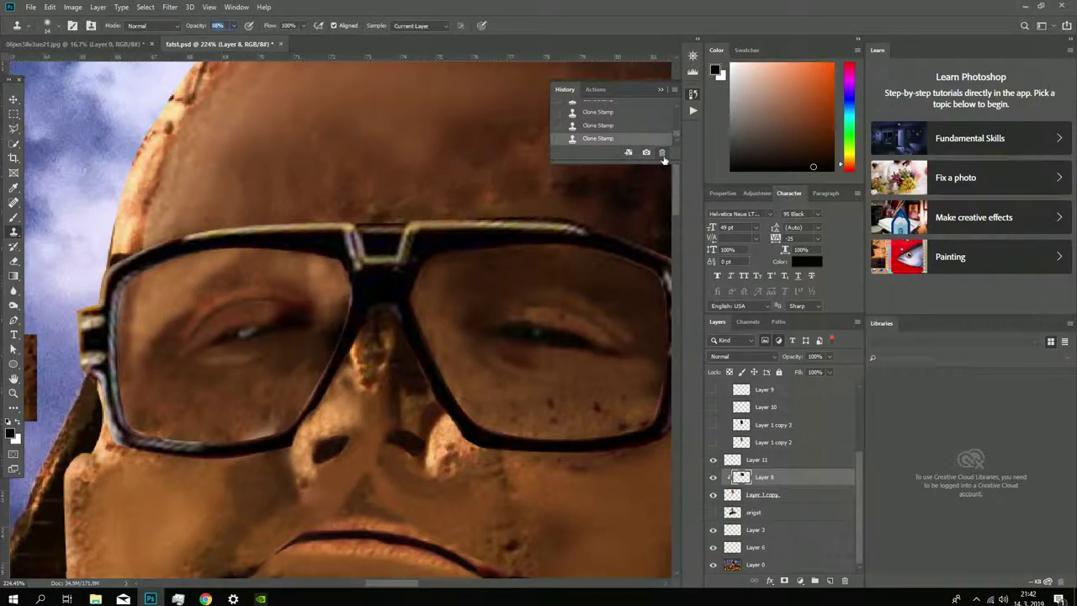
key("5")
key("1")
scroll(493, 373, "down", 8)
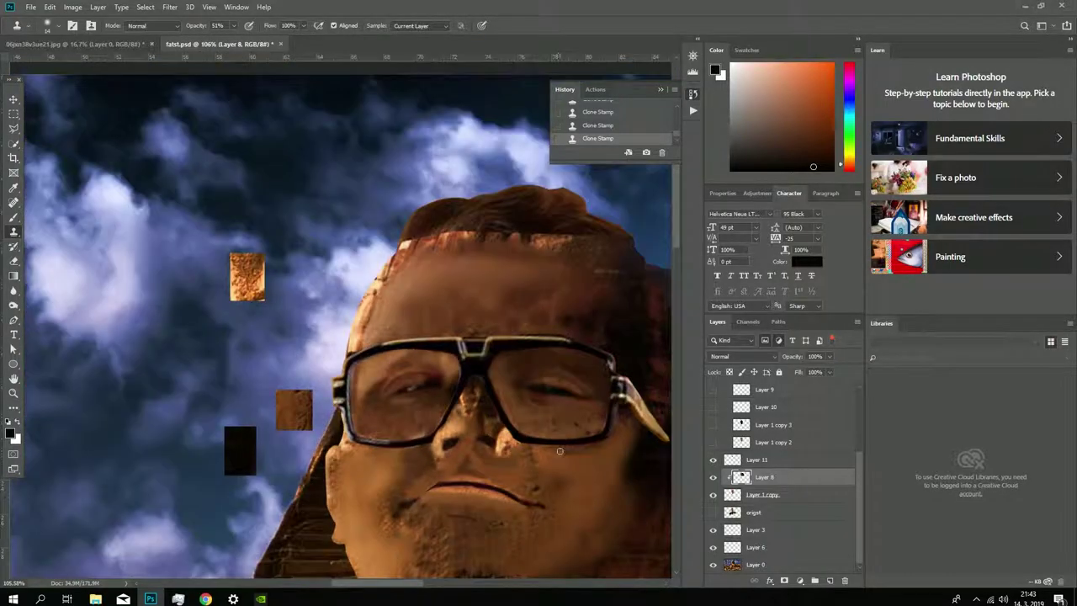
scroll(624, 476, "up", 2)
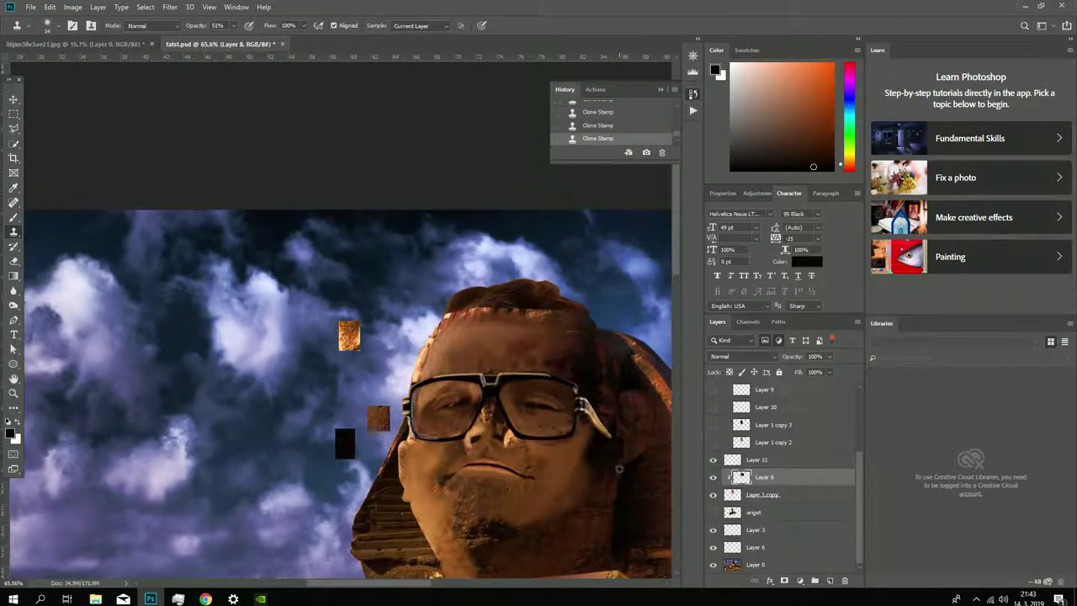
scroll(300, 342, "up", 2)
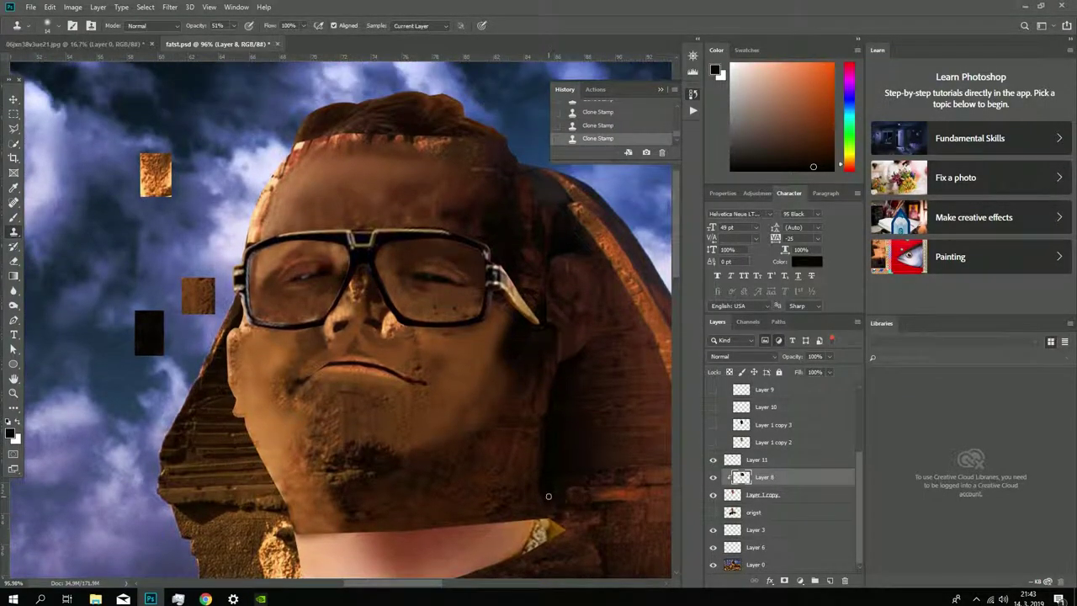
scroll(389, 383, "down", 3)
scroll(388, 383, "down", 2)
left_click_drag(379, 587, 392, 590)
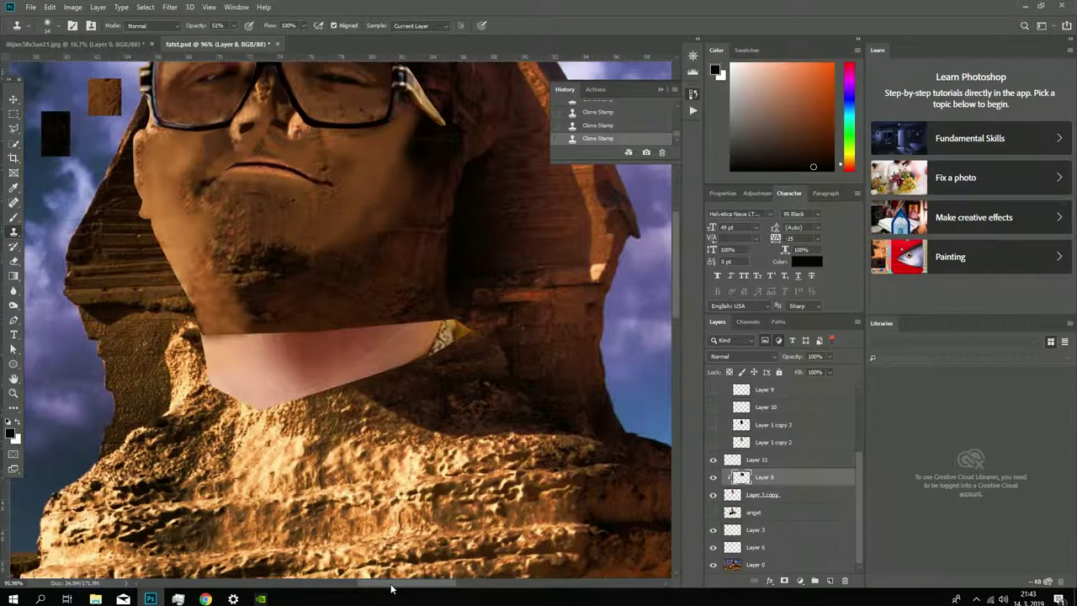
scroll(379, 379, "up", 2)
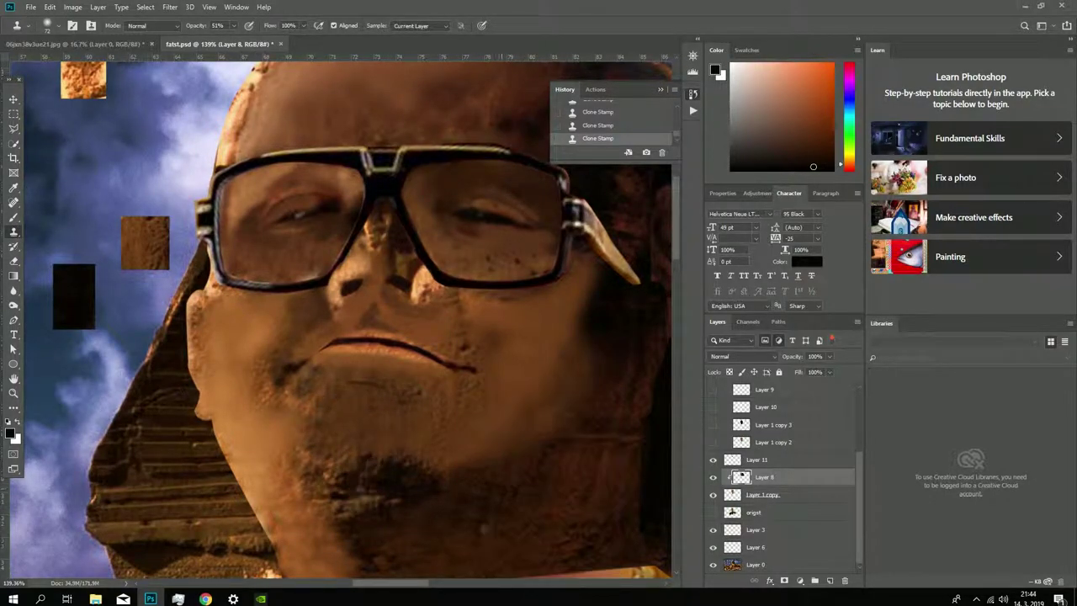
scroll(465, 423, "up", 2)
left_click(713, 478)
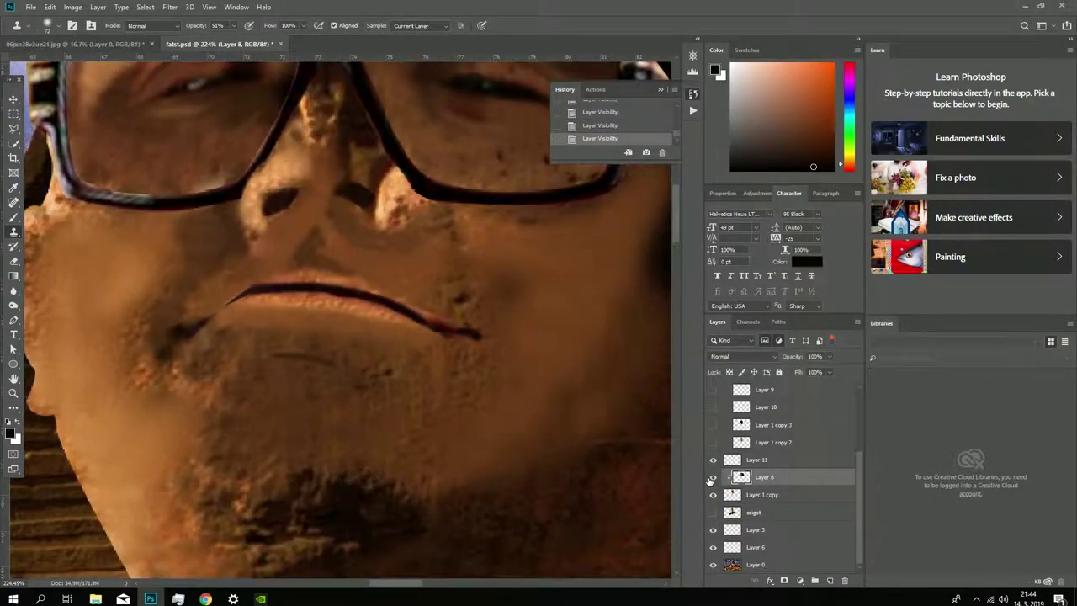
scroll(489, 318, "up", 2)
Step: Clone stone texture over the lip edge and check the brush size
left_click(396, 301)
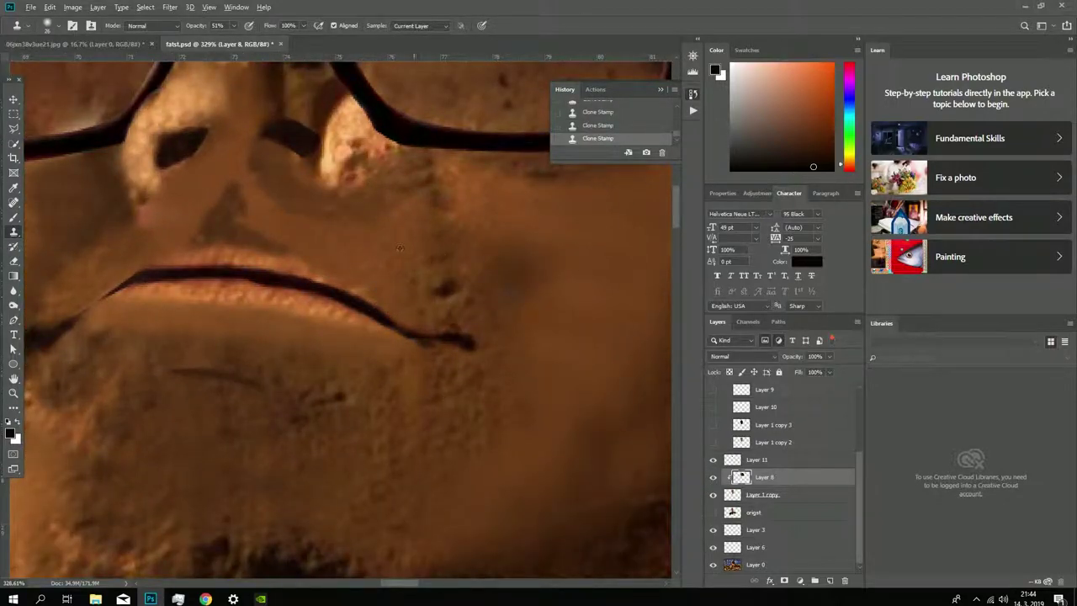
scroll(421, 336, "down", 2)
right_click(469, 325)
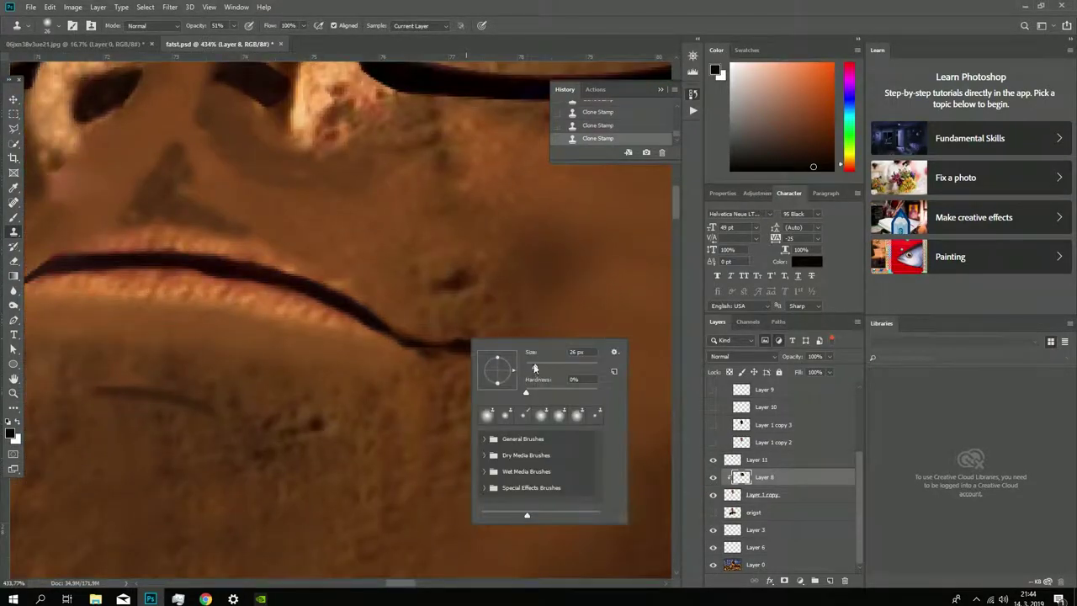
key("Escape")
scroll(550, 380, "down", 2)
scroll(371, 362, "up", 2)
Step: Select the area under the lower lip with the Polygonal Lasso, clone there, and deselect
key("l")
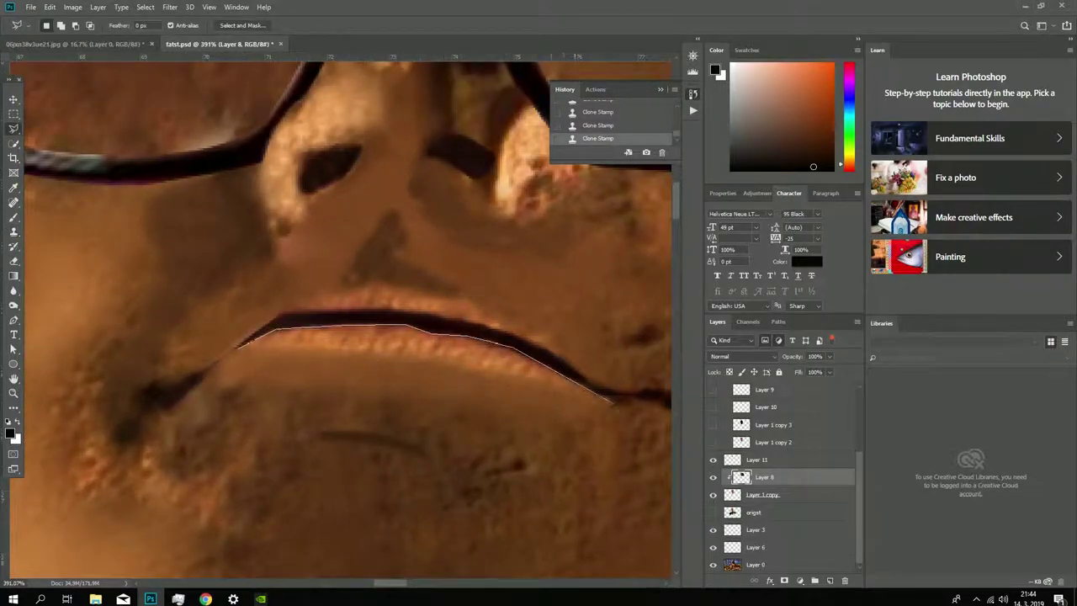
left_click(556, 426)
left_click(471, 429)
double_click(229, 430)
key("s")
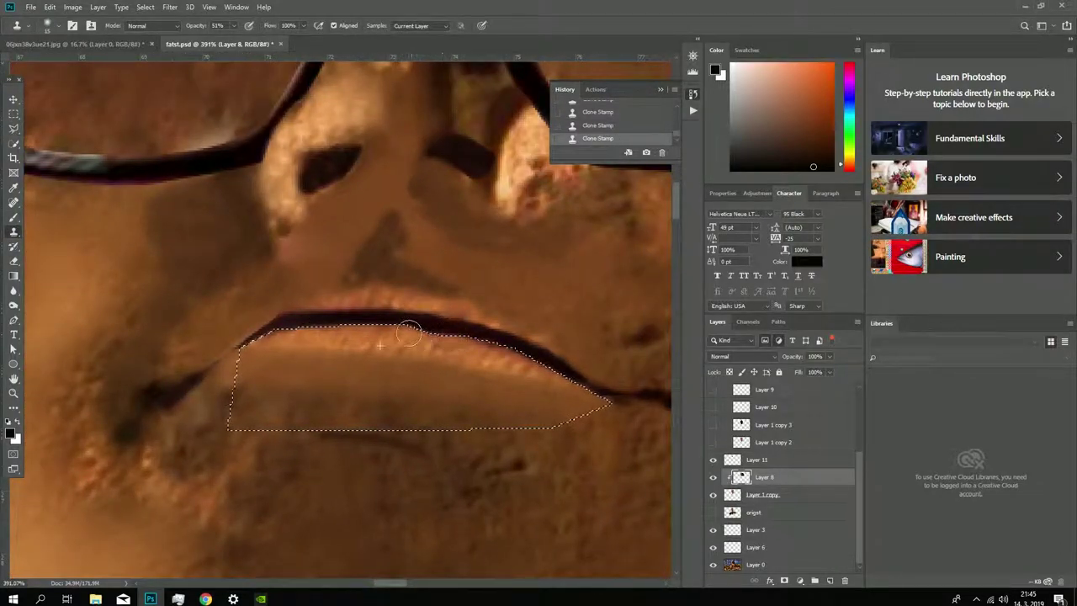
key("ctrl+d")
key("m")
scroll(486, 473, "down", 5)
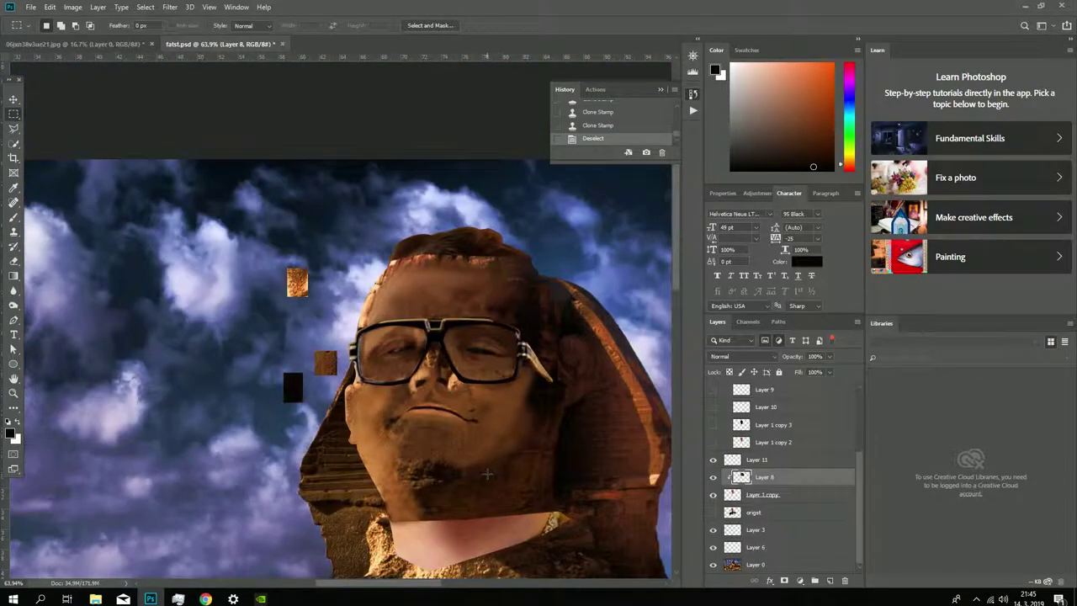
scroll(412, 412, "up", 3)
scroll(293, 376, "up", 2)
Step: Lasso the upper lip edge, clone stone texture inside with a 15 px brush, then deselect
key("l")
left_click_drag(292, 373, 470, 385)
left_click_drag(385, 335, 269, 358)
key("s")
right_click(412, 364)
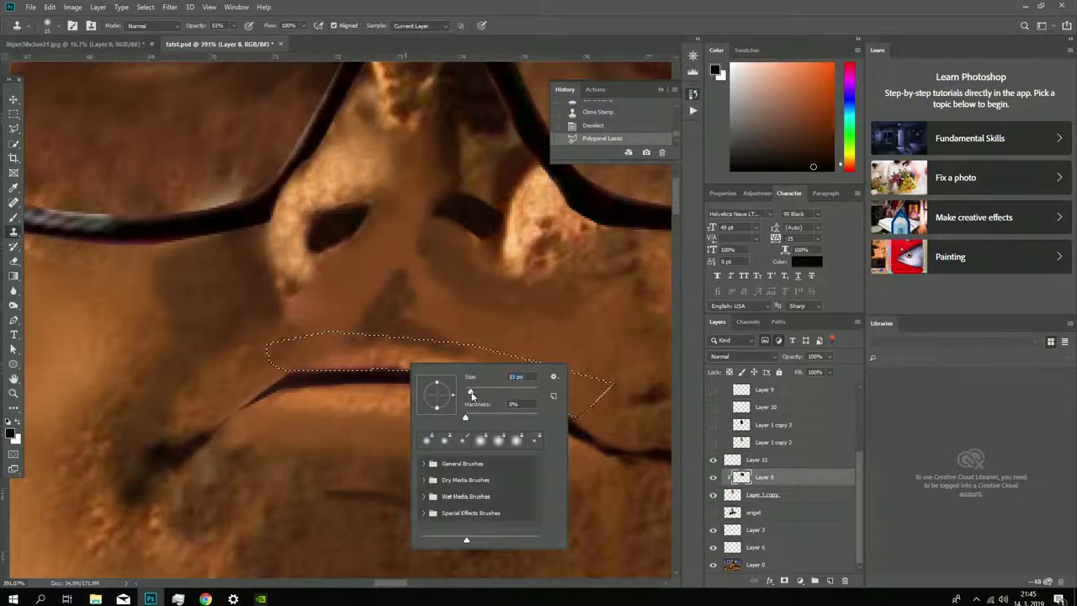
key("Escape")
mouse_move(348, 363)
left_mouse_down()
mouse_move(501, 364)
mouse_move(556, 399)
left_mouse_up()
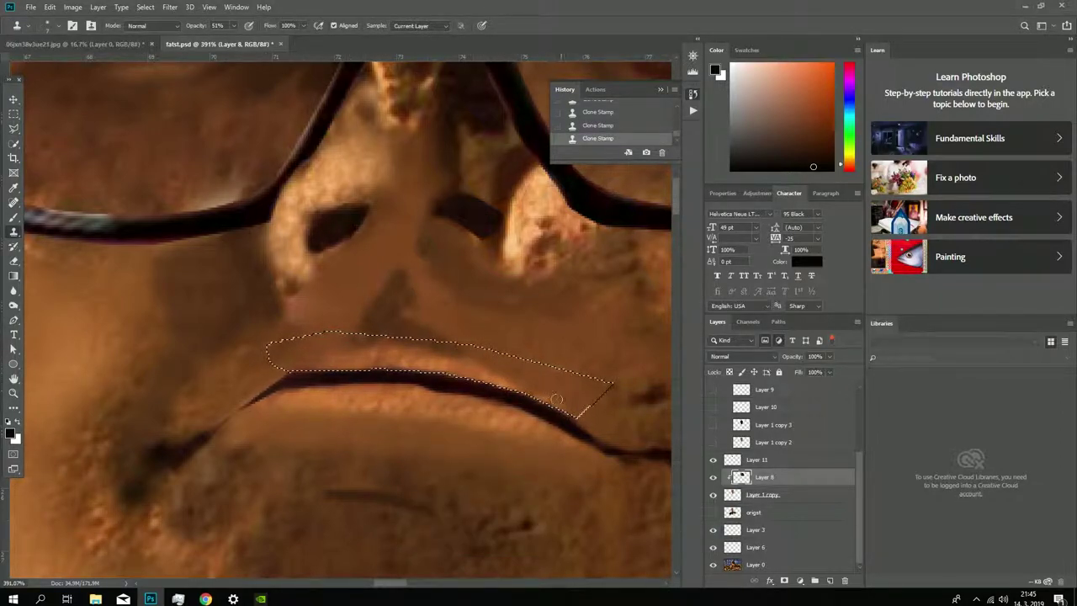
key("ctrl+d")
key("m")
scroll(393, 380, "down", 5)
scroll(392, 380, "up", 2)
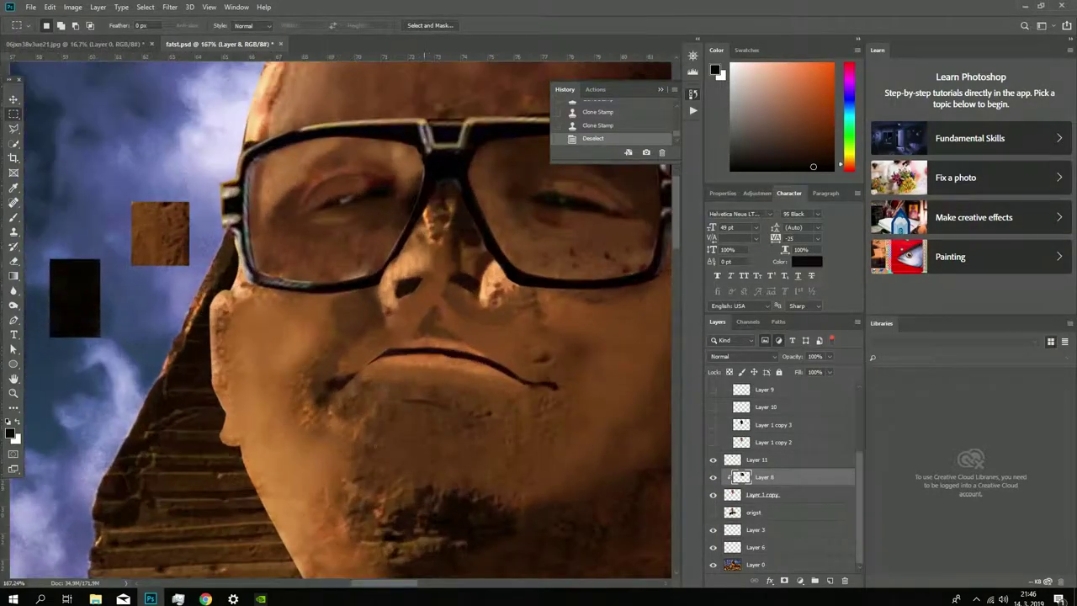
scroll(452, 459, "down", 3)
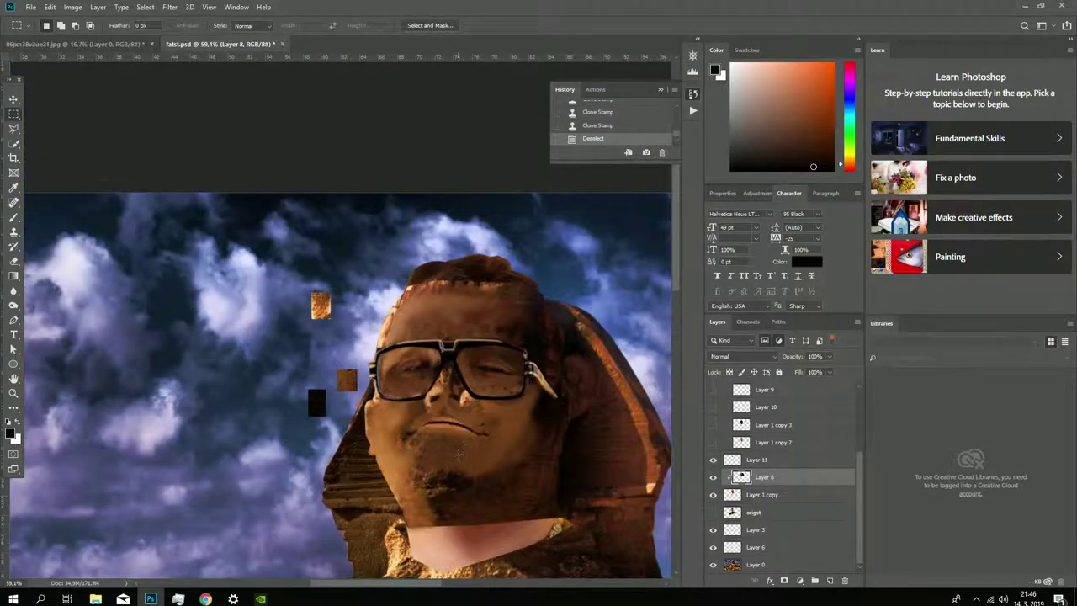
Step: Compare Layer 8's stone face with the original and undo the last clone stroke
left_click(714, 478)
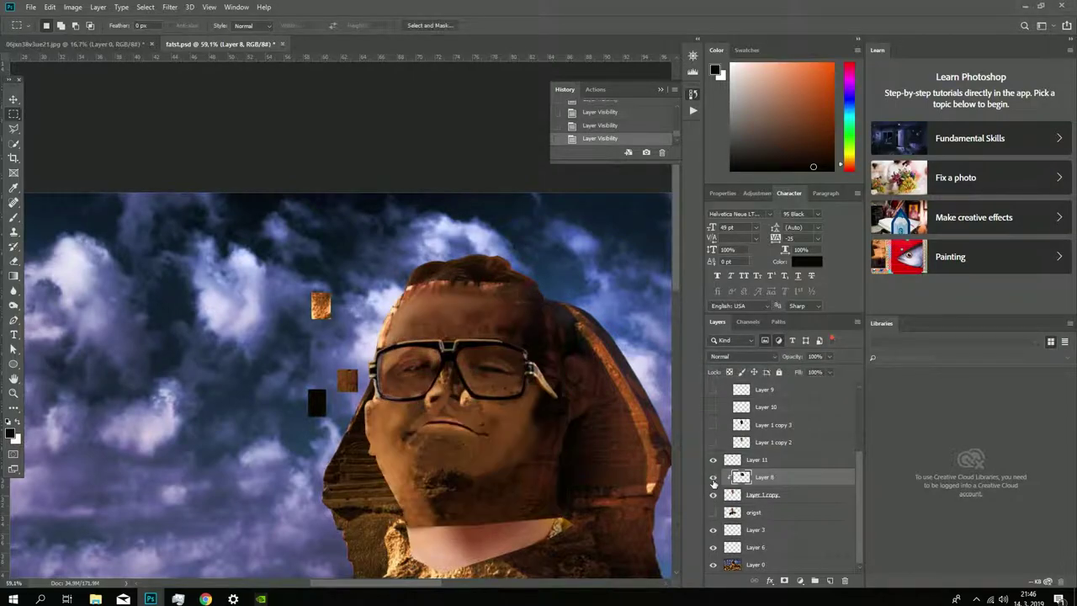
left_click(714, 478)
scroll(455, 421, "up", 5)
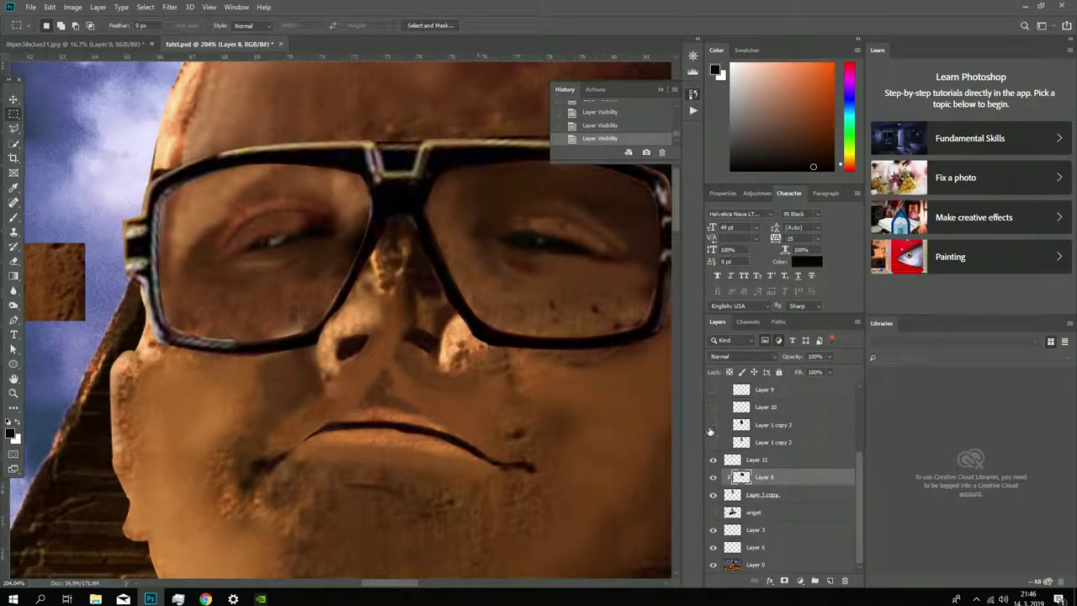
double_click(713, 442)
left_click(713, 442)
key("s")
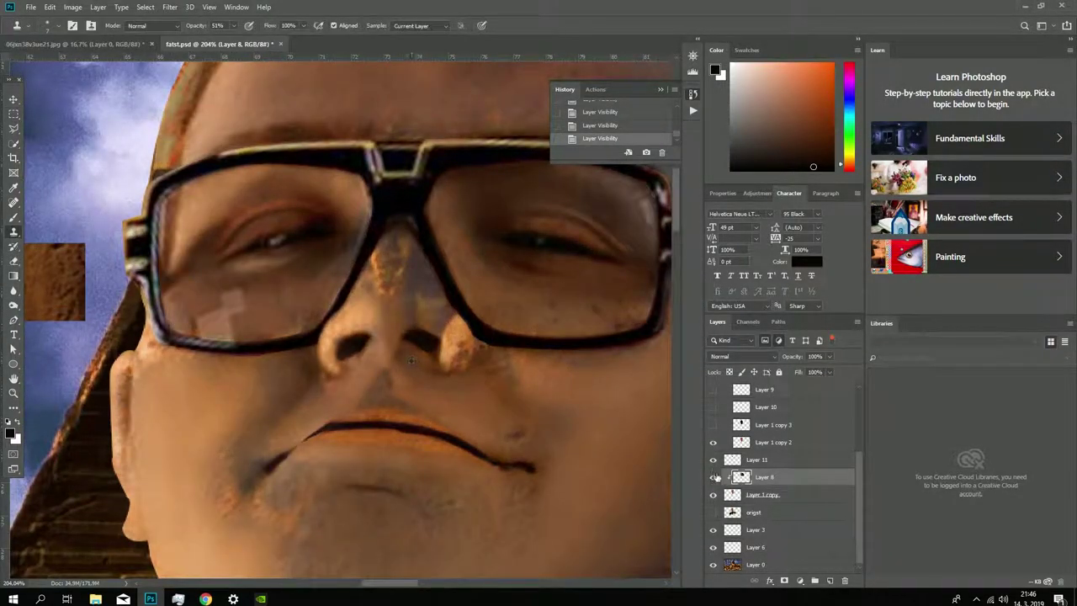
key("ctrl+z")
key("ctrl+z")
key("ctrl+z")
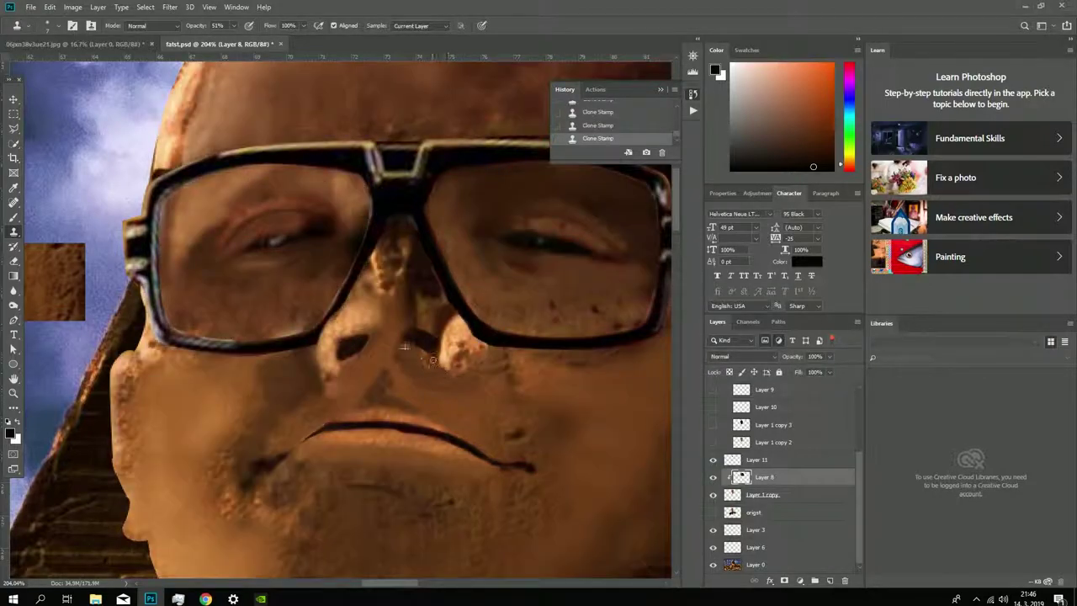
Step: Set the Clone Stamp opacity to 29%
right_click(619, 408)
key("Escape")
key("2")
key("9")
Step: Make a Polygonal Lasso selection beside the nostril, checking it with Layer 8 hidden
double_click(713, 478)
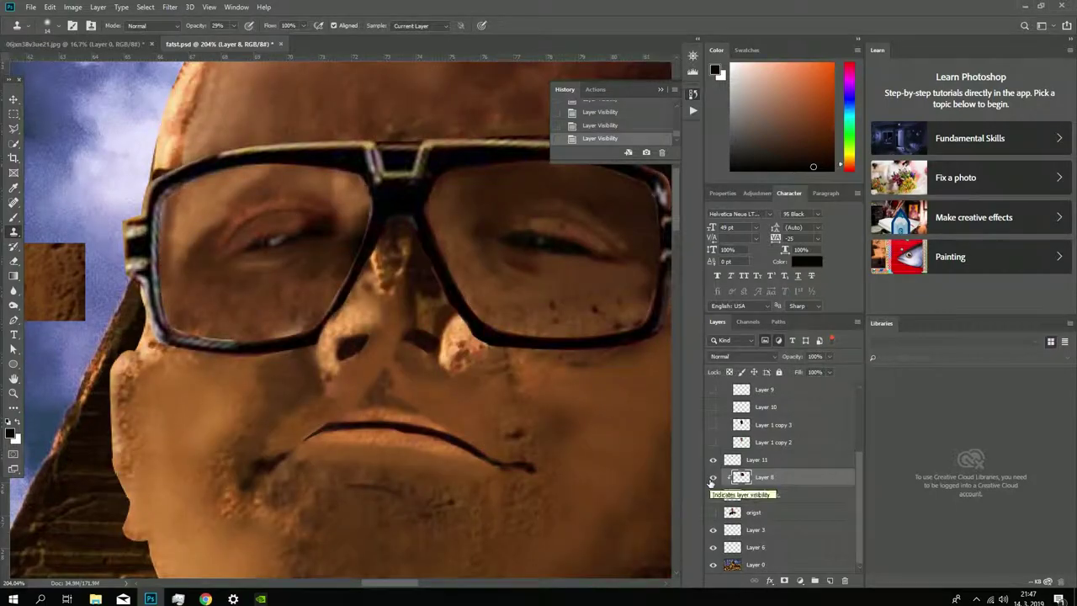
left_click(713, 478)
key("l")
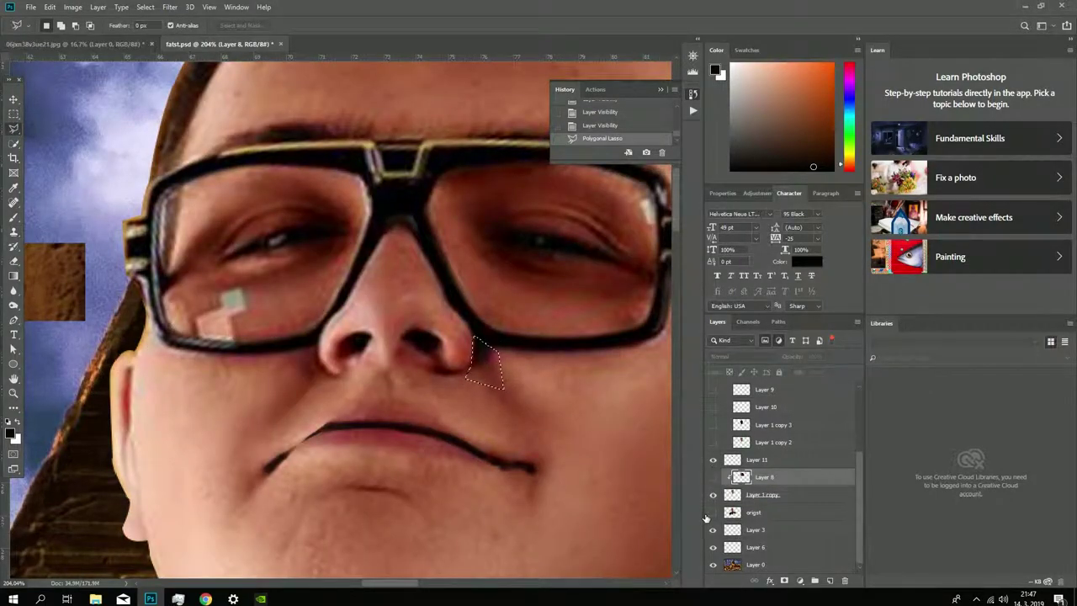
left_click(713, 477)
left_click(13, 232)
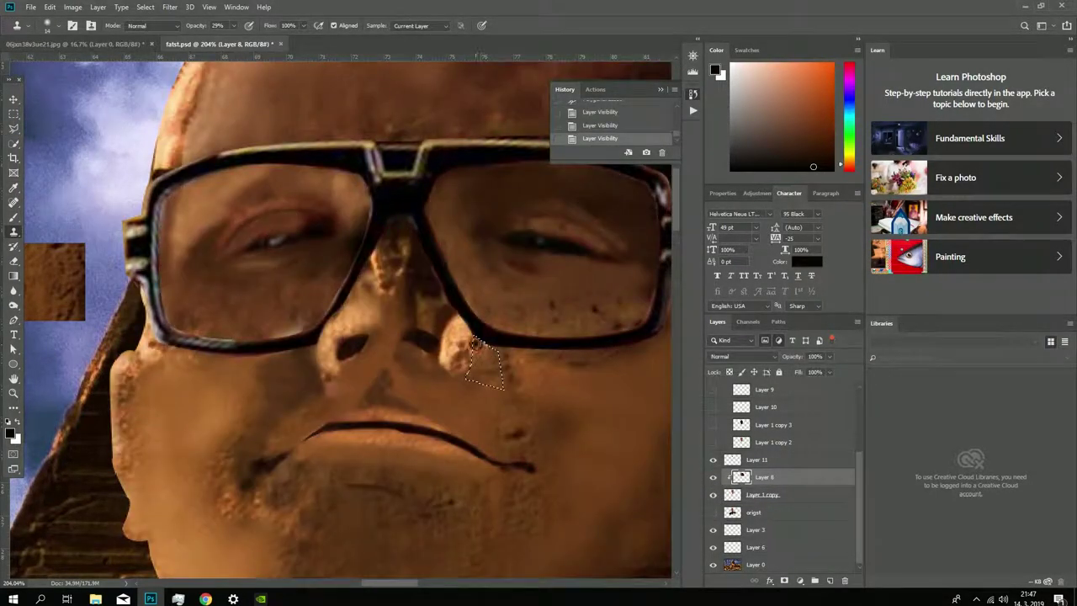
scroll(485, 359, "up", 2)
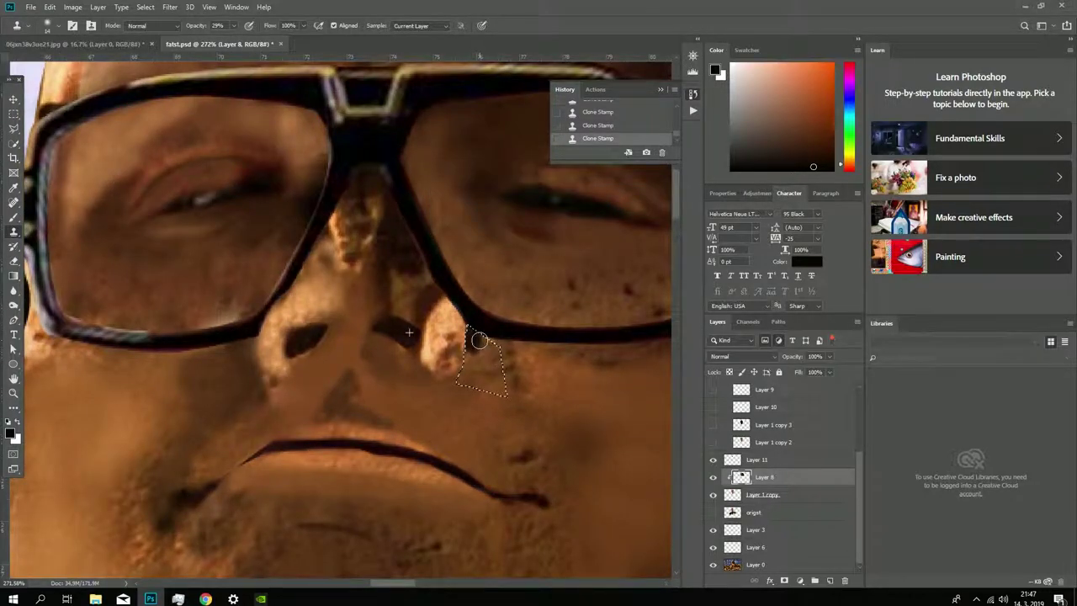
Step: Toggle Layer 8 to compare the retouch against the original face
key("ctrl+comma")
key("ctrl+comma")
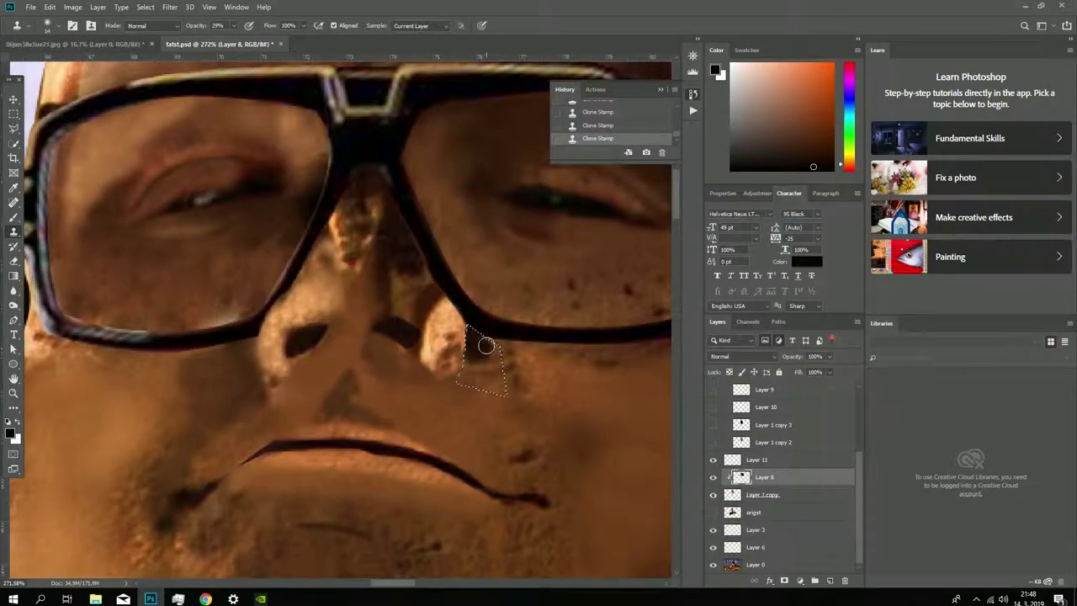
key("ctrl+comma")
key("ctrl+comma")
scroll(471, 355, "down", 3)
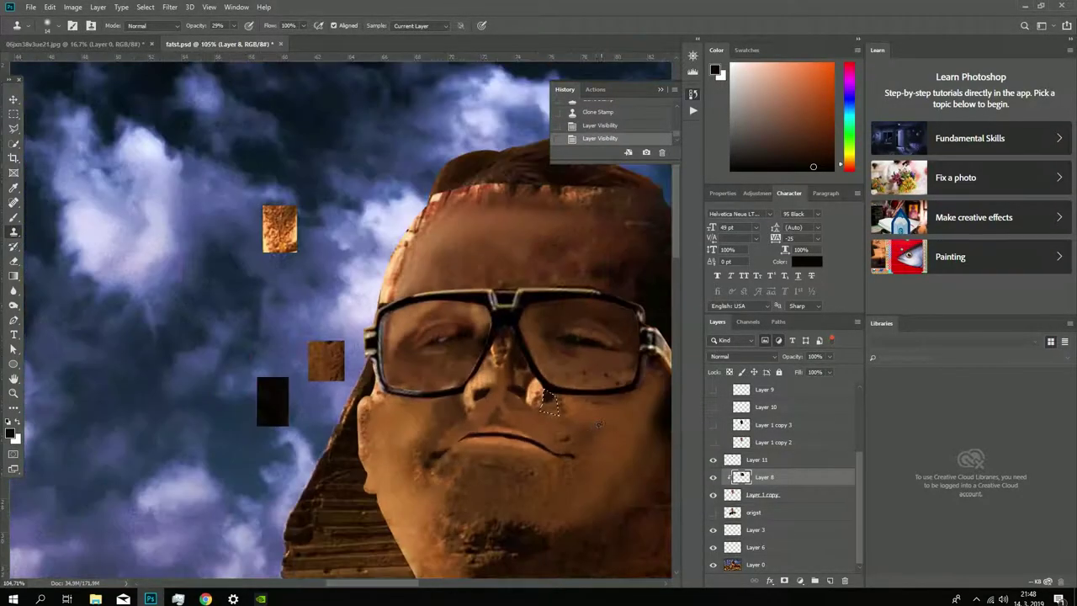
left_click(713, 477)
left_click(713, 477)
double_click(713, 478)
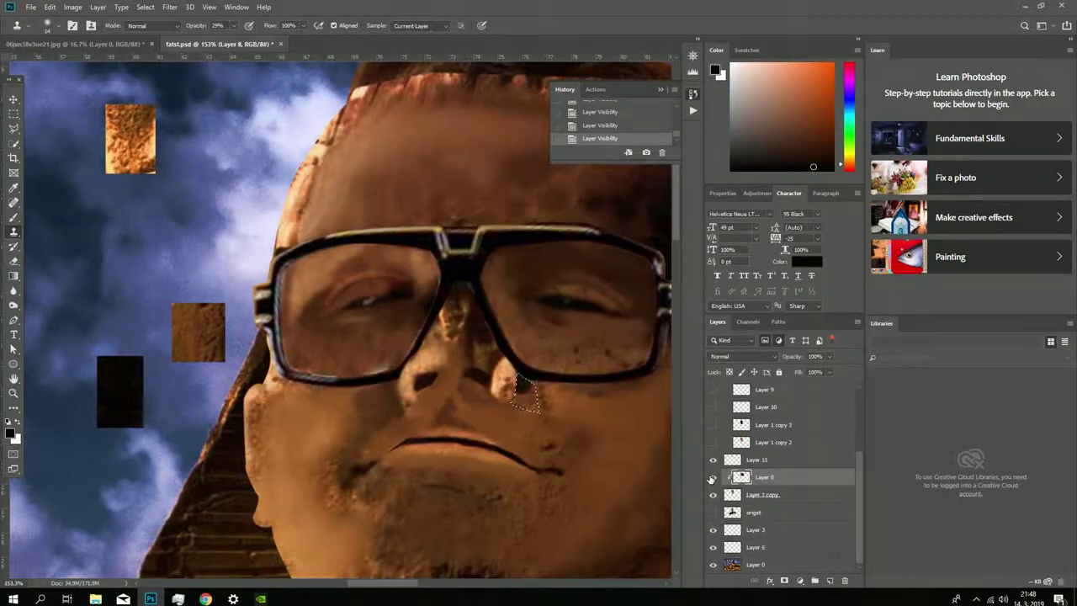
left_click(713, 477)
scroll(619, 475, "down", 5)
scroll(620, 475, "up", 5)
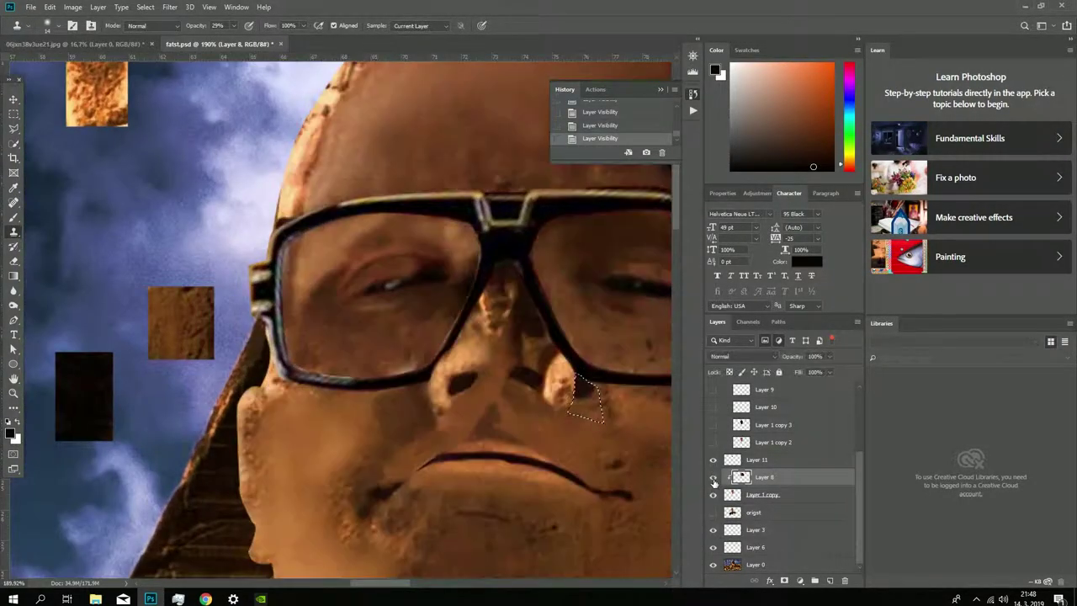
Step: At 65% opacity, clone stone texture inside the selection beside the nose and onto the nose, deselecting
key("6")
key("5")
left_click(485, 366)
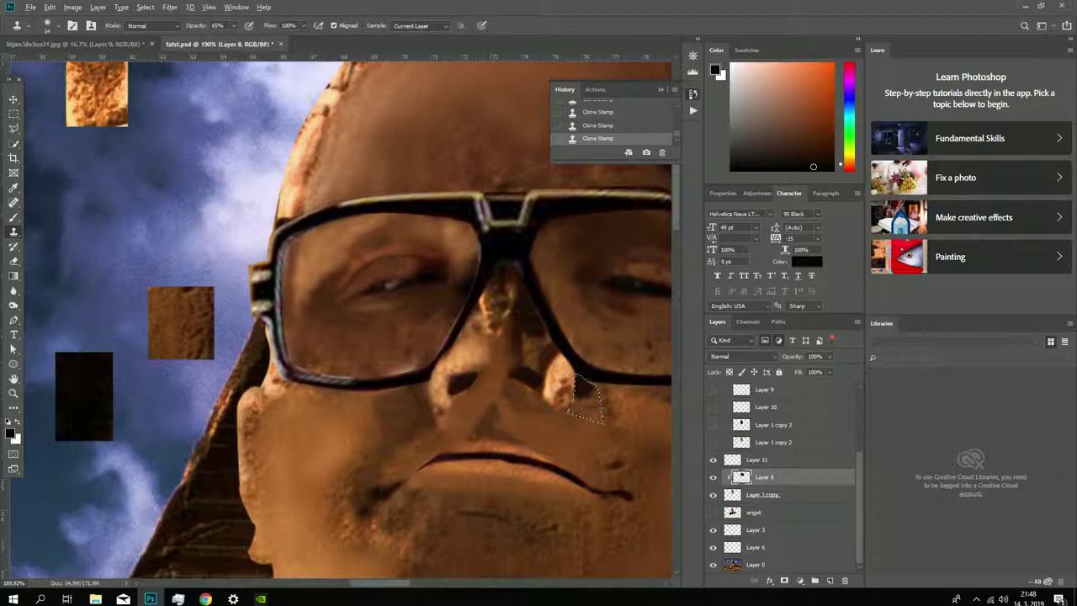
key("ctrl+d")
left_click(485, 372)
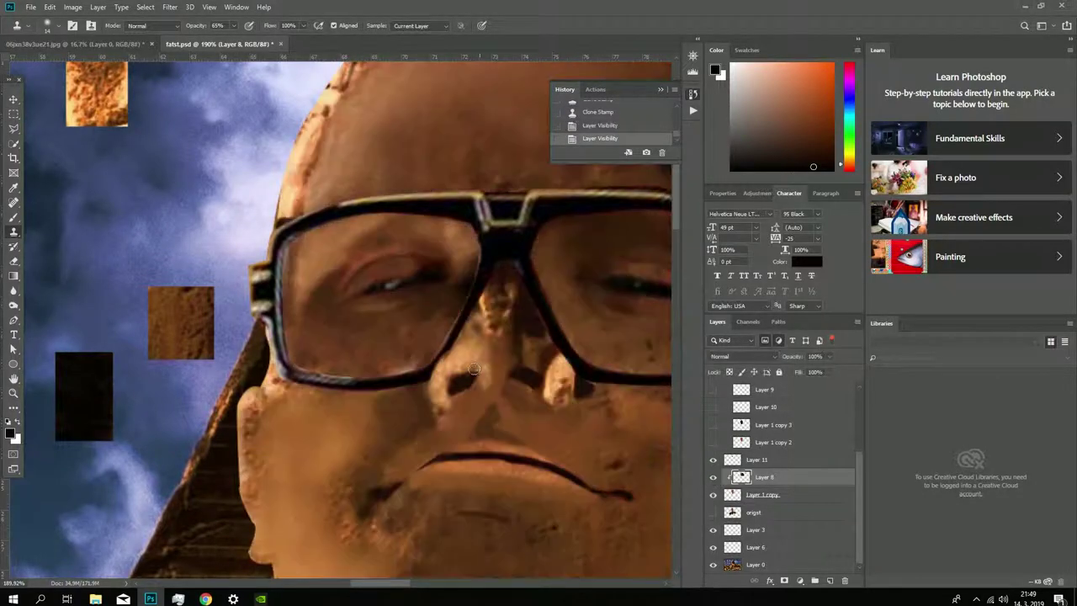
Step: Drop opacity to 29% and paint stone texture over the skin under the nose
left_click(713, 477)
left_click(713, 477)
key("4")
key("3")
key("2")
key("9")
left_click_drag(495, 425, 470, 408)
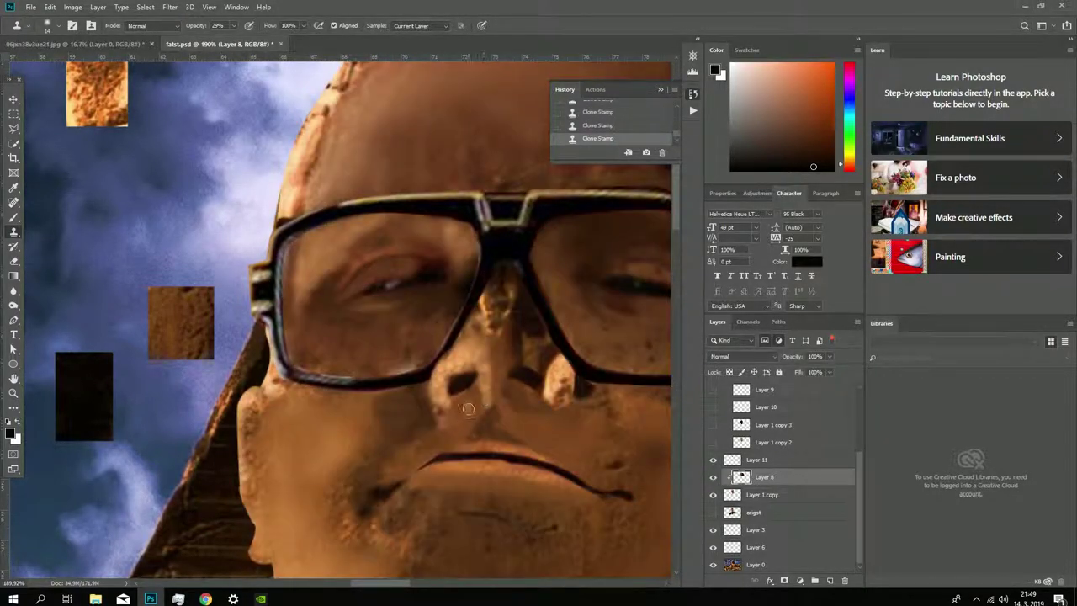
left_click(473, 414)
Step: Flip Layer 8 off and on to compare the retouch with the original face
key("ctrl+comma")
key("ctrl+comma")
key("ctrl+comma")
key("ctrl+comma")
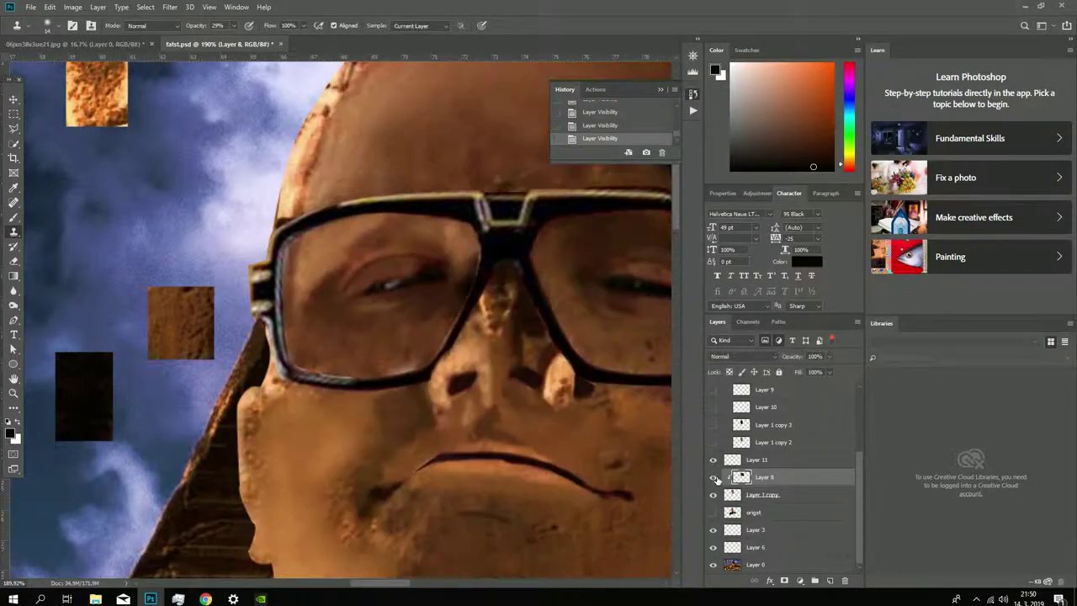
key("ctrl+comma")
key("ctrl+comma")
left_click(714, 477)
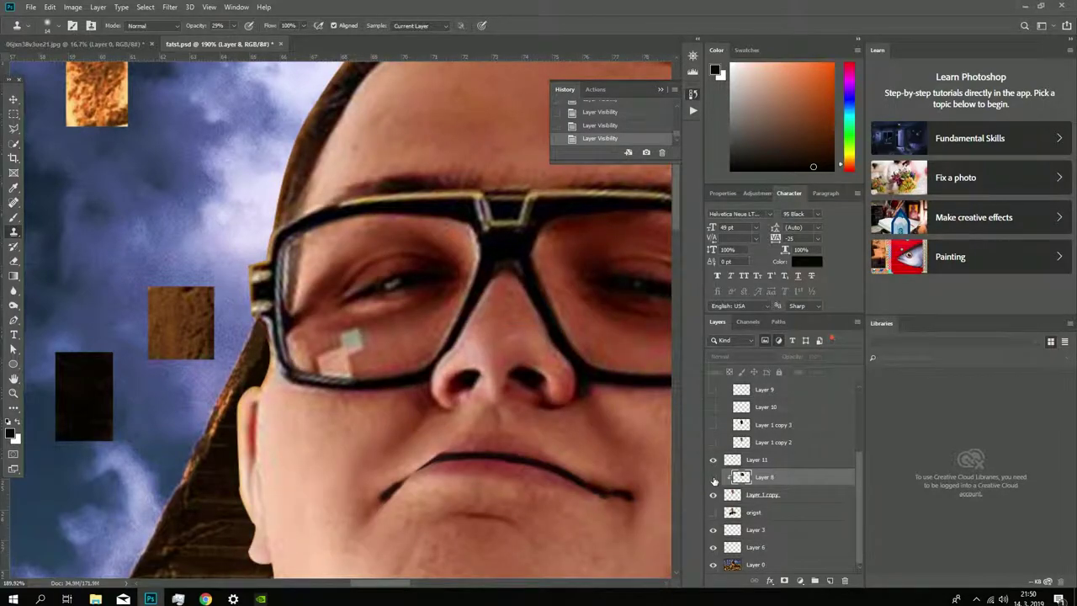
left_click(713, 477)
scroll(559, 467, "down", 3)
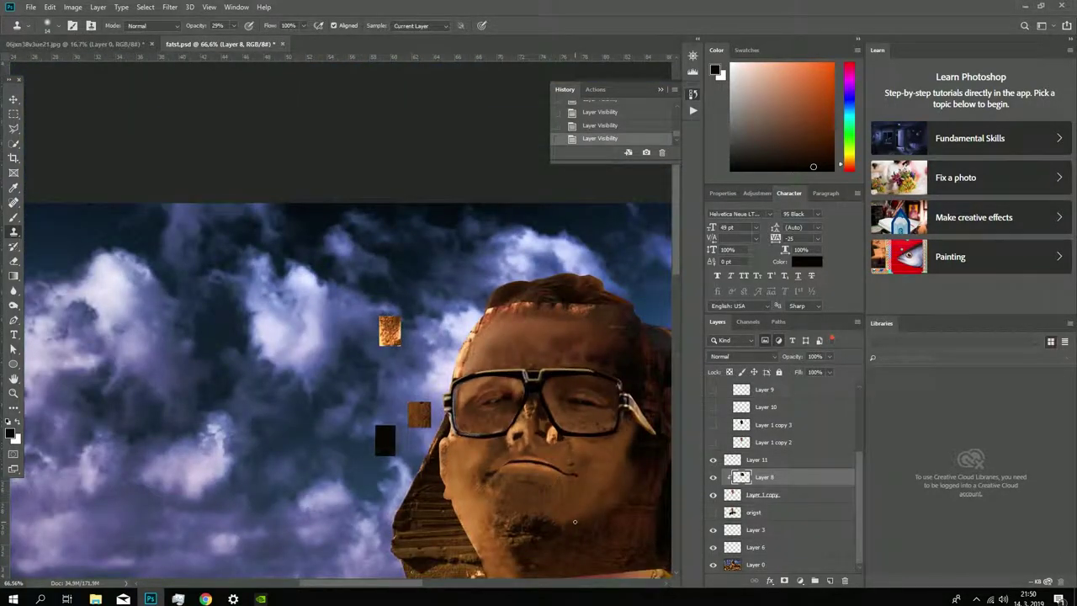
Step: Toggle Layer 8 to check the nose area against the original face
scroll(575, 522, "up", 2)
scroll(572, 476, "down", 2)
scroll(573, 475, "down", 1)
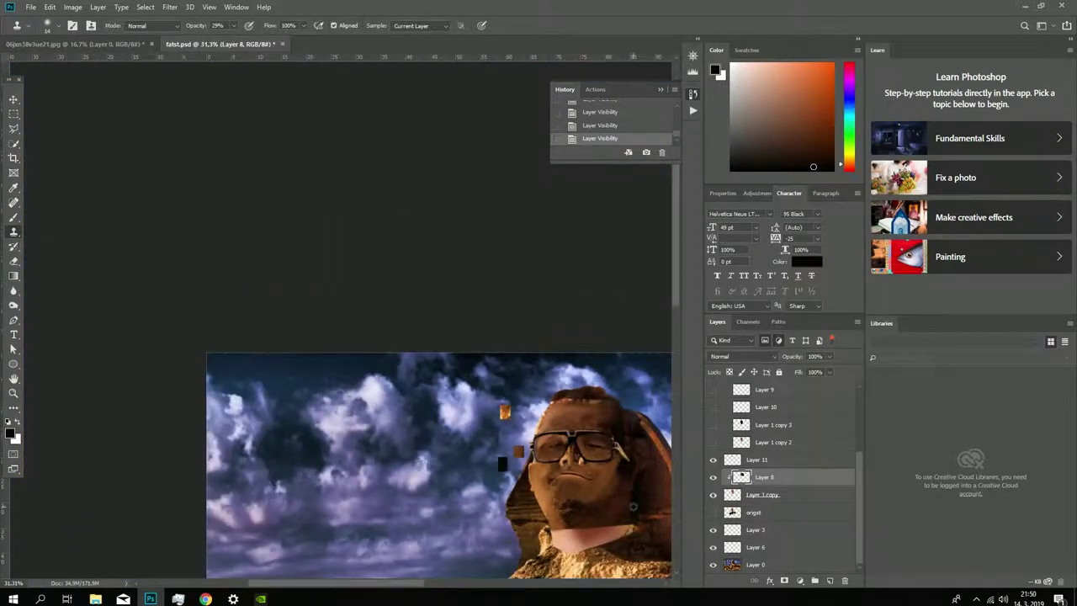
scroll(573, 475, "up", 2)
scroll(572, 475, "up", 1)
left_click(713, 477)
left_click(712, 477)
left_click(713, 478)
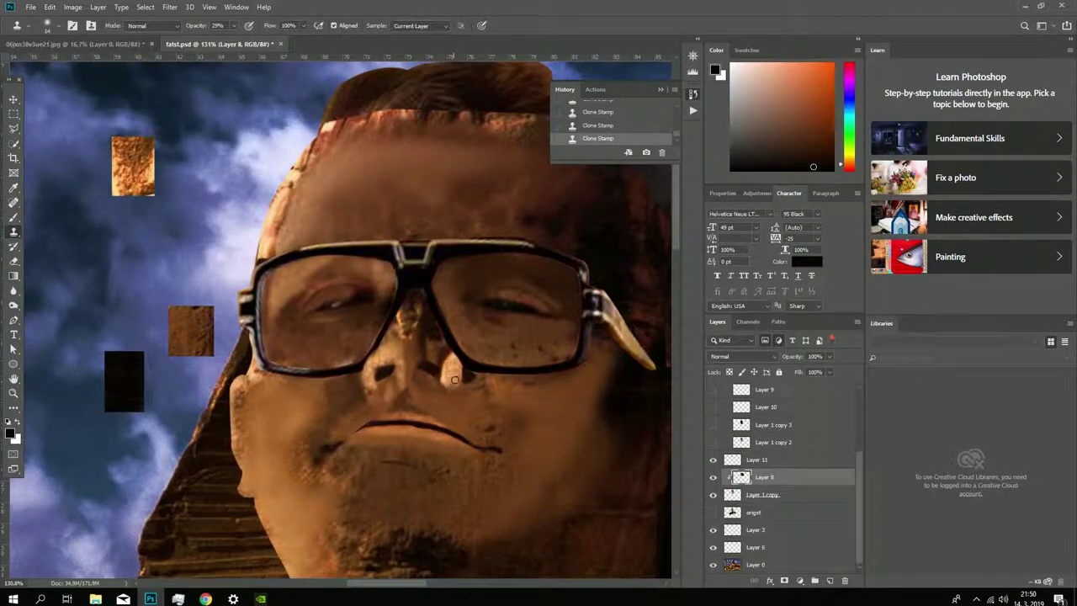
left_click(713, 477)
left_click(713, 478)
left_click(713, 478)
Step: Undo the last stroke and add a faint stone texture stroke near the nose
scroll(472, 383, "up", 2)
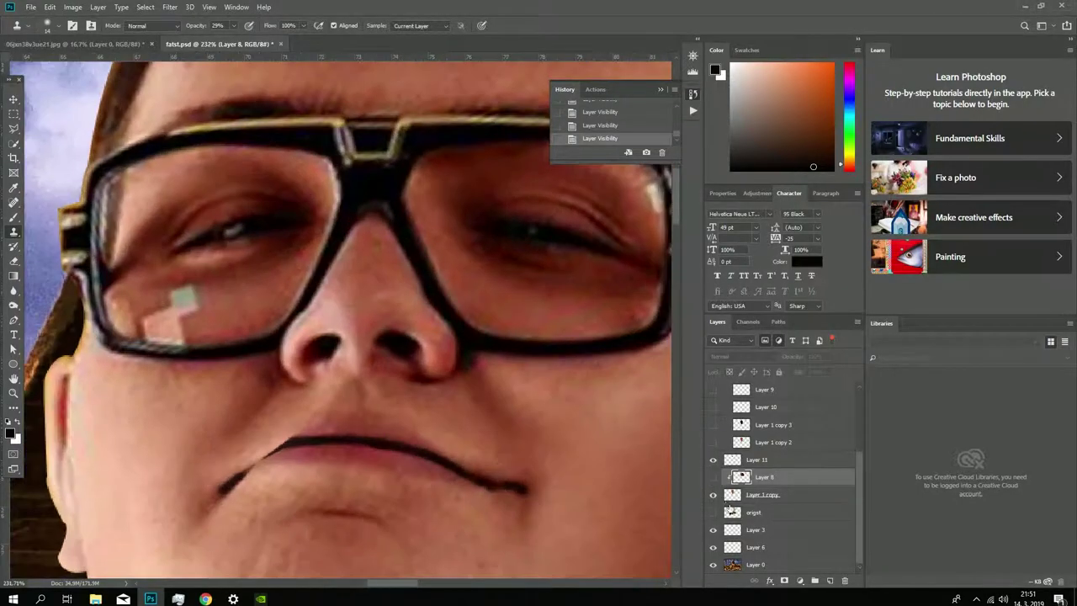
key("ctrl+z")
key("ctrl+z")
key("ctrl+z")
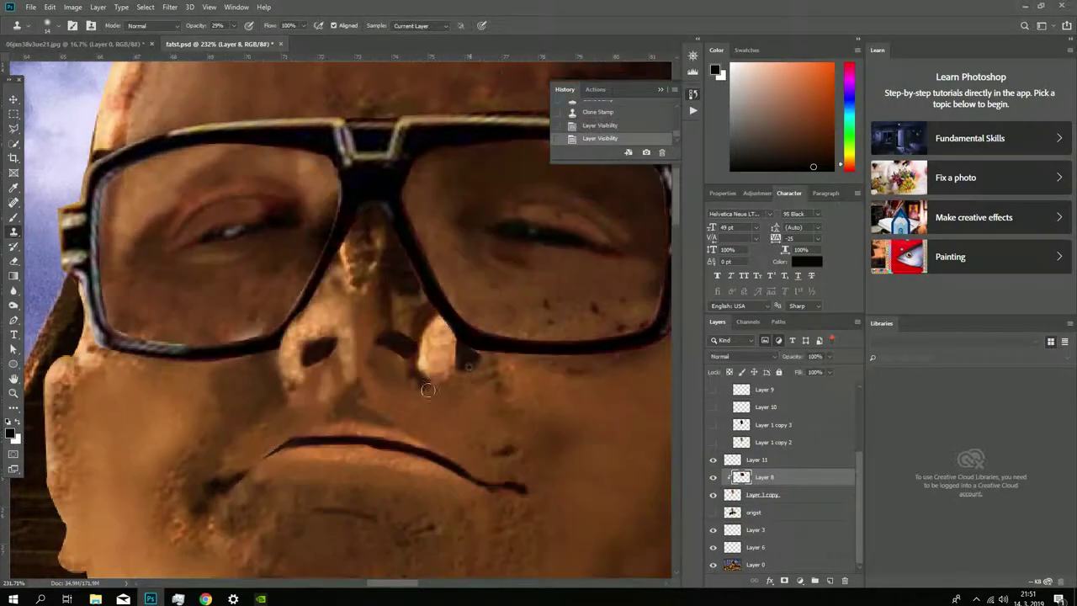
left_click_drag(412, 382, 468, 367)
left_click(713, 477)
left_click(712, 477)
scroll(414, 364, "down", 3)
scroll(414, 364, "up", 2)
left_click(712, 477)
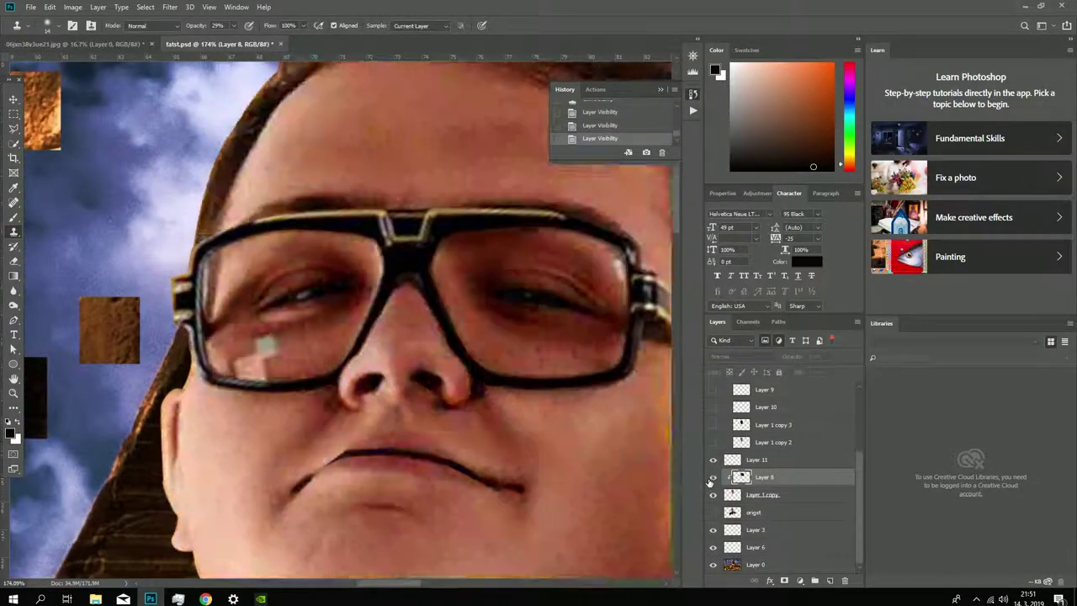
left_click(713, 477)
left_click(713, 477)
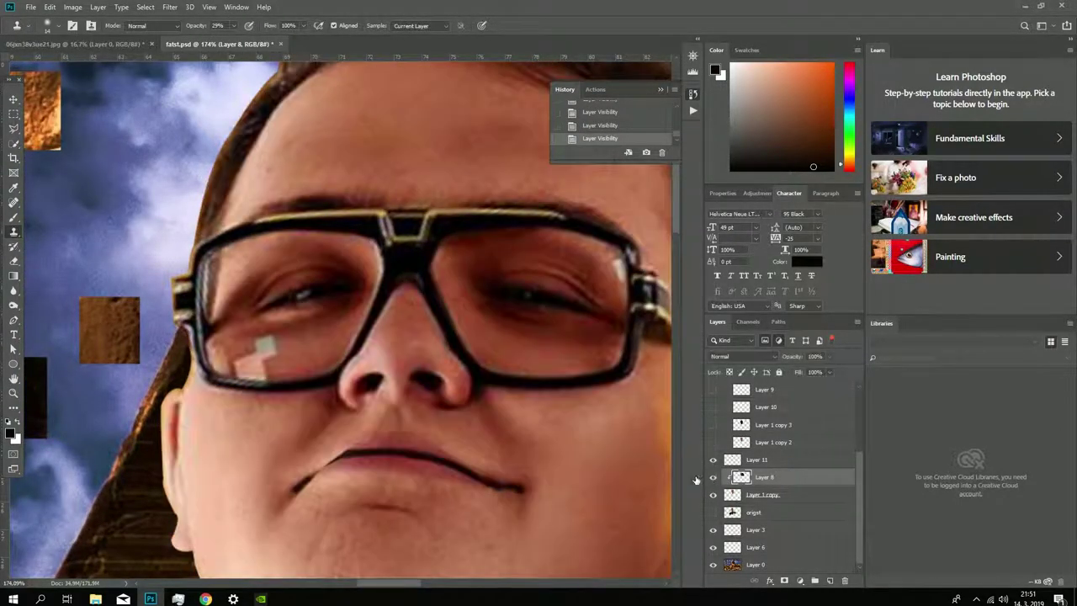
left_click(713, 477)
Step: Tone down the bright spot on the nose bridge with a clone stroke
right_click(476, 370)
key("Escape")
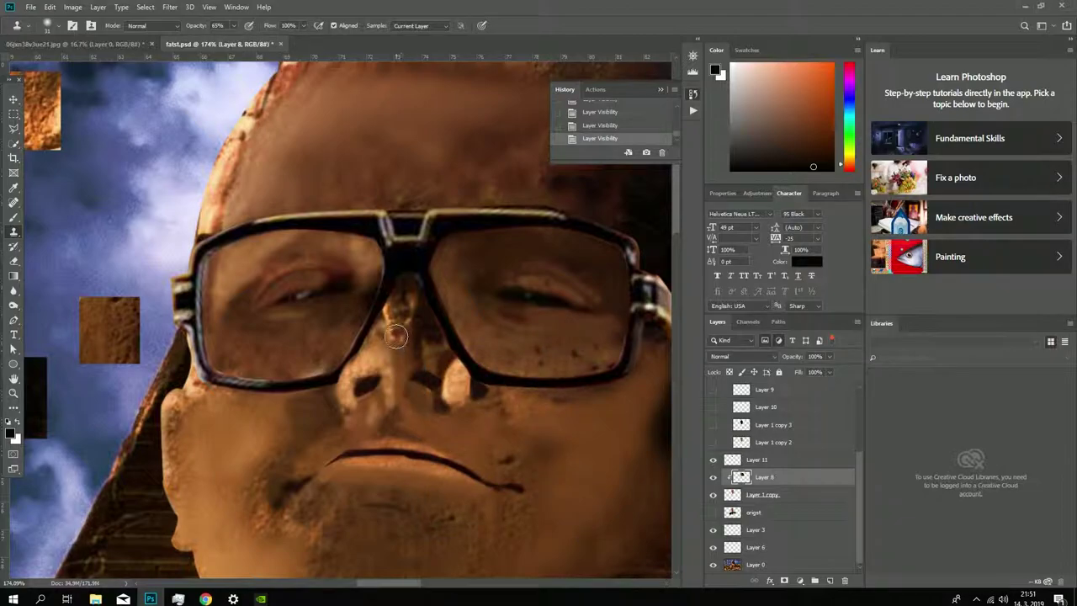
left_click_drag(397, 336, 397, 313)
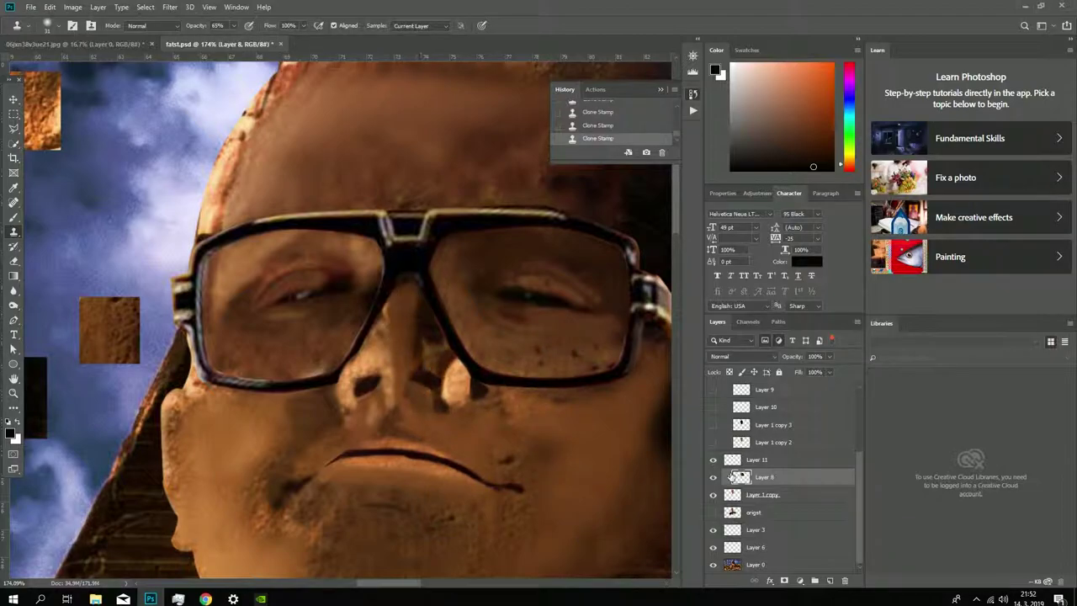
left_click(712, 478)
scroll(562, 435, "down", 2)
Step: Clone stone texture beside the nose, then lower clone opacity to 14%
scroll(562, 435, "down", 3)
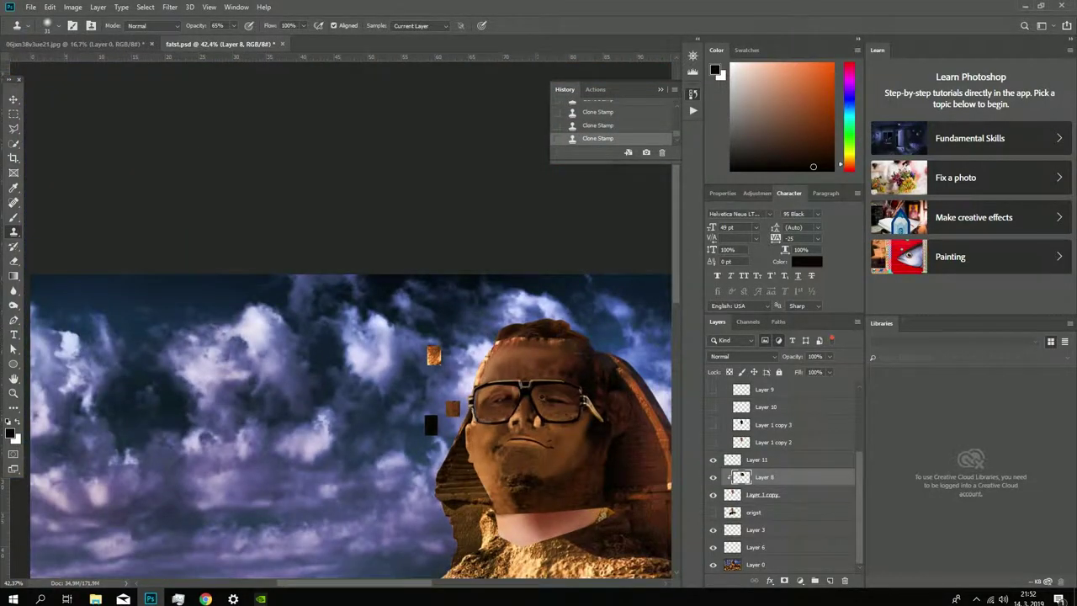
scroll(428, 405, "up", 4)
key("ctrl+comma")
key("ctrl+comma")
left_click_drag(453, 413, 473, 395)
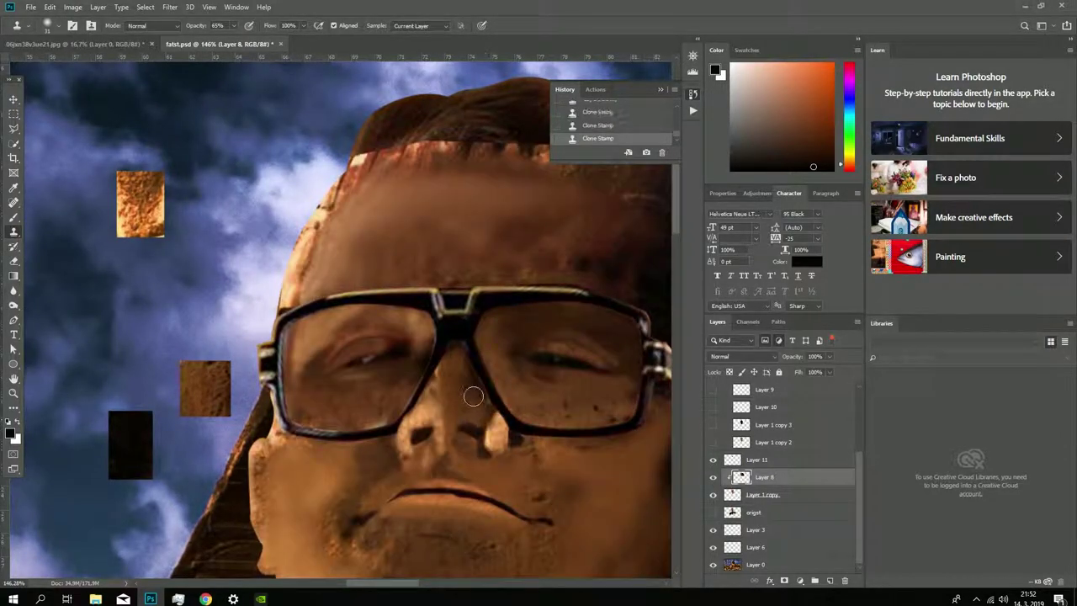
scroll(486, 421, "up", 2)
key("1")
key("4")
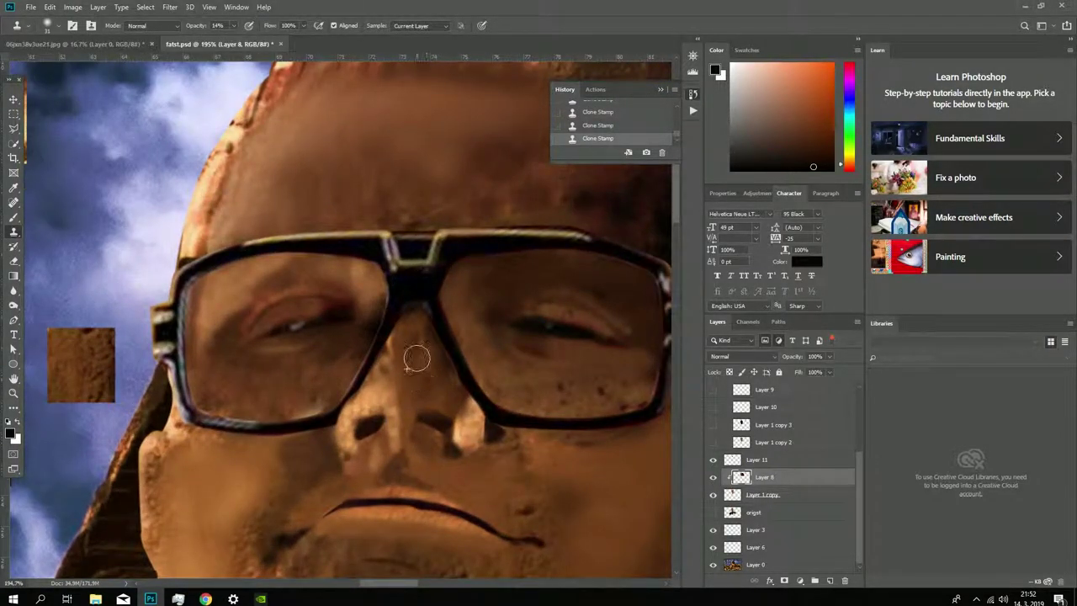
key("ctrl+comma")
key("ctrl+comma")
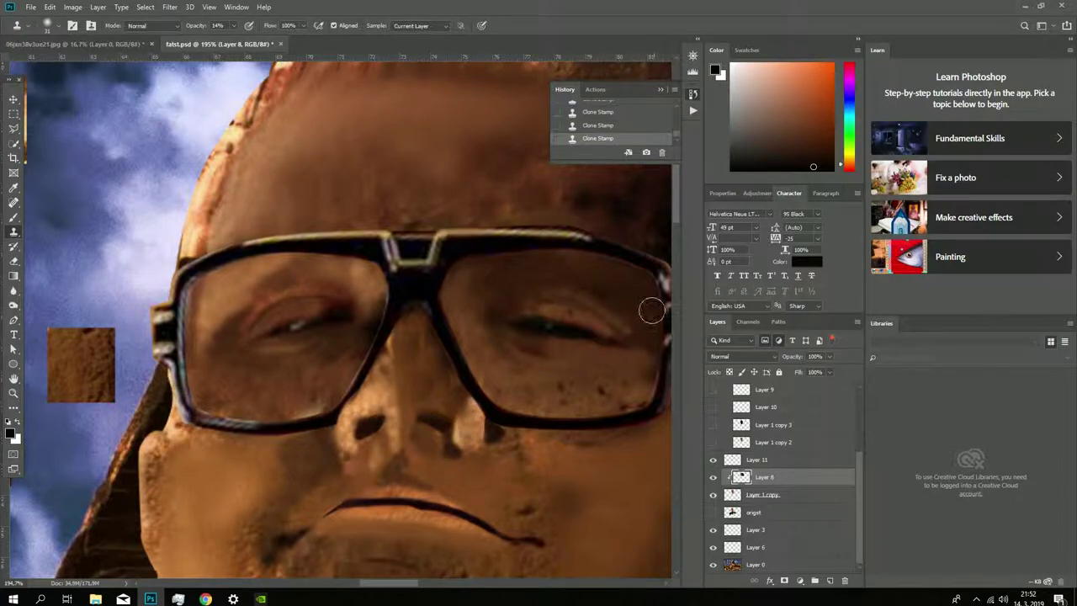
scroll(649, 308, "down", 5)
Step: Sample a stone source spot and clone texture over the right nostril
left_click(713, 478)
scroll(510, 446, "up", 6)
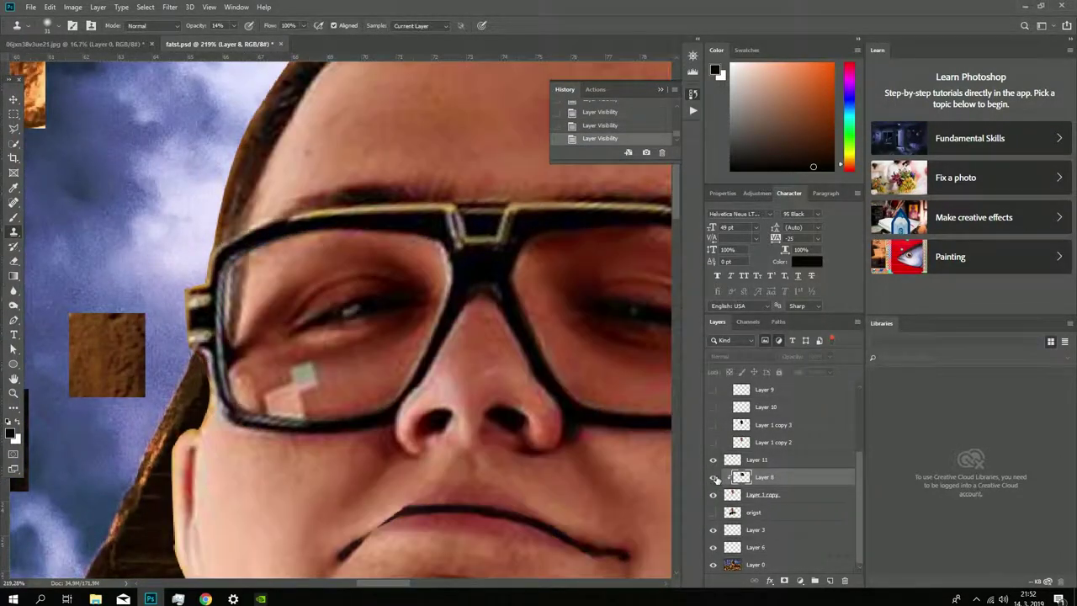
left_click(519, 452, "alt")
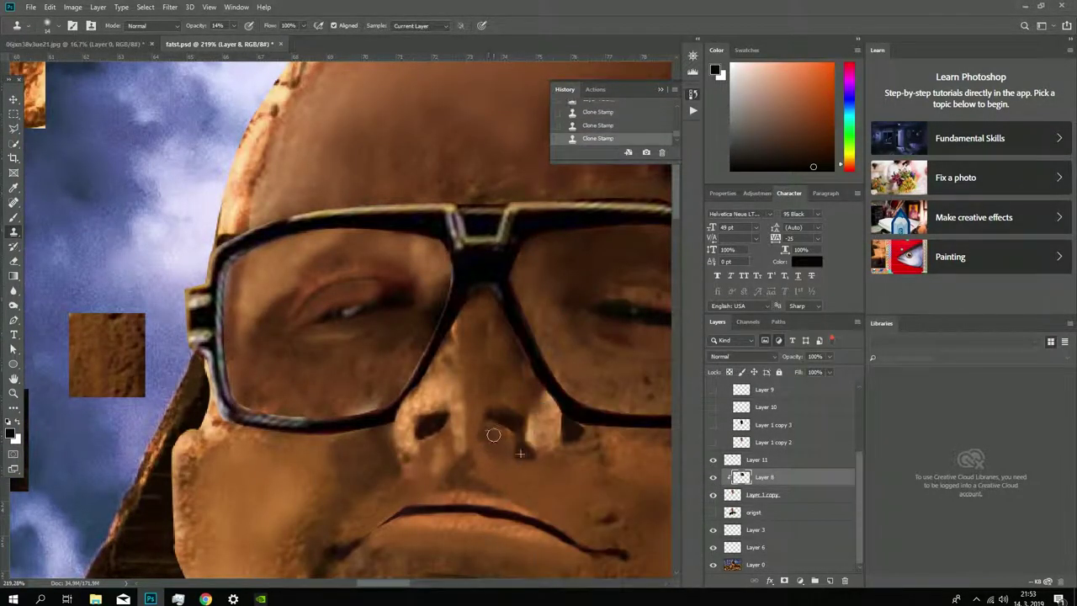
left_click(713, 477)
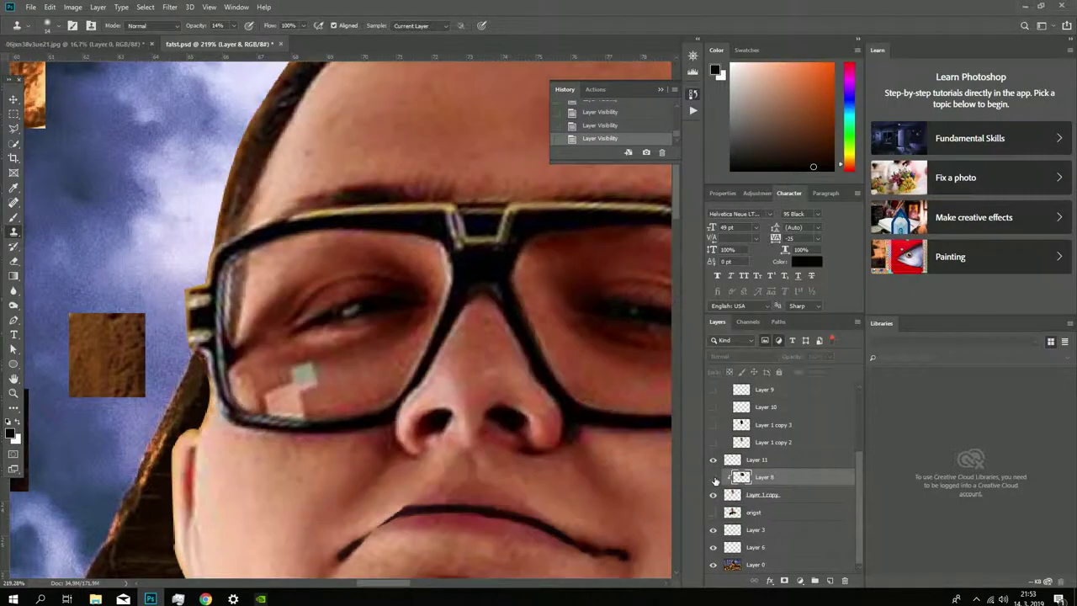
left_click(714, 477)
left_click(714, 477)
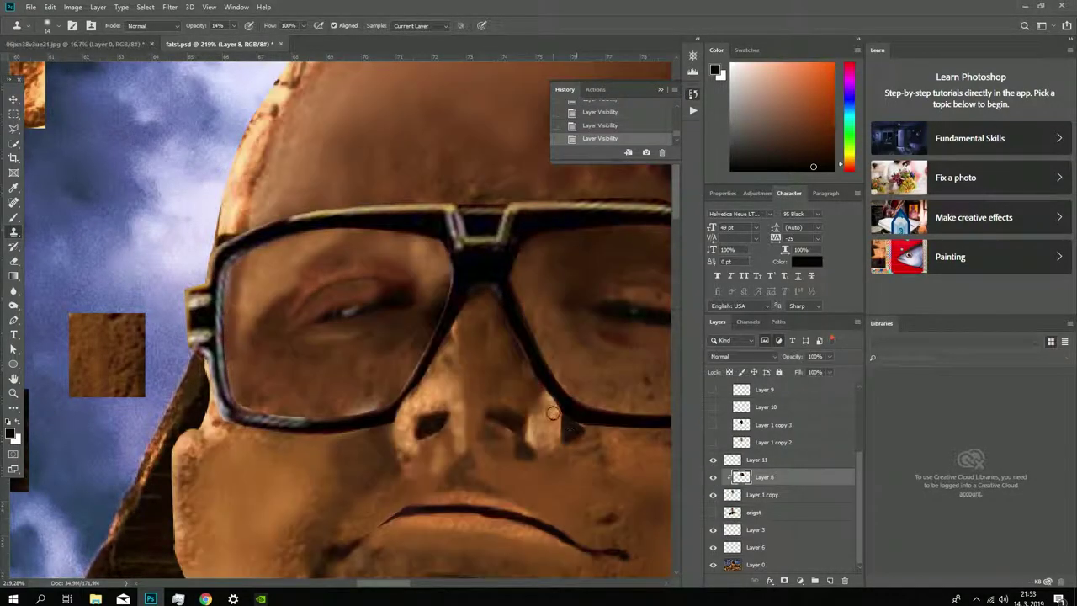
left_click(553, 425)
Step: Fit the image in view and compare Layer 8 with the original face
key("ctrl+0")
left_click(714, 477)
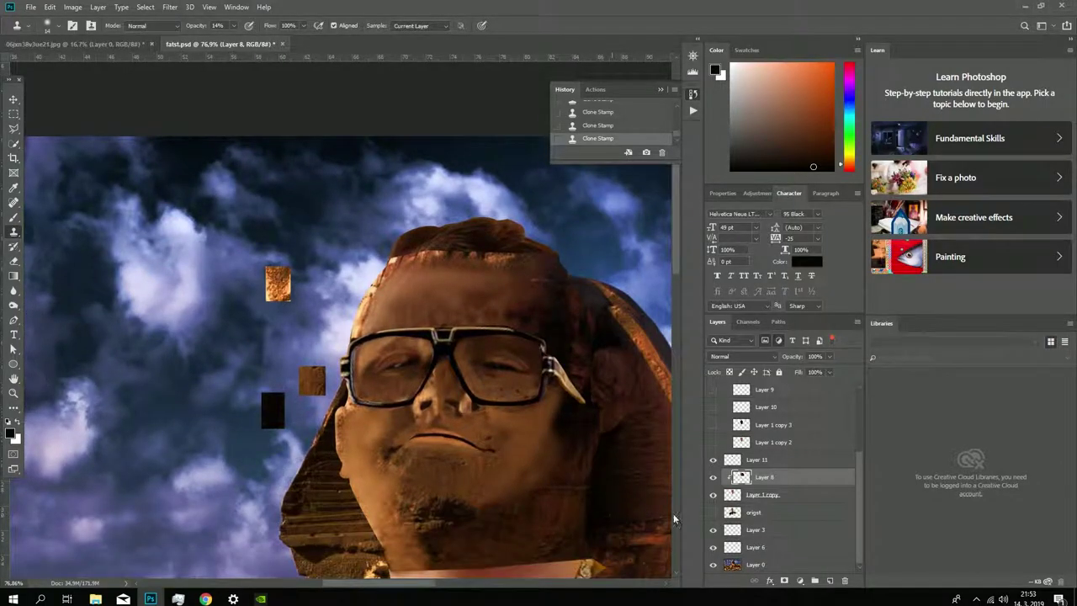
left_click(714, 477)
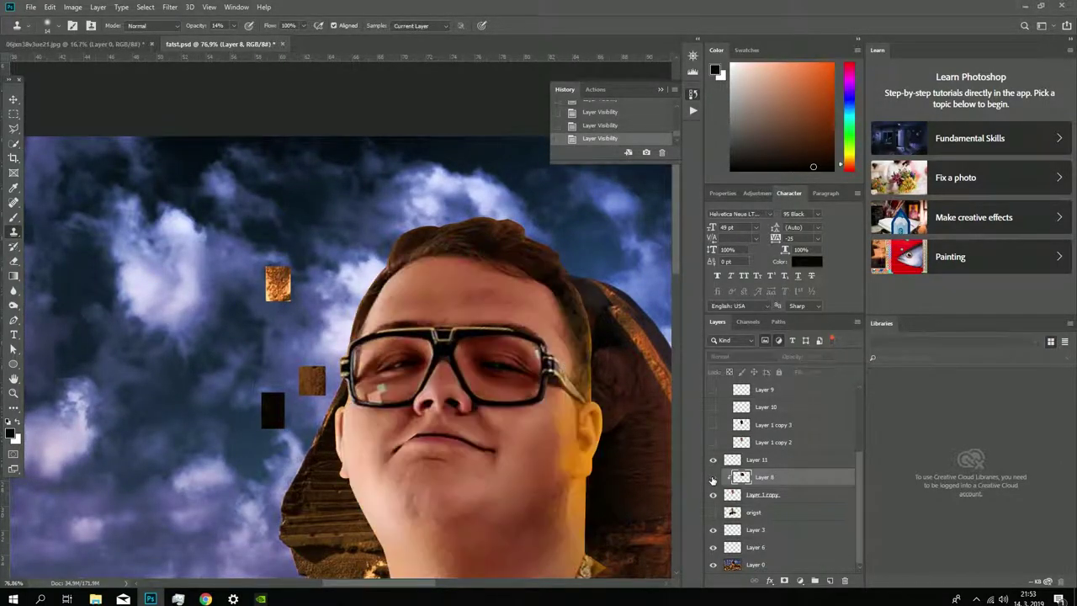
left_click(714, 477)
left_click(714, 477)
left_click(713, 477)
left_click(713, 477)
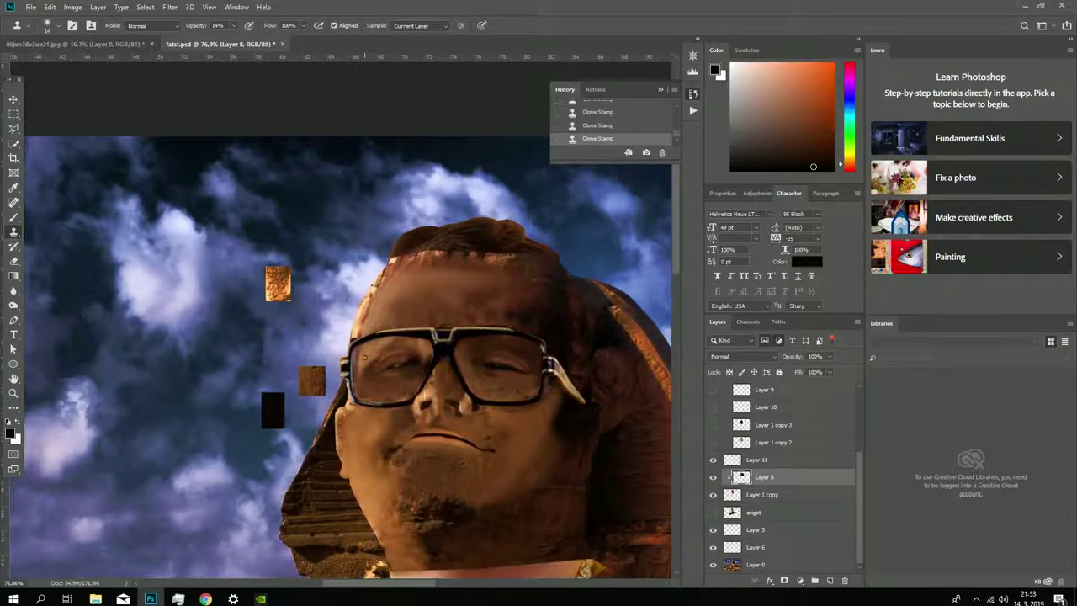
Step: Raise clone opacity to 100% and check the 21-px brush size
key("0")
right_click(408, 362)
scroll(391, 393, "up", 2)
right_click(336, 328)
key("Escape")
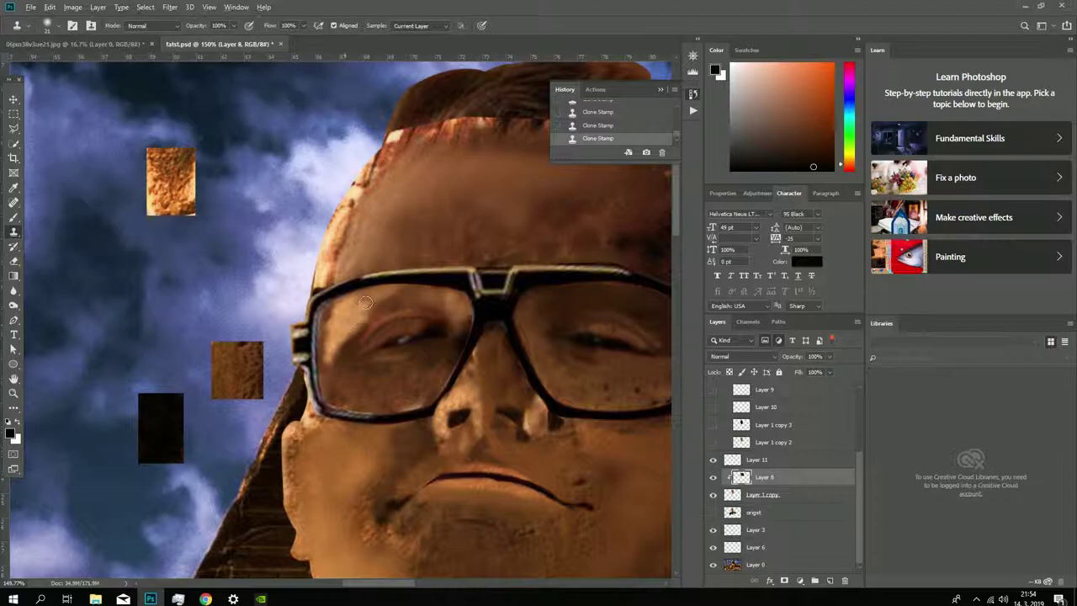
Step: Clone more stone texture onto the face after comparing with the original
scroll(337, 320, "down", 3)
left_click(712, 477)
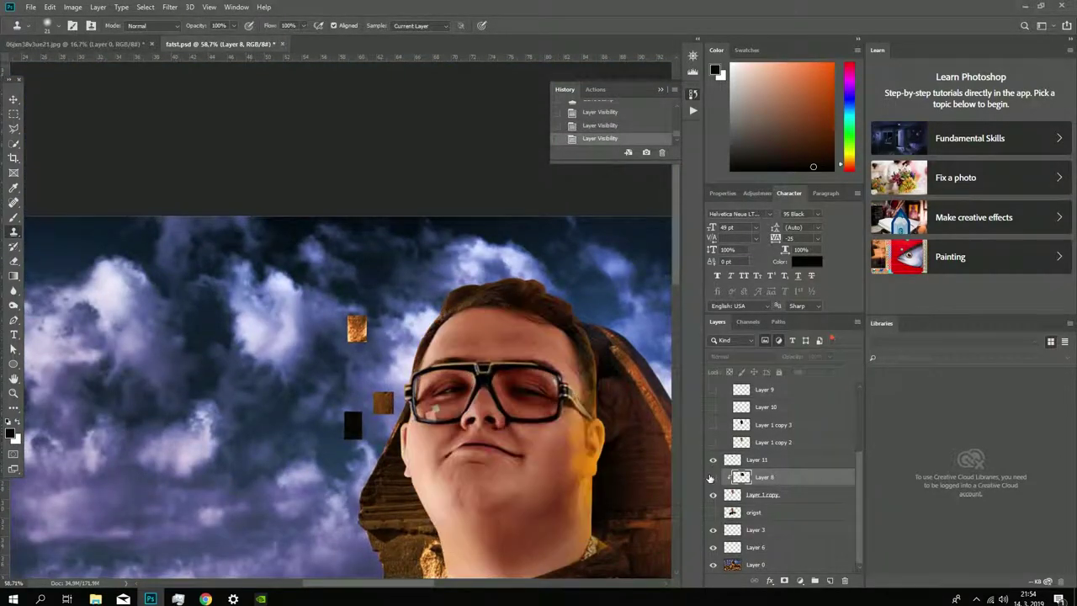
left_click(713, 477)
scroll(454, 371, "up", 3)
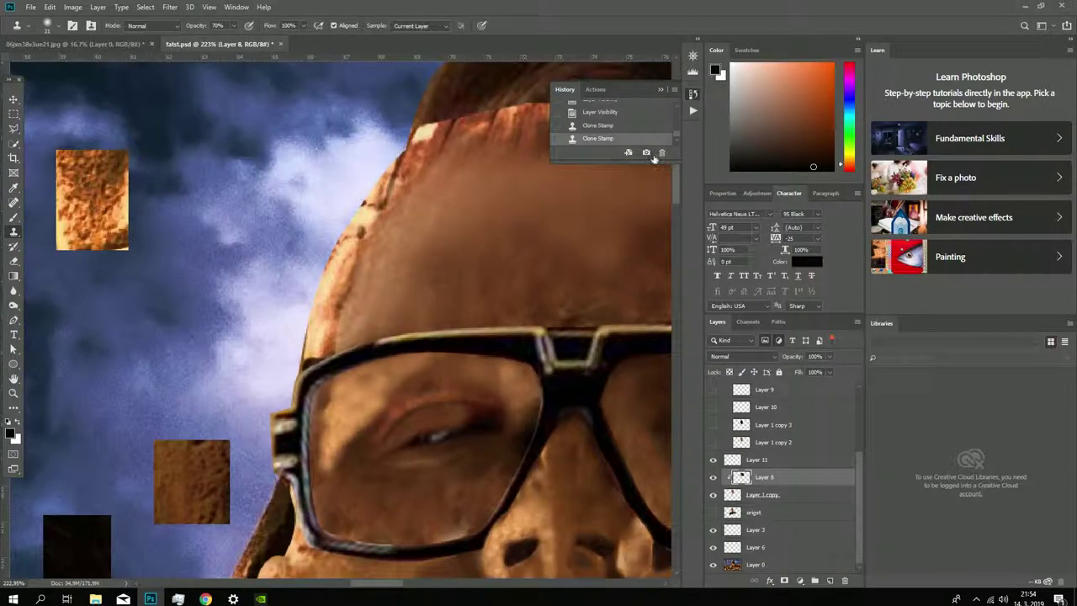
left_click(364, 384)
scroll(387, 383, "down", 2)
scroll(388, 383, "down", 1)
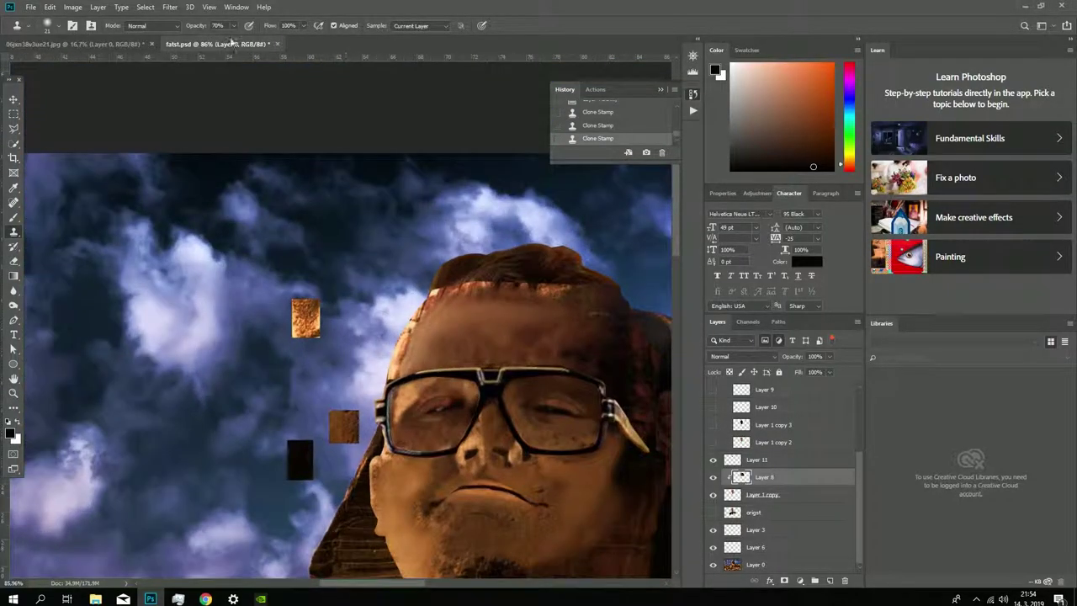
Step: Lower clone opacity to 31% and compare Layer 8 with the original face
key("3")
key("1")
scroll(528, 400, "up", 2)
scroll(528, 401, "up", 2)
left_click(713, 477)
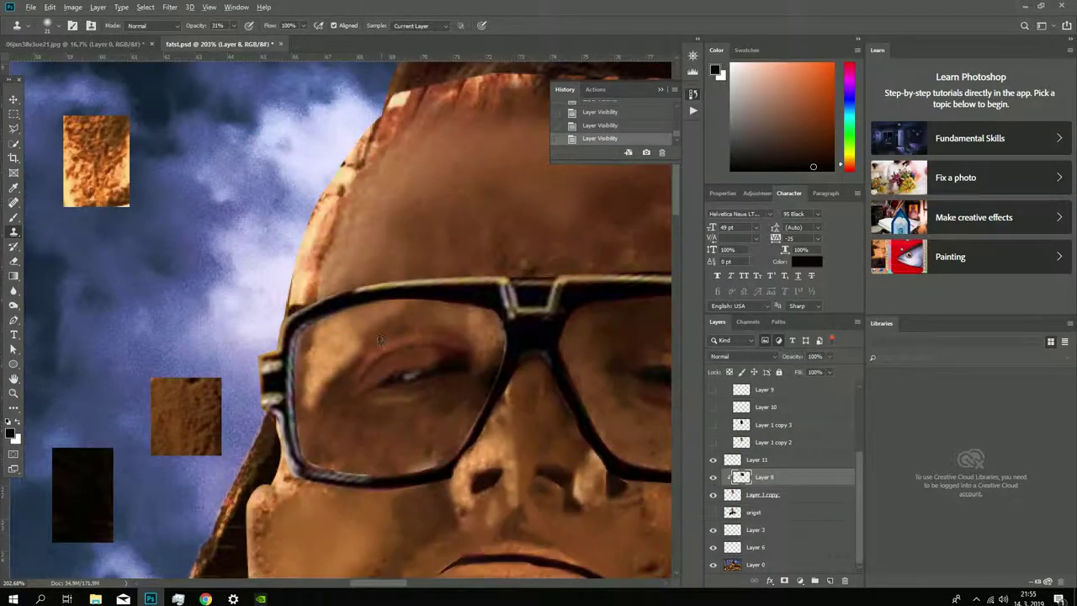
scroll(336, 337, "down", 3)
scroll(337, 336, "up", 1)
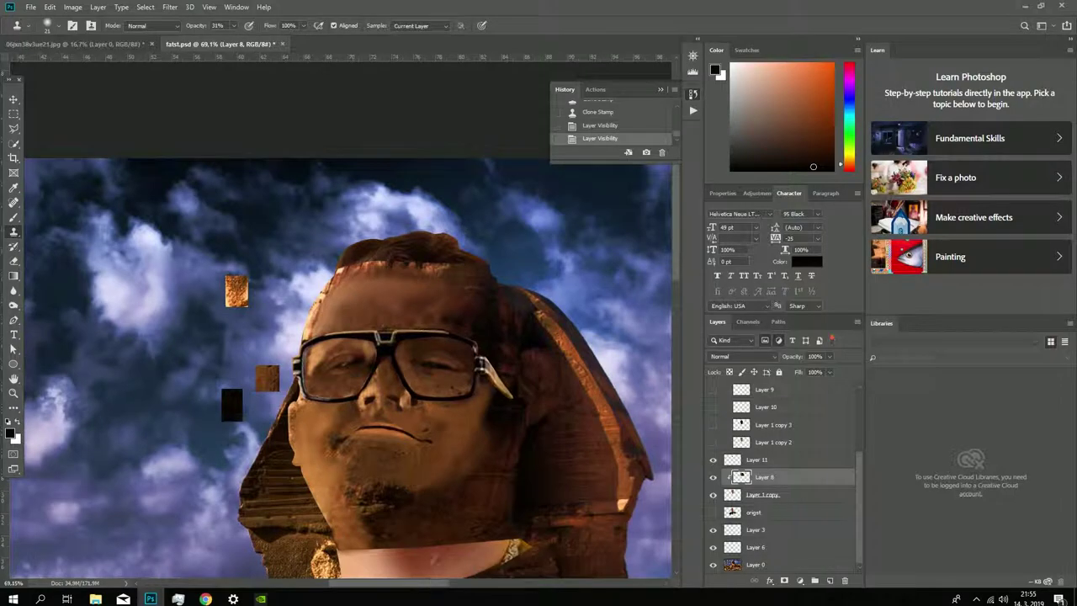
left_click(713, 477)
left_click(713, 477)
left_click(713, 477)
left_click(713, 477)
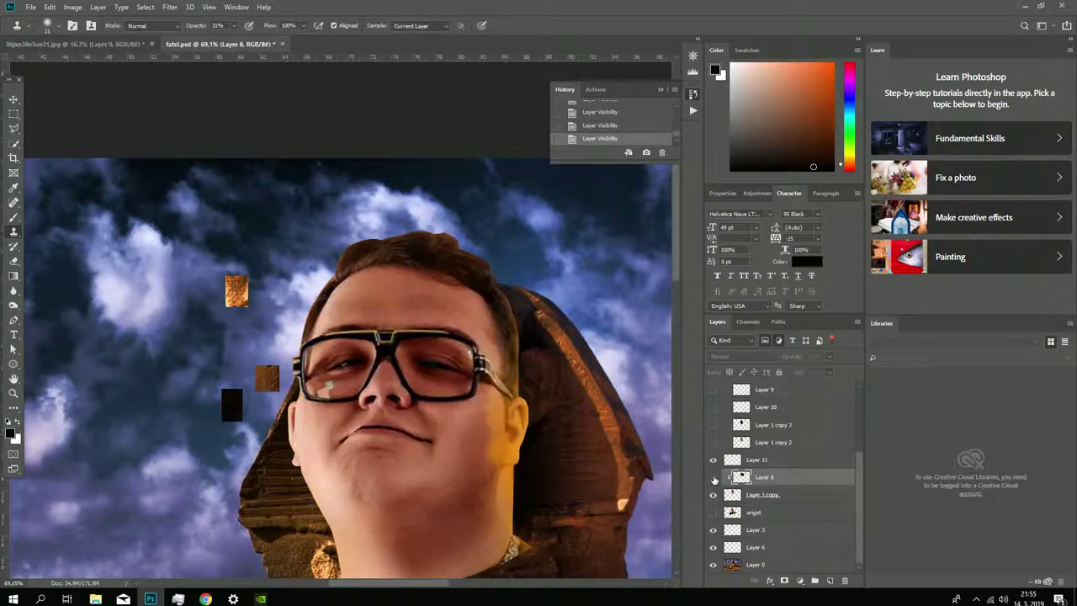
Step: Sample stone texture and clone it over the chin below the lip
scroll(382, 479, "up", 1)
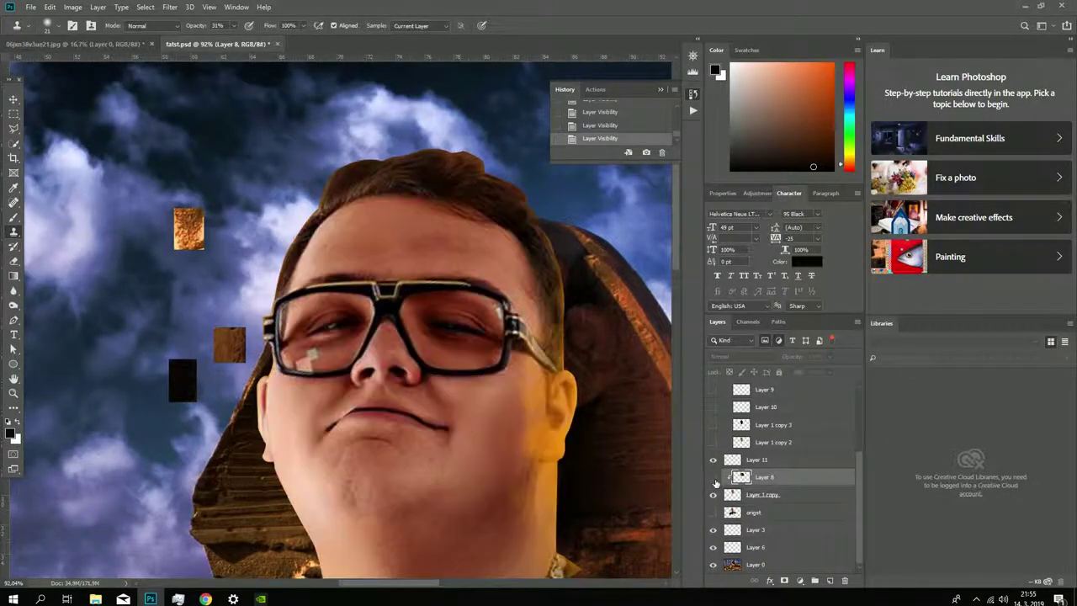
left_click(291, 439, "alt")
mouse_move(421, 467)
left_mouse_down()
mouse_move(447, 457)
mouse_move(458, 484)
mouse_move(444, 449)
left_mouse_up()
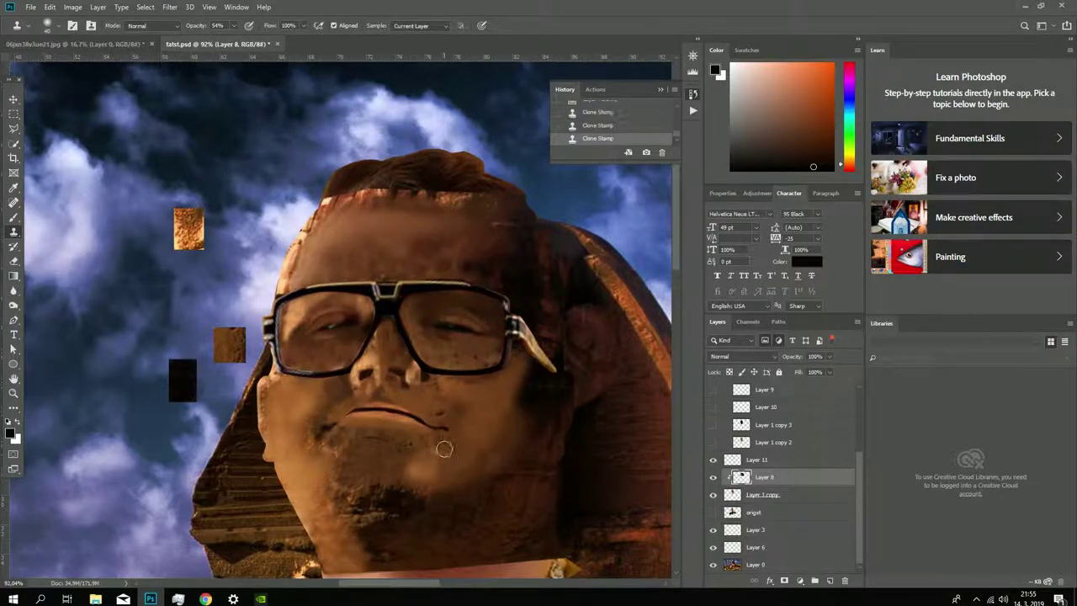
left_click(714, 477)
left_click(714, 477)
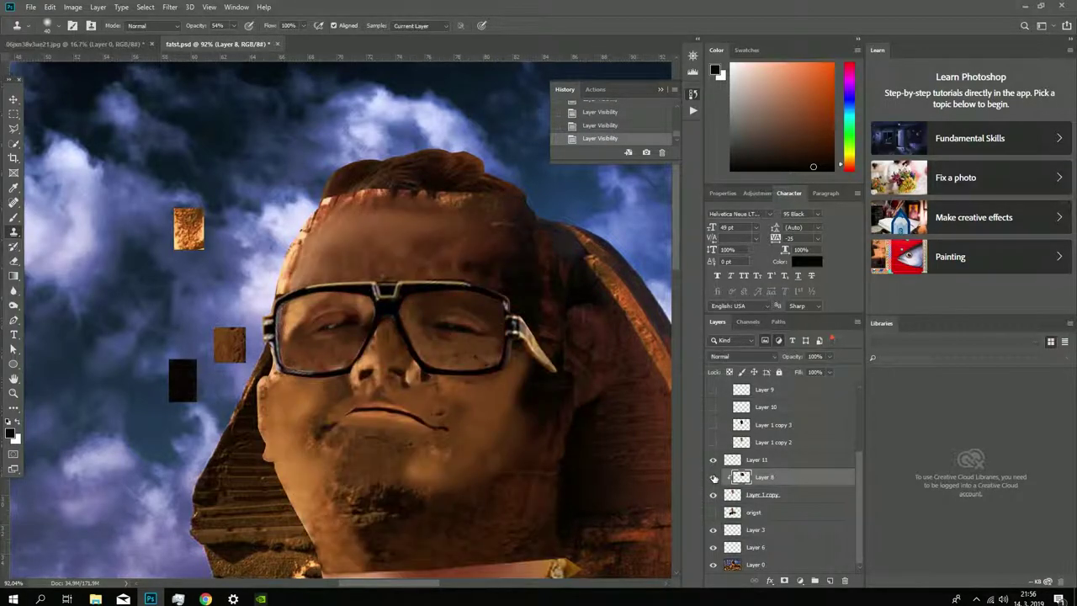
left_click(713, 478)
scroll(377, 321, "up", 5)
Step: Lasso a strip above the glasses' left brow, clone stone texture into it, then deselect
key("l")
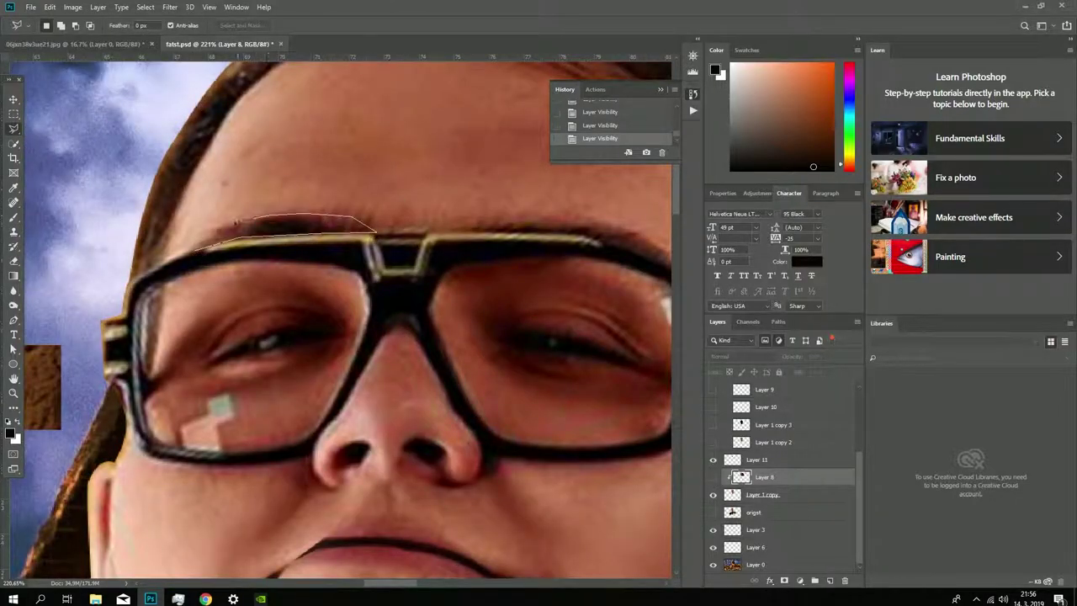
double_click(197, 251)
left_click(713, 477)
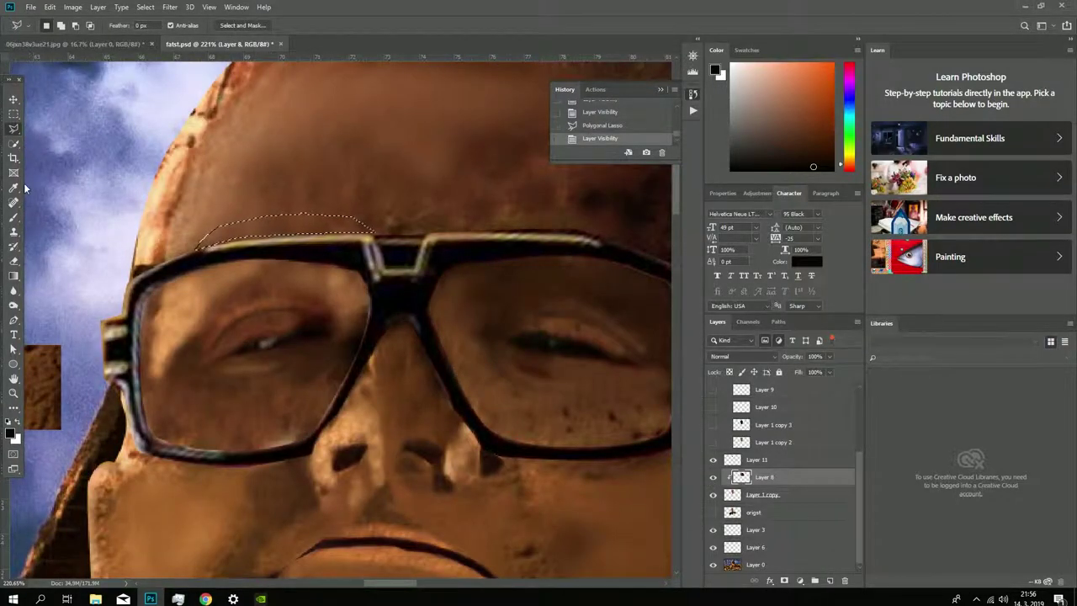
key("s")
scroll(438, 422, "down", 1)
right_click(475, 401)
key("Escape")
left_click(344, 439, "alt")
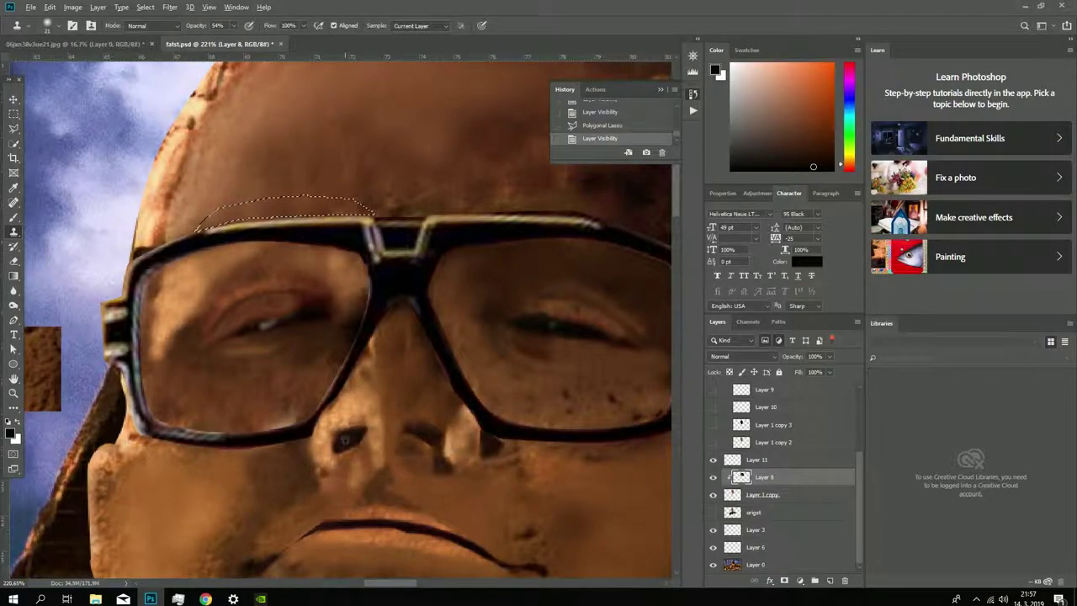
left_click_drag(202, 223, 357, 206)
left_click(355, 207)
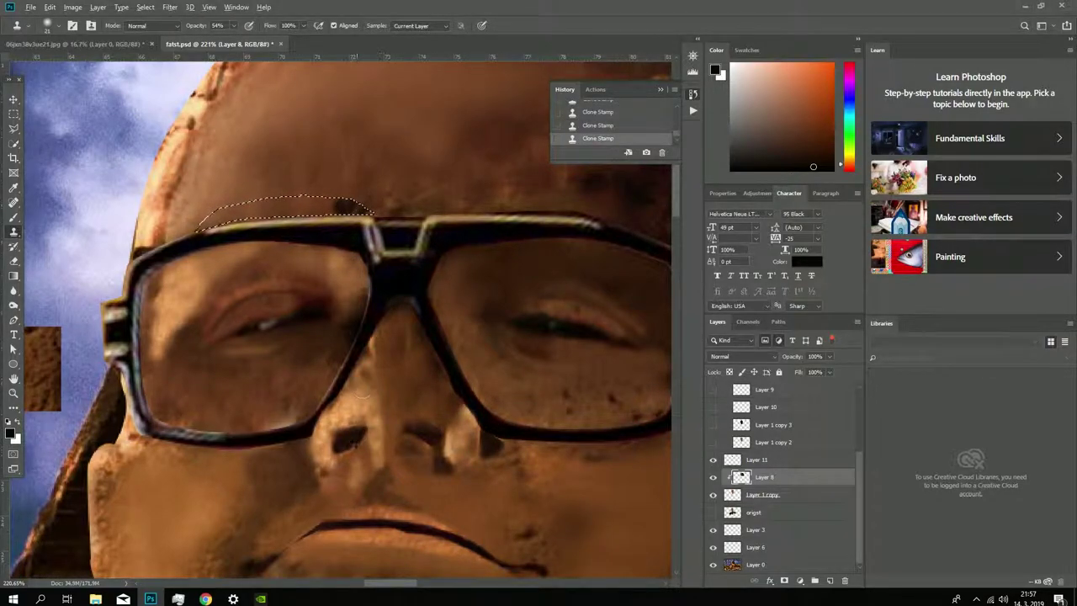
key("ctrl+h")
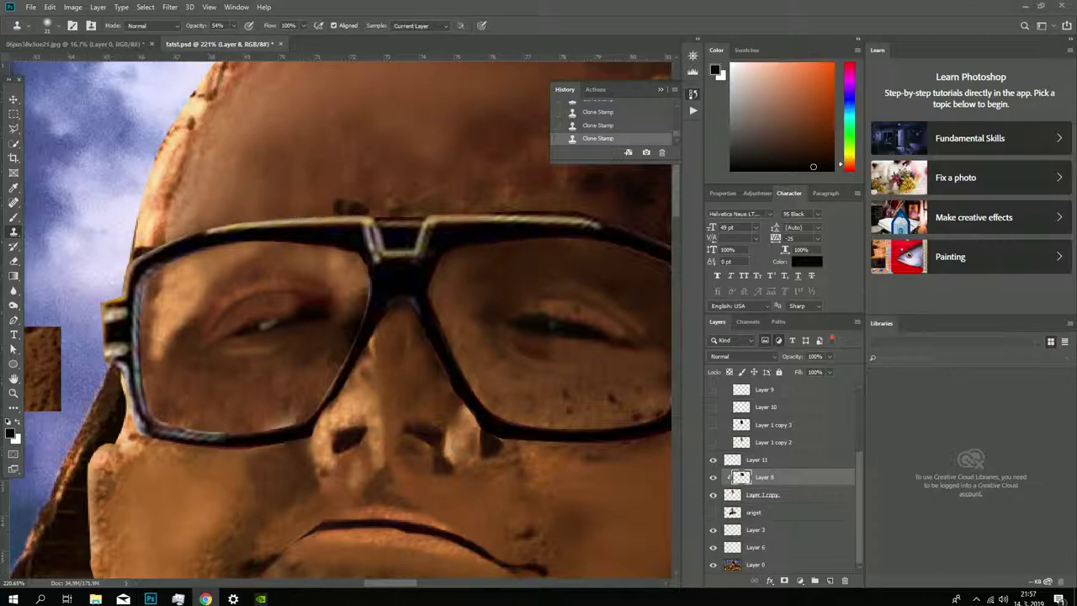
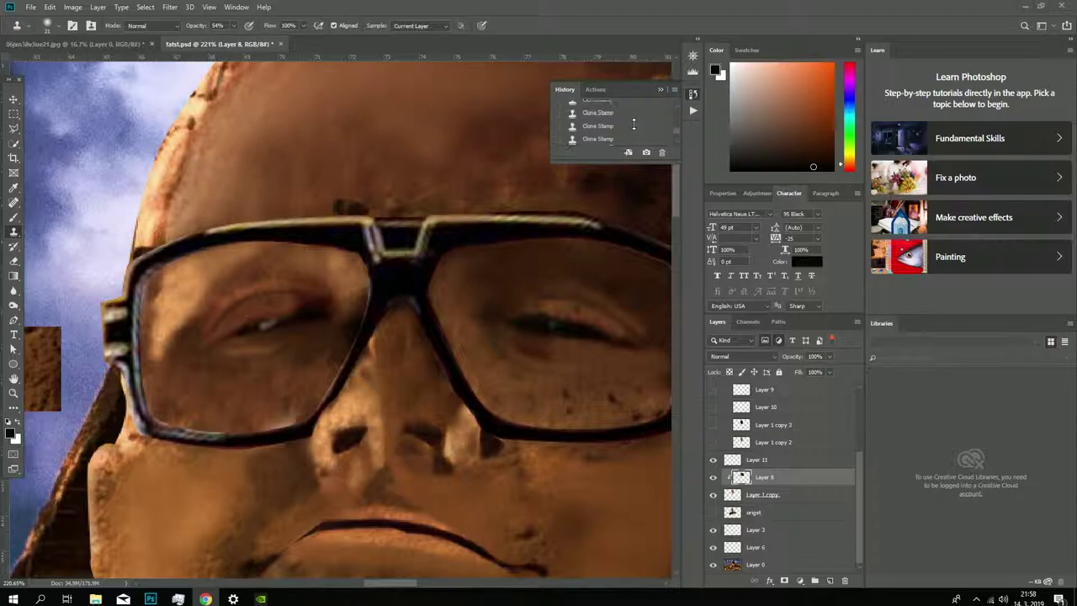
Step: Clone over the spot above the left lens, paint the brow selection dark brown, then deselect
key("ctrl+h")
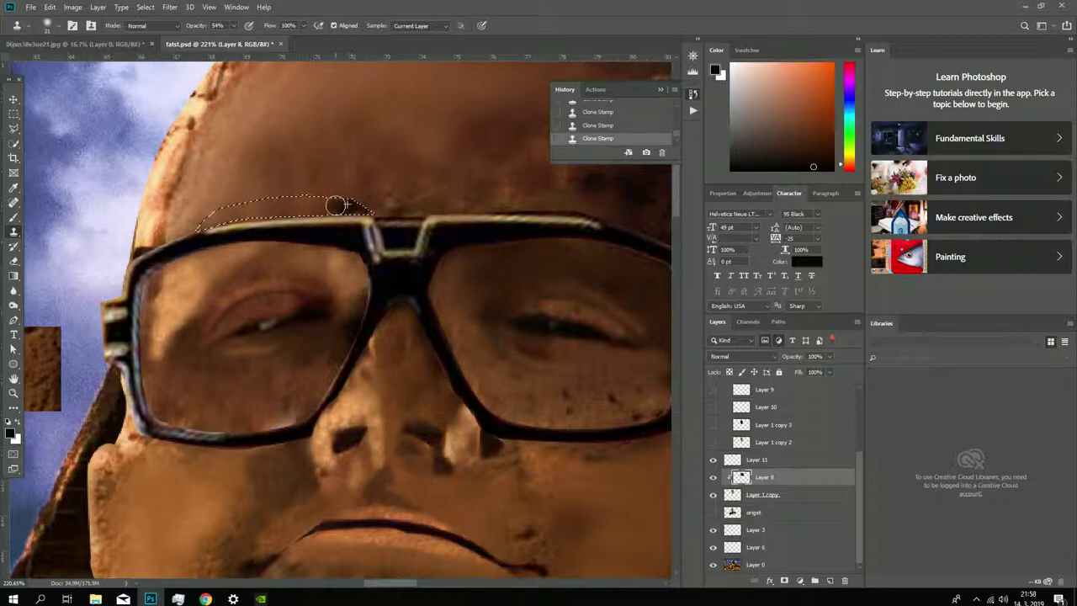
left_click_drag(341, 205, 362, 206)
left_click(13, 216)
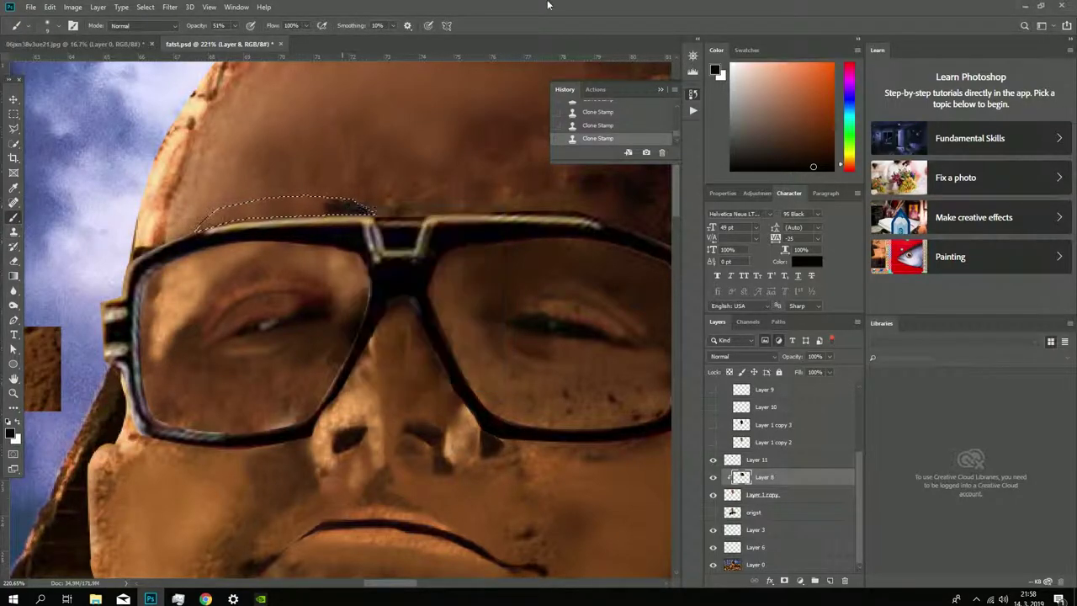
left_click(347, 208, "alt")
right_click(346, 208)
mouse_move(347, 208)
left_mouse_down()
mouse_move(240, 168)
mouse_move(347, 192)
left_mouse_up()
left_click(14, 115)
key("ctrl+d")
Step: Outline the brow above the right lens as a Polygonal Lasso selection
key("ctrl+0")
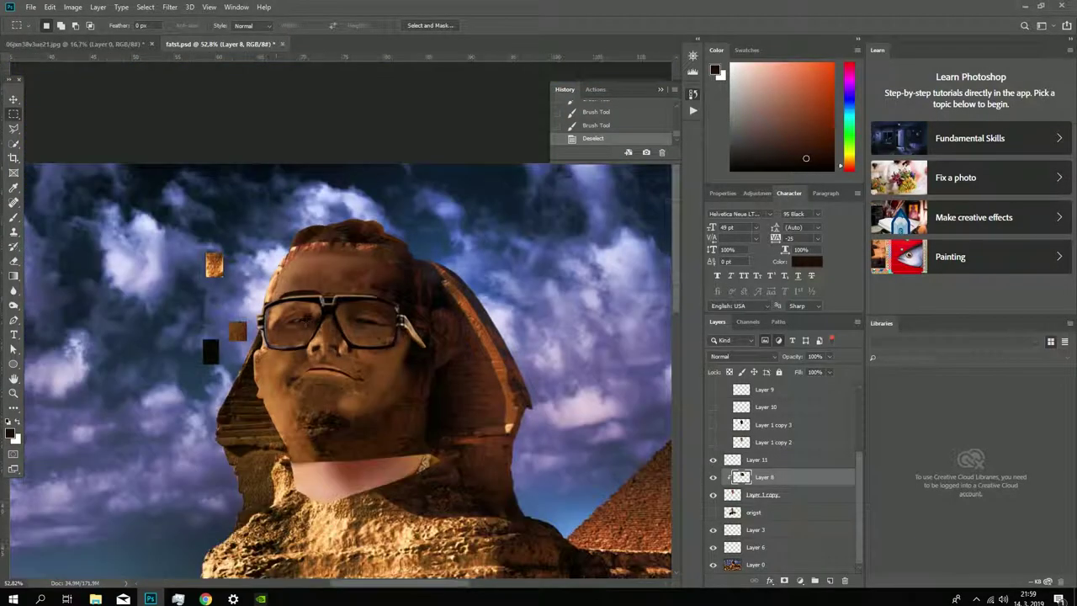
scroll(253, 252, "up", 5)
left_click(14, 129)
left_click(214, 330)
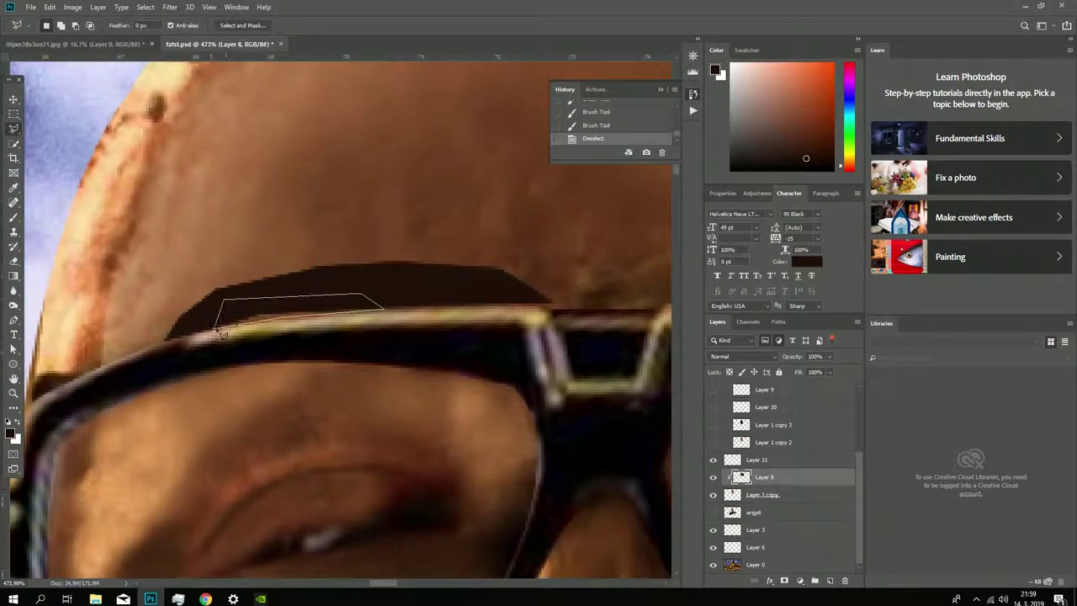
key("m")
scroll(477, 341, "down", 5)
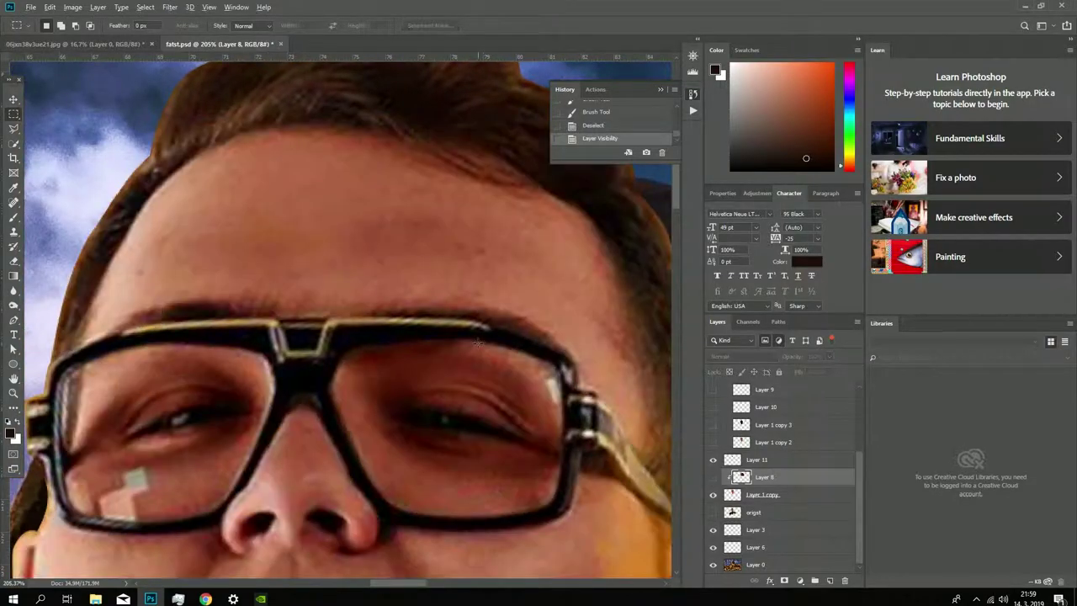
key("l")
scroll(477, 341, "up", 2)
left_click(313, 300)
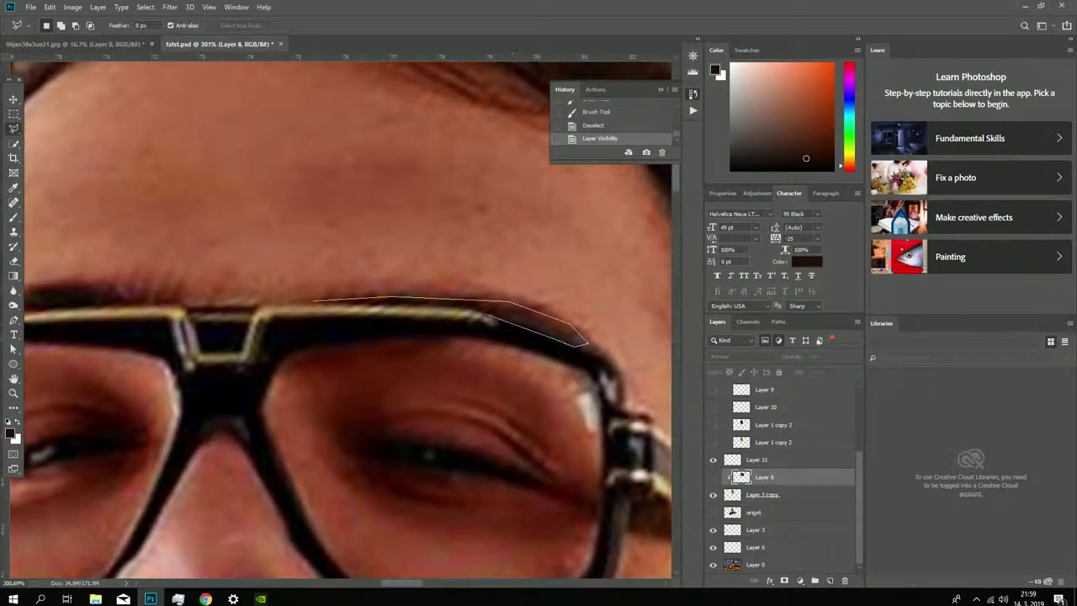
left_click(315, 302)
Step: Paint the right brow dark brown, deselect, and toggle Layer 8 visibility to compare
key("ctrl+comma")
key("b")
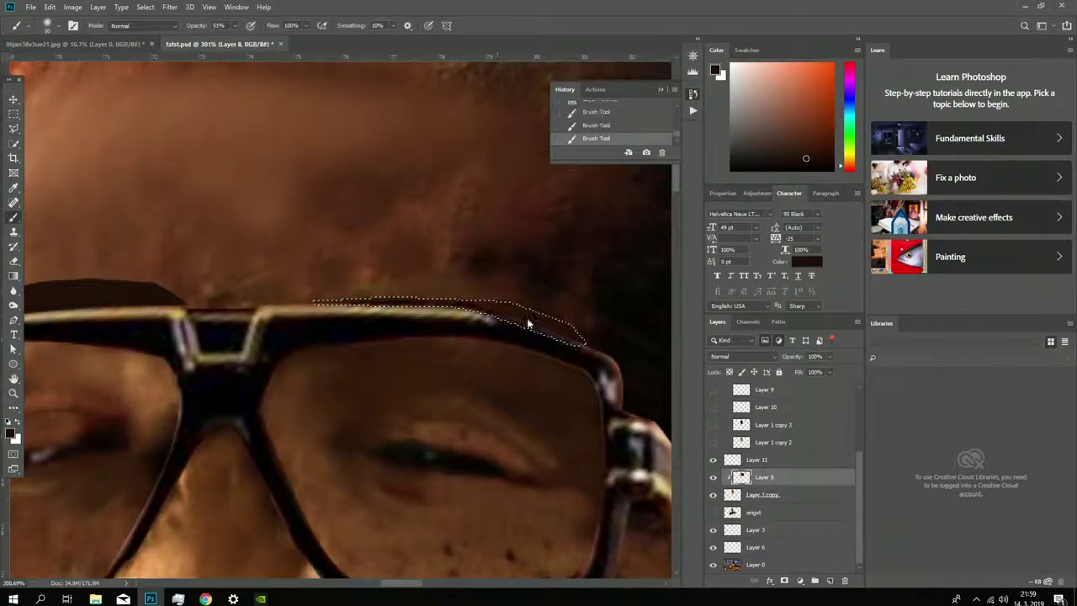
key("ctrl+d")
key("m")
scroll(540, 319, "down", 5)
scroll(540, 319, "up", 2)
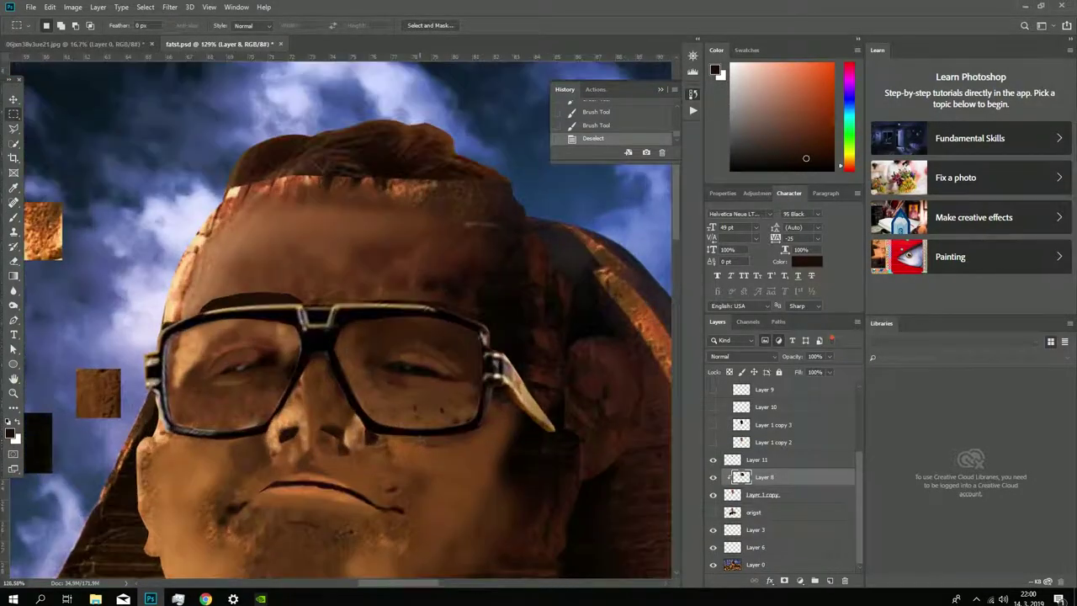
scroll(539, 319, "up", 2)
left_click(745, 466)
double_click(714, 460)
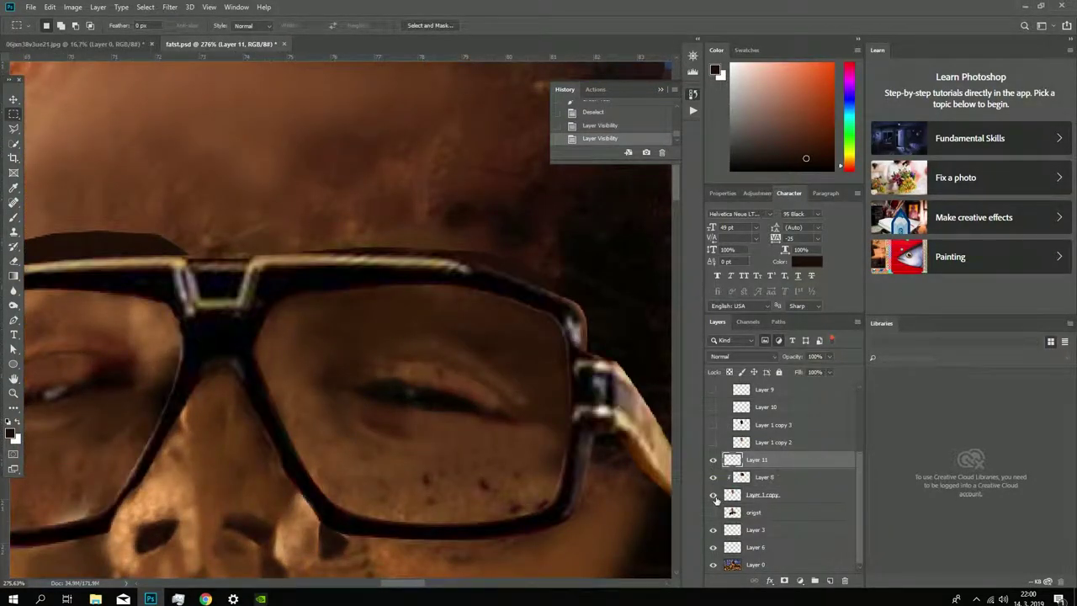
left_click(714, 477)
key("ctrl+0")
scroll(389, 431, "up", 5)
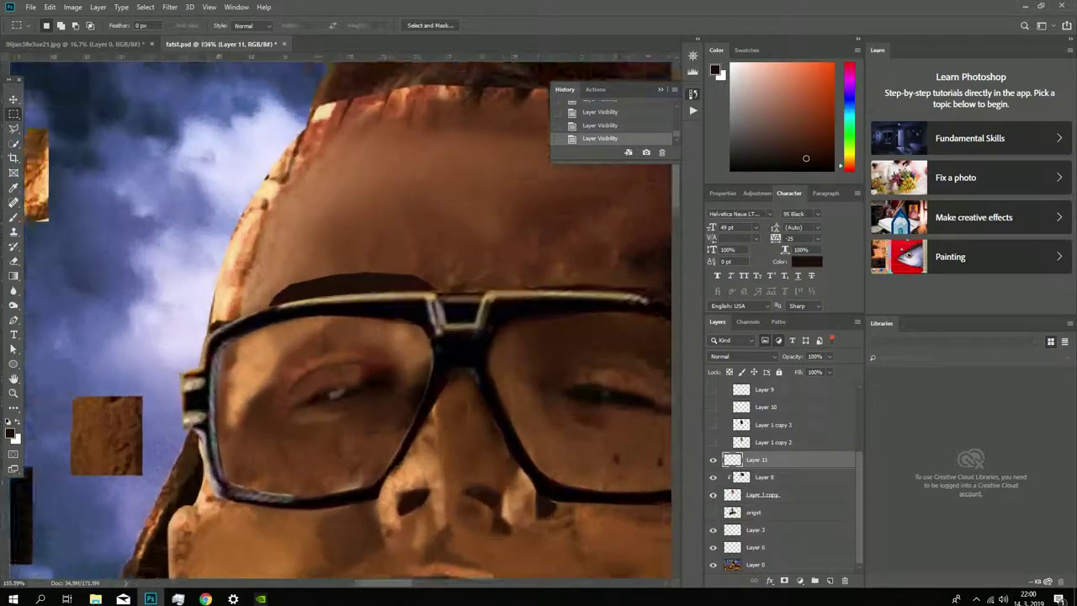
Step: On Layer 8, clone at 25% opacity along the top edge of the left brow shadow
left_click(764, 477)
key("s")
right_click(402, 229)
key("Escape")
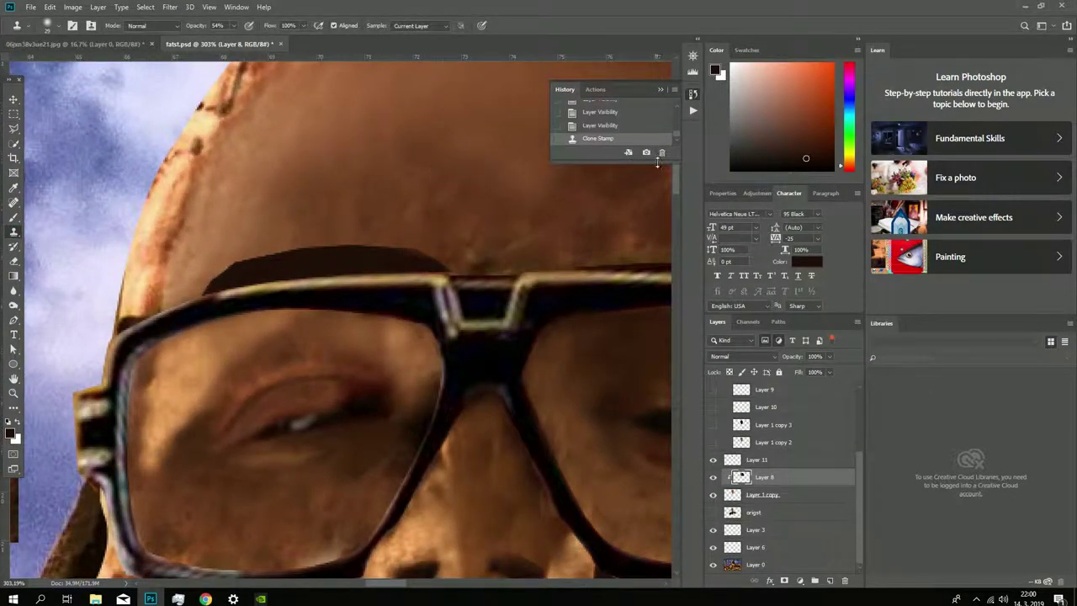
key("alt+bracketright")
key("2")
key("5")
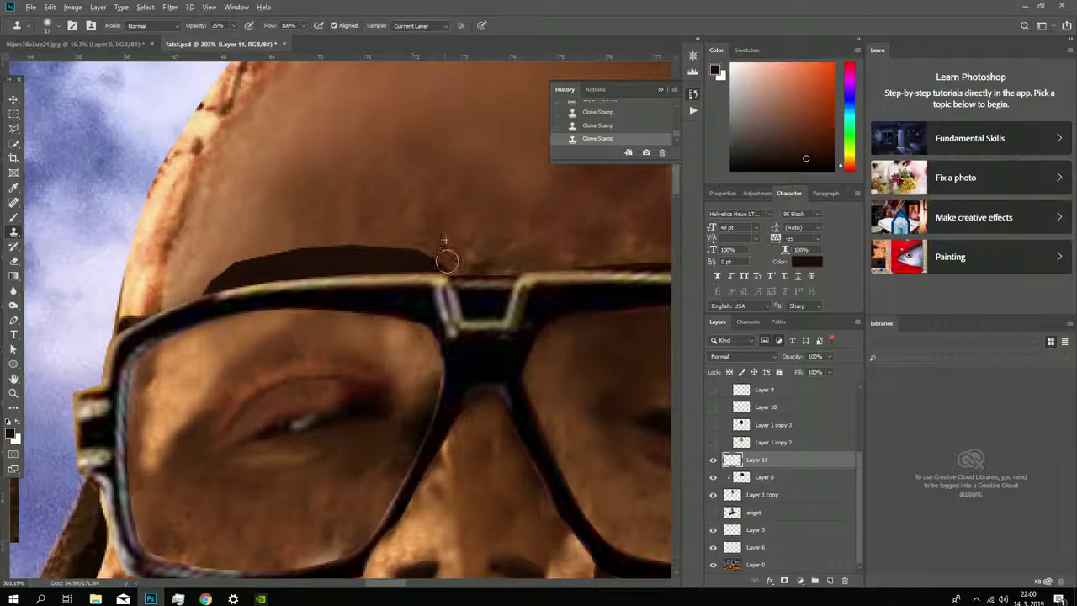
key("alt+bracketleft")
key("alt+bracketleft")
left_click(775, 478)
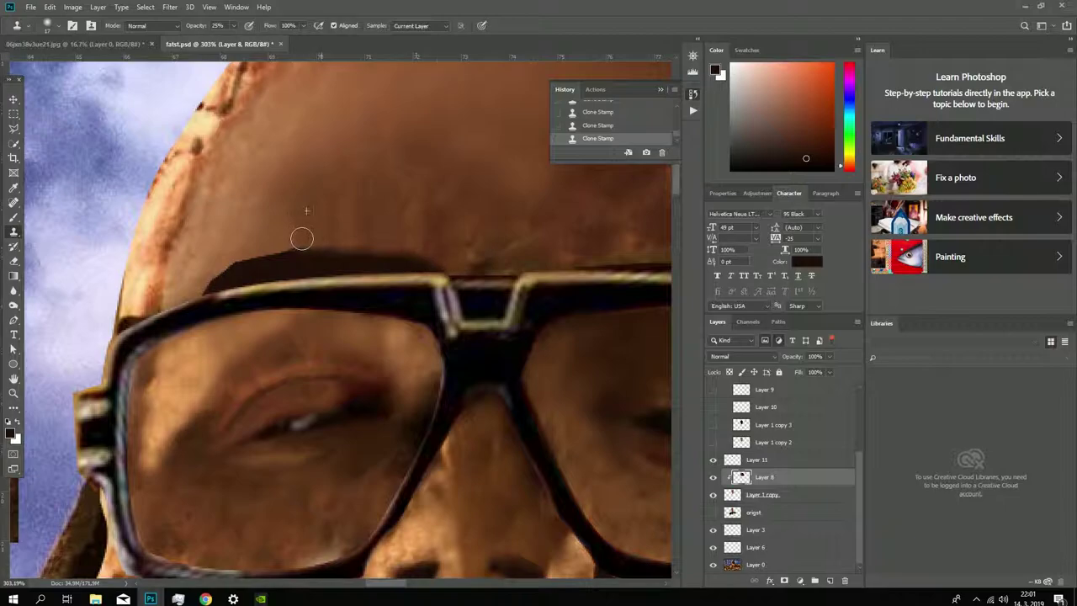
left_click_drag(302, 239, 255, 246)
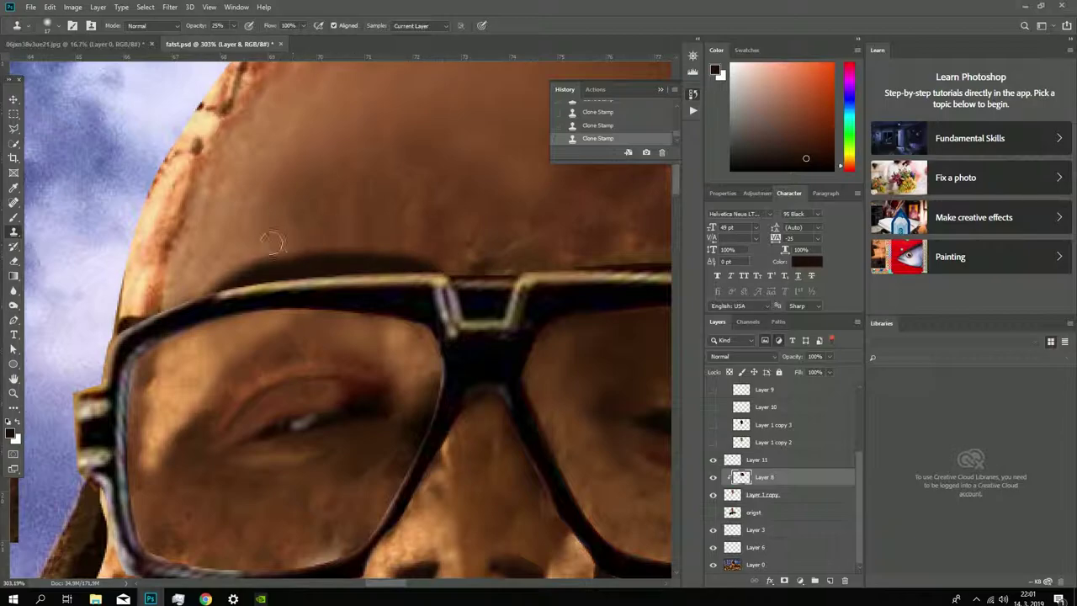
key("ctrl+0")
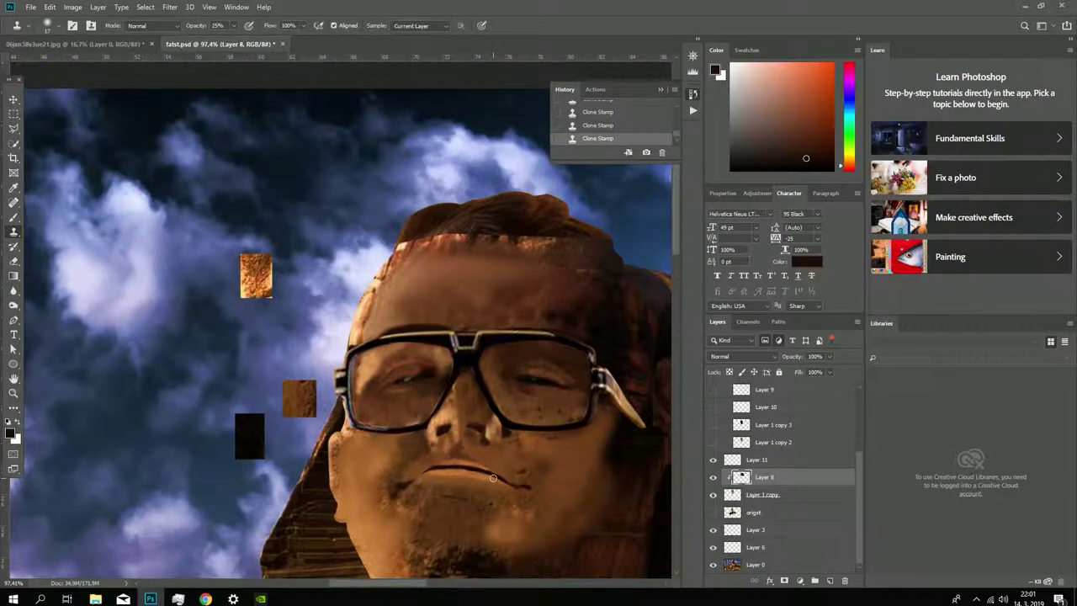
scroll(642, 338, "up", 3)
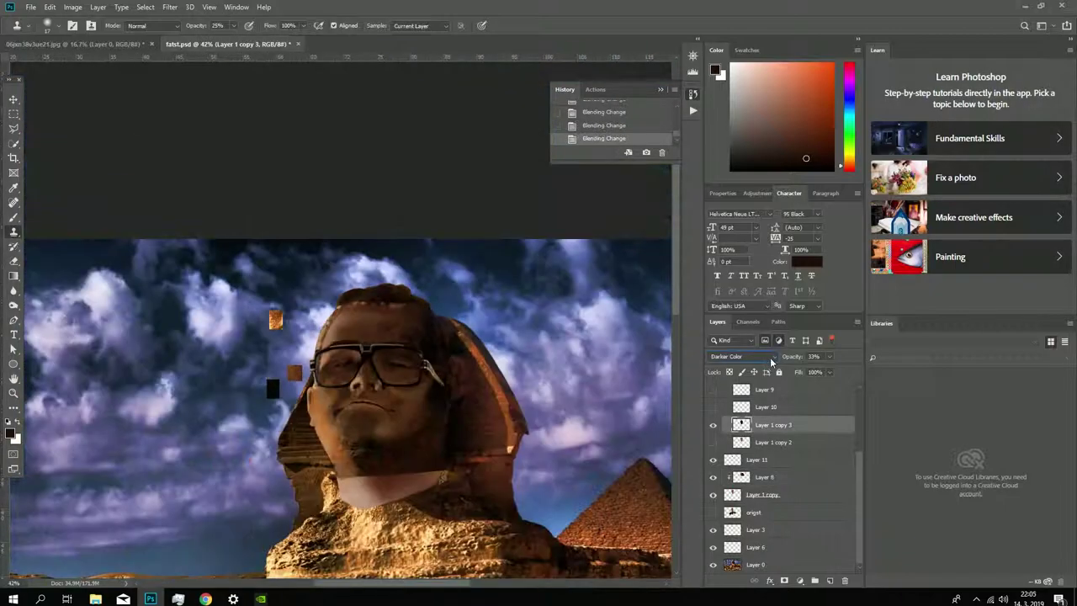
Step: Toggle Layer 1 copy 3 off and on to compare the brightened face
scroll(771, 357, "down", 1)
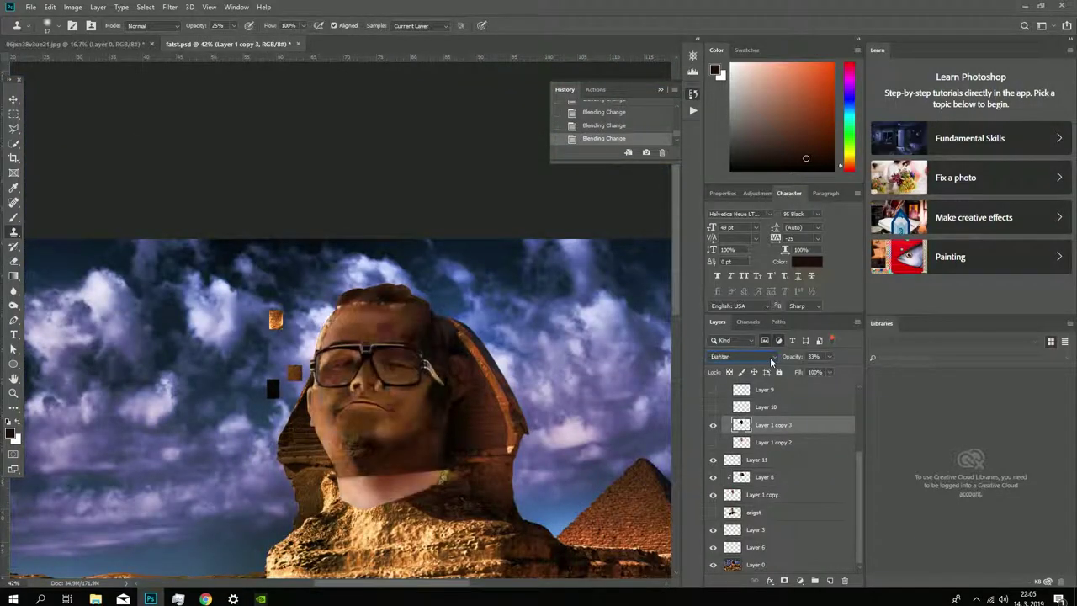
scroll(770, 356, "down", 1)
scroll(770, 357, "down", 1)
scroll(770, 357, "down", 1)
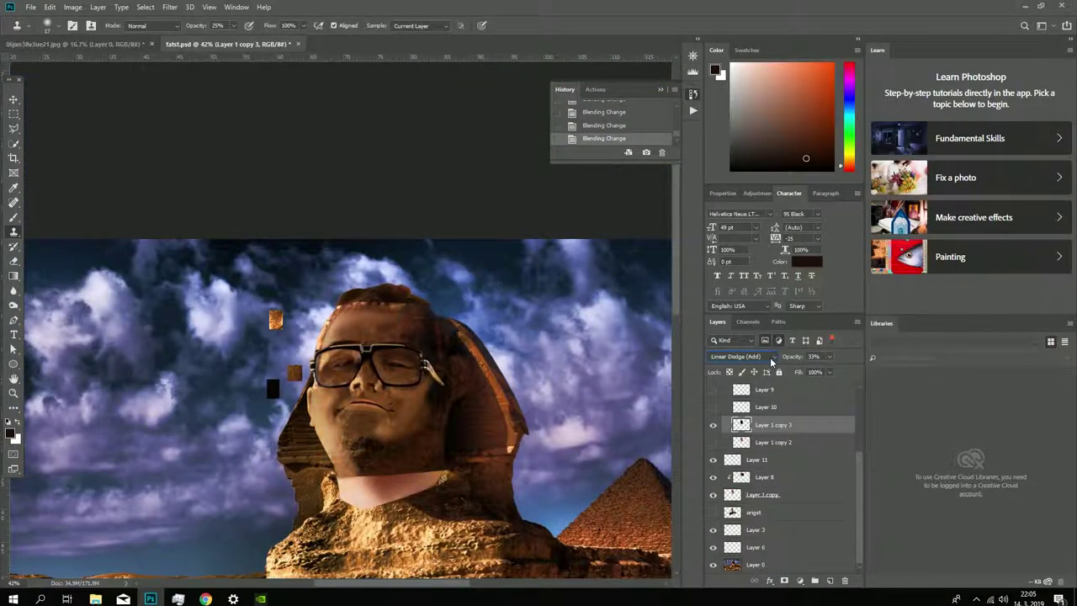
left_click(713, 425)
left_click(713, 426)
Step: Keep the face copy visible, select Layer 8, and save fatst.psd
left_click(762, 477)
scroll(370, 400, "up", 3)
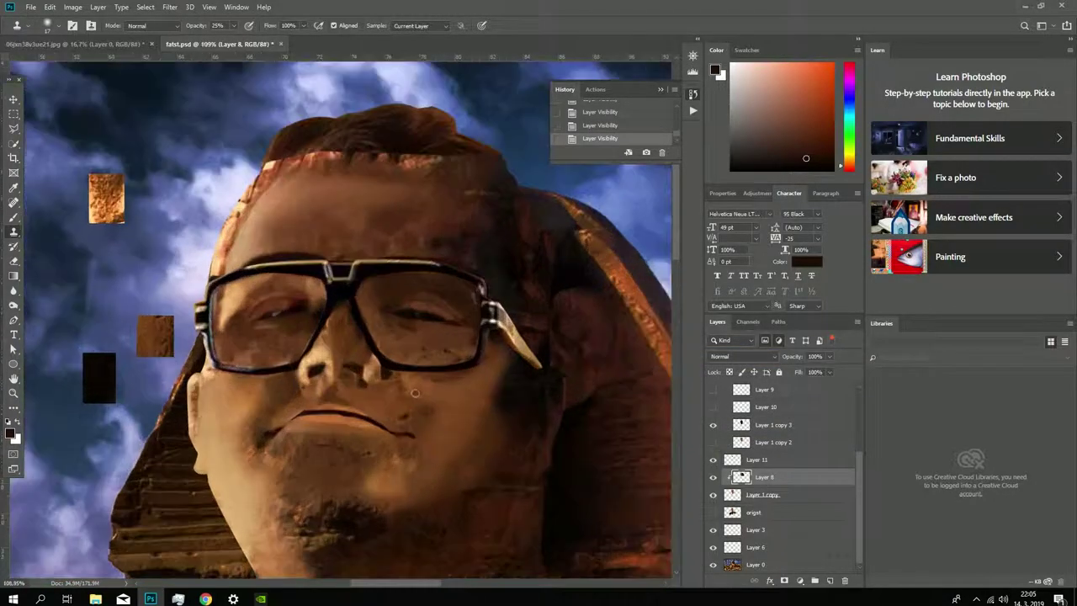
scroll(475, 383, "down", 2)
scroll(475, 383, "down", 3)
key("alt+f")
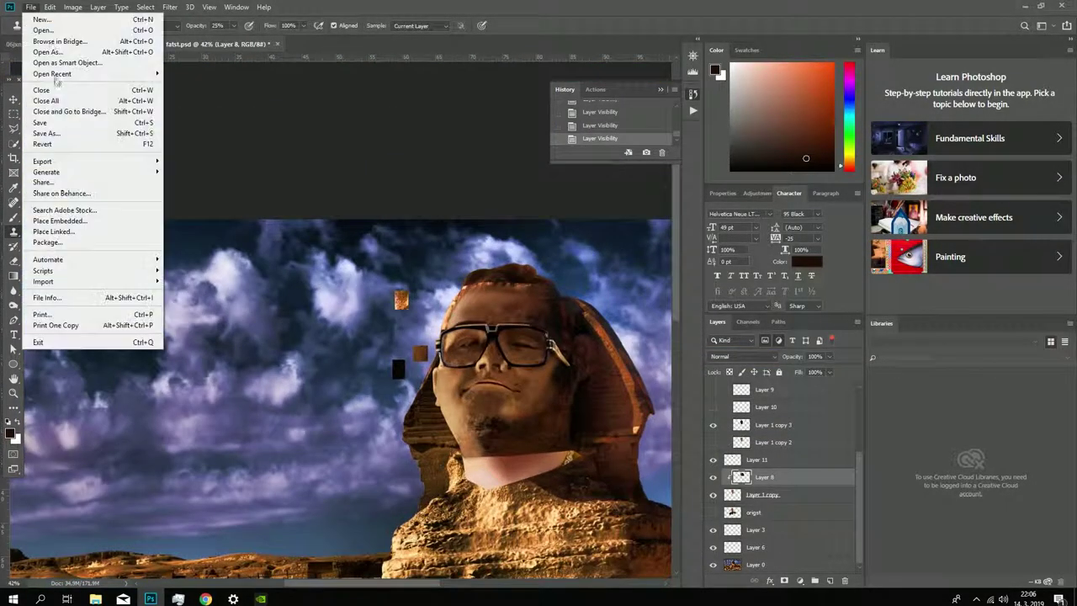
key("s")
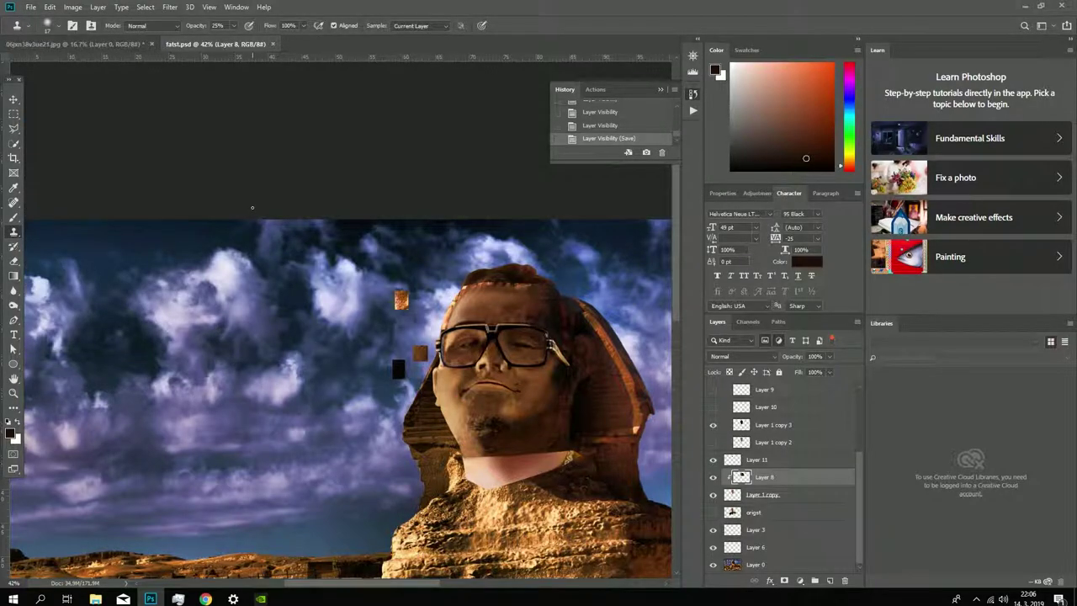
Step: Select the sphinx background Layer 0 and hide the face overlay to see the stone
scroll(608, 379, "up", 3)
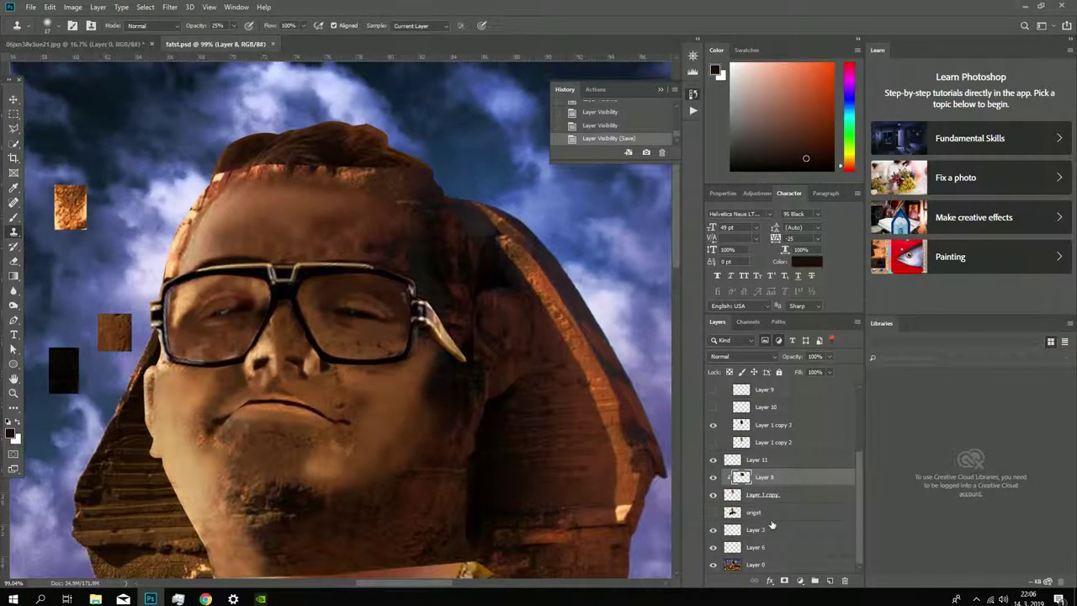
left_click(712, 477)
left_click(761, 494)
left_click(755, 564)
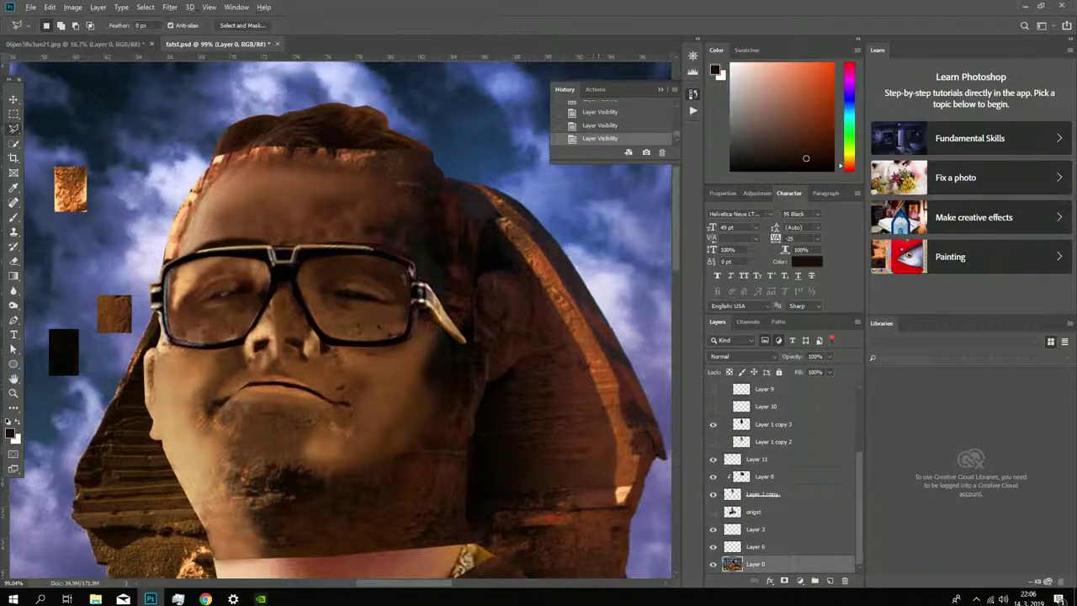
key("l")
scroll(564, 337, "up", 2)
left_click(714, 513)
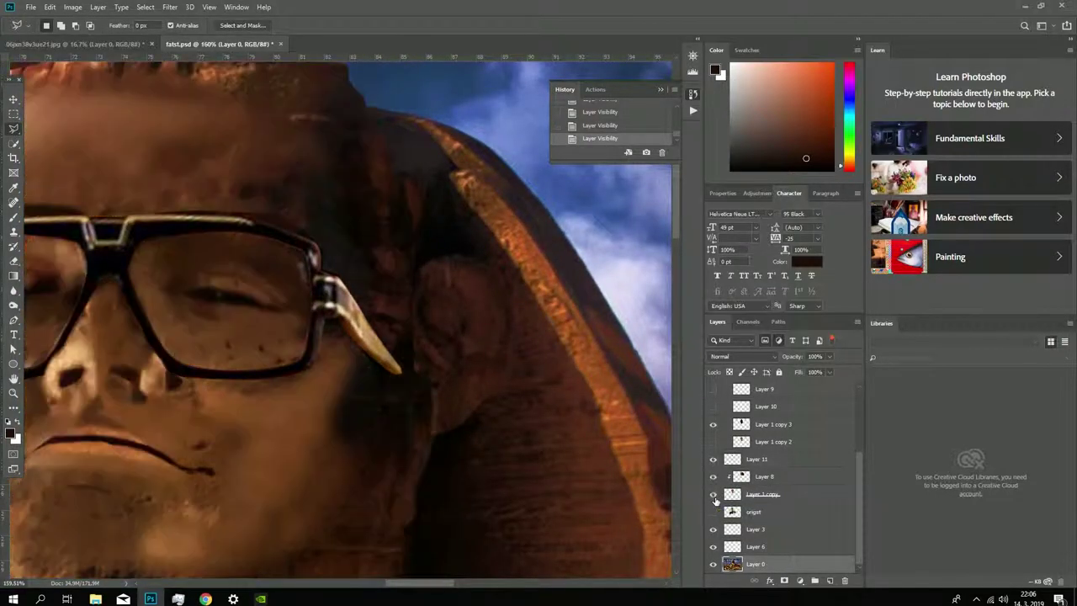
left_click(714, 513)
left_click(714, 513)
Step: Lasso the shadowed headdress area beside the glasses' temple
left_click_drag(392, 210, 423, 537)
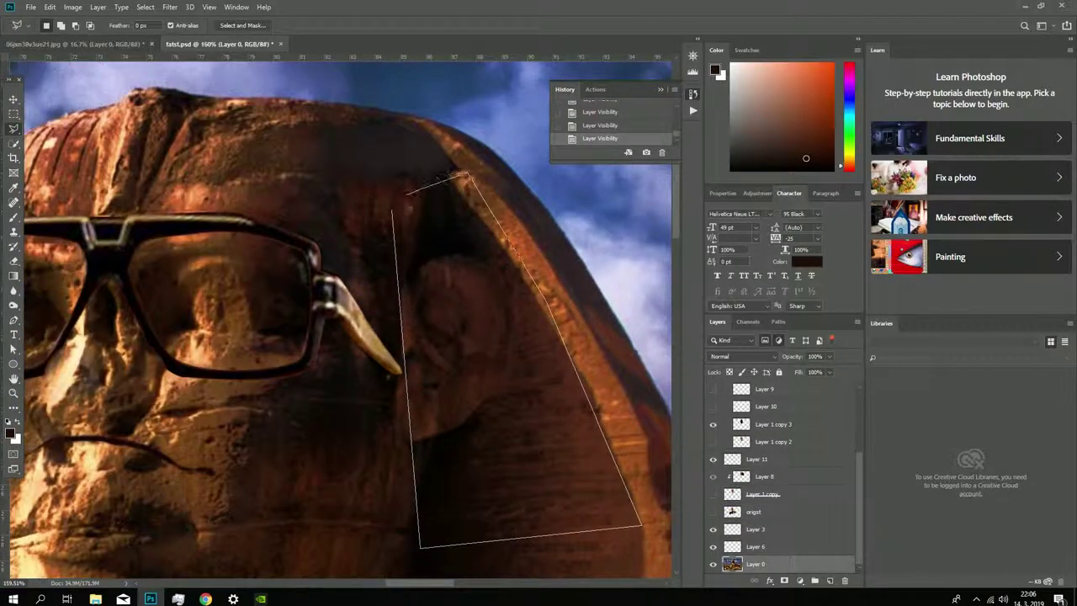
left_click(392, 211)
left_click_drag(713, 477, 713, 494)
key("s")
right_click(541, 385)
Step: Clone stone texture over the ear inside the selection at about 46% opacity
key("Escape")
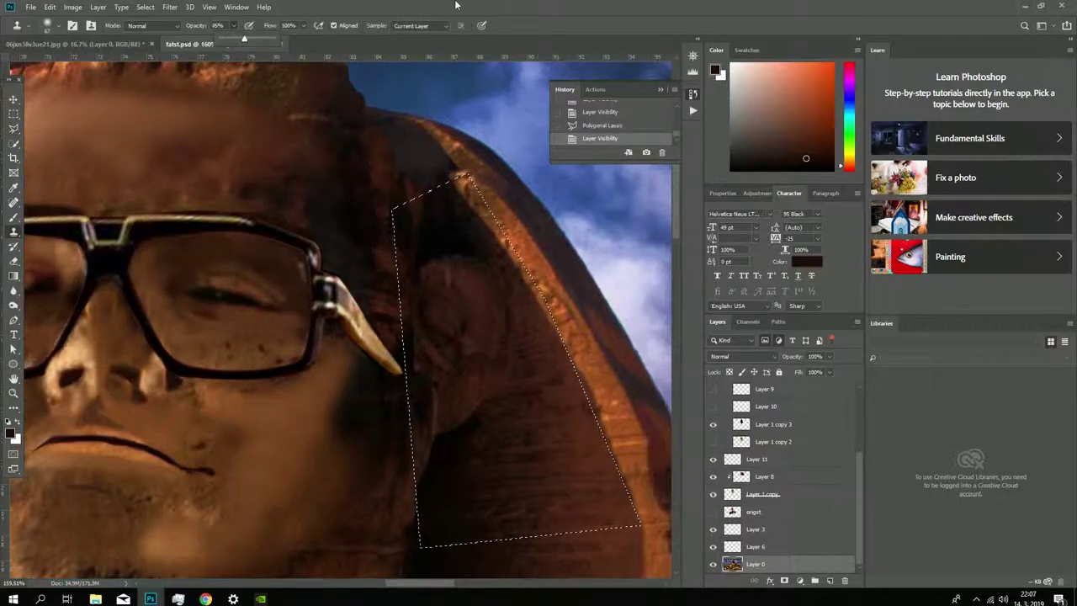
left_click_drag(433, 261, 458, 320)
left_click_drag(446, 245, 505, 244)
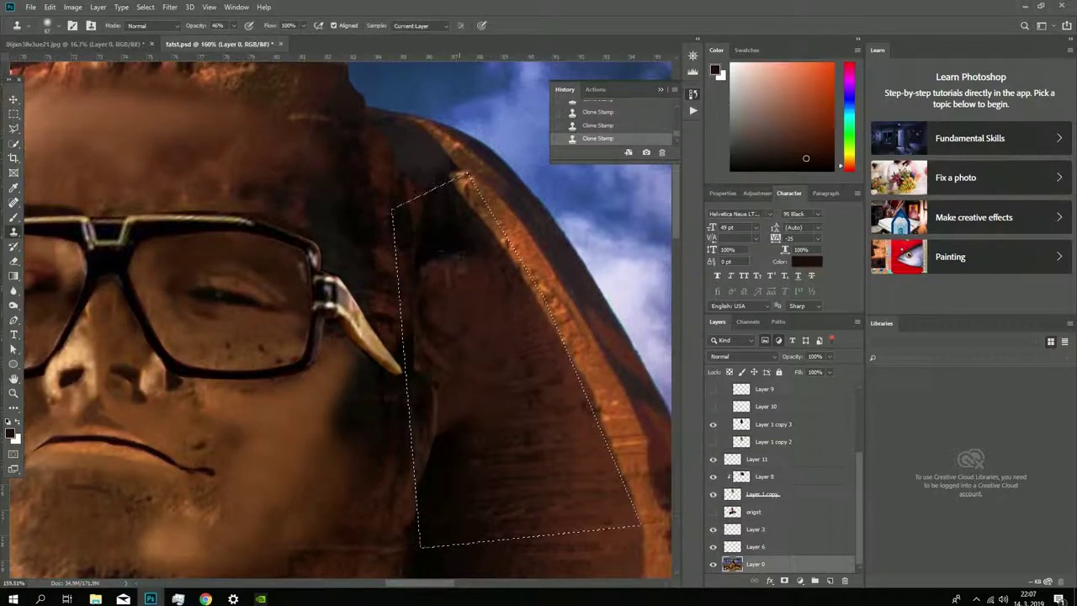
left_click_drag(505, 337, 457, 329)
left_click_drag(457, 452, 438, 476)
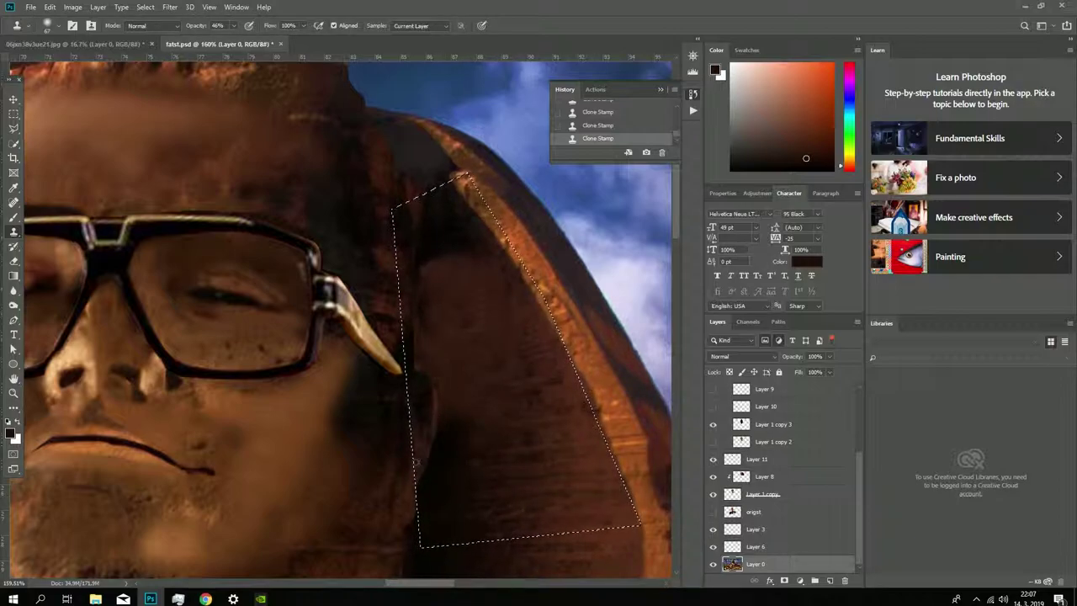
scroll(451, 503, "down", 2)
Step: Resize the soft brush and clone along the left edge of the selected area
right_click(566, 281)
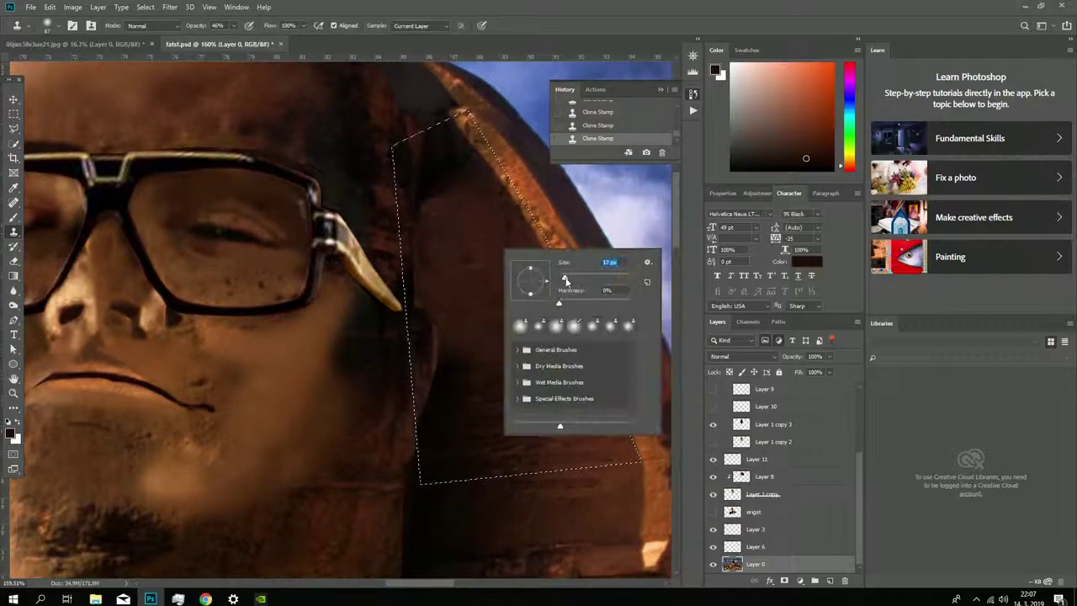
key("Return")
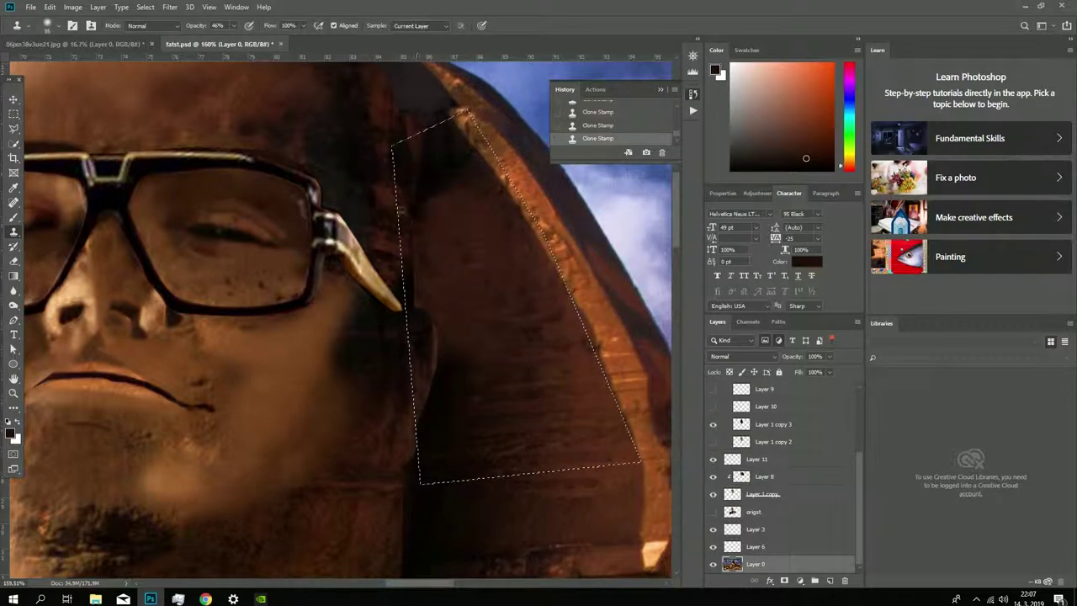
left_click_drag(428, 210, 424, 370)
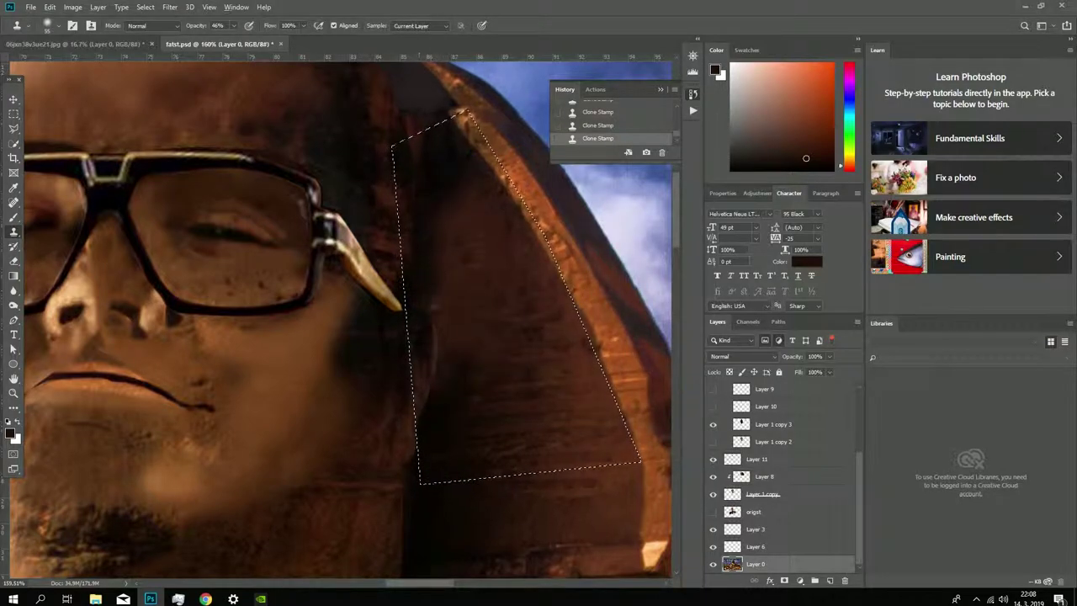
scroll(505, 379, "down", 1, "alt")
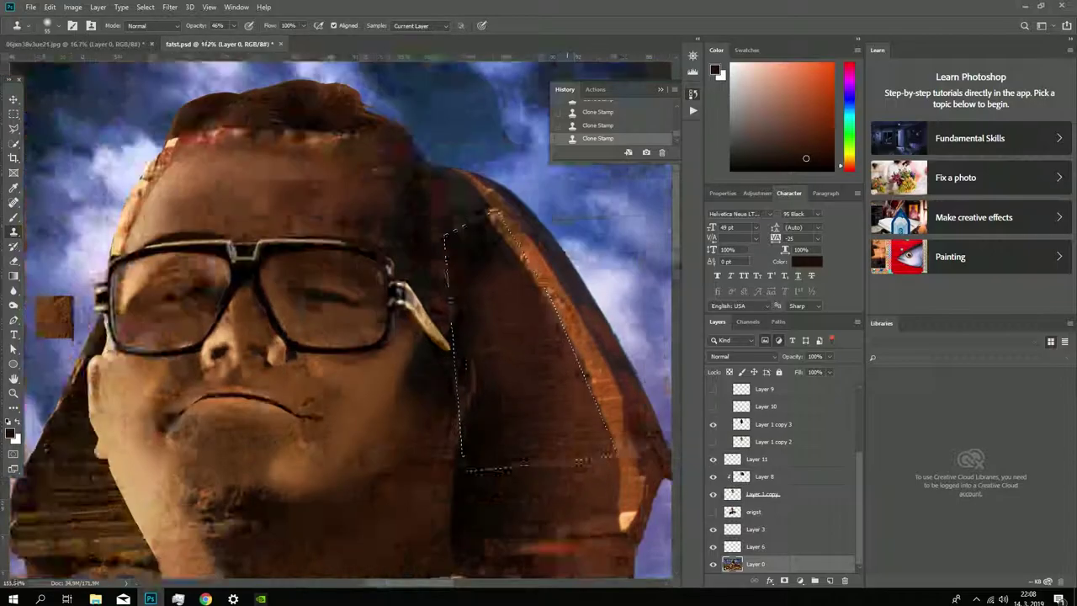
scroll(579, 462, "down", 3, "alt")
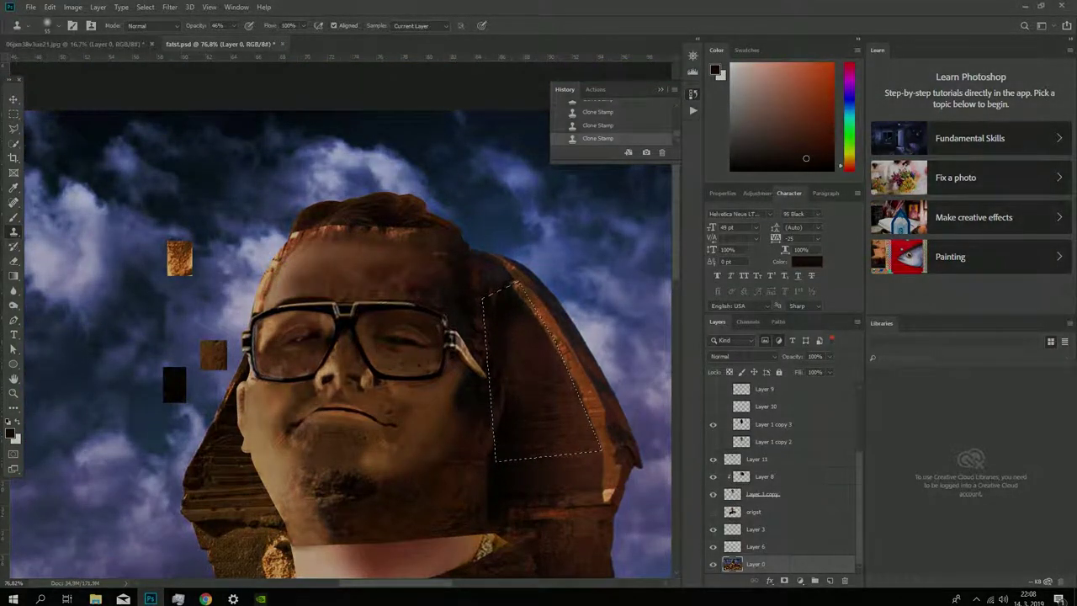
scroll(341, 320, "down", 3)
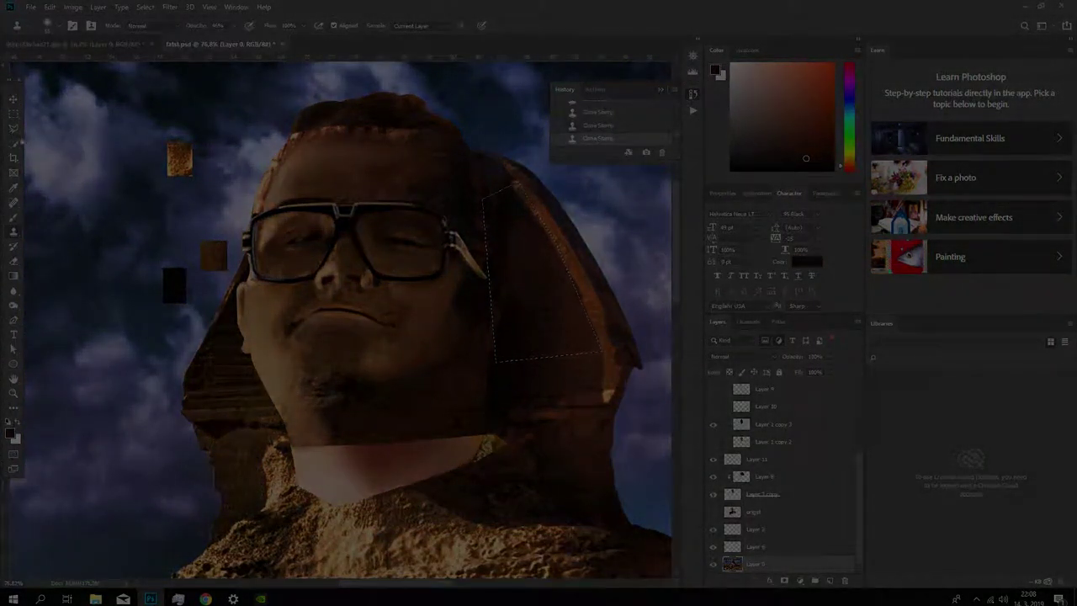